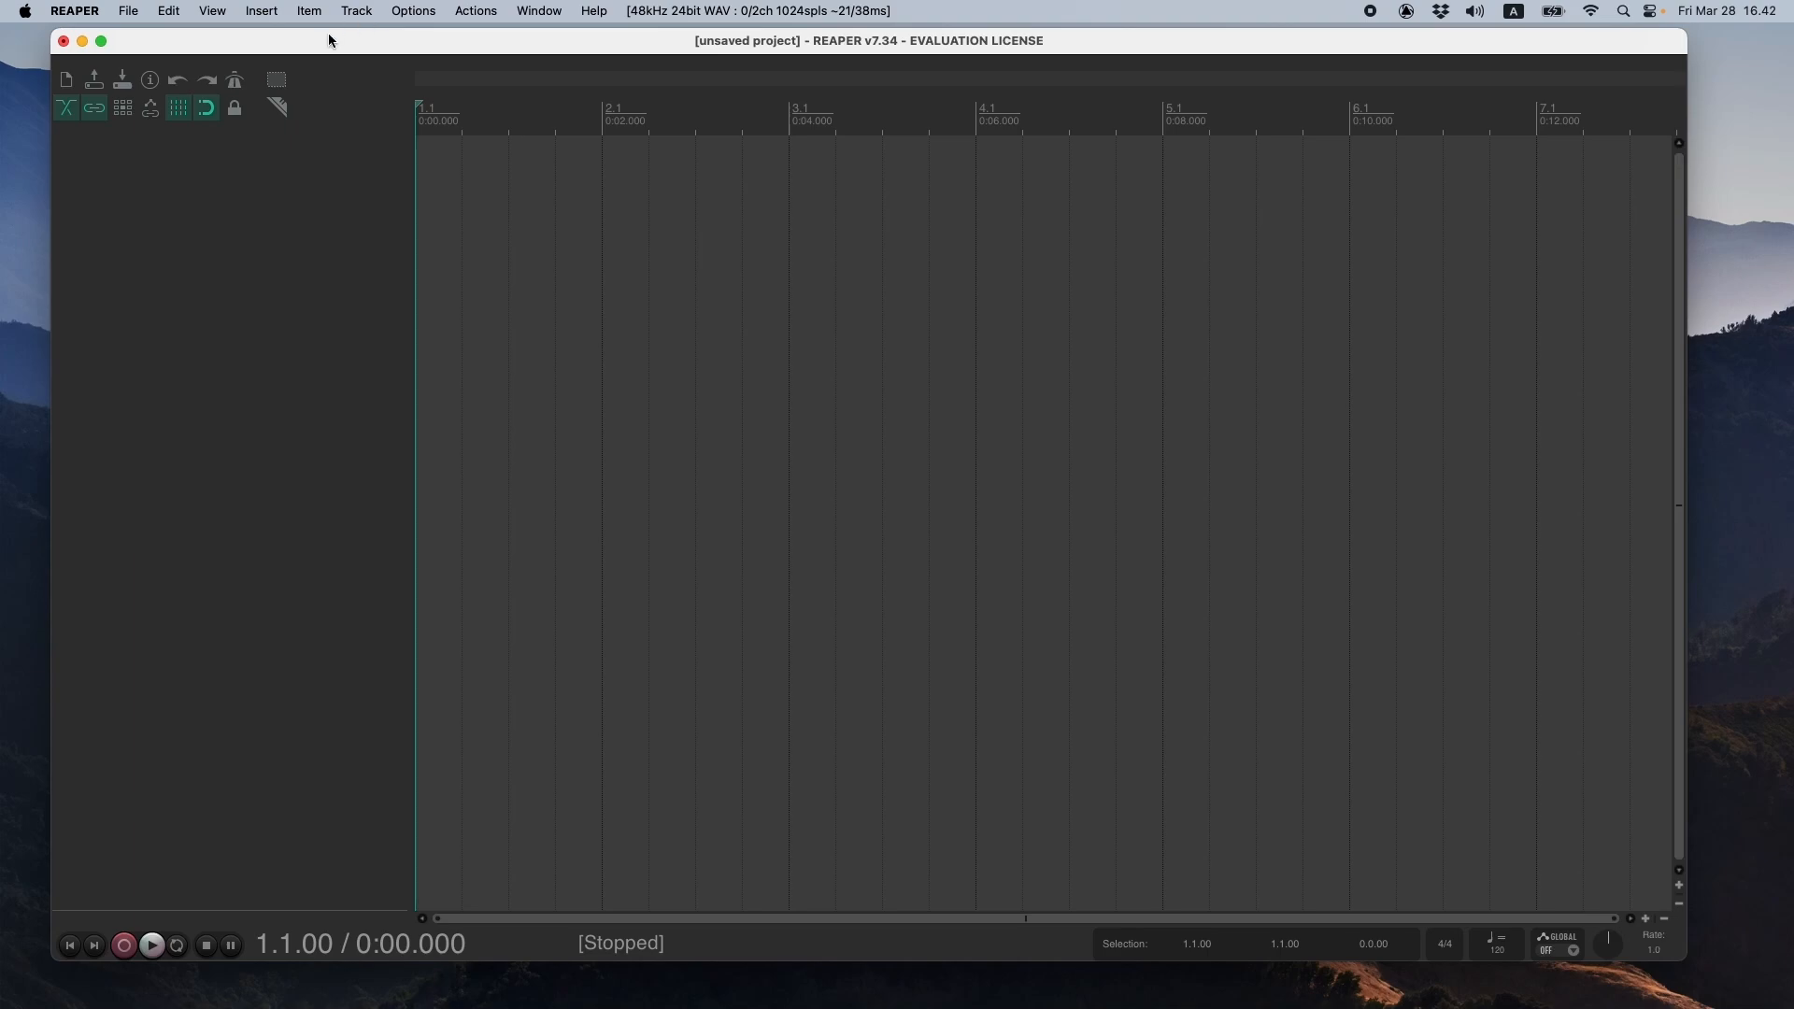
- Insert a new track in the empty project and show the master track
{"action": "left_click", "coordinate": [356, 11]}
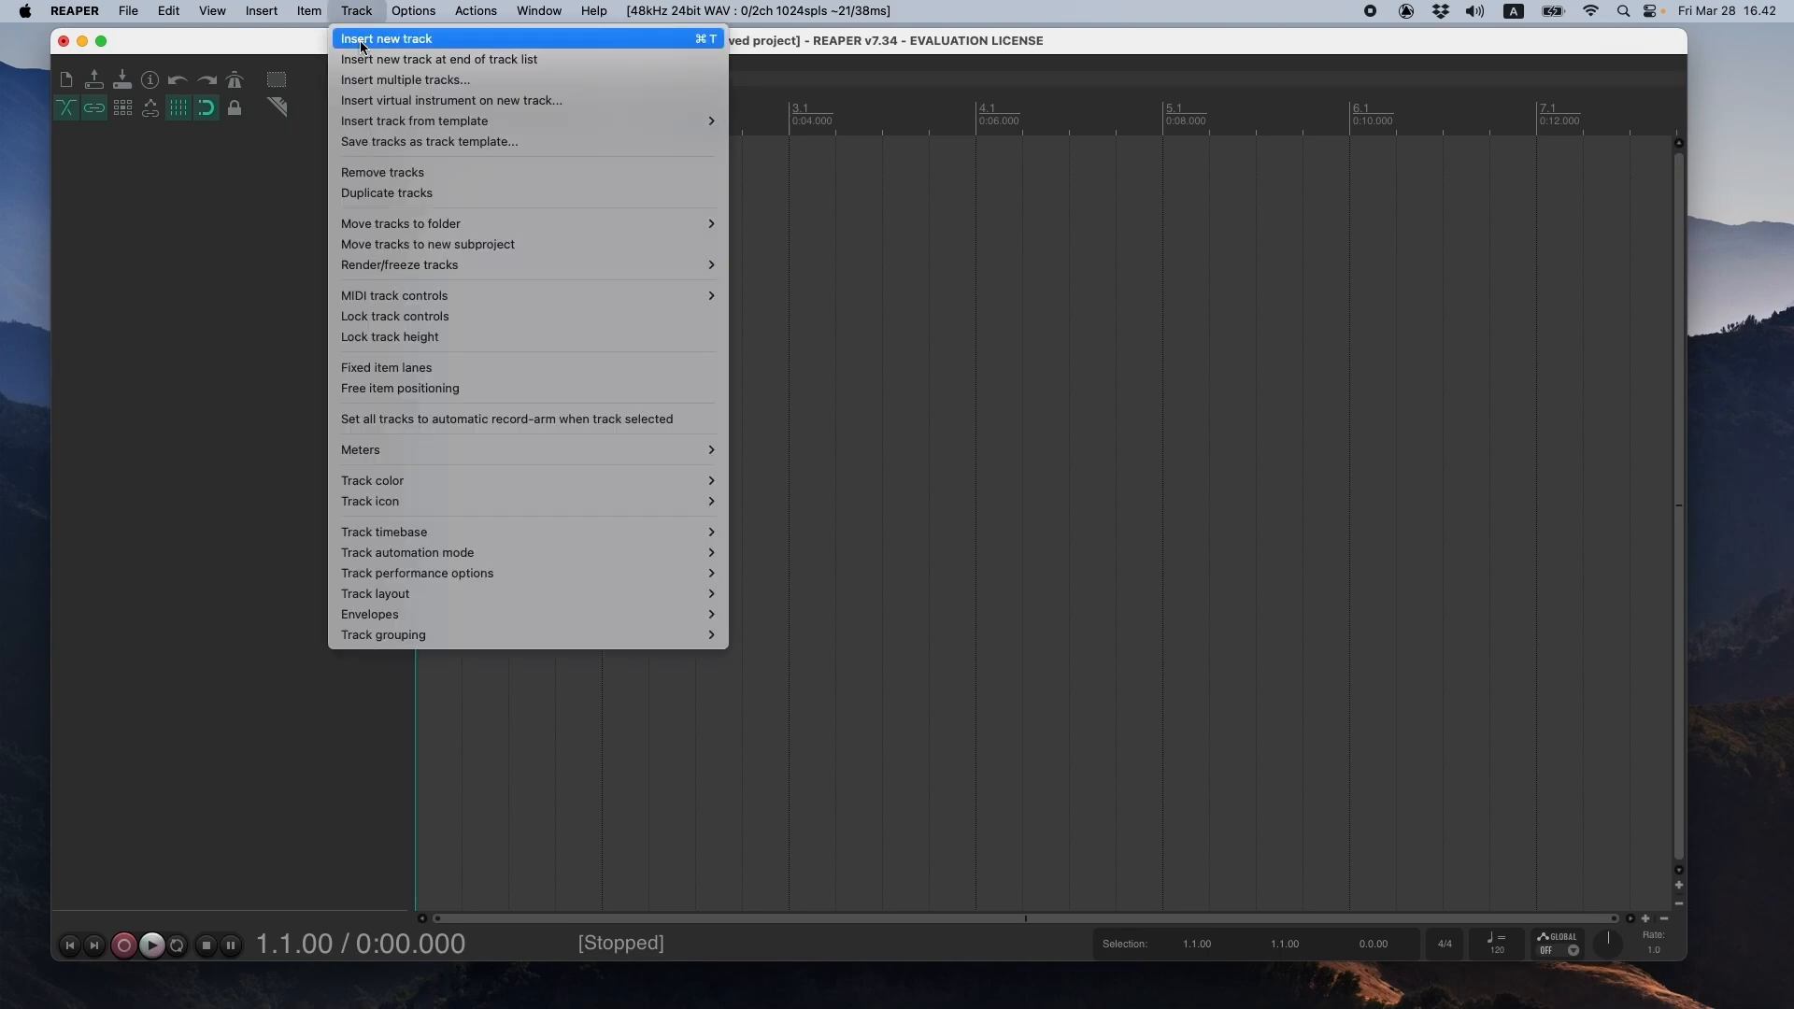
{"action": "left_click", "coordinate": [365, 41]}
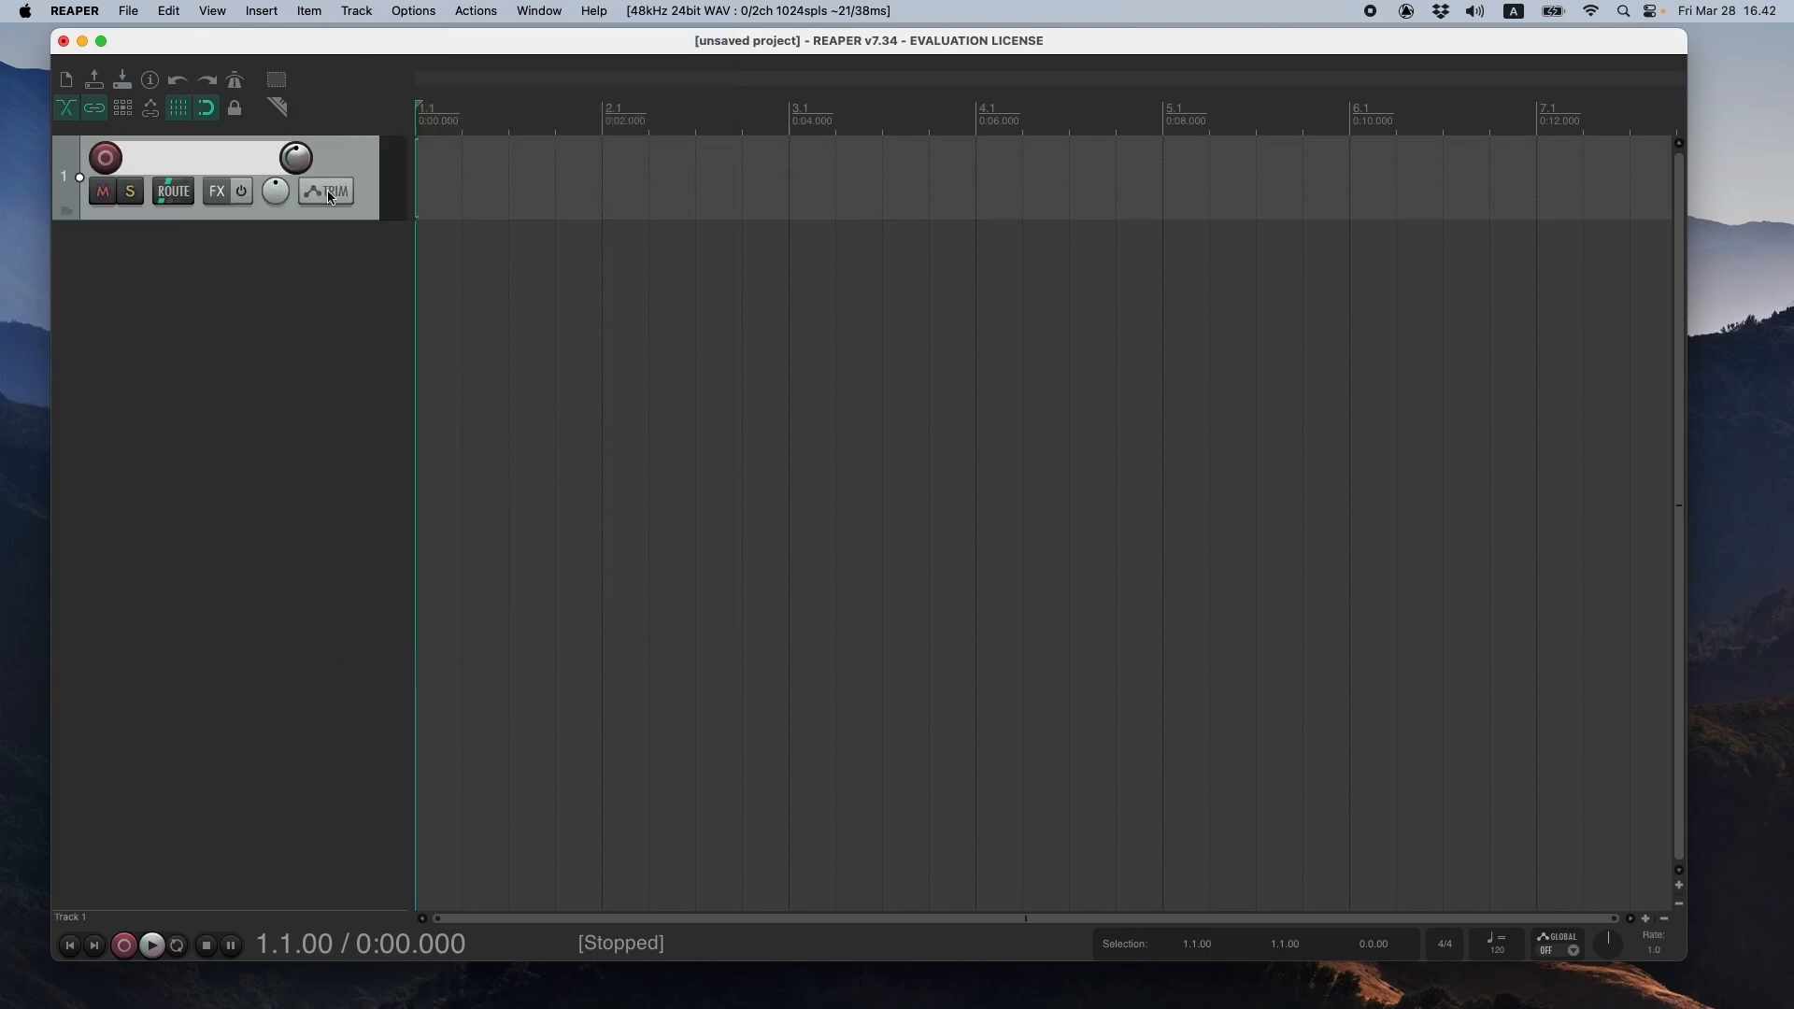
{"action": "left_click", "coordinate": [213, 11]}
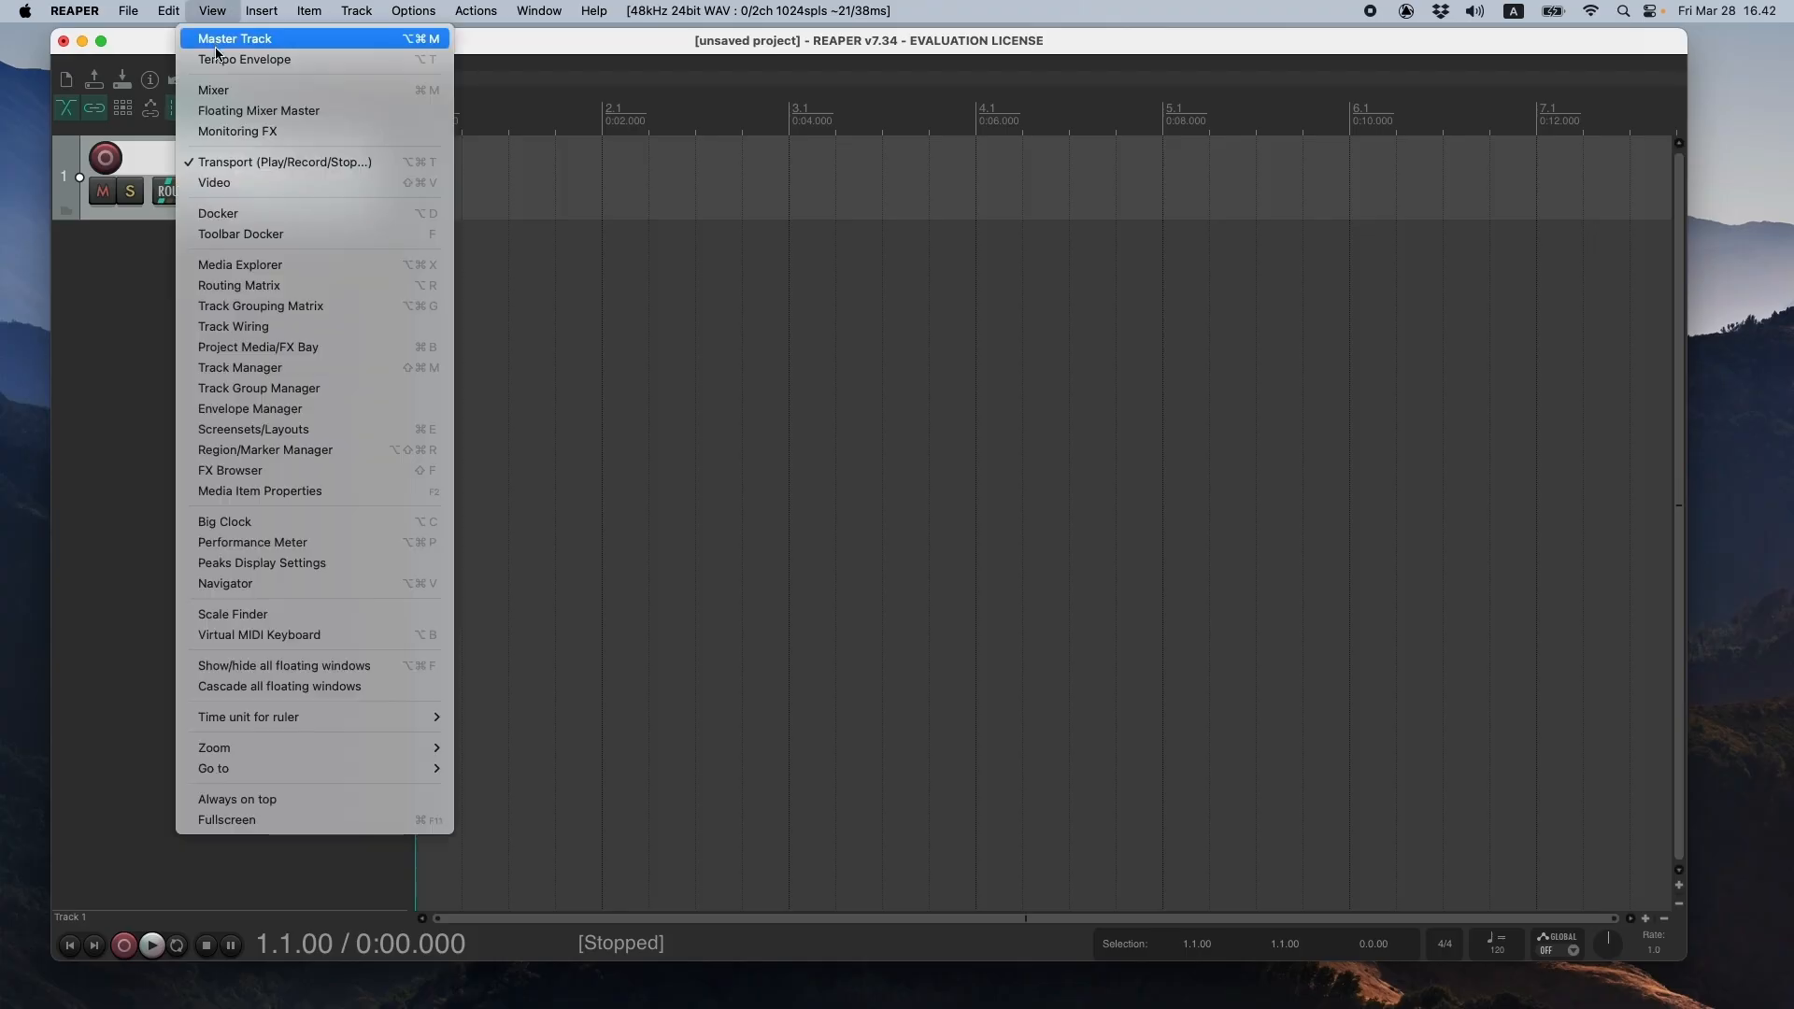
{"action": "left_click", "coordinate": [220, 42]}
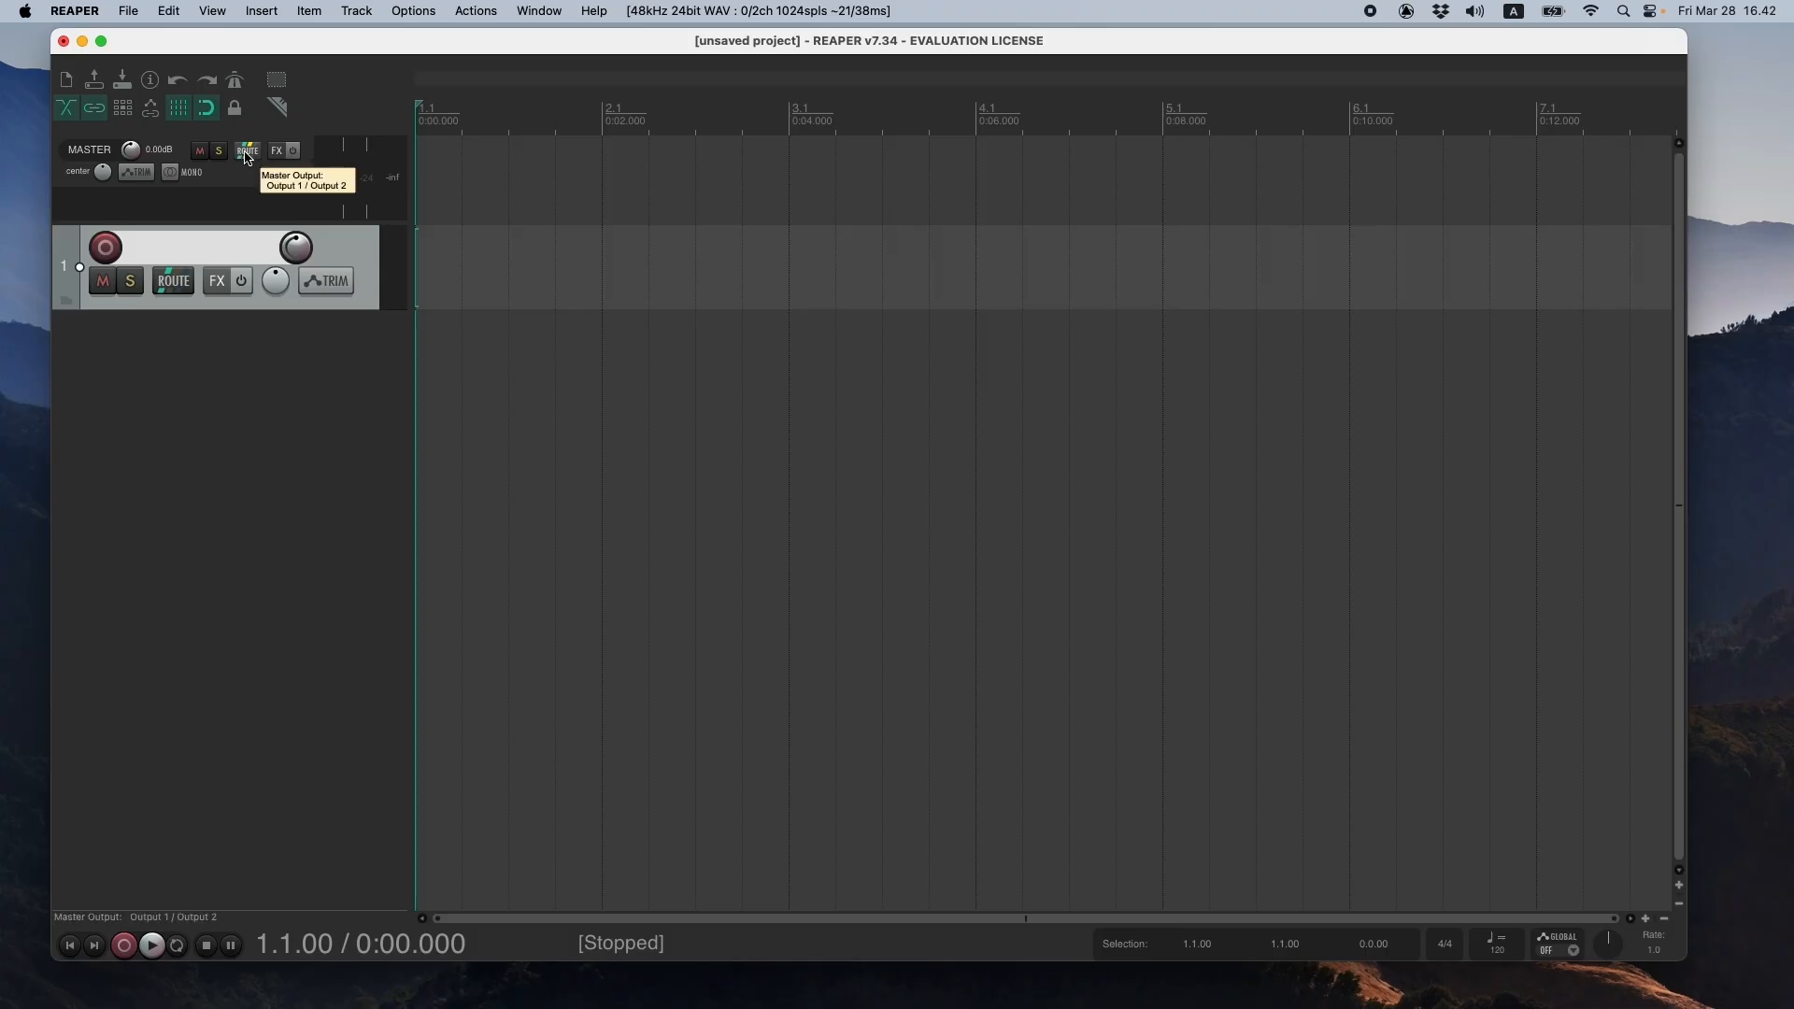
- Set the master track's channel count to 64 in its output routing
{"action": "left_click", "coordinate": [247, 150]}
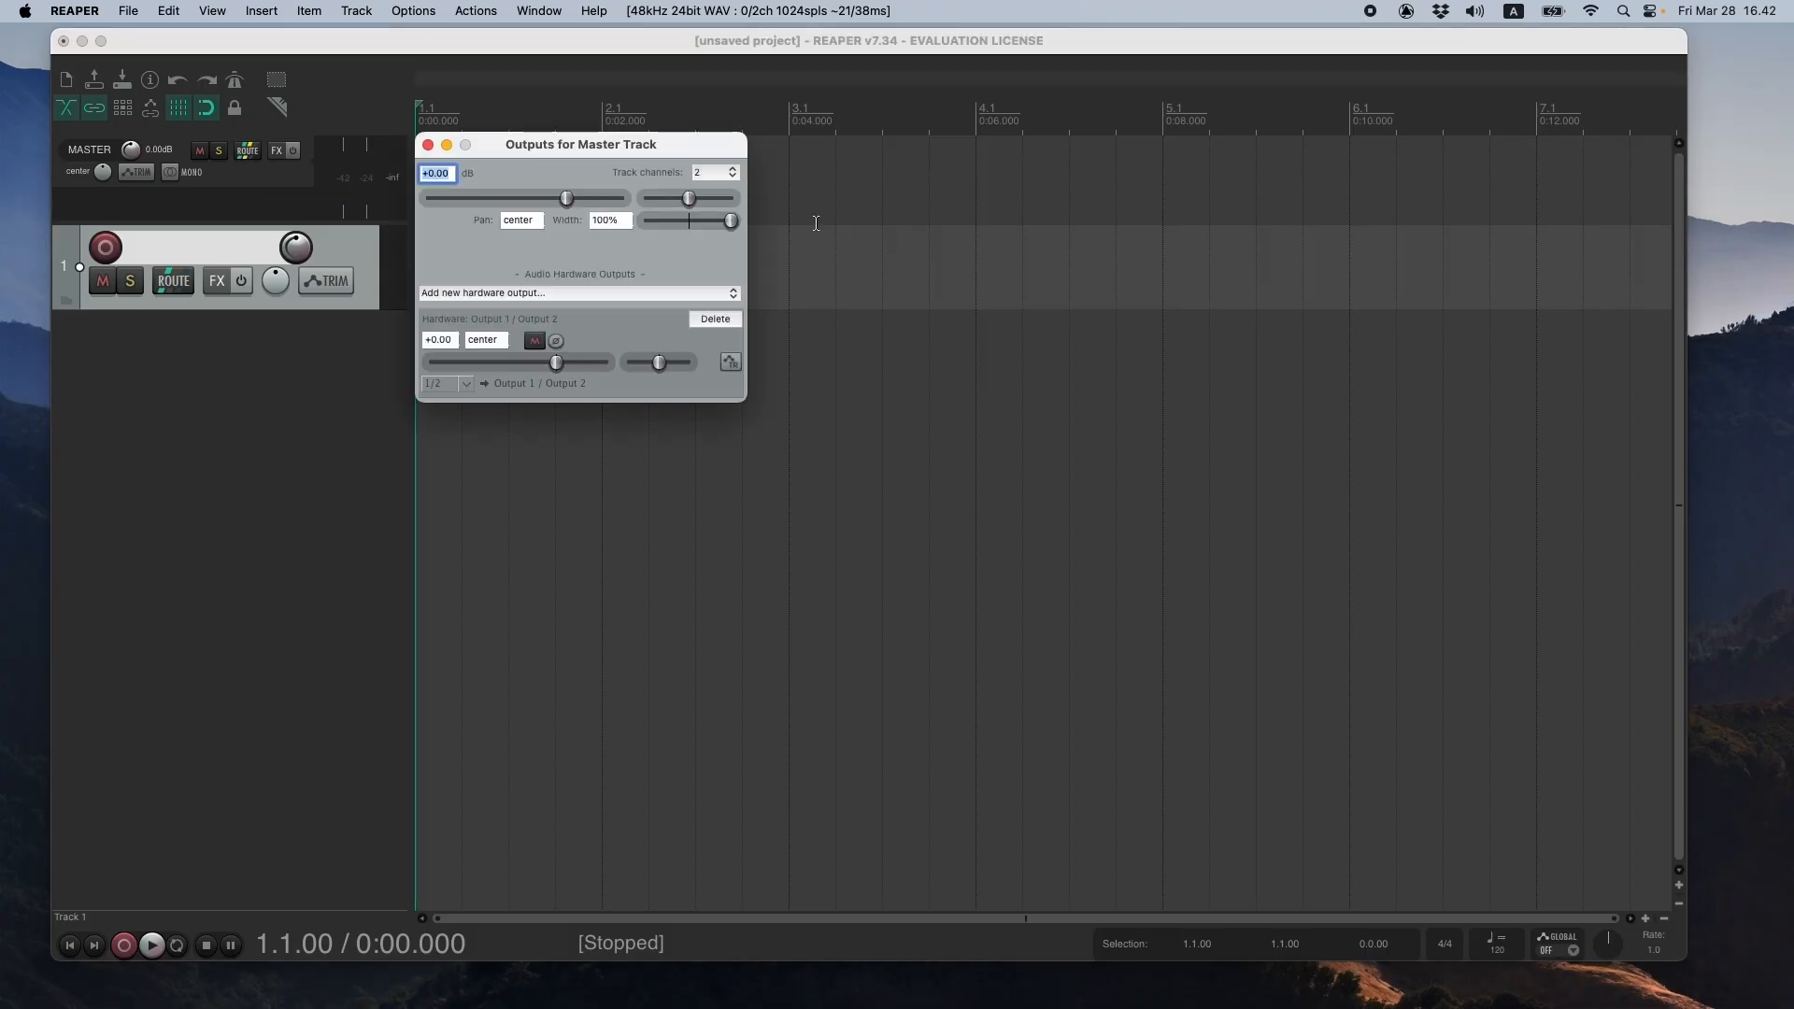
{"action": "left_click", "coordinate": [707, 176]}
{"action": "left_click", "coordinate": [703, 726]}
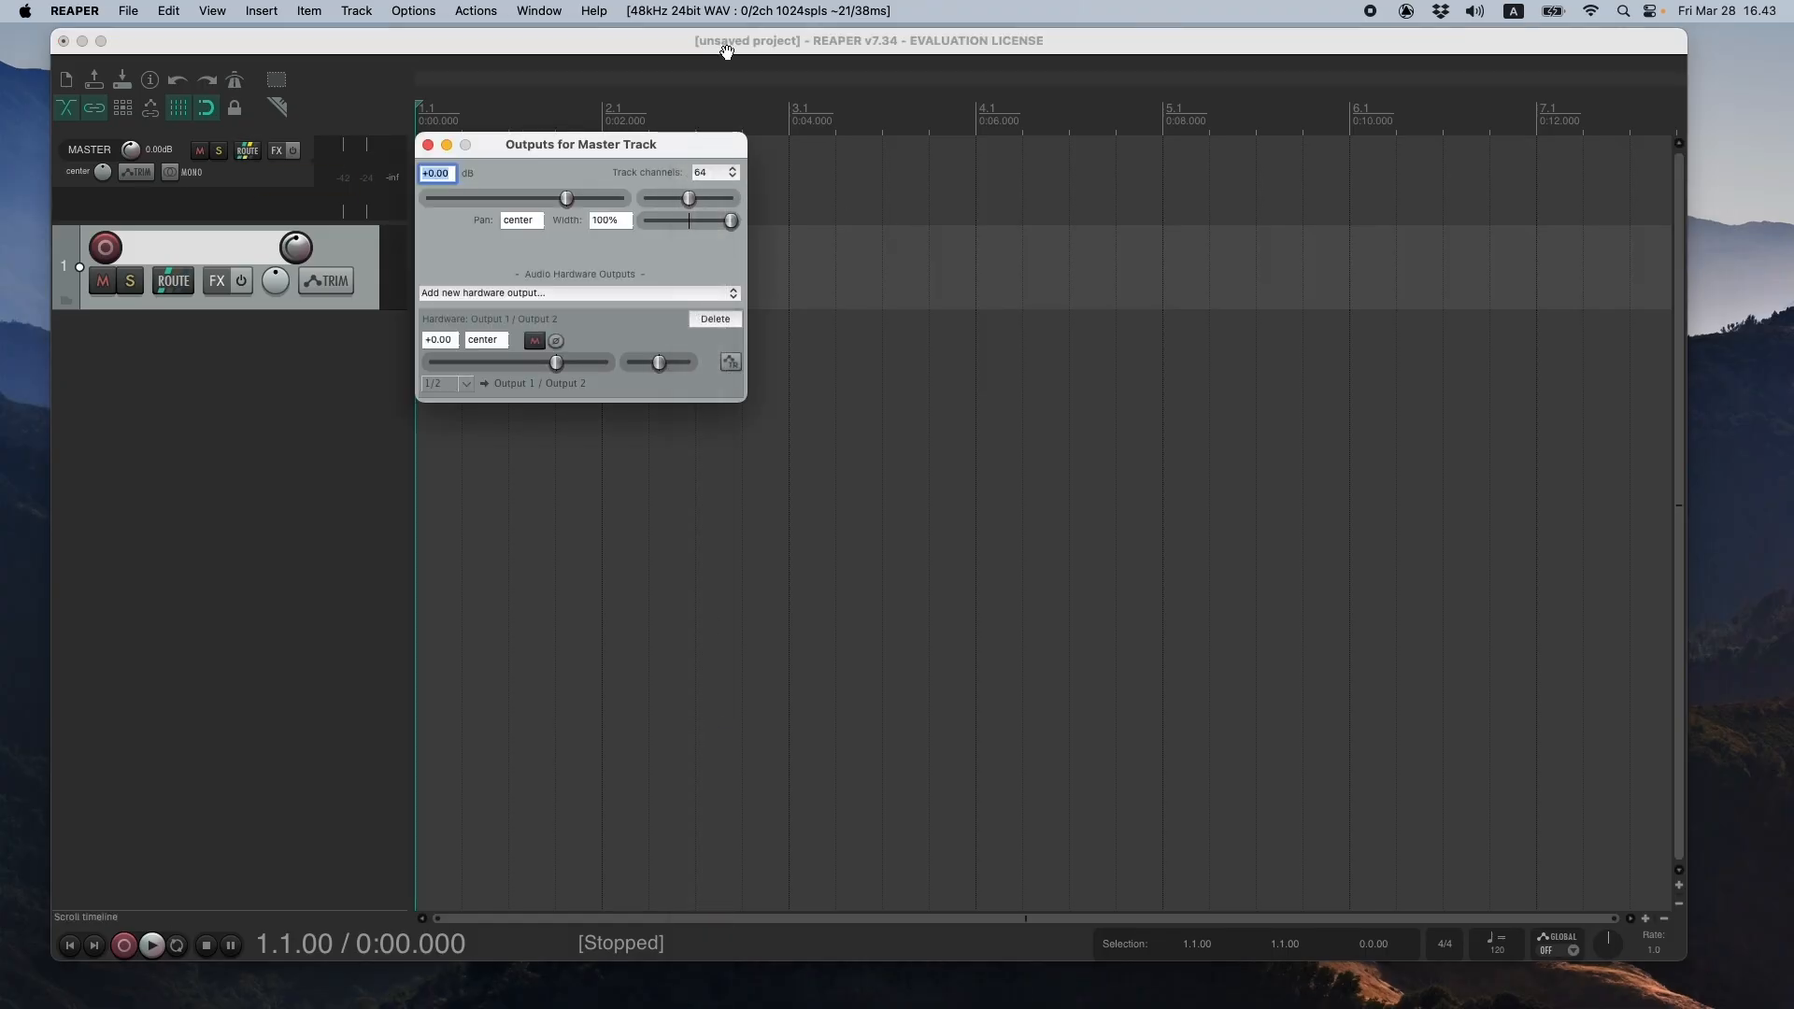
{"action": "left_click", "coordinate": [428, 145]}
- Set track 1's channel count to 64 in its routing settings
{"action": "left_click", "coordinate": [171, 284]}
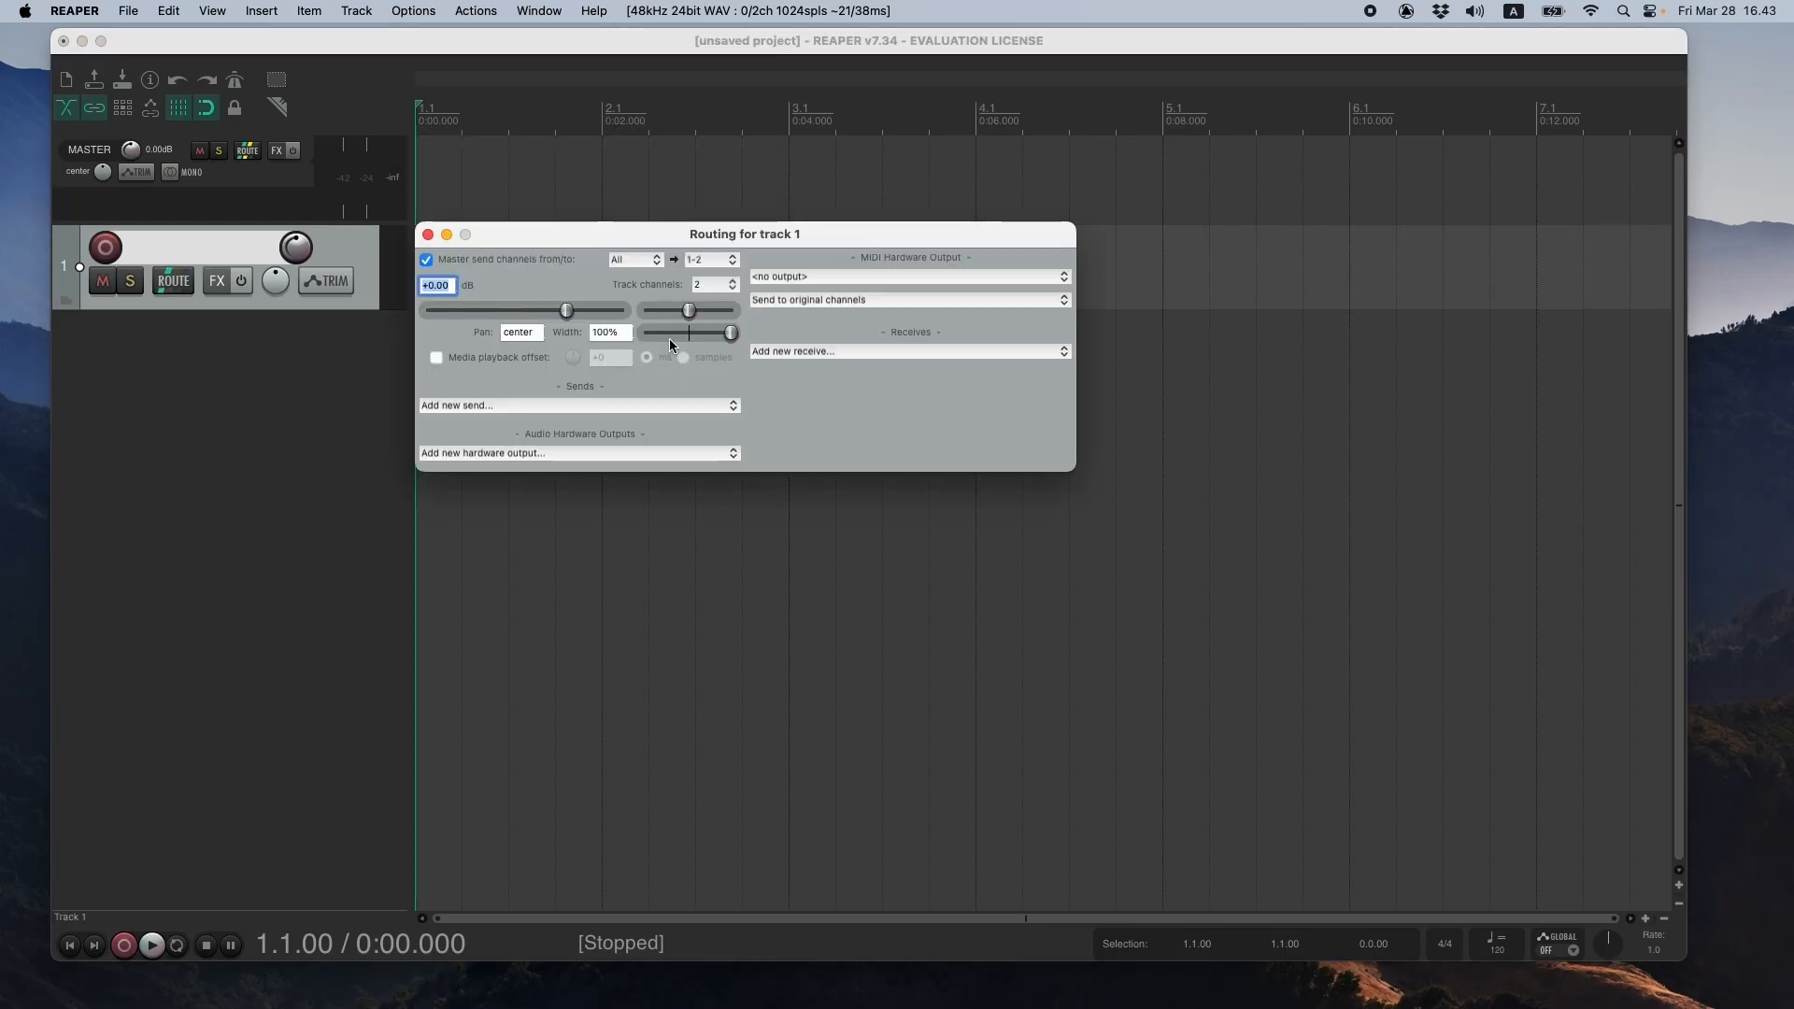
{"action": "left_click", "coordinate": [722, 285]}
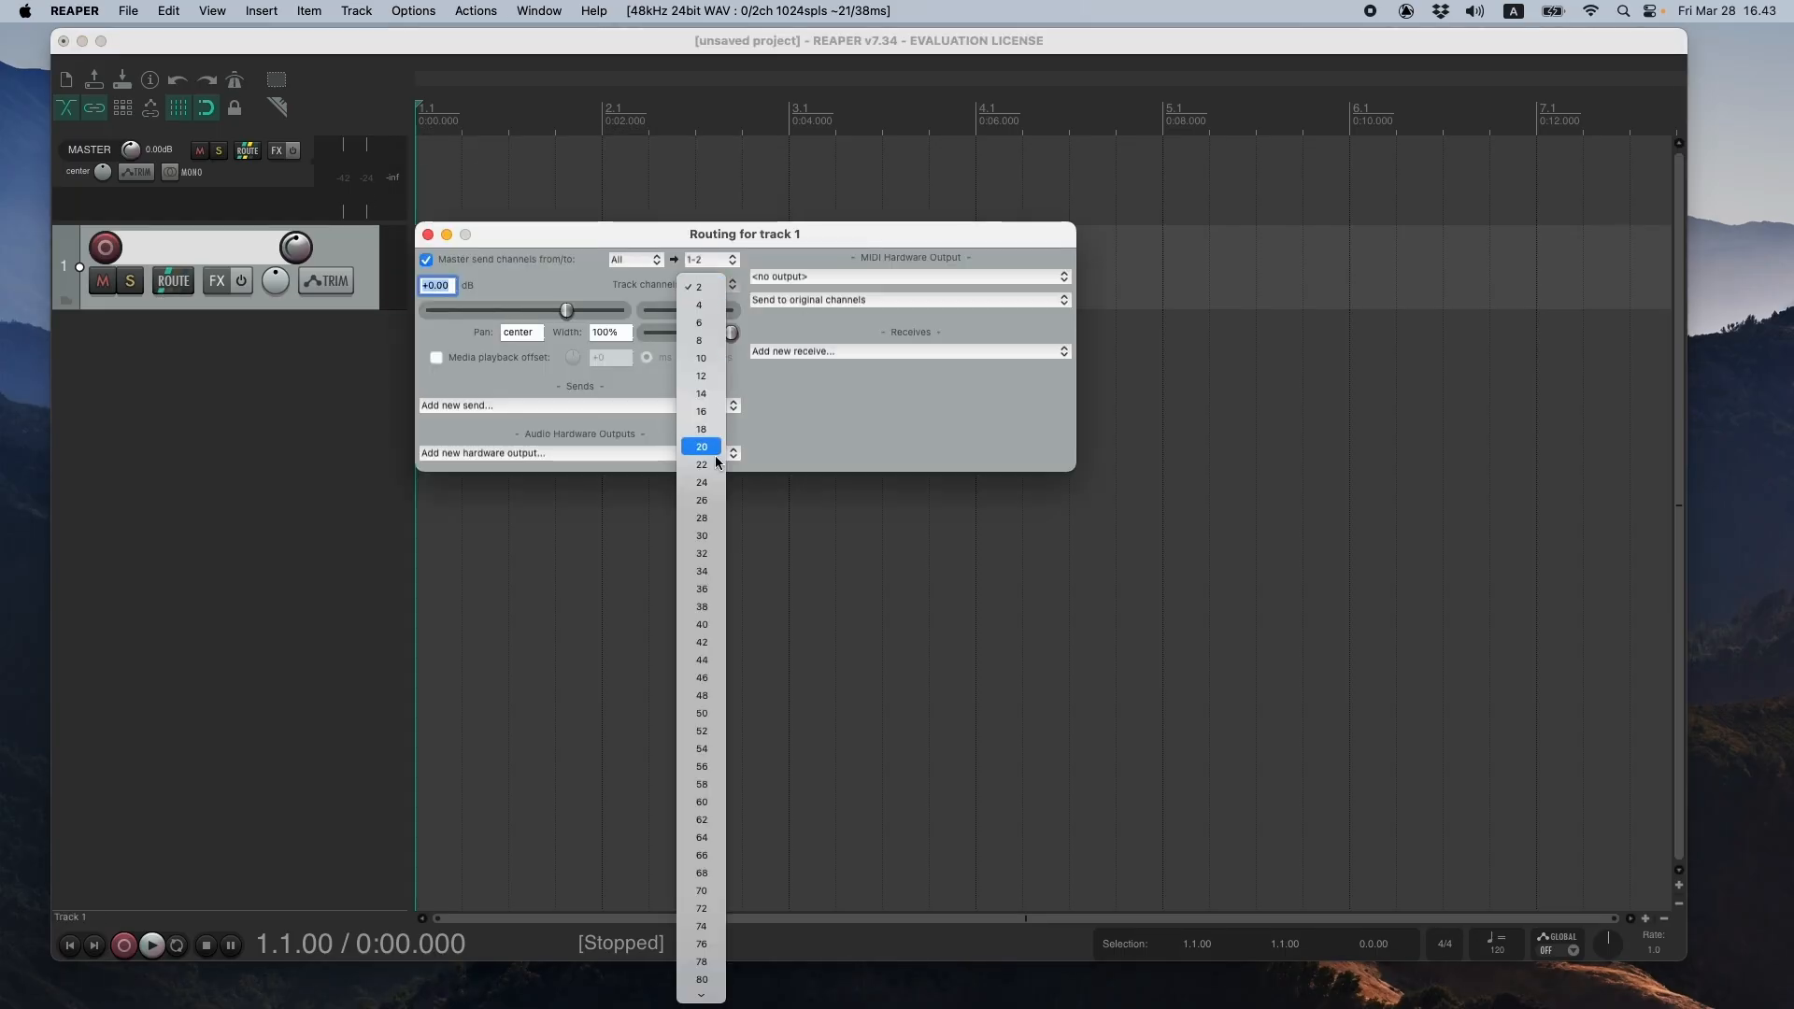
{"action": "left_click", "coordinate": [717, 844]}
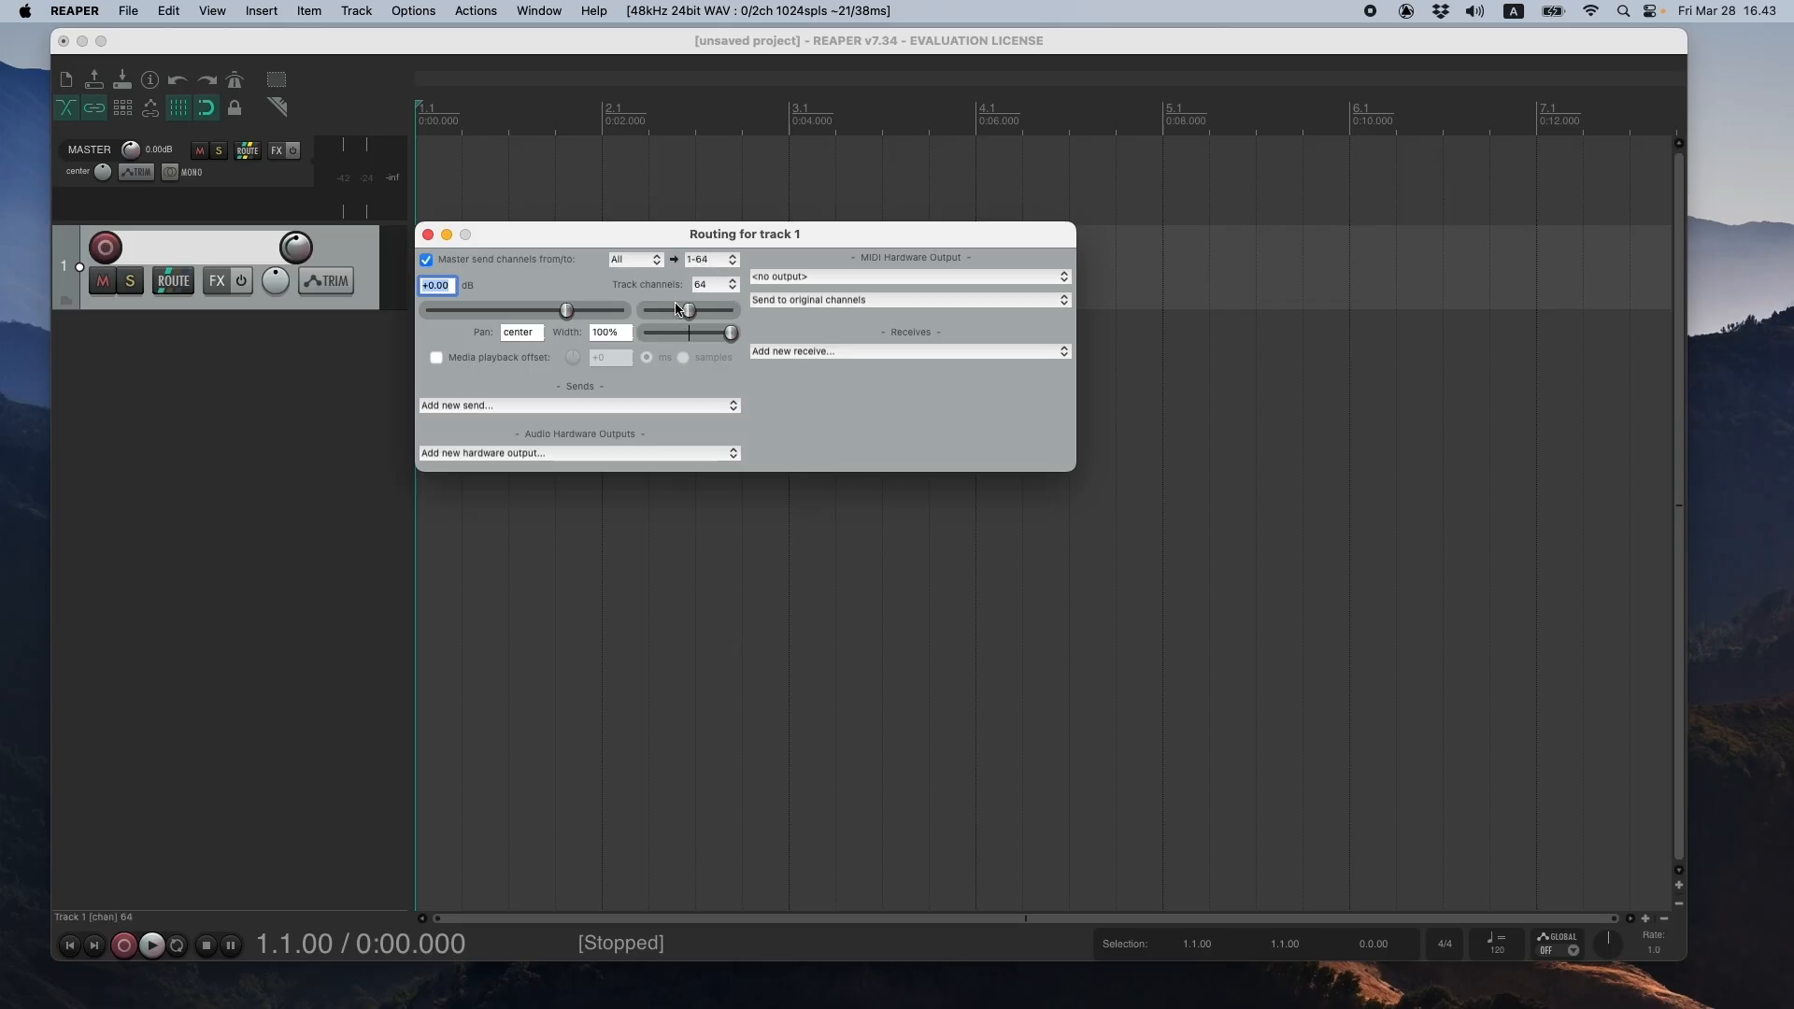
{"action": "left_click", "coordinate": [428, 235]}
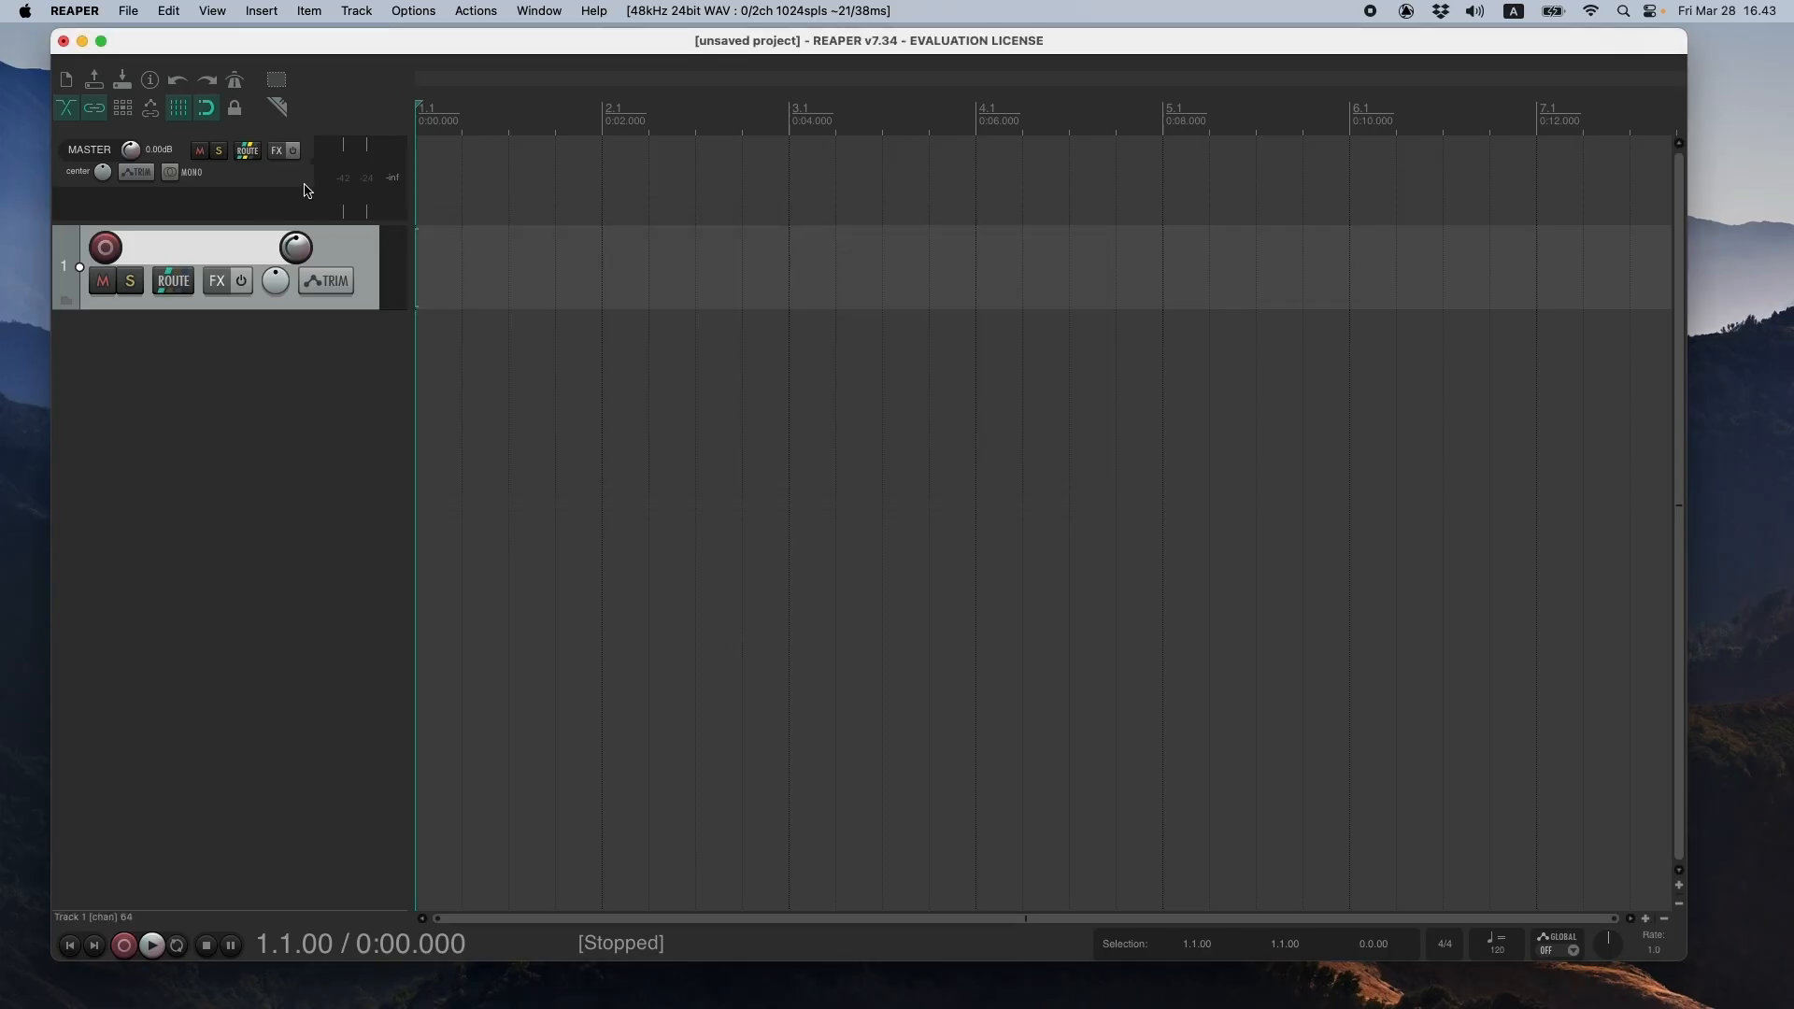
- Add the VST EnergyVisualizer (IEM) plug-in to the master track's effects chain
{"action": "left_click", "coordinate": [277, 150]}
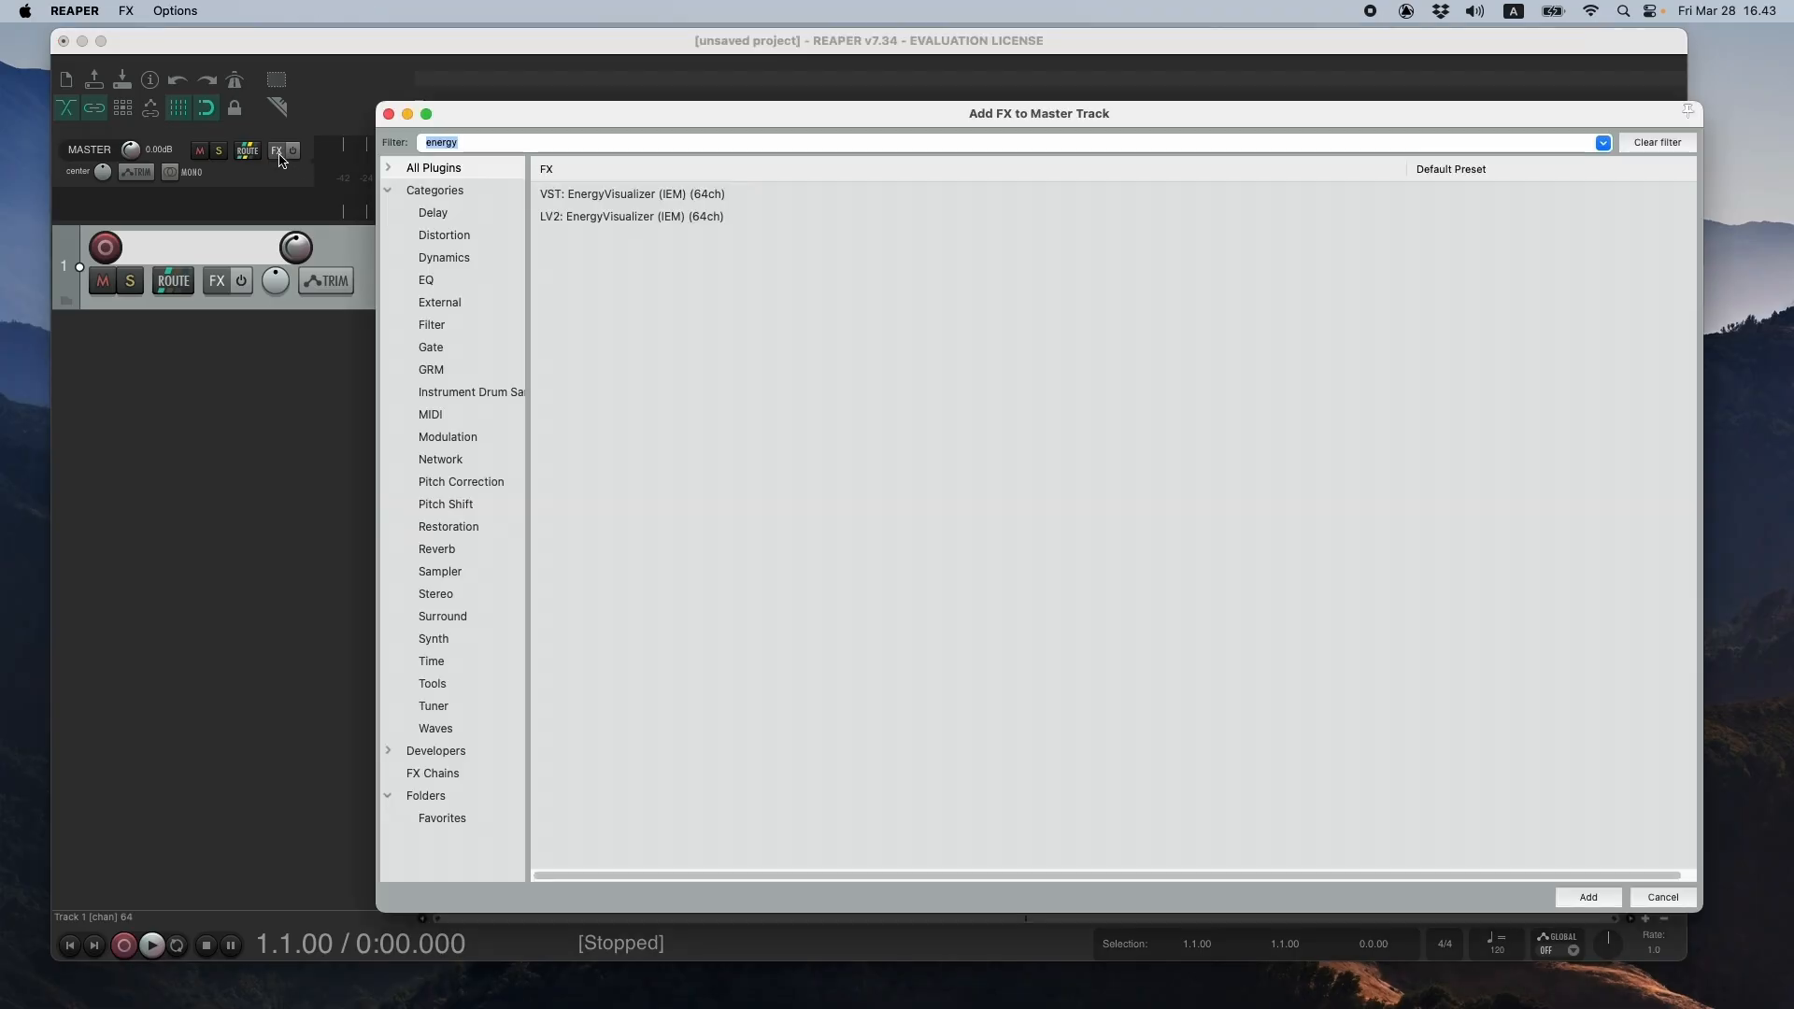
{"action": "left_click", "coordinate": [649, 201]}
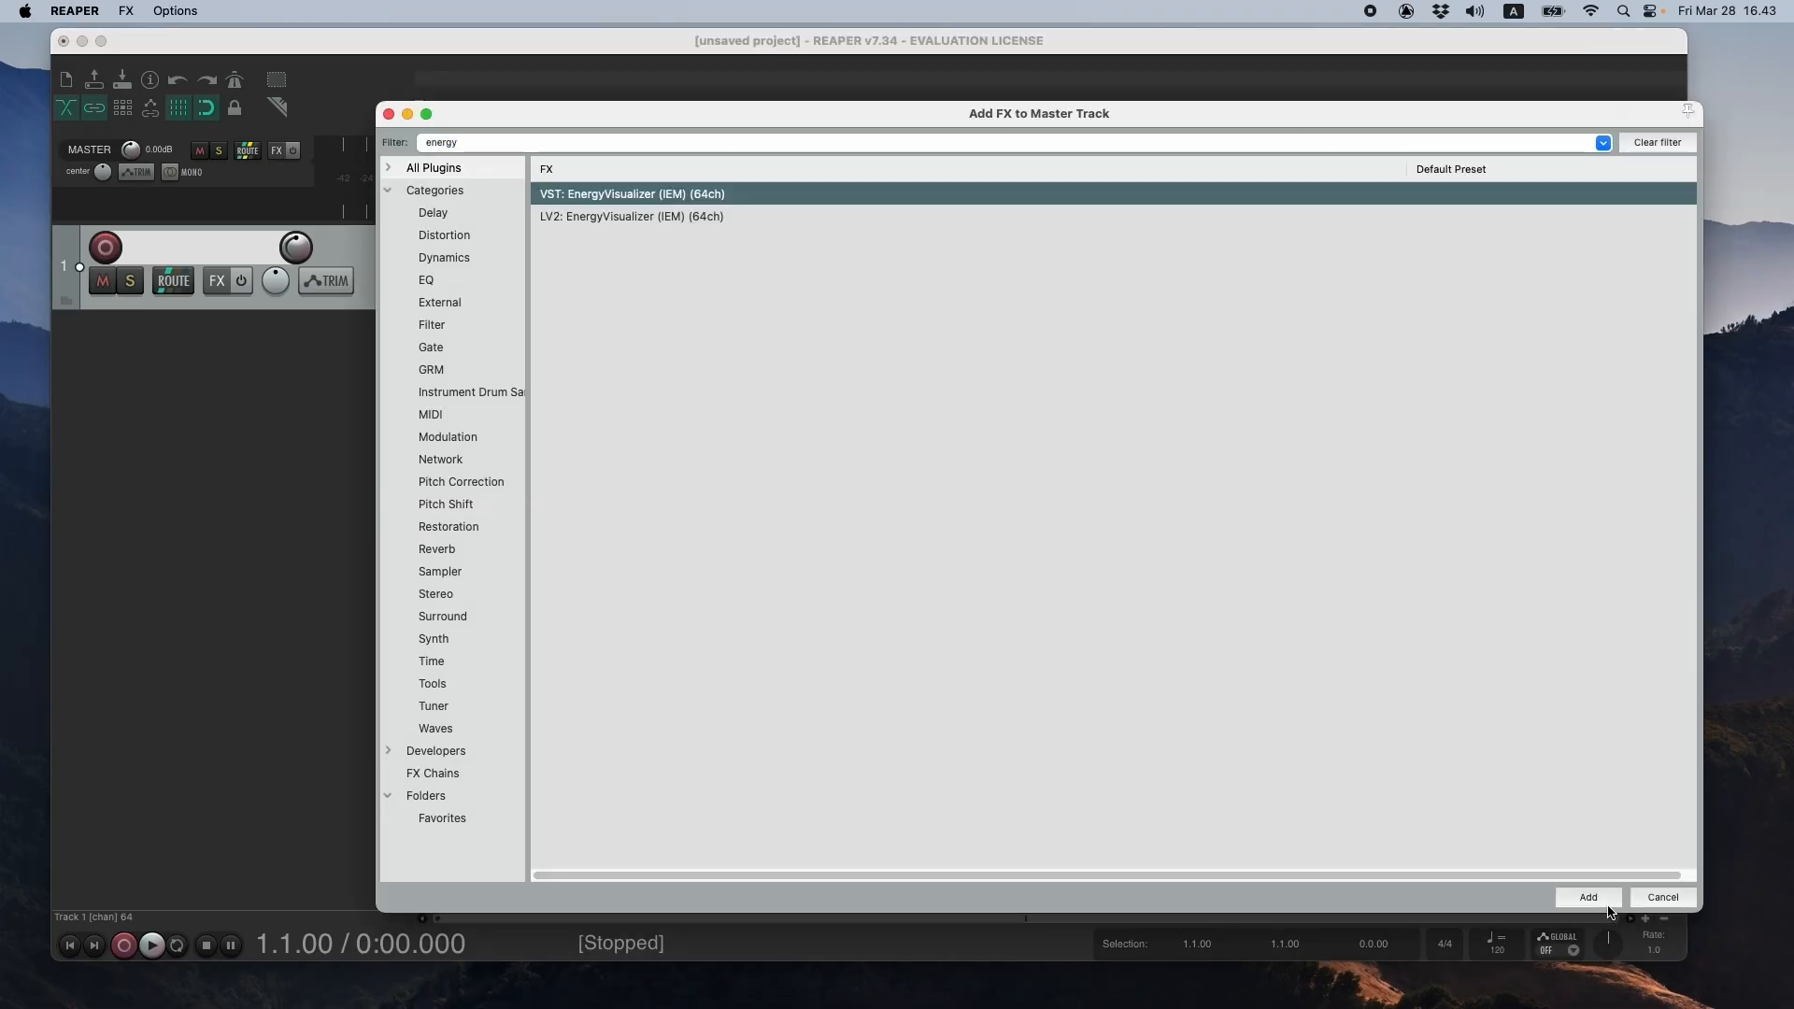
{"action": "left_click", "coordinate": [1607, 902]}
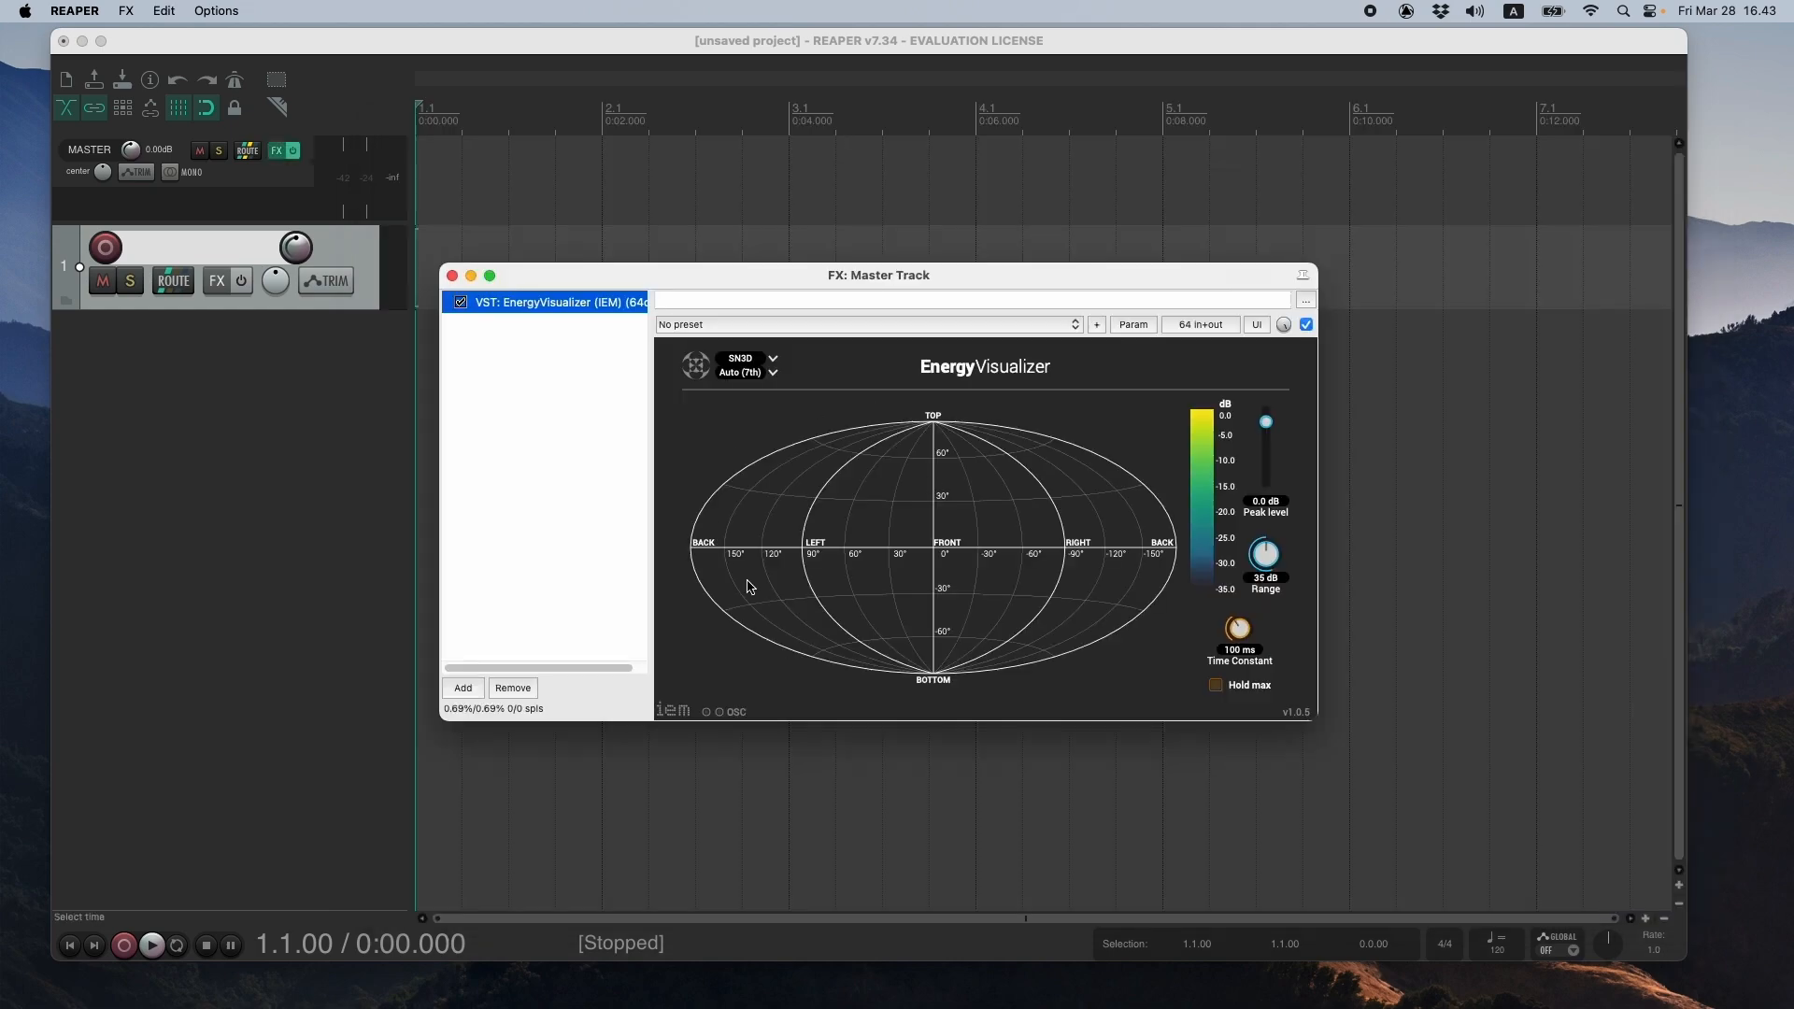
{"action": "left_click_drag", "start_coordinate": [904, 273], "coordinate": [855, 182]}
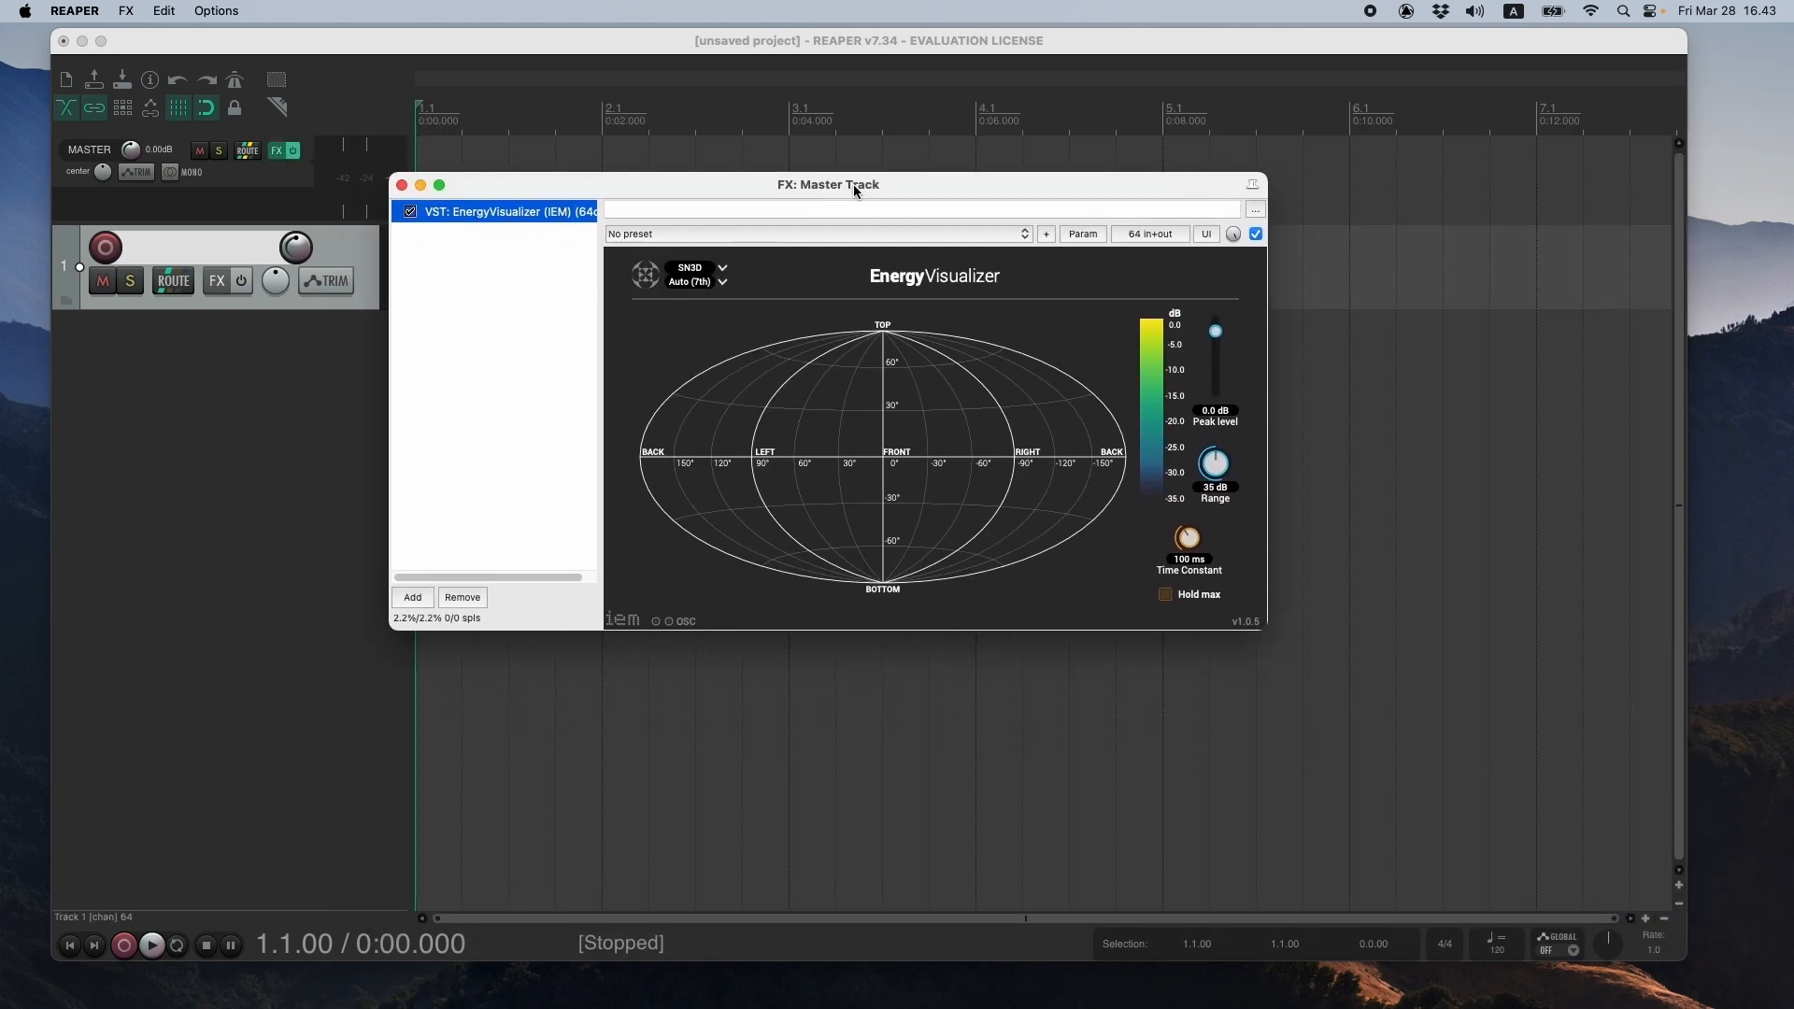
- Find the VST BinauralDecoder (IEM) plug-in and add it after EnergyVisualizer on the master track
{"action": "left_click", "coordinate": [414, 599]}
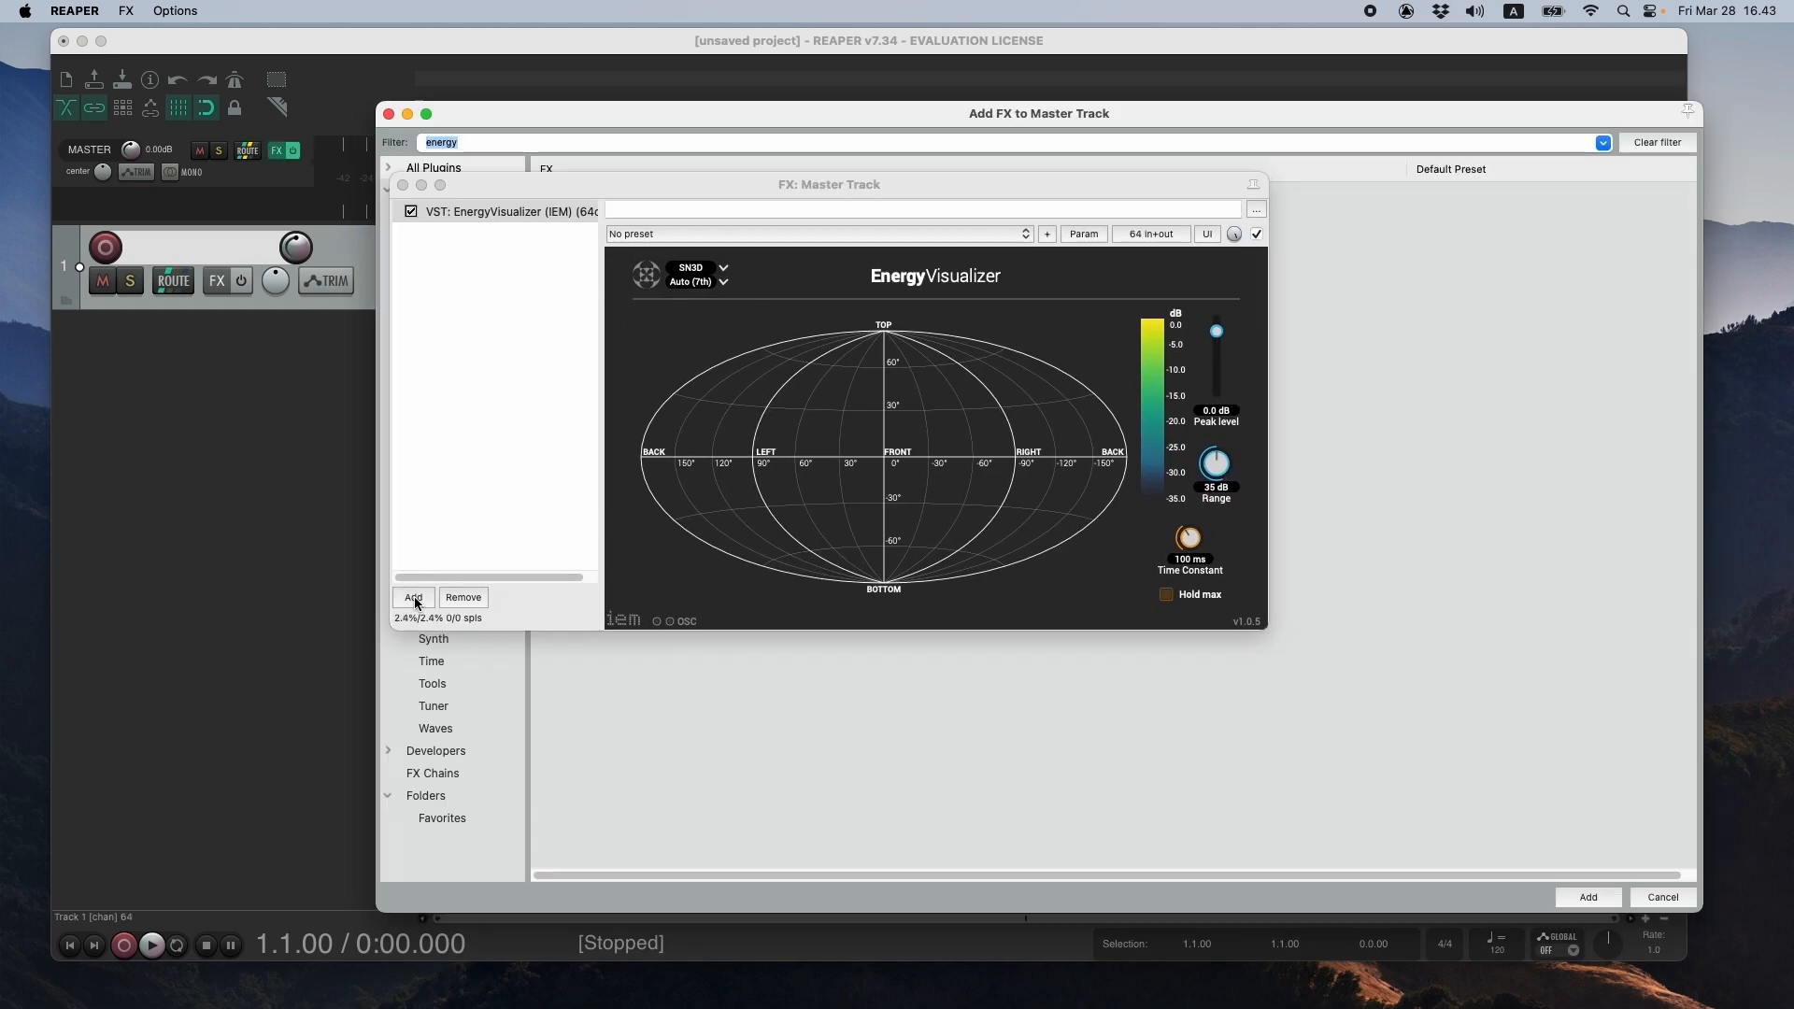
{"action": "type", "text": "binaural"}
{"action": "left_click_drag", "start_coordinate": [762, 198], "coordinate": [1070, 337]}
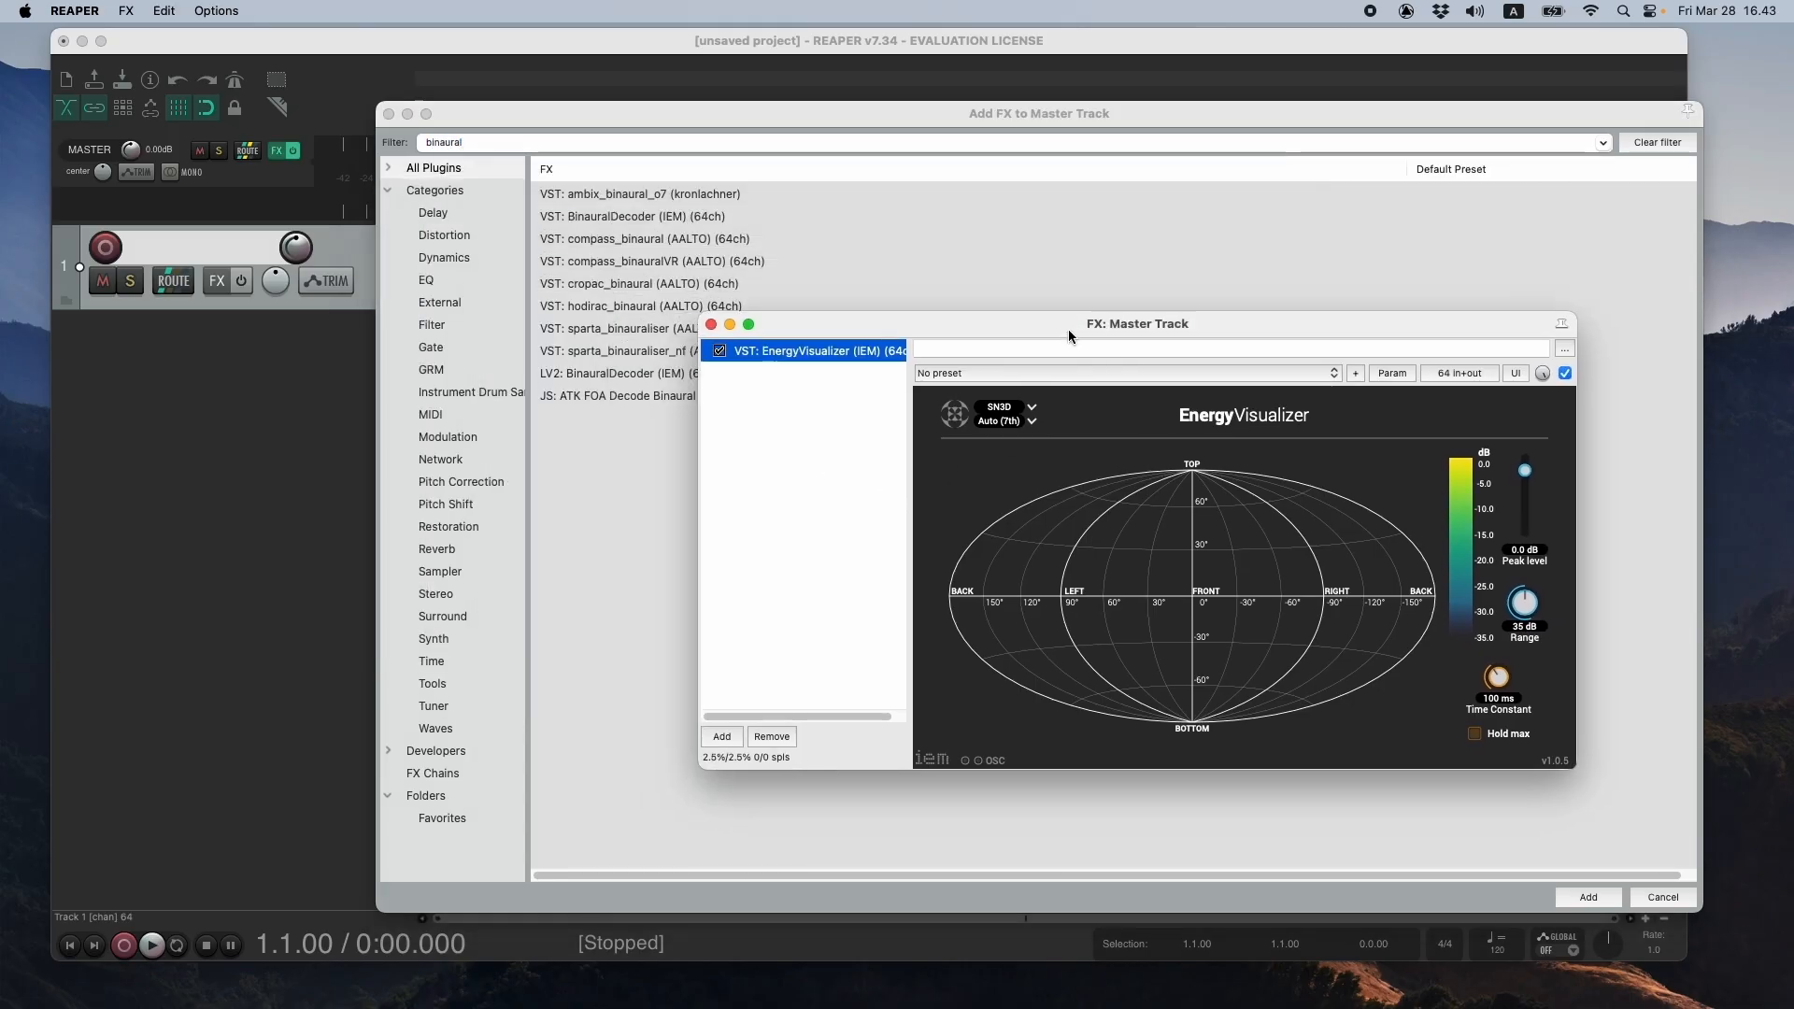
{"action": "left_click", "coordinate": [625, 225]}
{"action": "left_click", "coordinate": [1588, 897]}
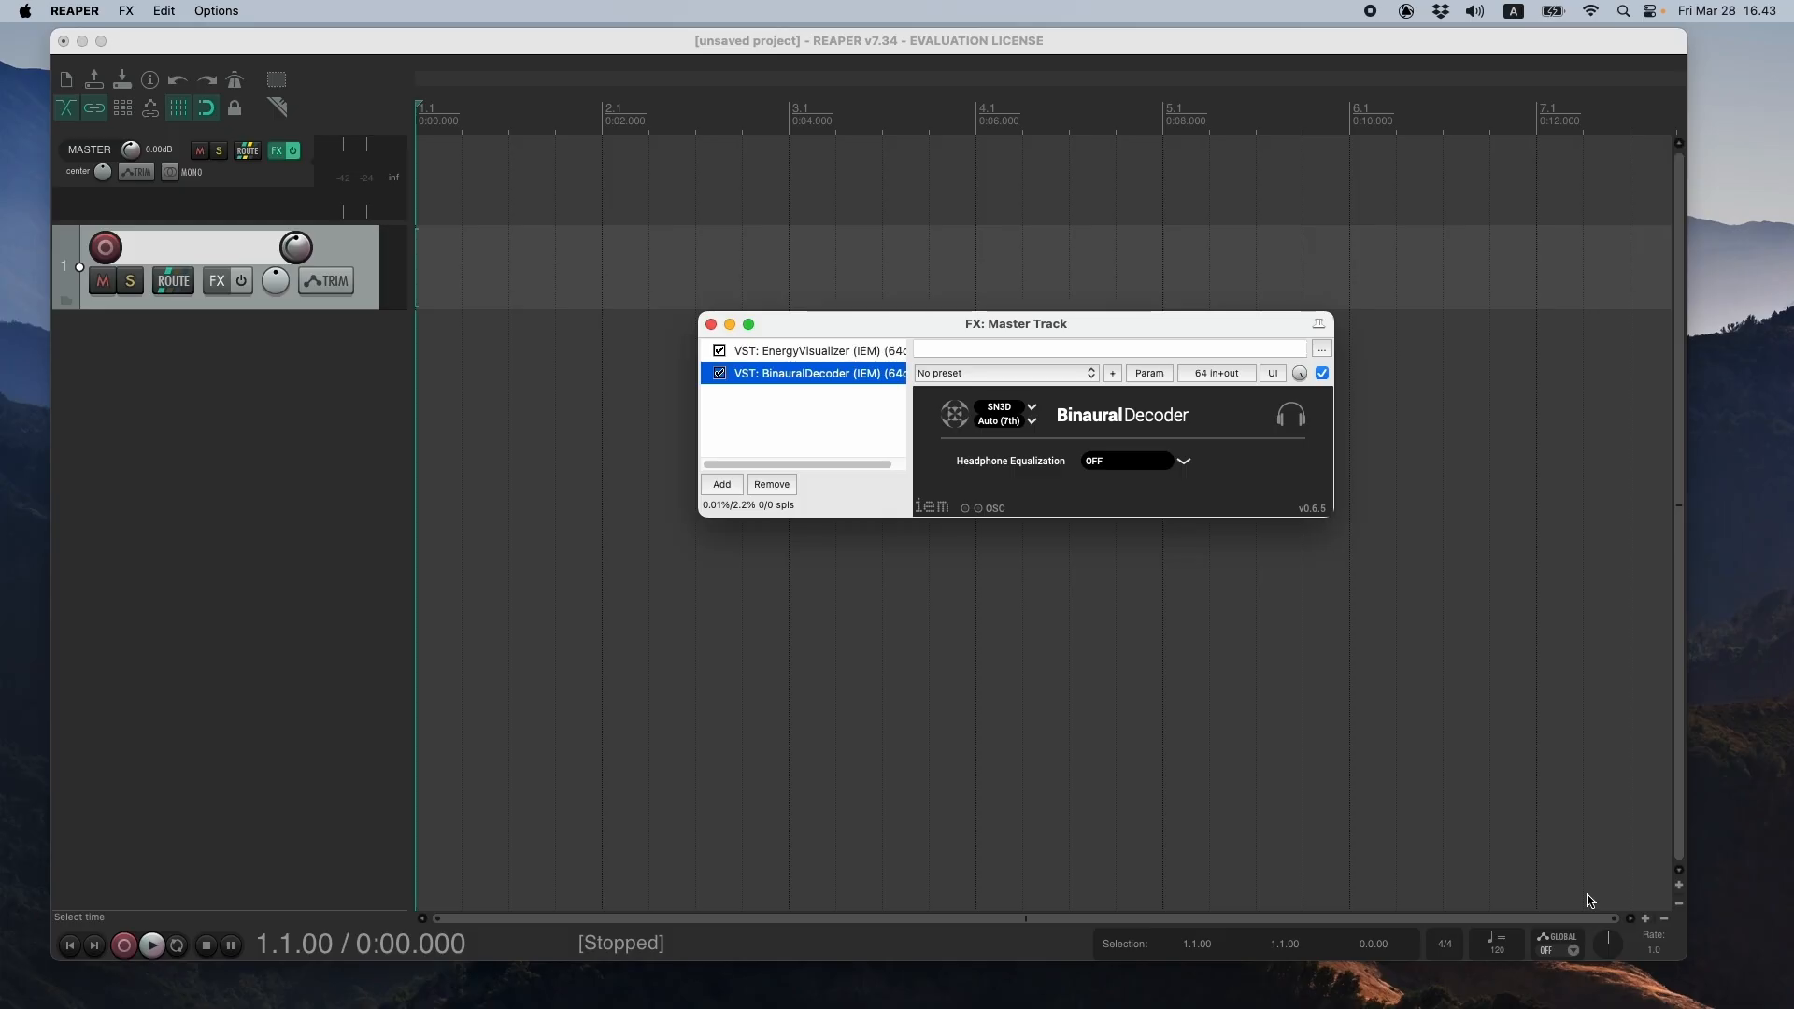
{"action": "left_click_drag", "start_coordinate": [1044, 321], "coordinate": [843, 265]}
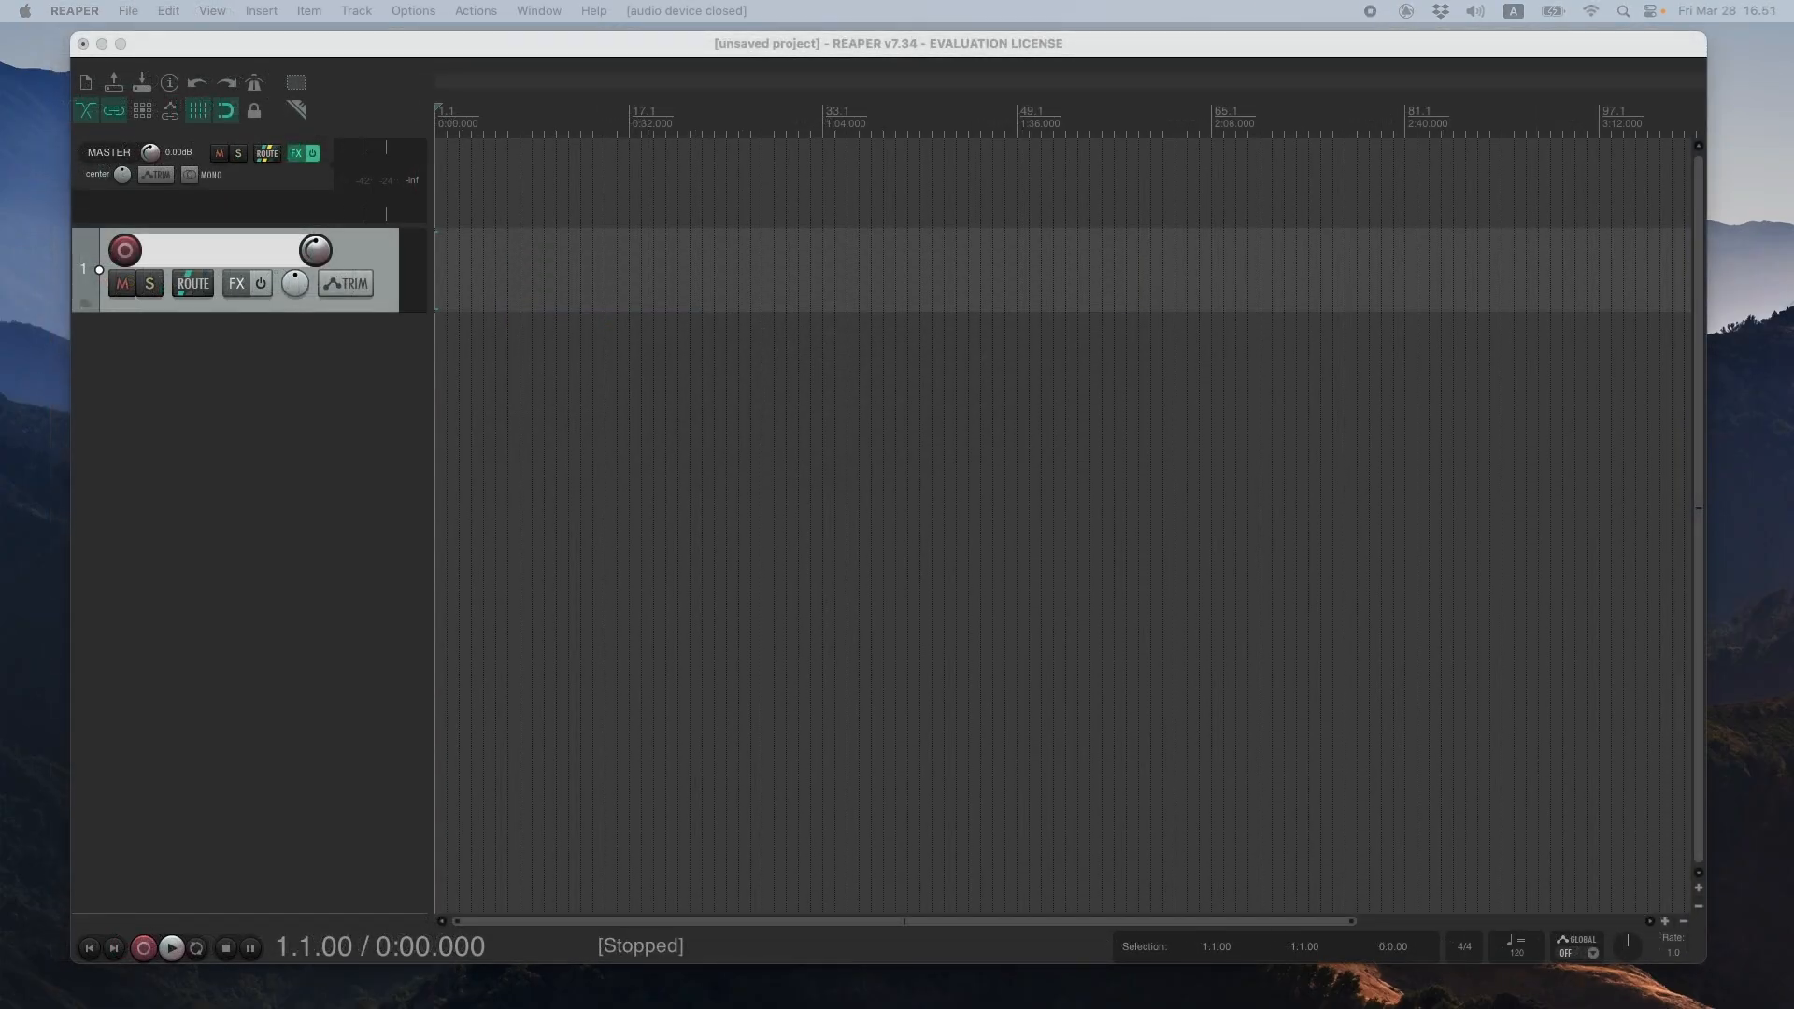
- Import mono.wav from the audio examples folder onto track 1, trimming its beginning so the clip starts at 1.1.00
{"action": "key", "text": "super+Tab"}
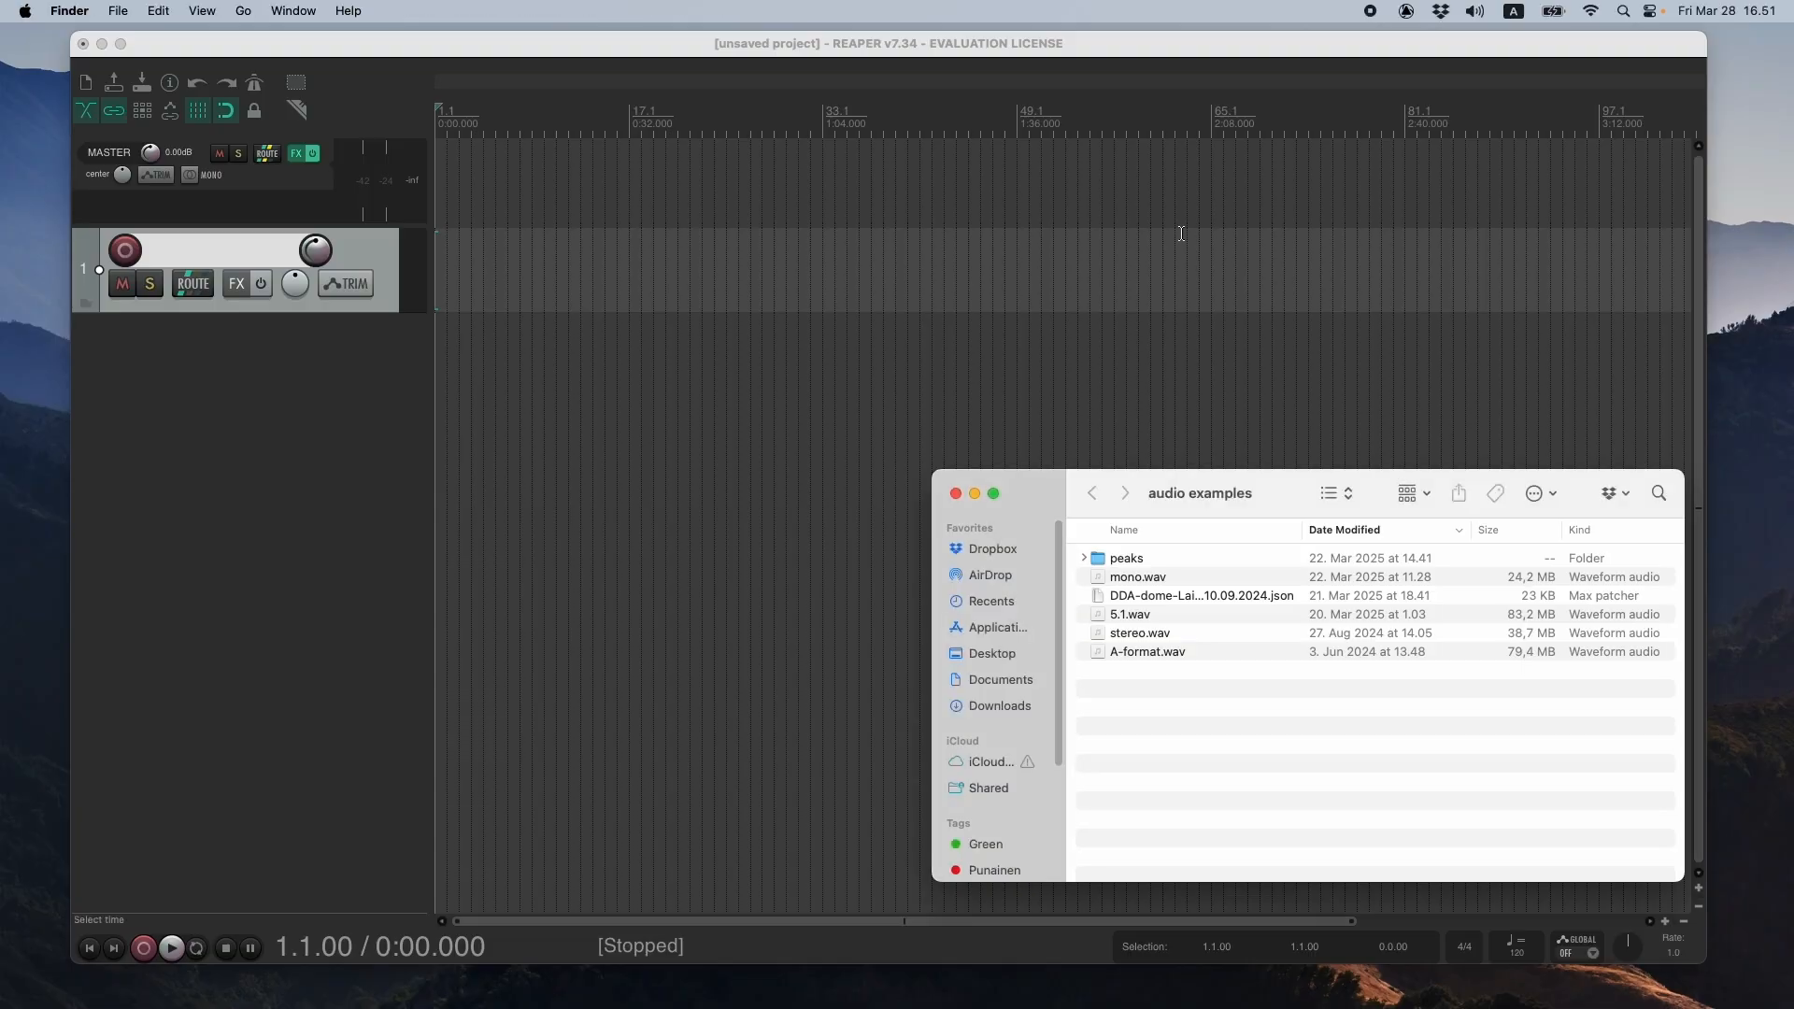
{"action": "left_click_drag", "start_coordinate": [1282, 491], "coordinate": [1186, 423]}
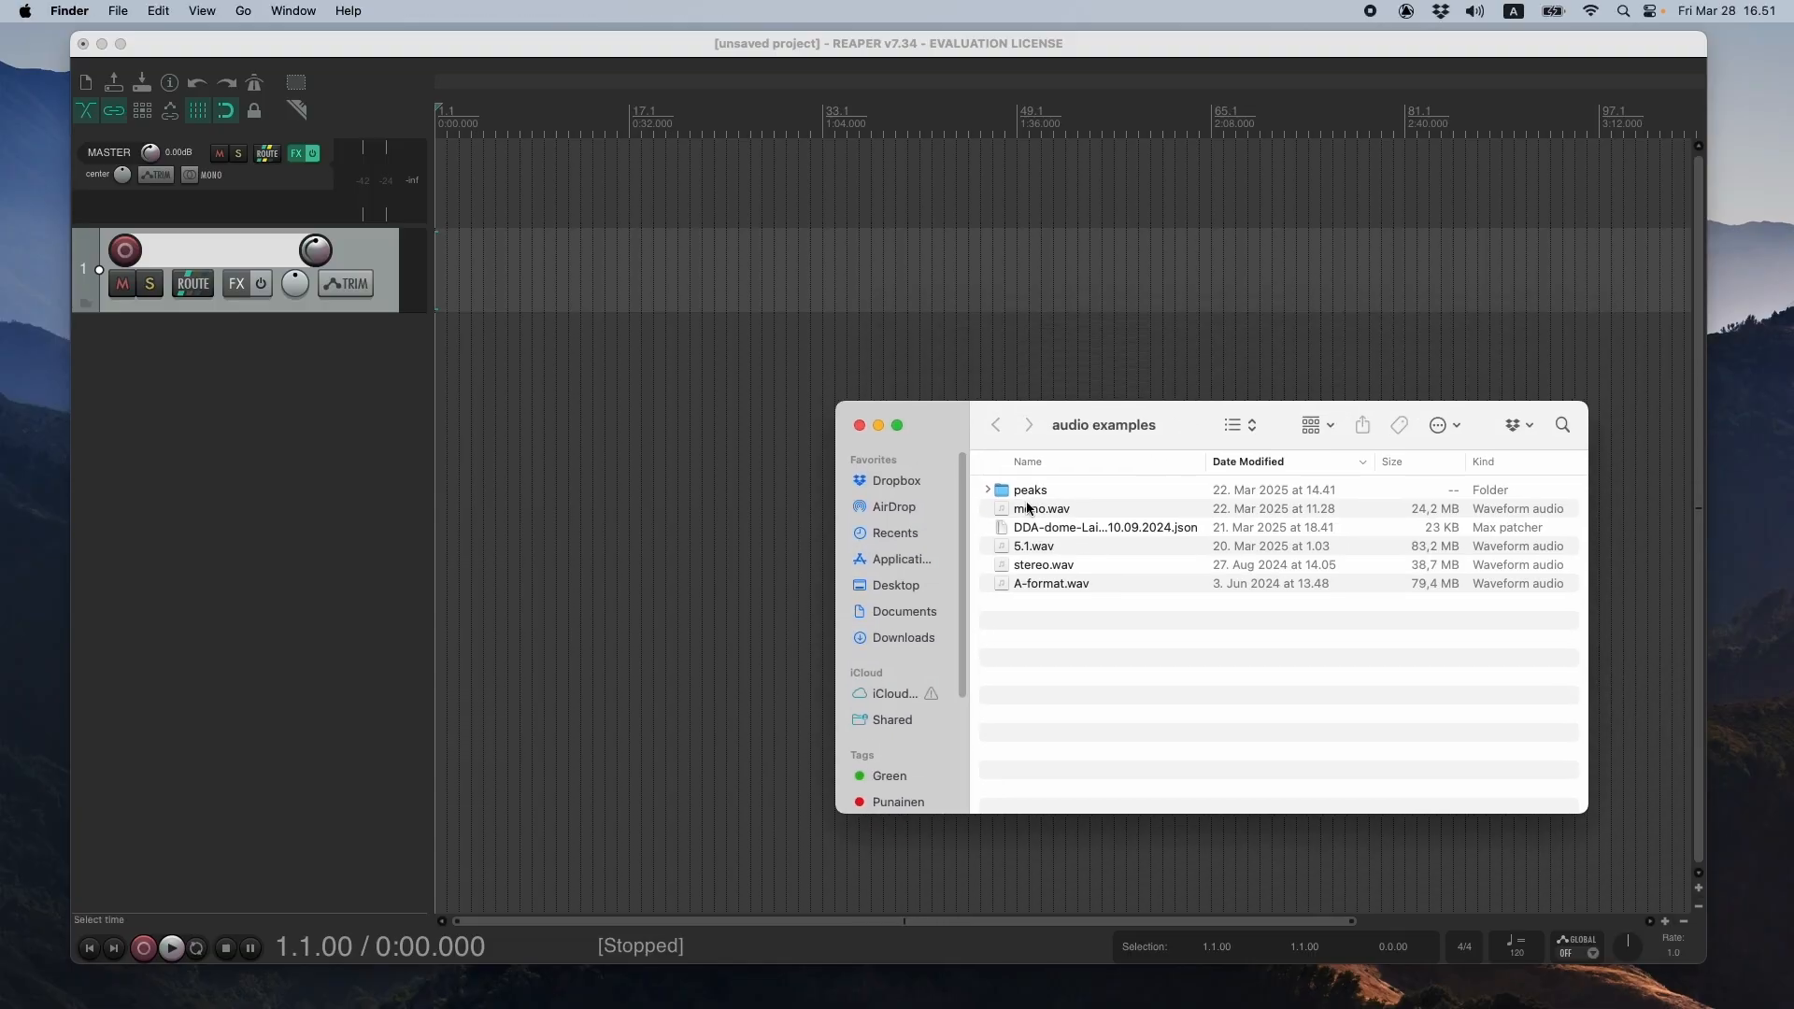
{"action": "left_click", "coordinate": [1047, 514]}
{"action": "left_click_drag", "start_coordinate": [1048, 514], "coordinate": [440, 277]}
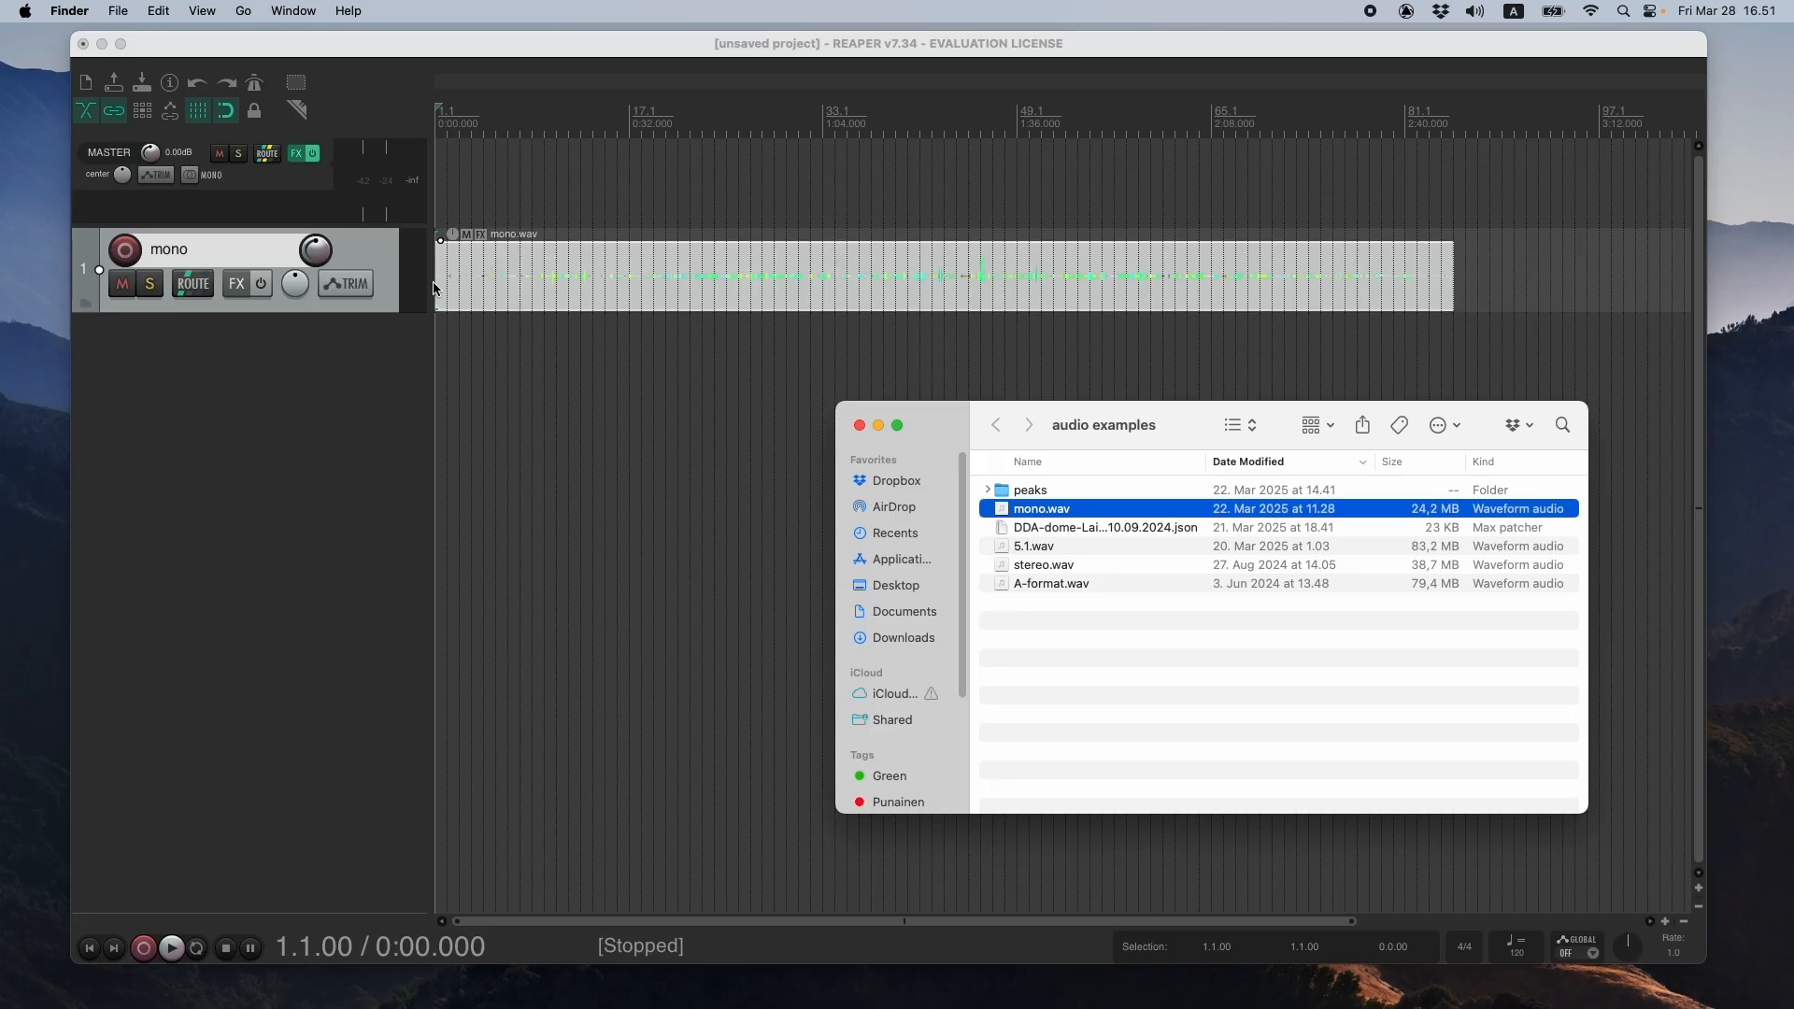
{"action": "left_click_drag", "start_coordinate": [441, 280], "coordinate": [585, 280]}
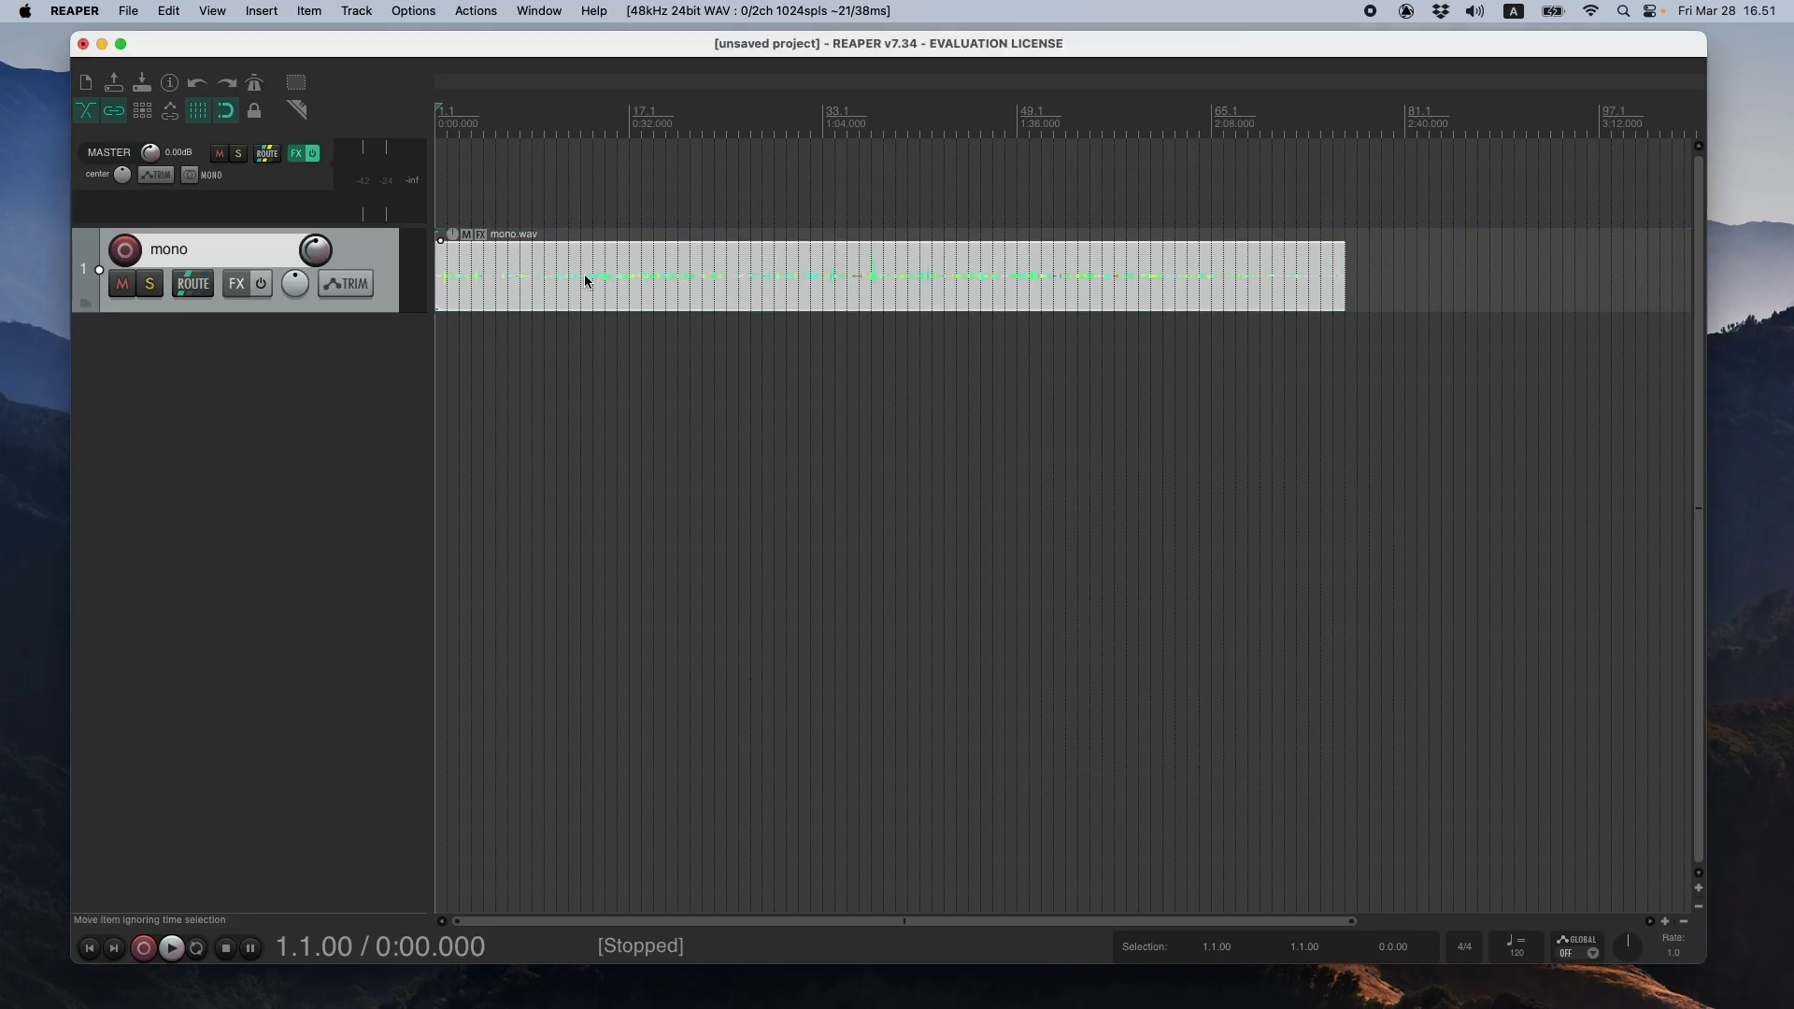
- Add the VST RoomEncoder (IEM) plug-in to the mono track's effects chain
{"action": "left_click", "coordinate": [239, 297]}
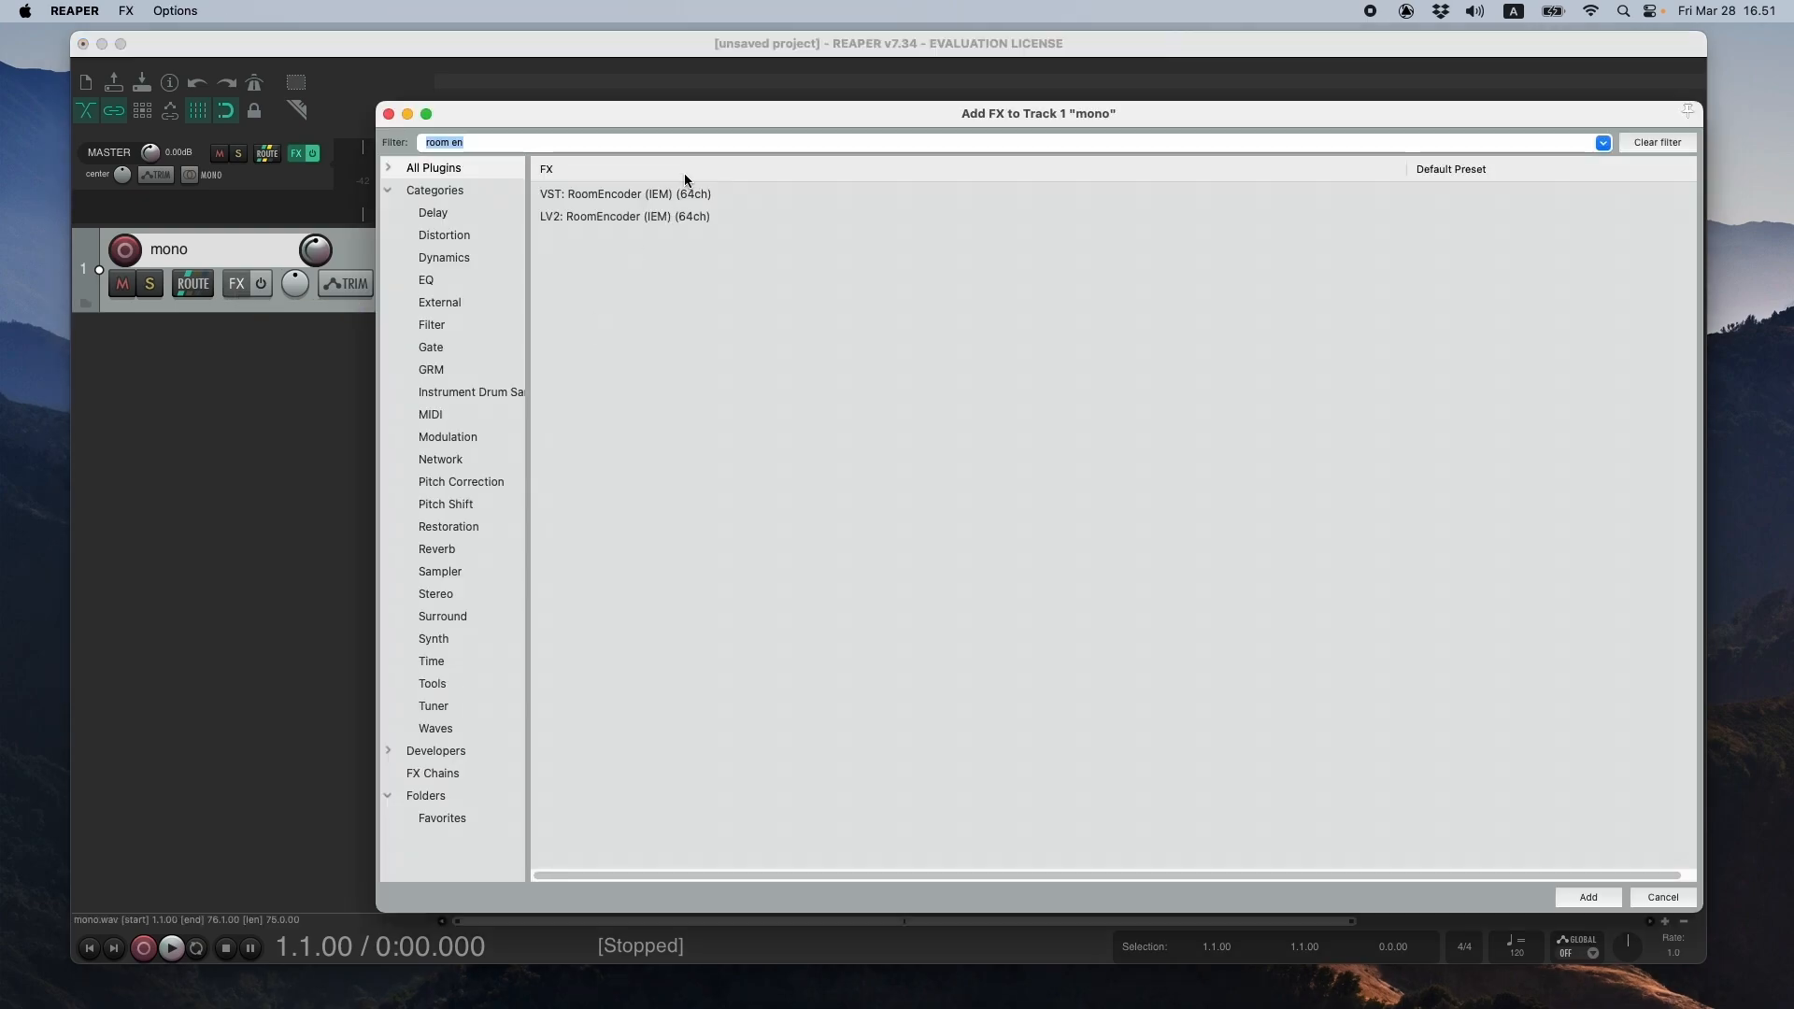
{"action": "left_click", "coordinate": [661, 193]}
{"action": "left_click", "coordinate": [1588, 897]}
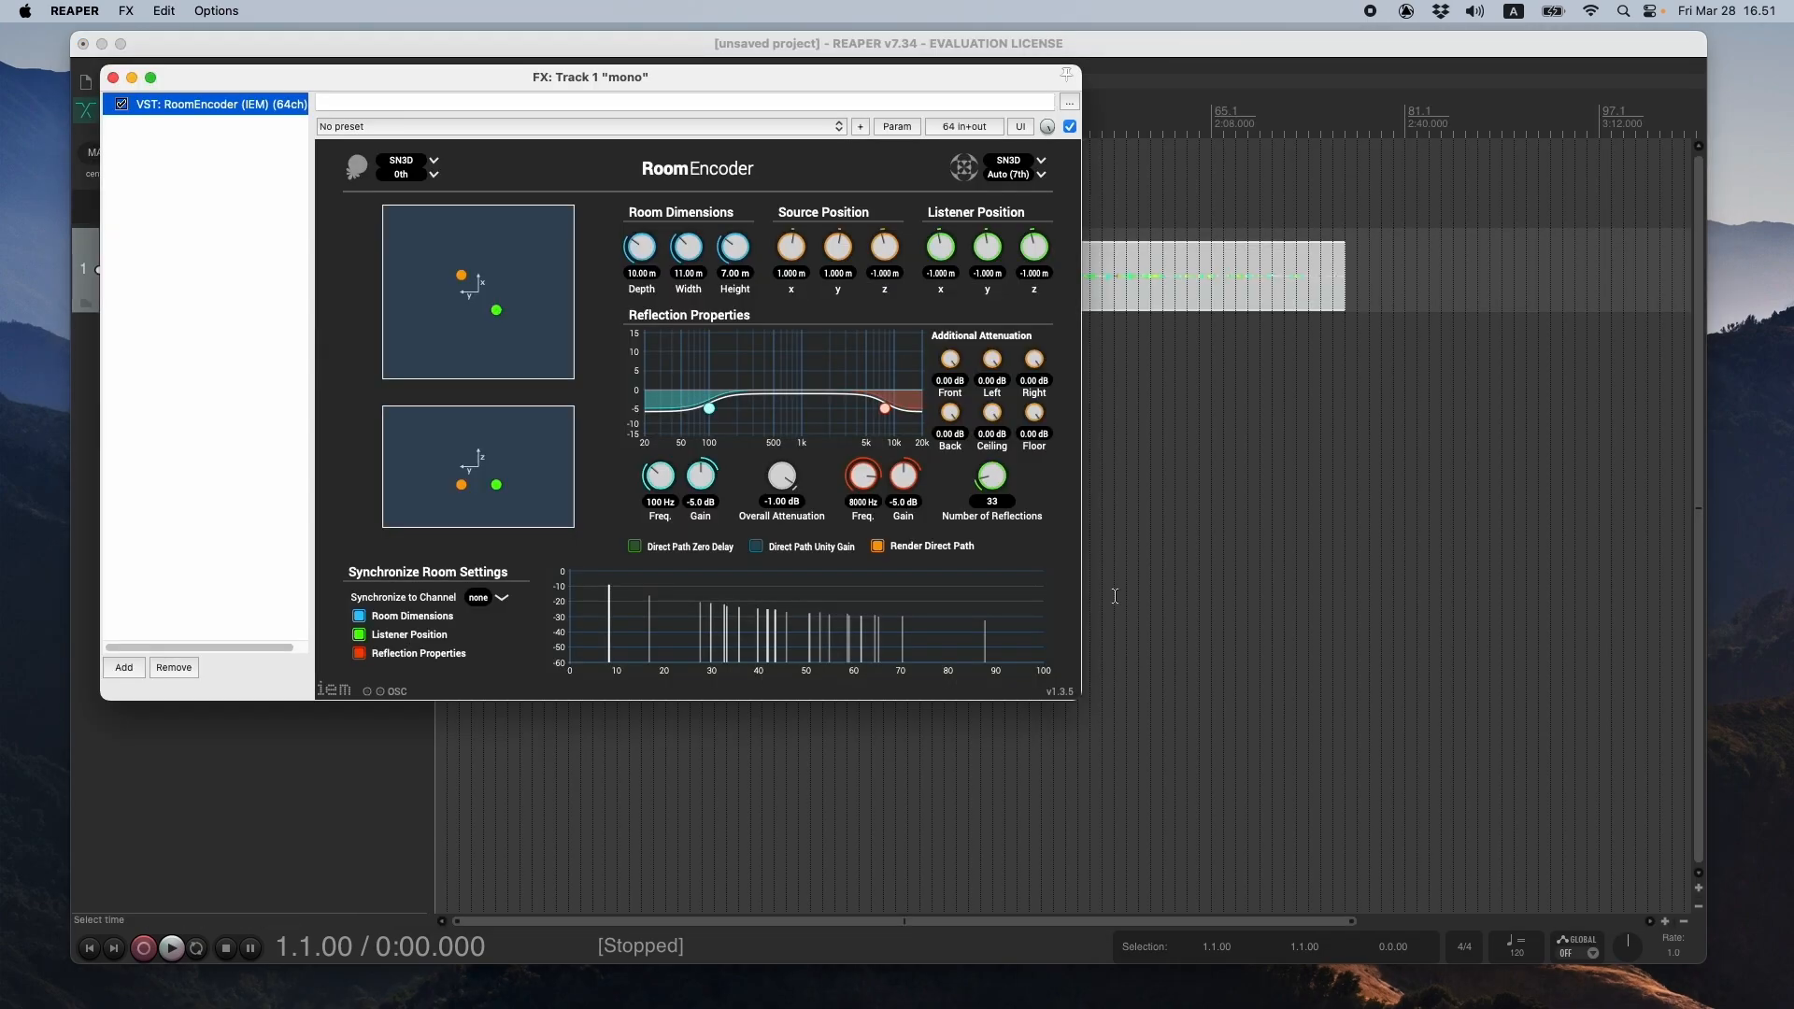
{"action": "left_click_drag", "start_coordinate": [632, 74], "coordinate": [837, 180]}
- Move RoomEncoder's listener to the room's centre, about x -0.03 m and y 0 m, and set the number of reflections to 0
{"action": "left_click_drag", "start_coordinate": [700, 417], "coordinate": [684, 402]}
{"action": "left_click_drag", "start_coordinate": [720, 191], "coordinate": [953, 341]}
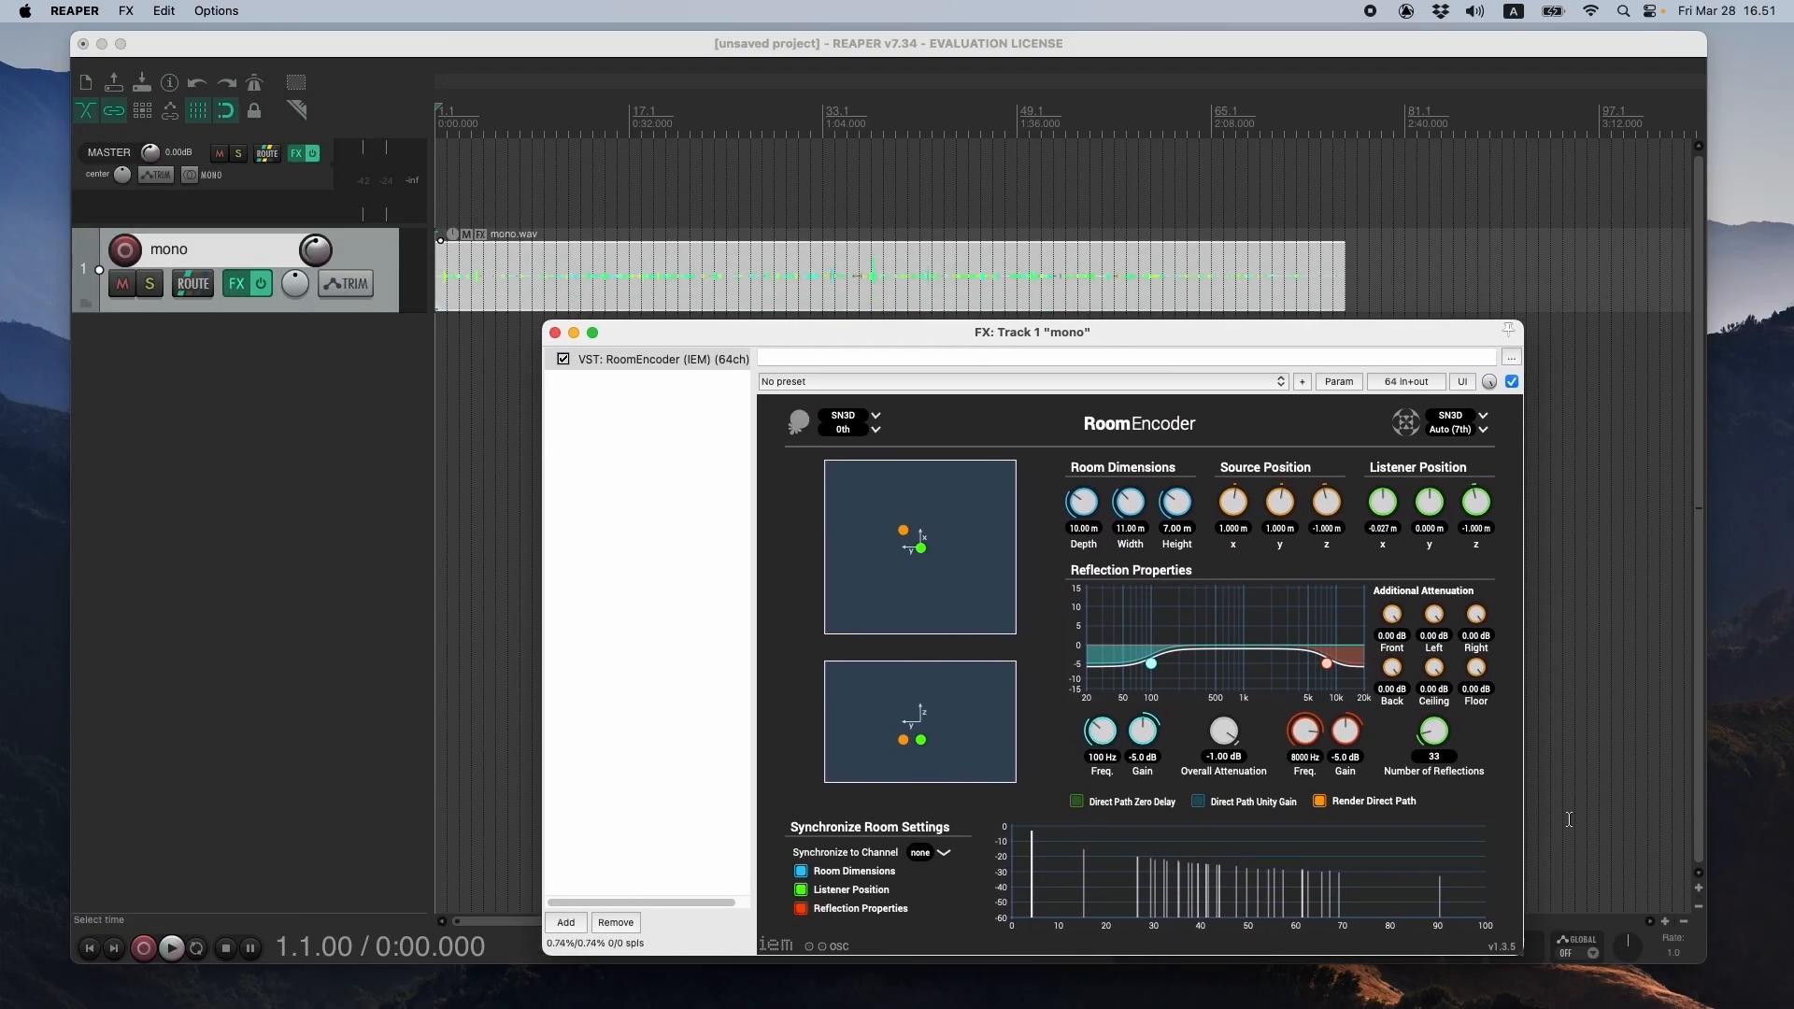
{"action": "scroll", "coordinate": [1444, 751], "scroll_direction": "down", "scroll_amount": 6}
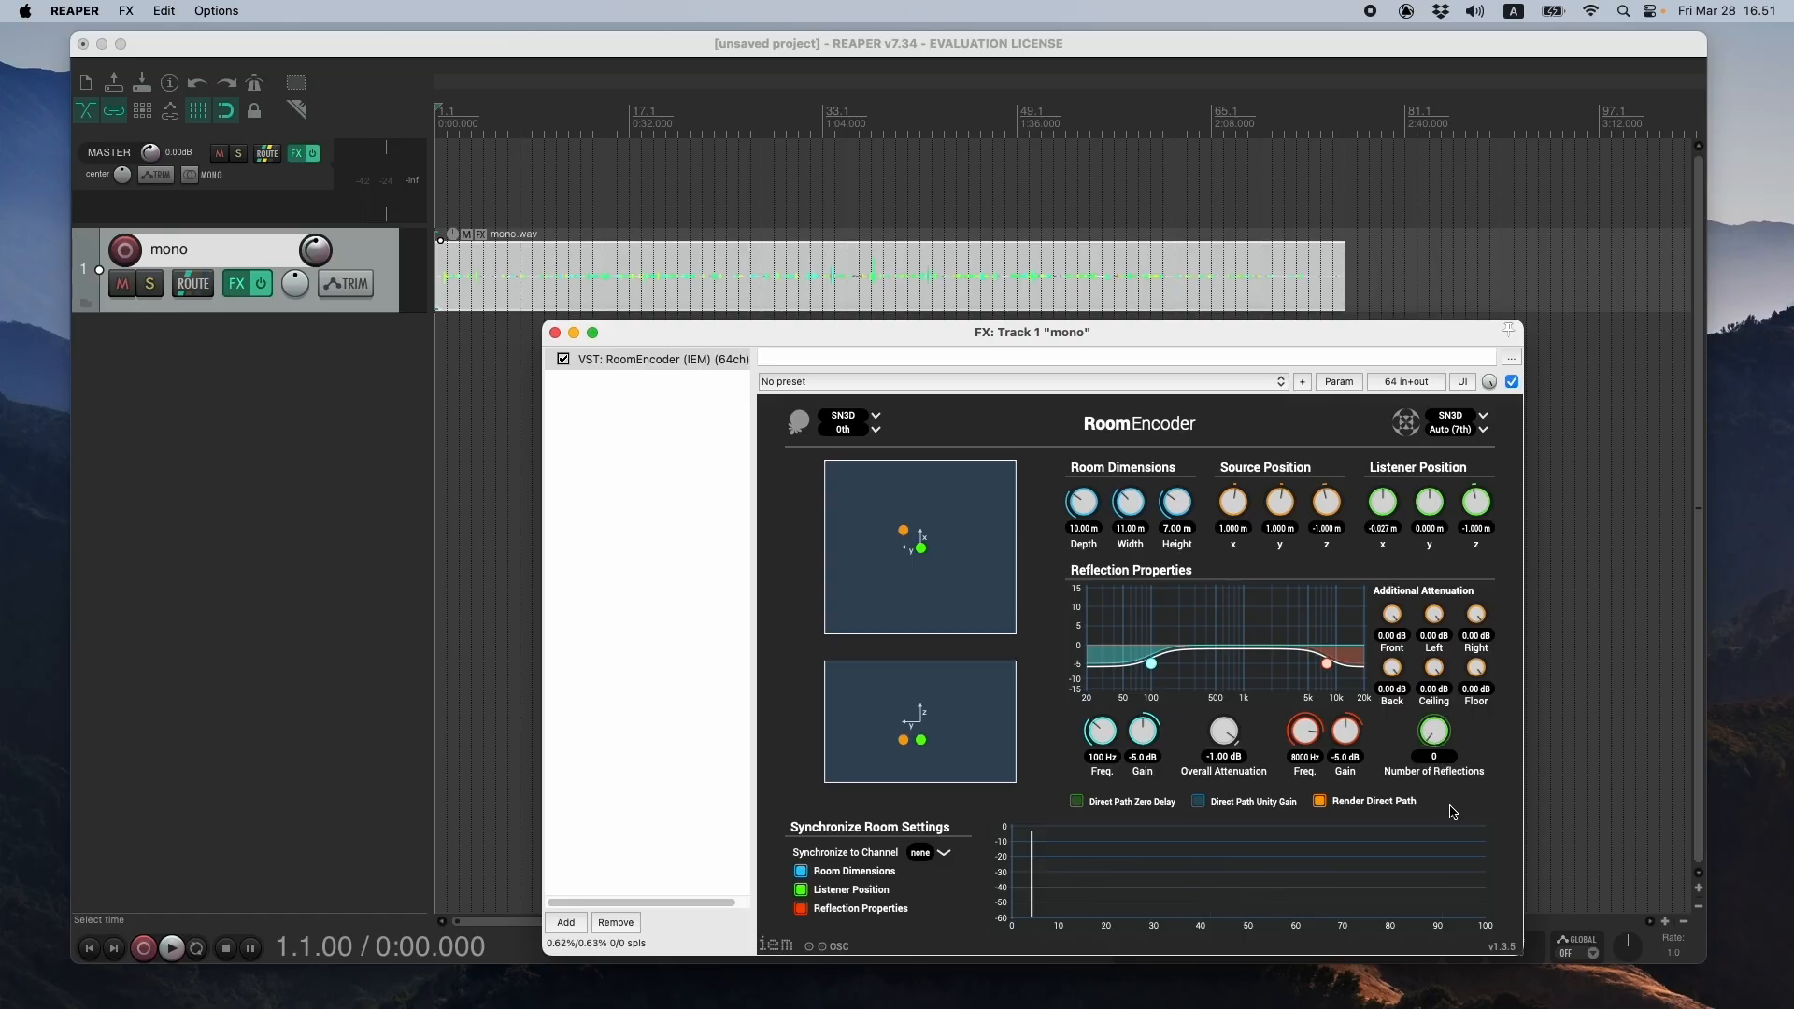
{"action": "scroll", "coordinate": [1439, 747], "scroll_direction": "down", "scroll_amount": 20}
- Move RoomEncoder's sound source around in the room's top view, ending at about x 1.2 m and y 1.18 m
{"action": "left_click_drag", "start_coordinate": [917, 345], "coordinate": [895, 348]}
{"action": "left_click_drag", "start_coordinate": [881, 533], "coordinate": [875, 520]}
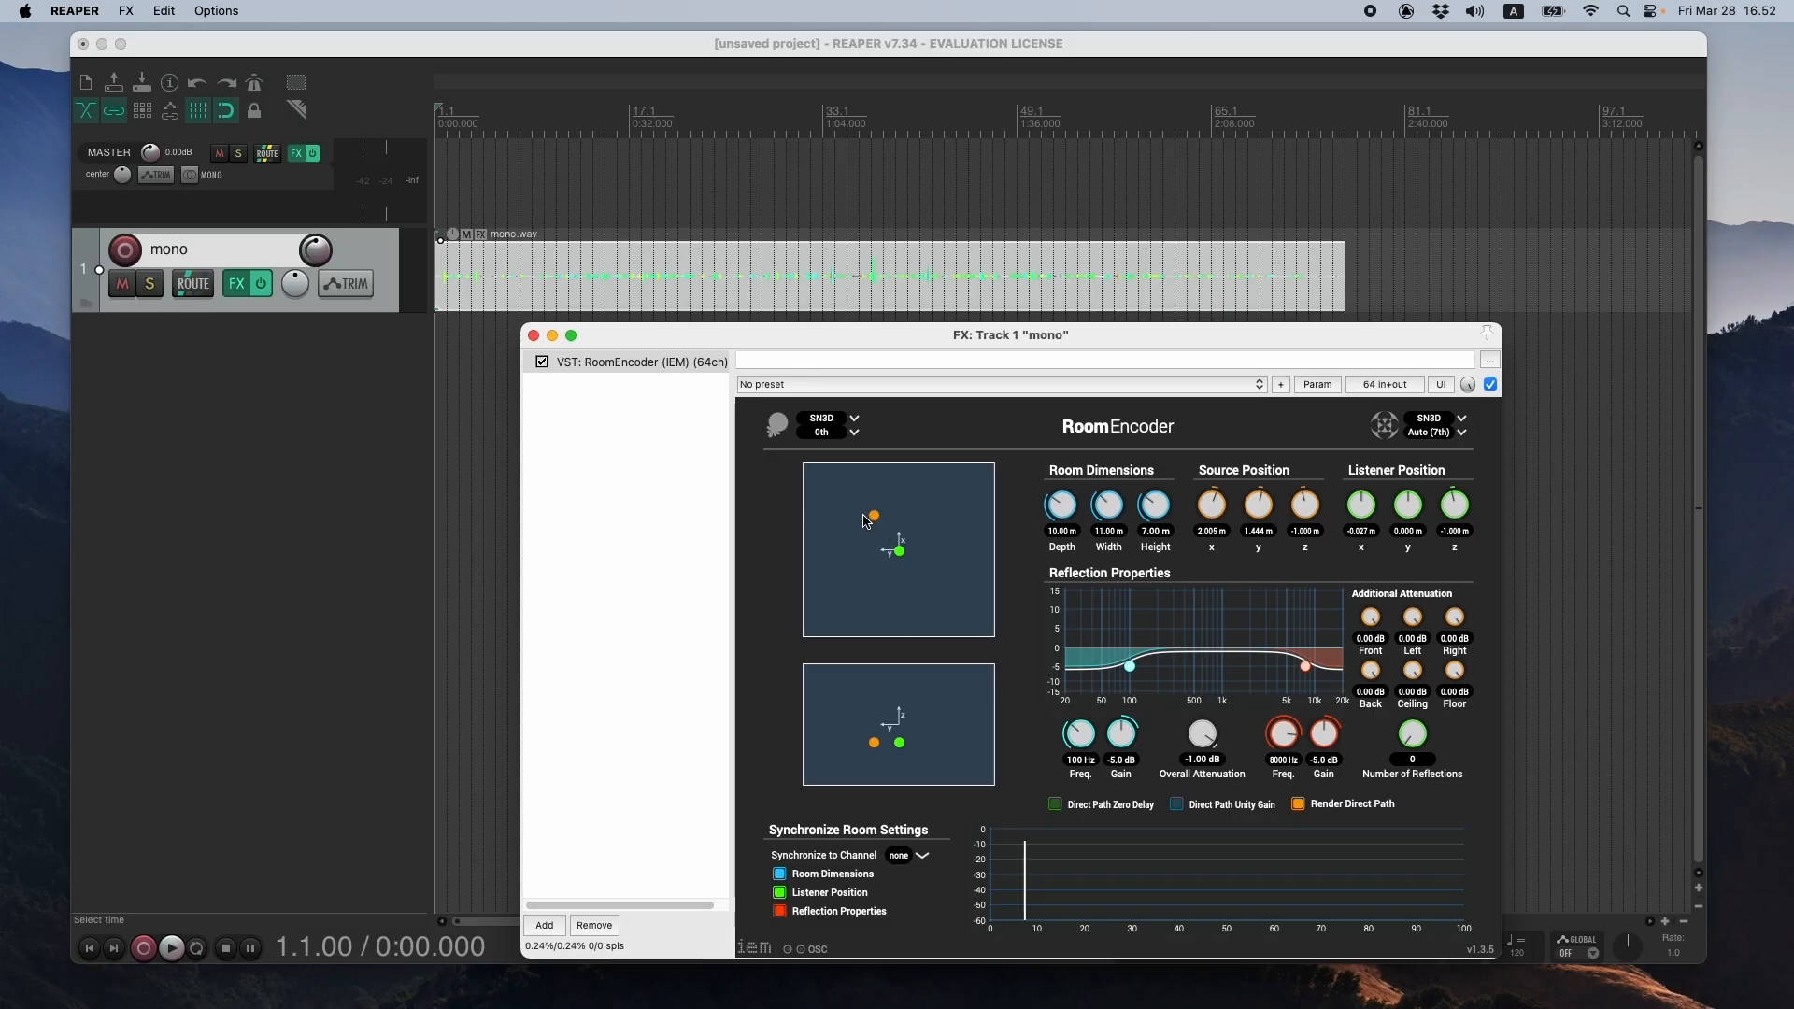
{"action": "mouse_move", "coordinate": [876, 525]}
{"action": "left_mouse_down"}
{"action": "mouse_move", "coordinate": [871, 548]}
{"action": "mouse_move", "coordinate": [881, 534]}
{"action": "left_mouse_up"}
{"action": "left_click_drag", "start_coordinate": [628, 332], "coordinate": [611, 330]}
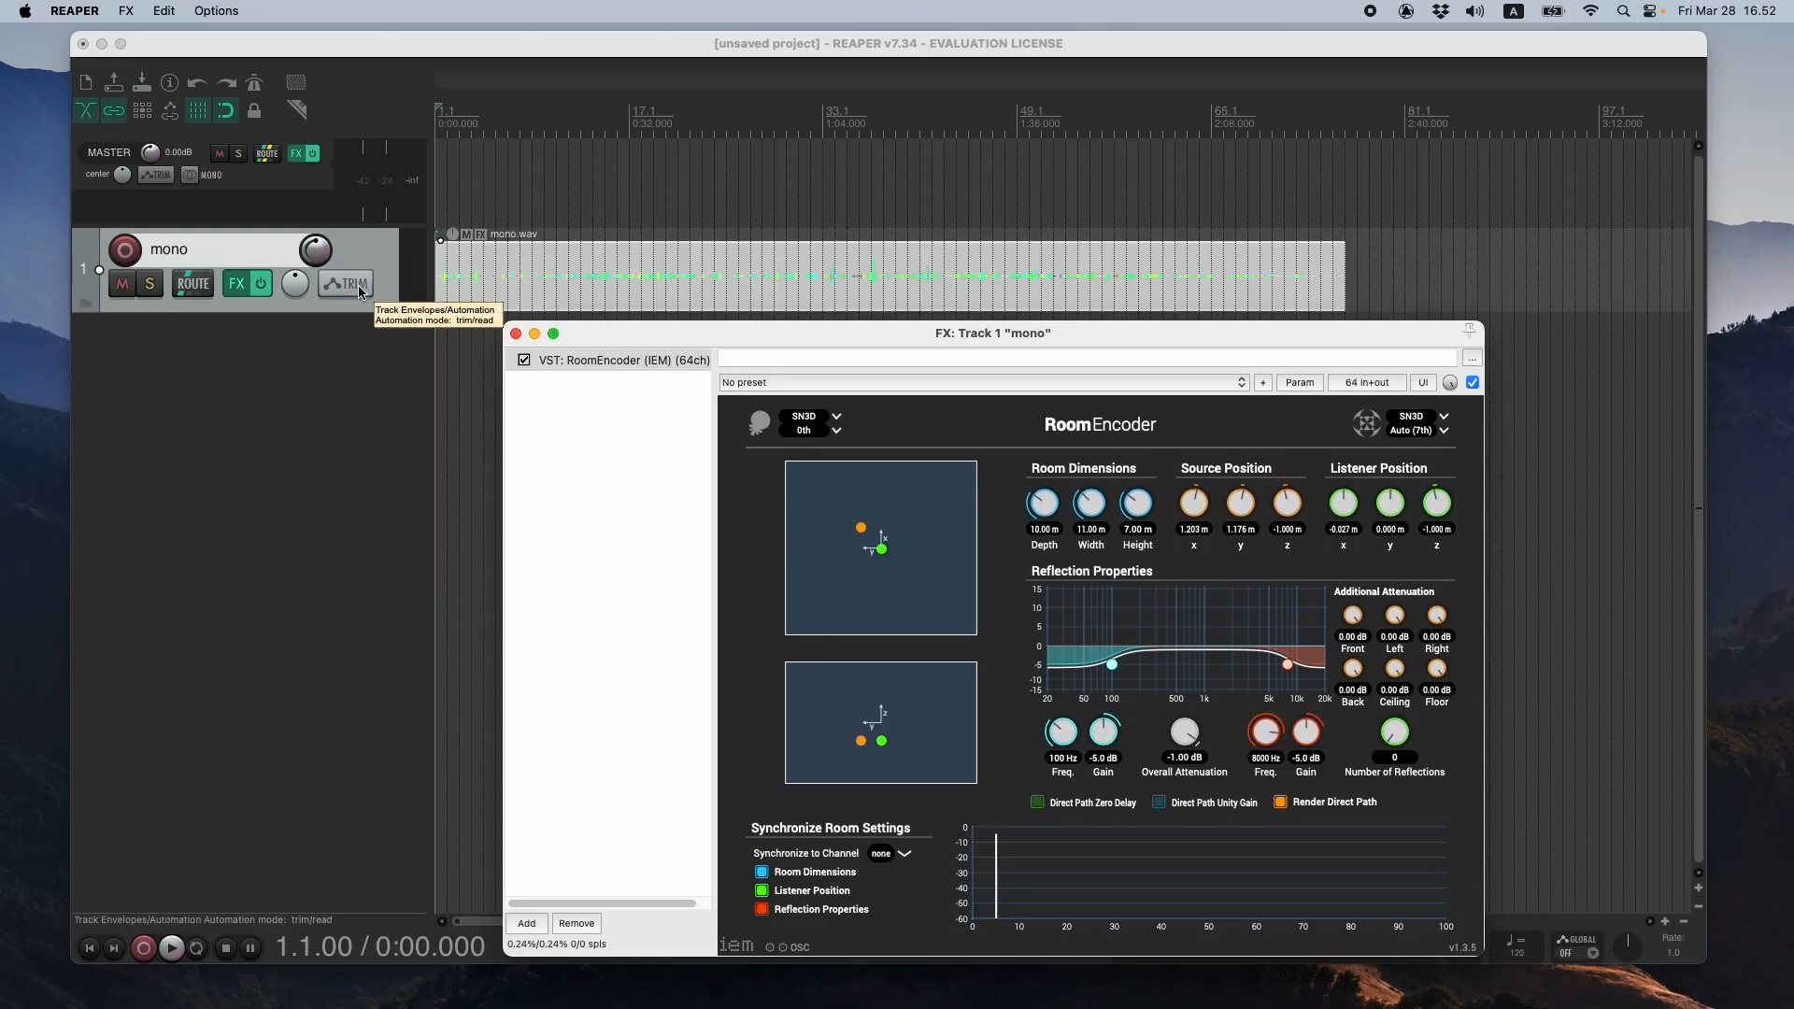
- Set the mono track's automation mode to Write
{"action": "left_click", "coordinate": [361, 292]}
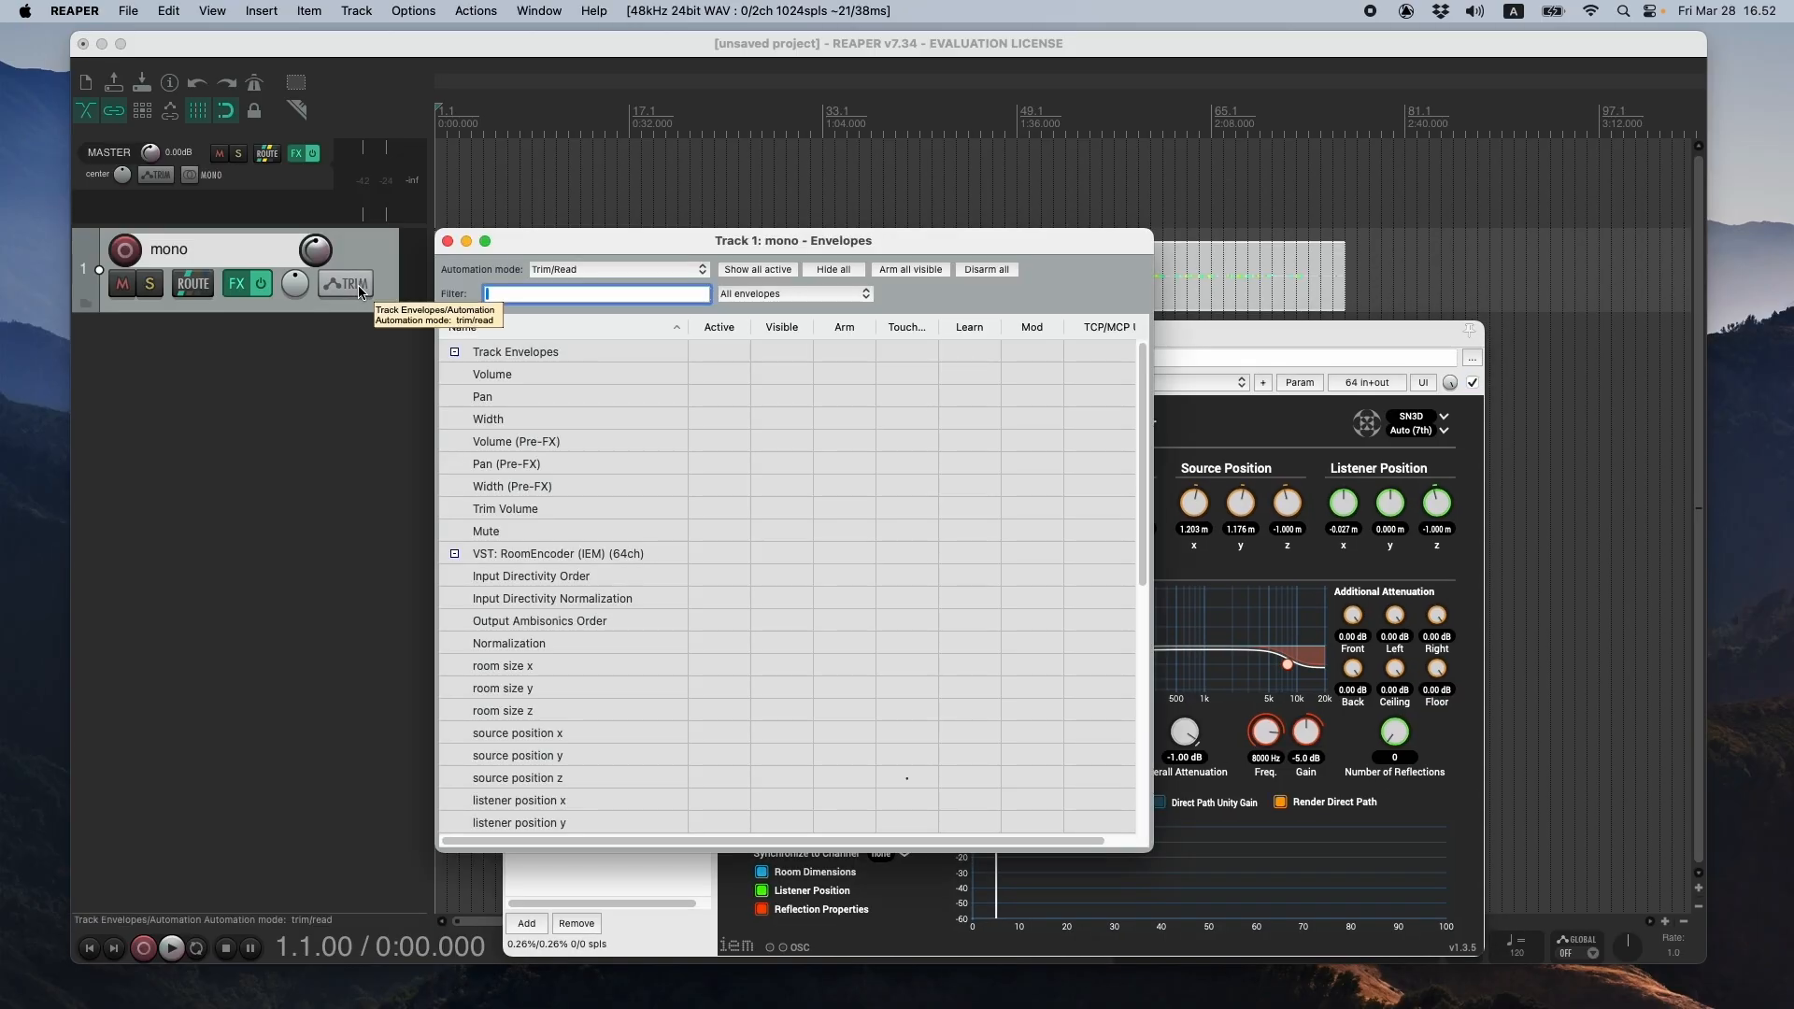
{"action": "left_click", "coordinate": [624, 274]}
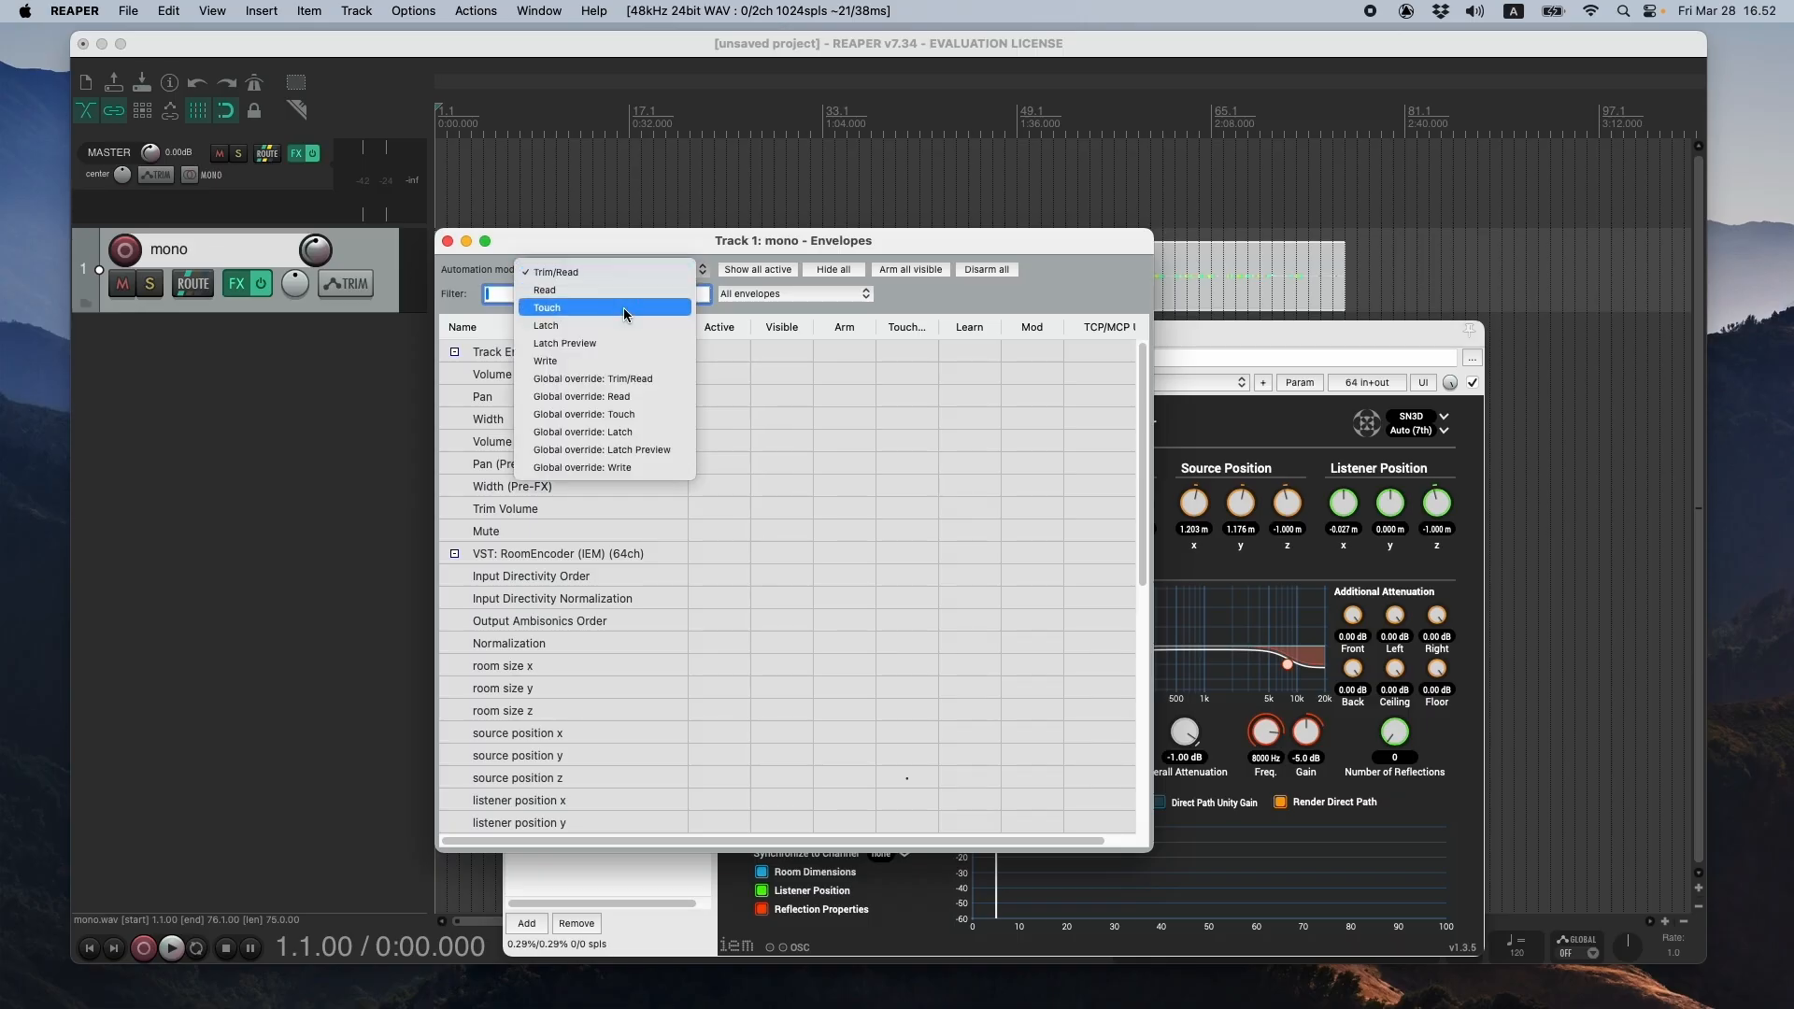
{"action": "left_click", "coordinate": [623, 364]}
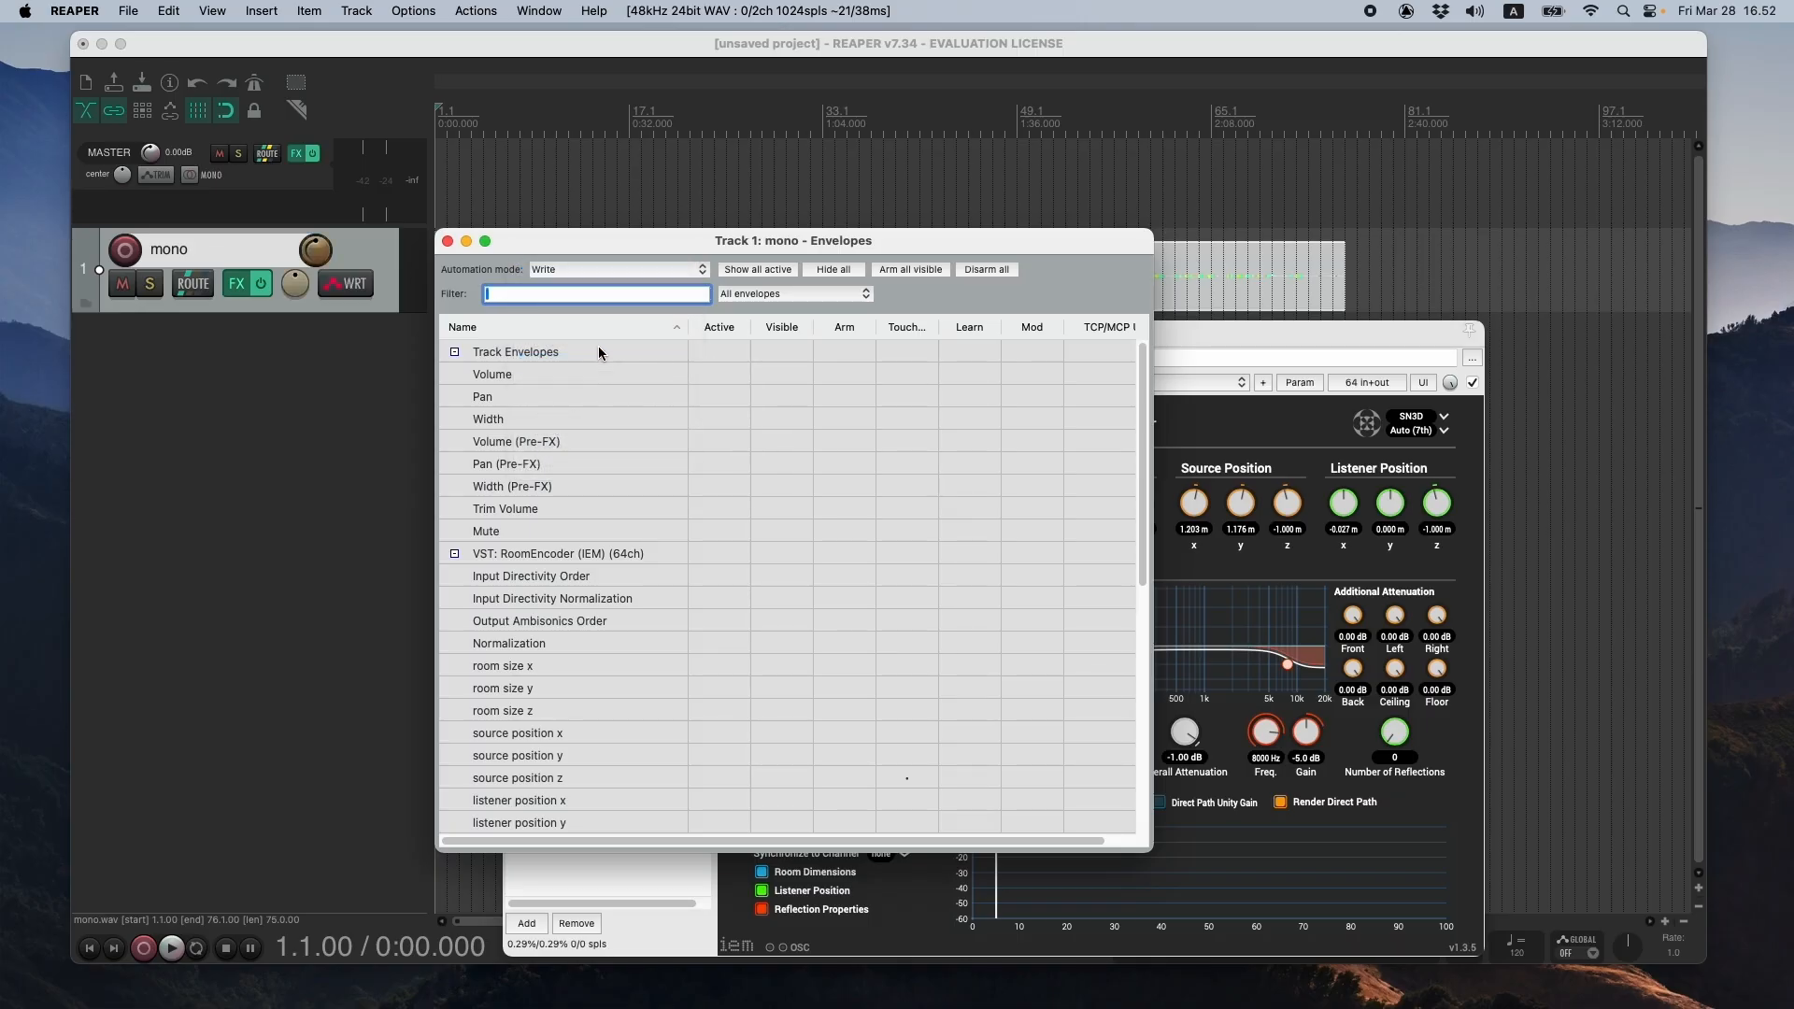
{"action": "left_click_drag", "start_coordinate": [581, 253], "coordinate": [700, 385]}
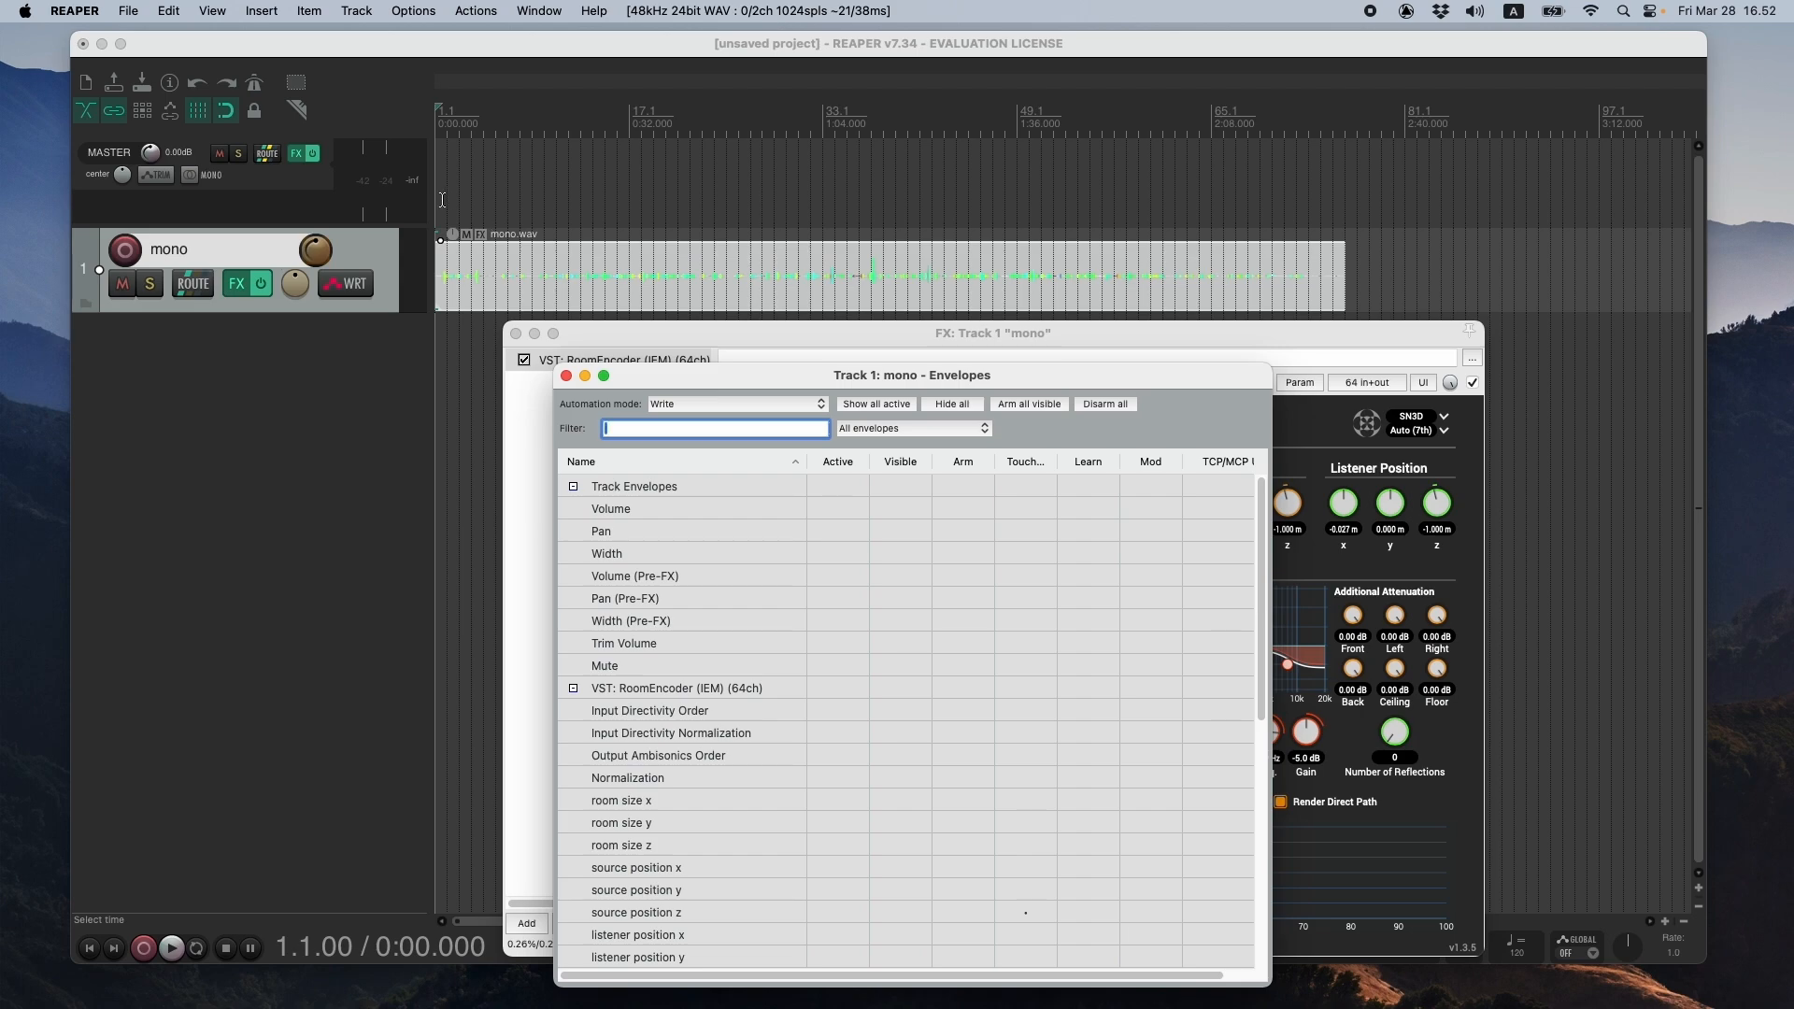
- Play from 0:02 and record automation by moving RoomEncoder's source near the listener, ending at about x 0.19 m and y 0.86 m, and stop playback
{"action": "left_click", "coordinate": [448, 348]}
{"action": "key", "text": "space"}
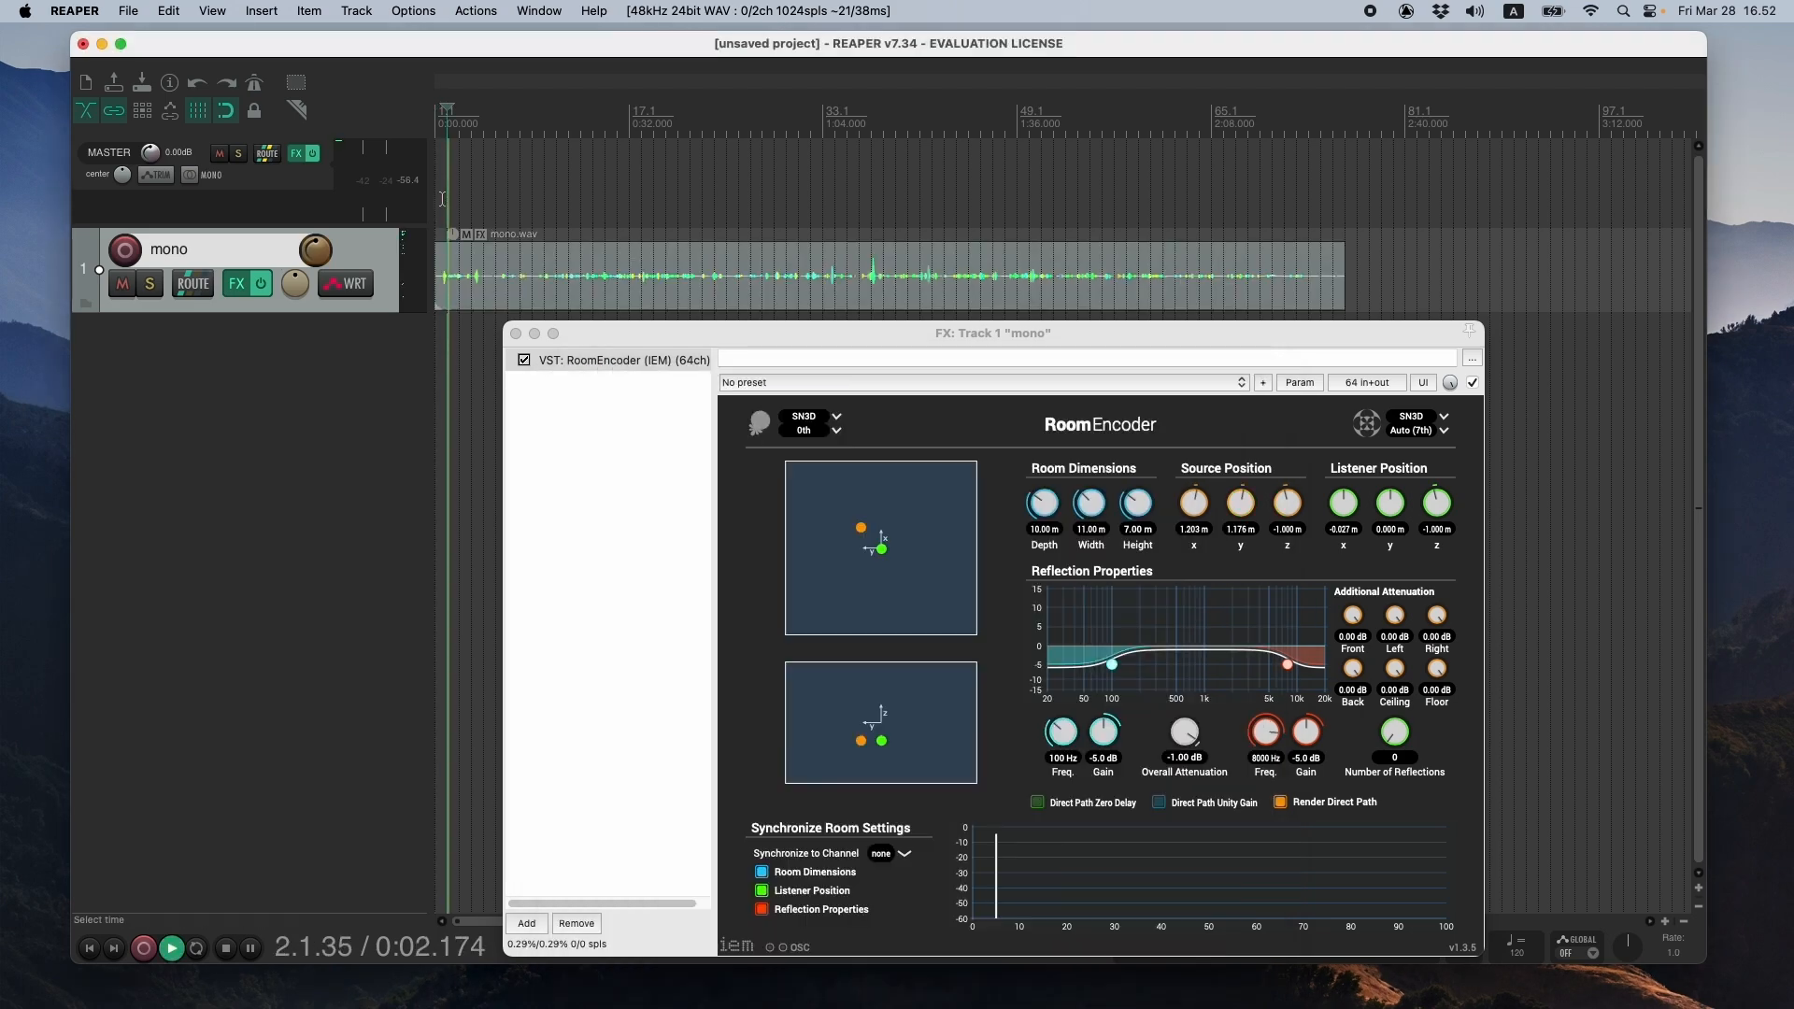
{"action": "mouse_move", "coordinate": [862, 531]}
{"action": "left_mouse_down"}
{"action": "mouse_move", "coordinate": [873, 588]}
{"action": "mouse_move", "coordinate": [913, 569]}
{"action": "mouse_move", "coordinate": [895, 527]}
{"action": "mouse_move", "coordinate": [867, 540]}
{"action": "mouse_move", "coordinate": [858, 507]}
{"action": "mouse_move", "coordinate": [881, 563]}
{"action": "mouse_move", "coordinate": [876, 530]}
{"action": "mouse_move", "coordinate": [867, 547]}
{"action": "left_mouse_up"}
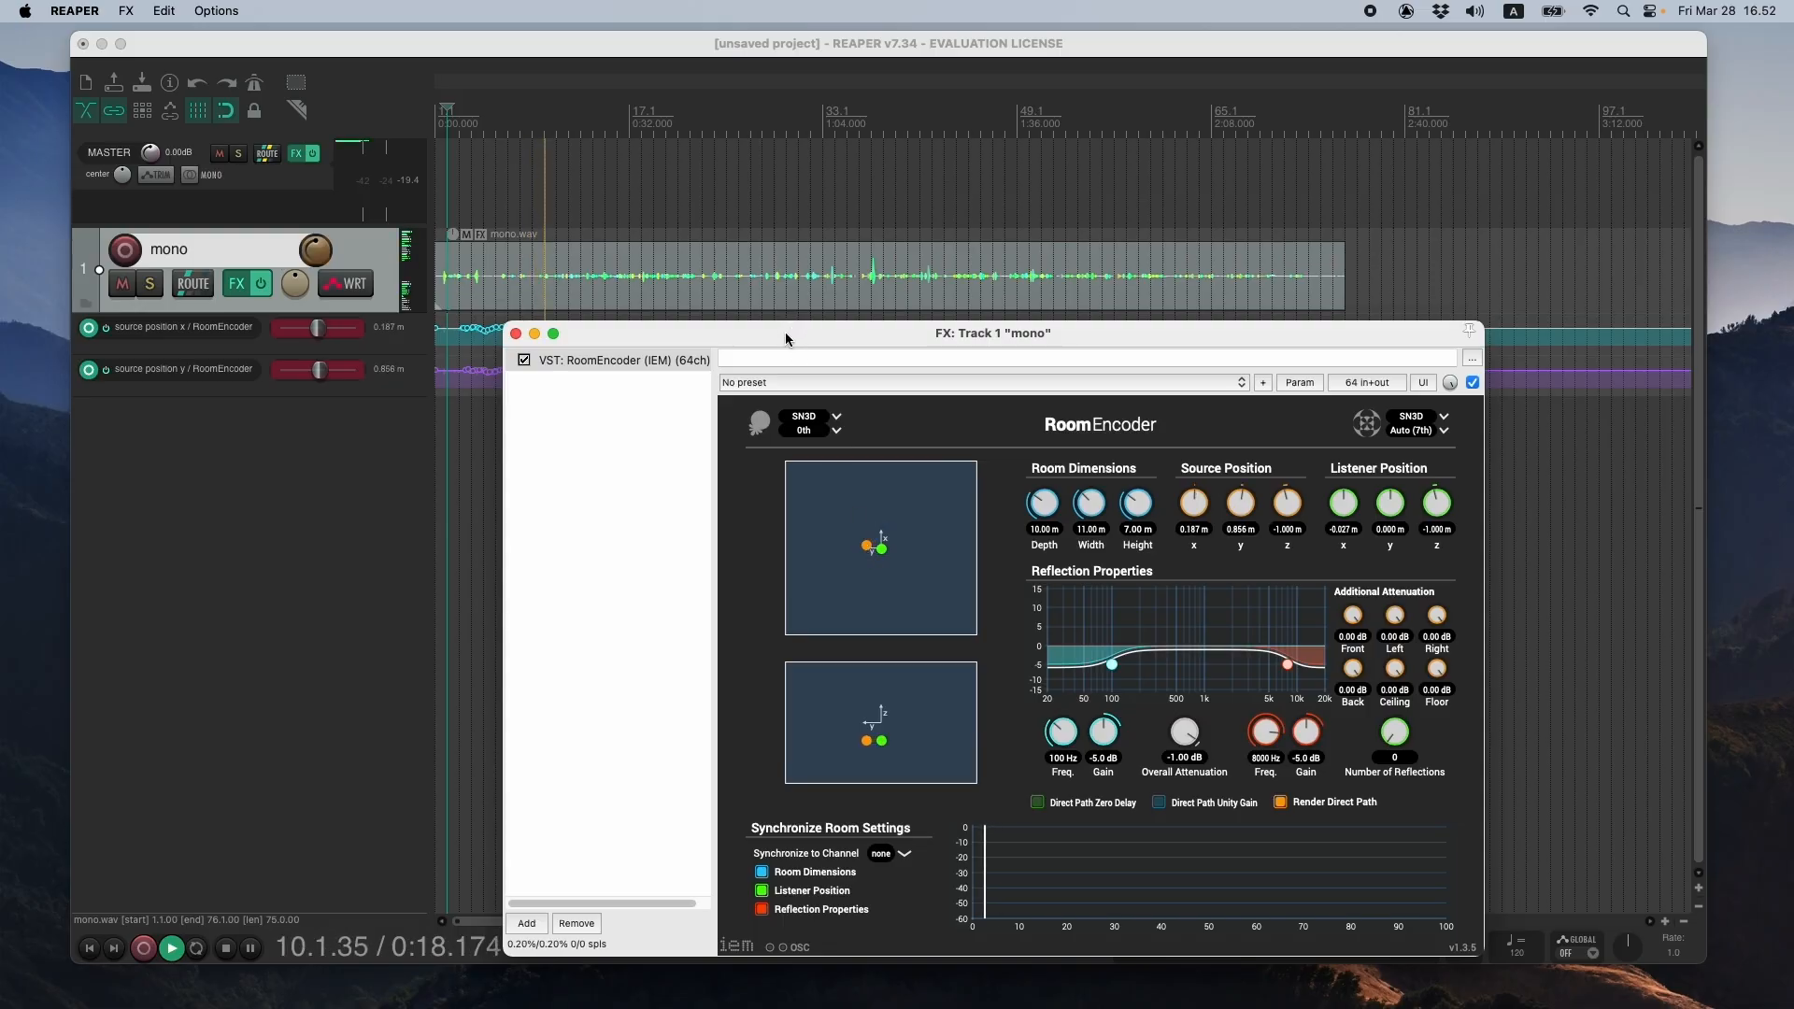
{"action": "left_click_drag", "start_coordinate": [789, 329], "coordinate": [809, 381]}
{"action": "key", "text": "space"}
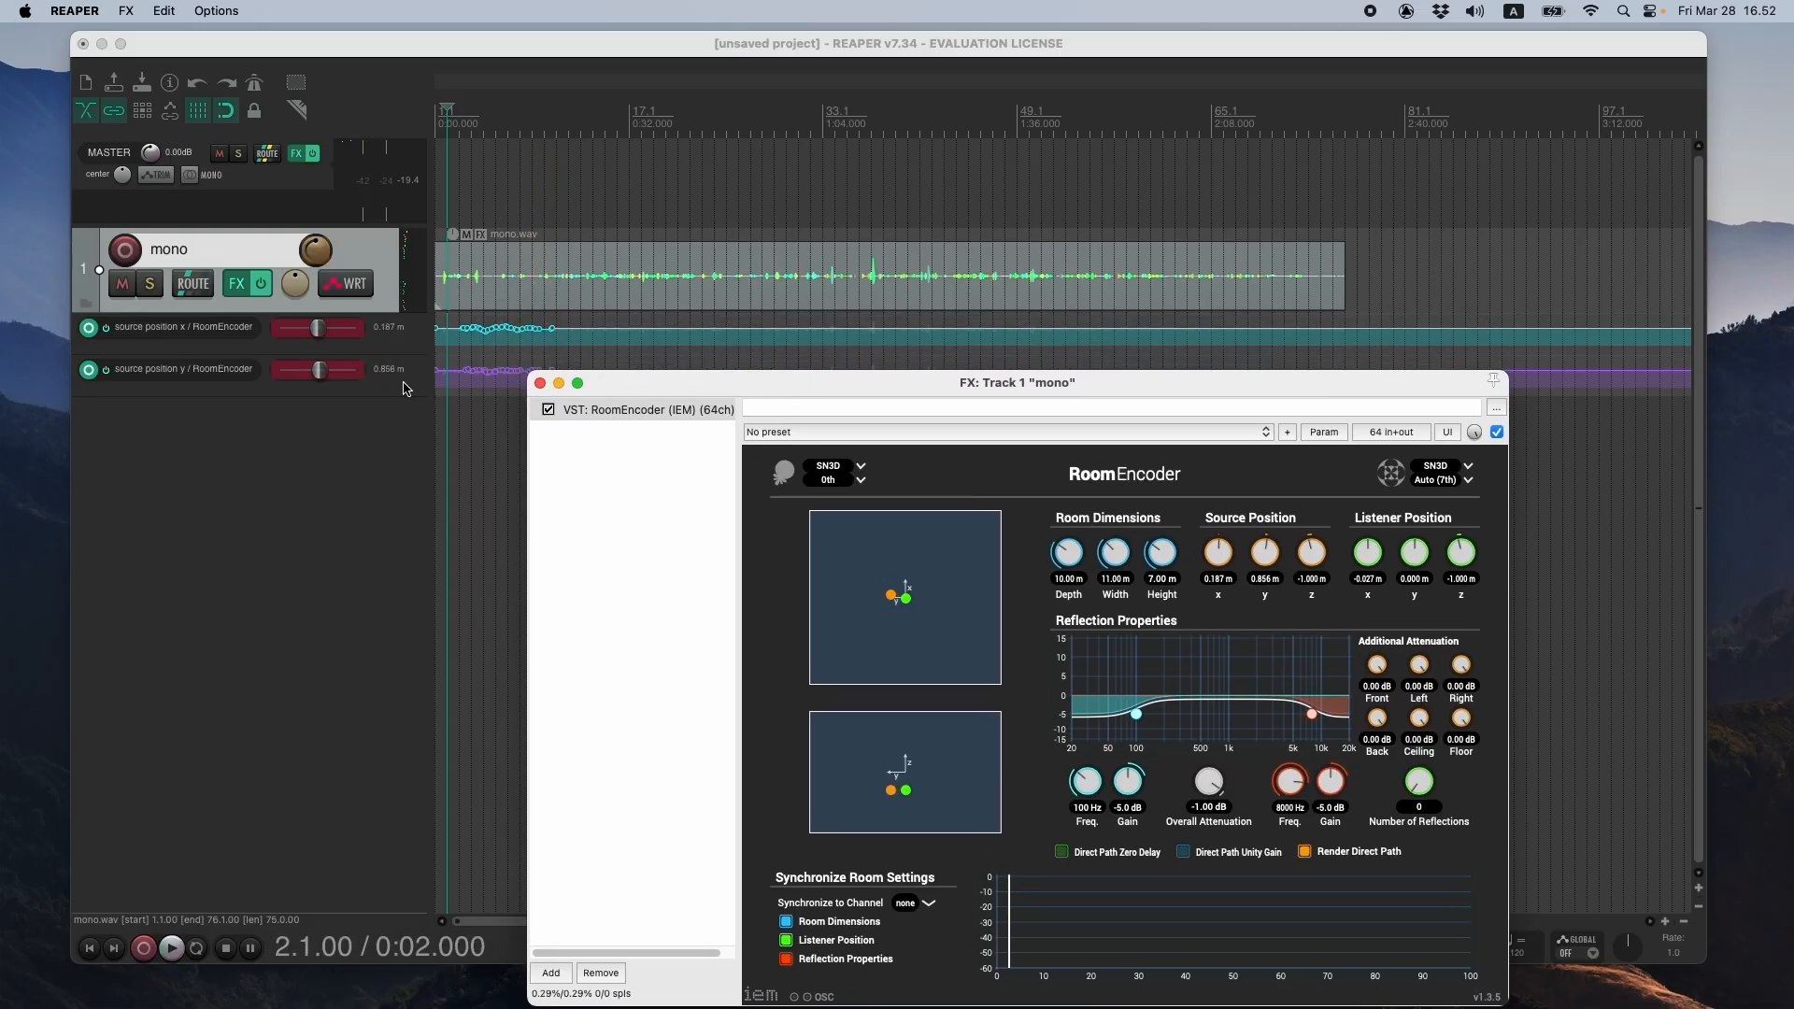
- Set the mono track's automation mode to Read and hide all of its envelopes
{"action": "left_click", "coordinate": [359, 286]}
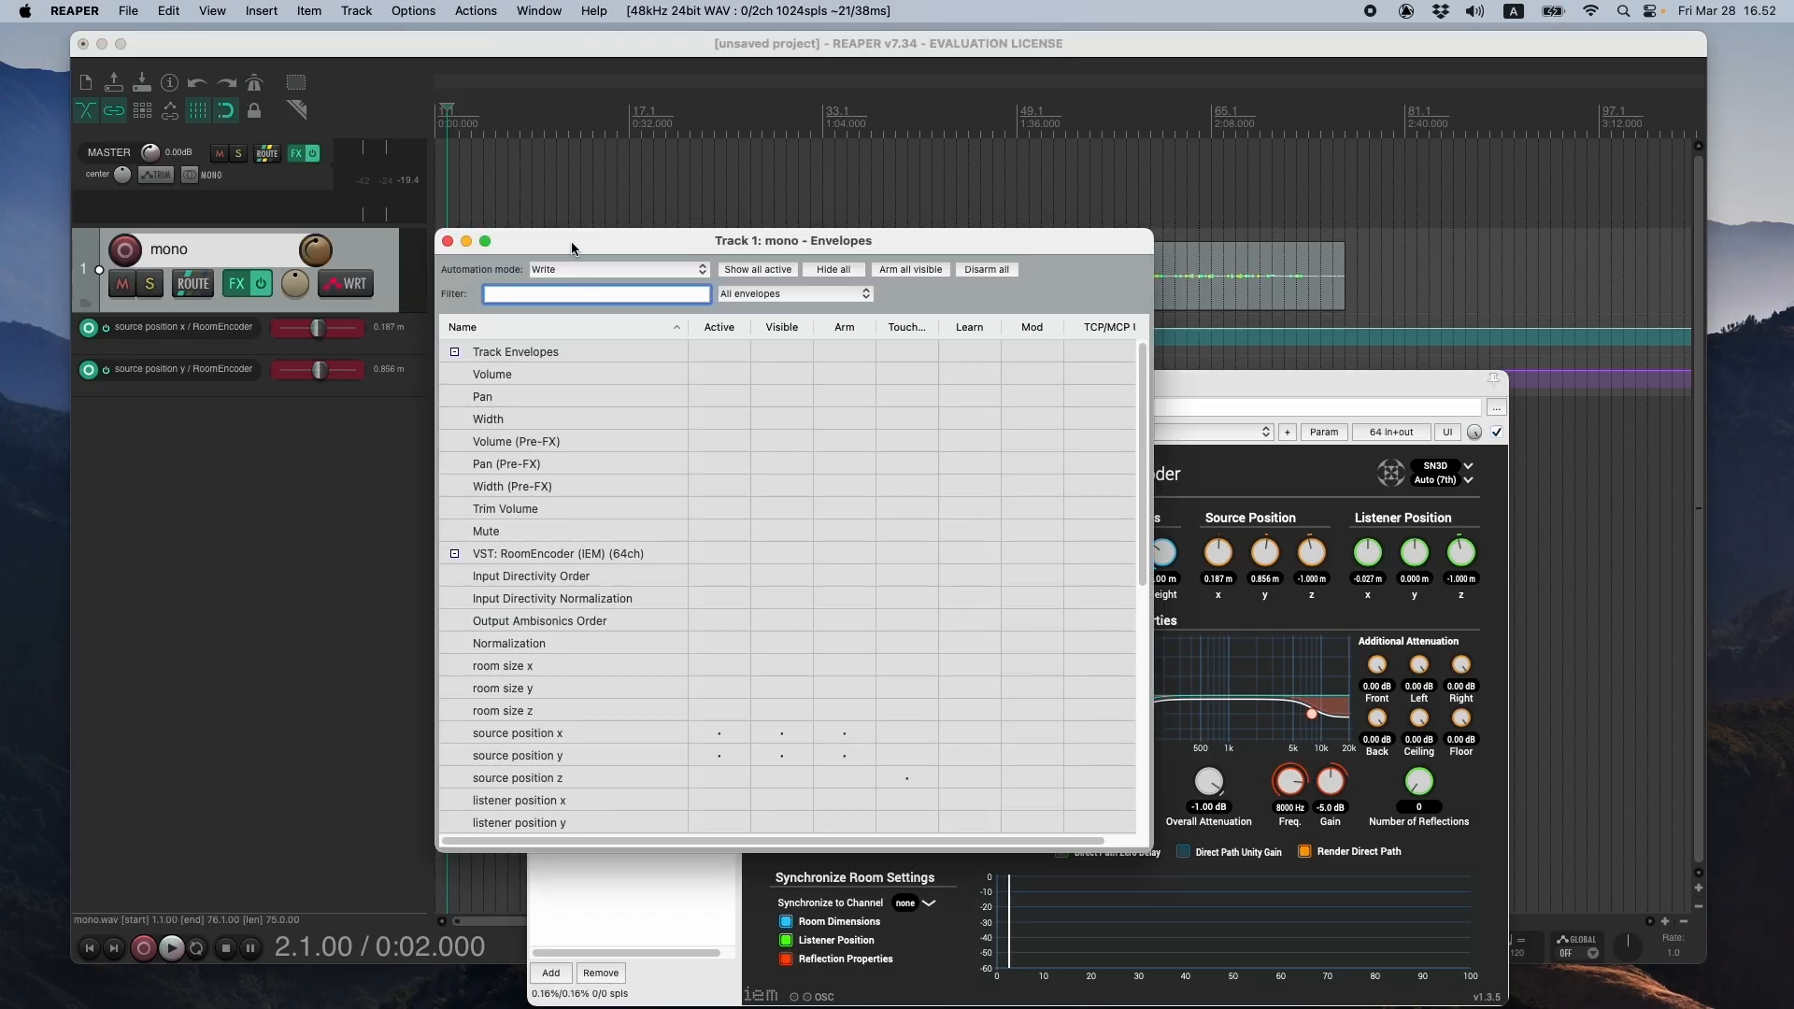
{"action": "left_click_drag", "start_coordinate": [573, 247], "coordinate": [625, 264]}
{"action": "left_click", "coordinate": [624, 290]}
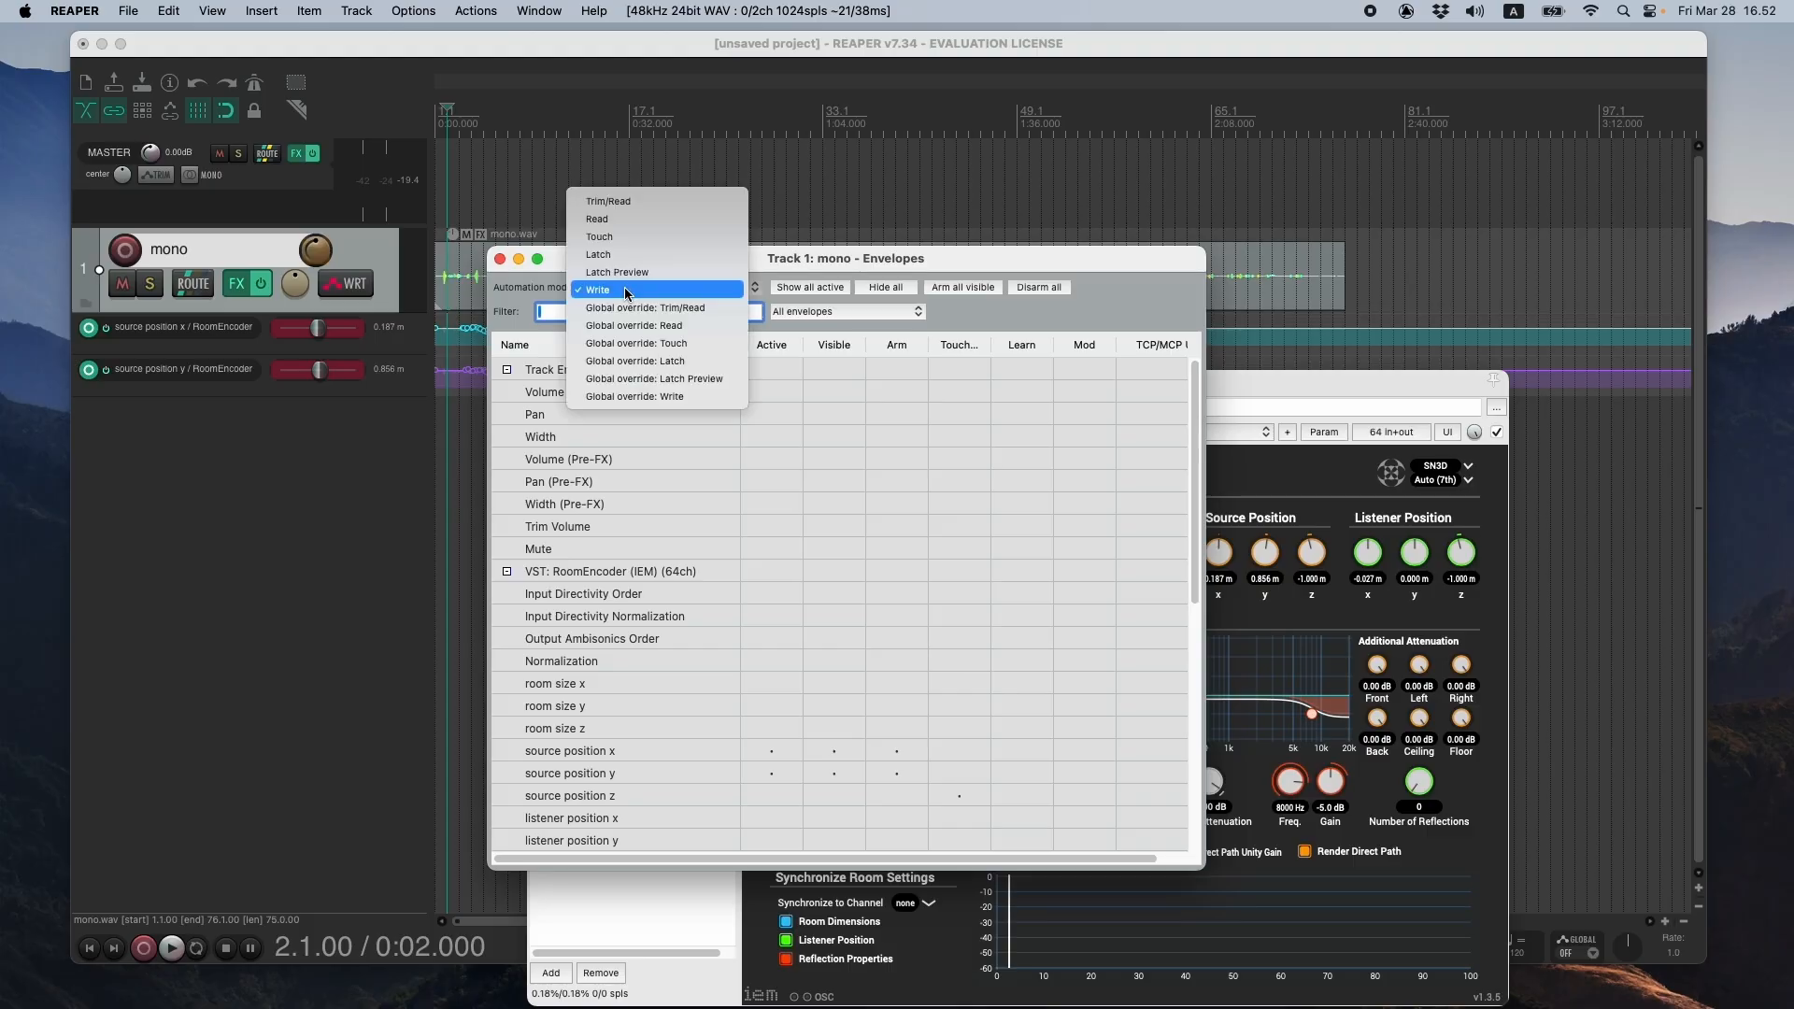
{"action": "left_click", "coordinate": [632, 226]}
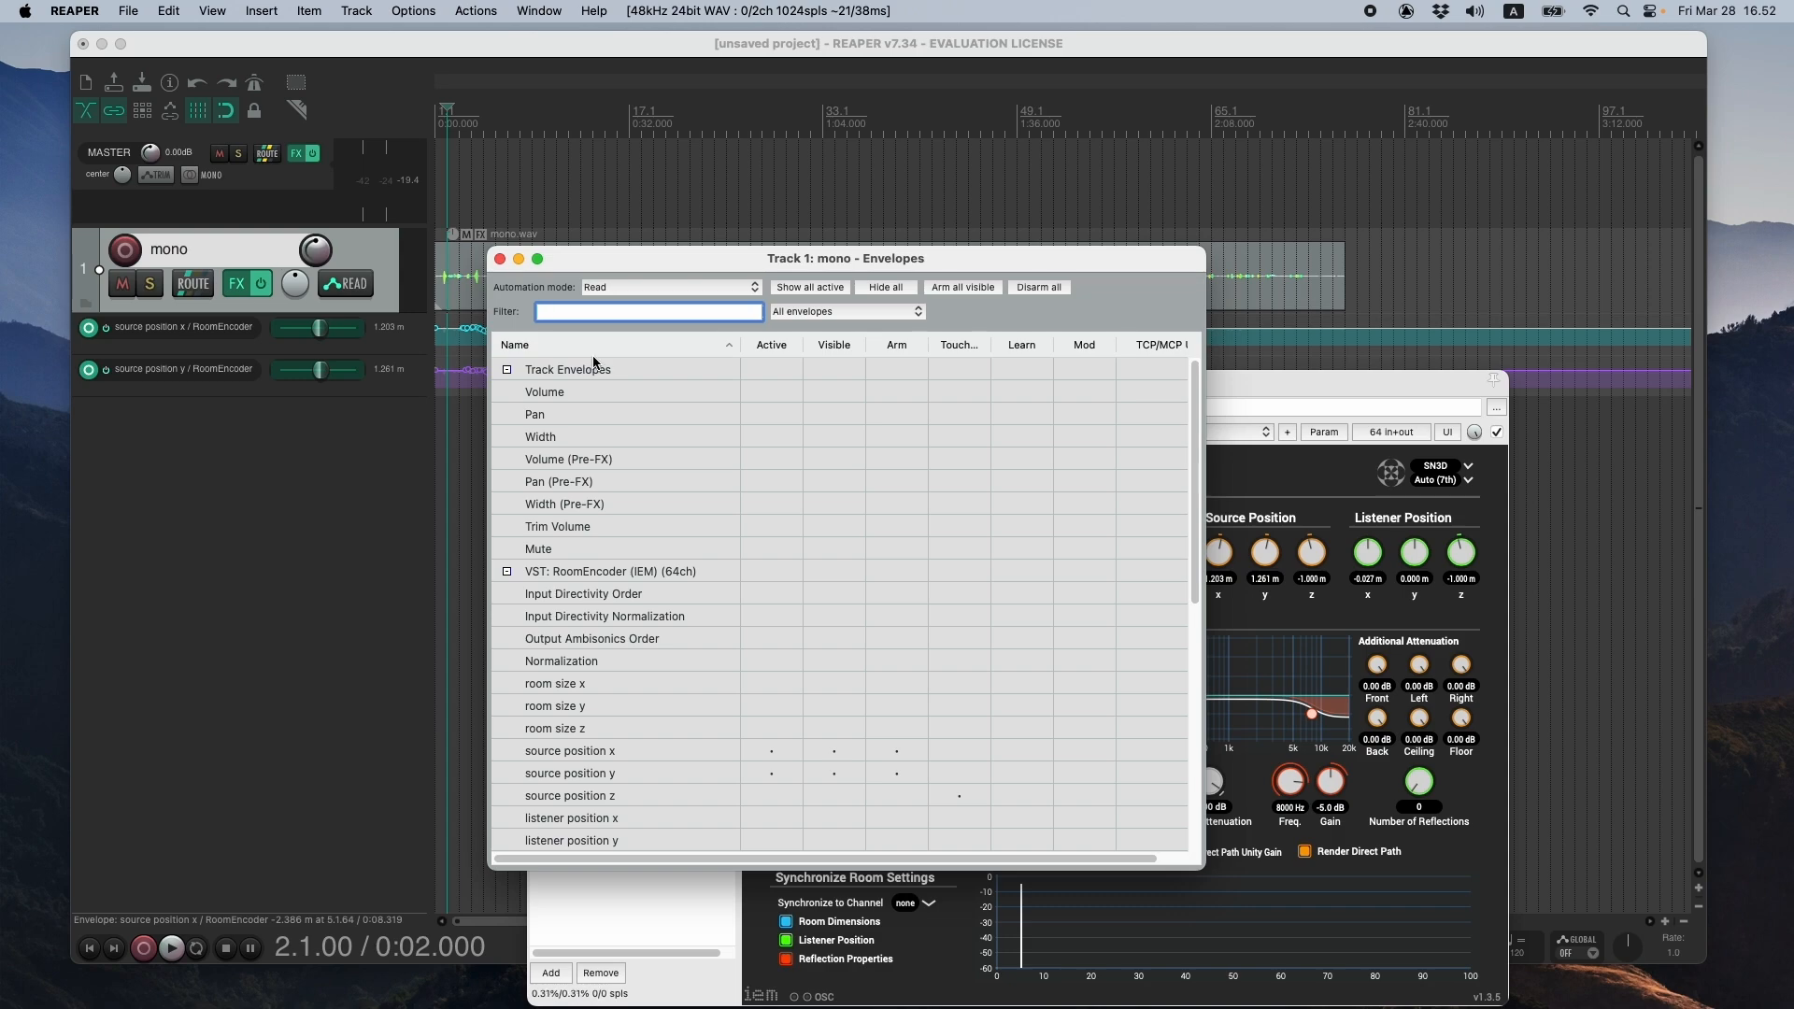
{"action": "left_click_drag", "start_coordinate": [660, 262], "coordinate": [725, 278]}
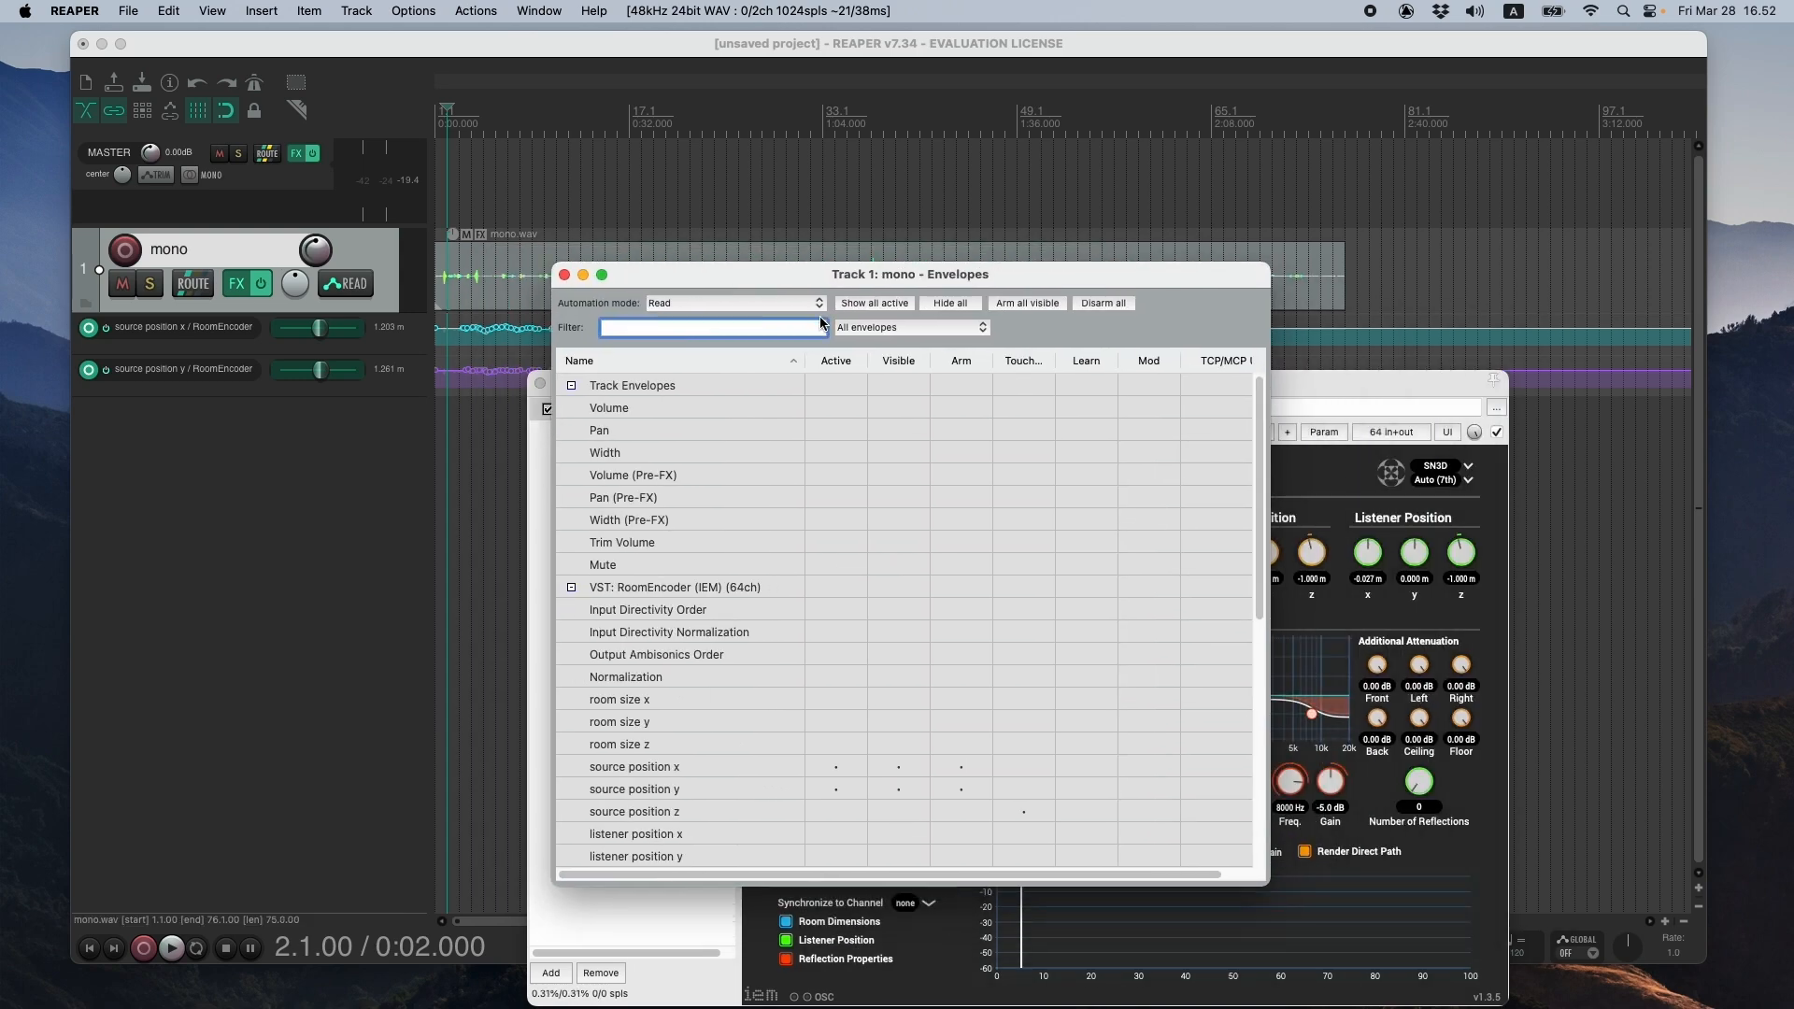
{"action": "left_click", "coordinate": [960, 305]}
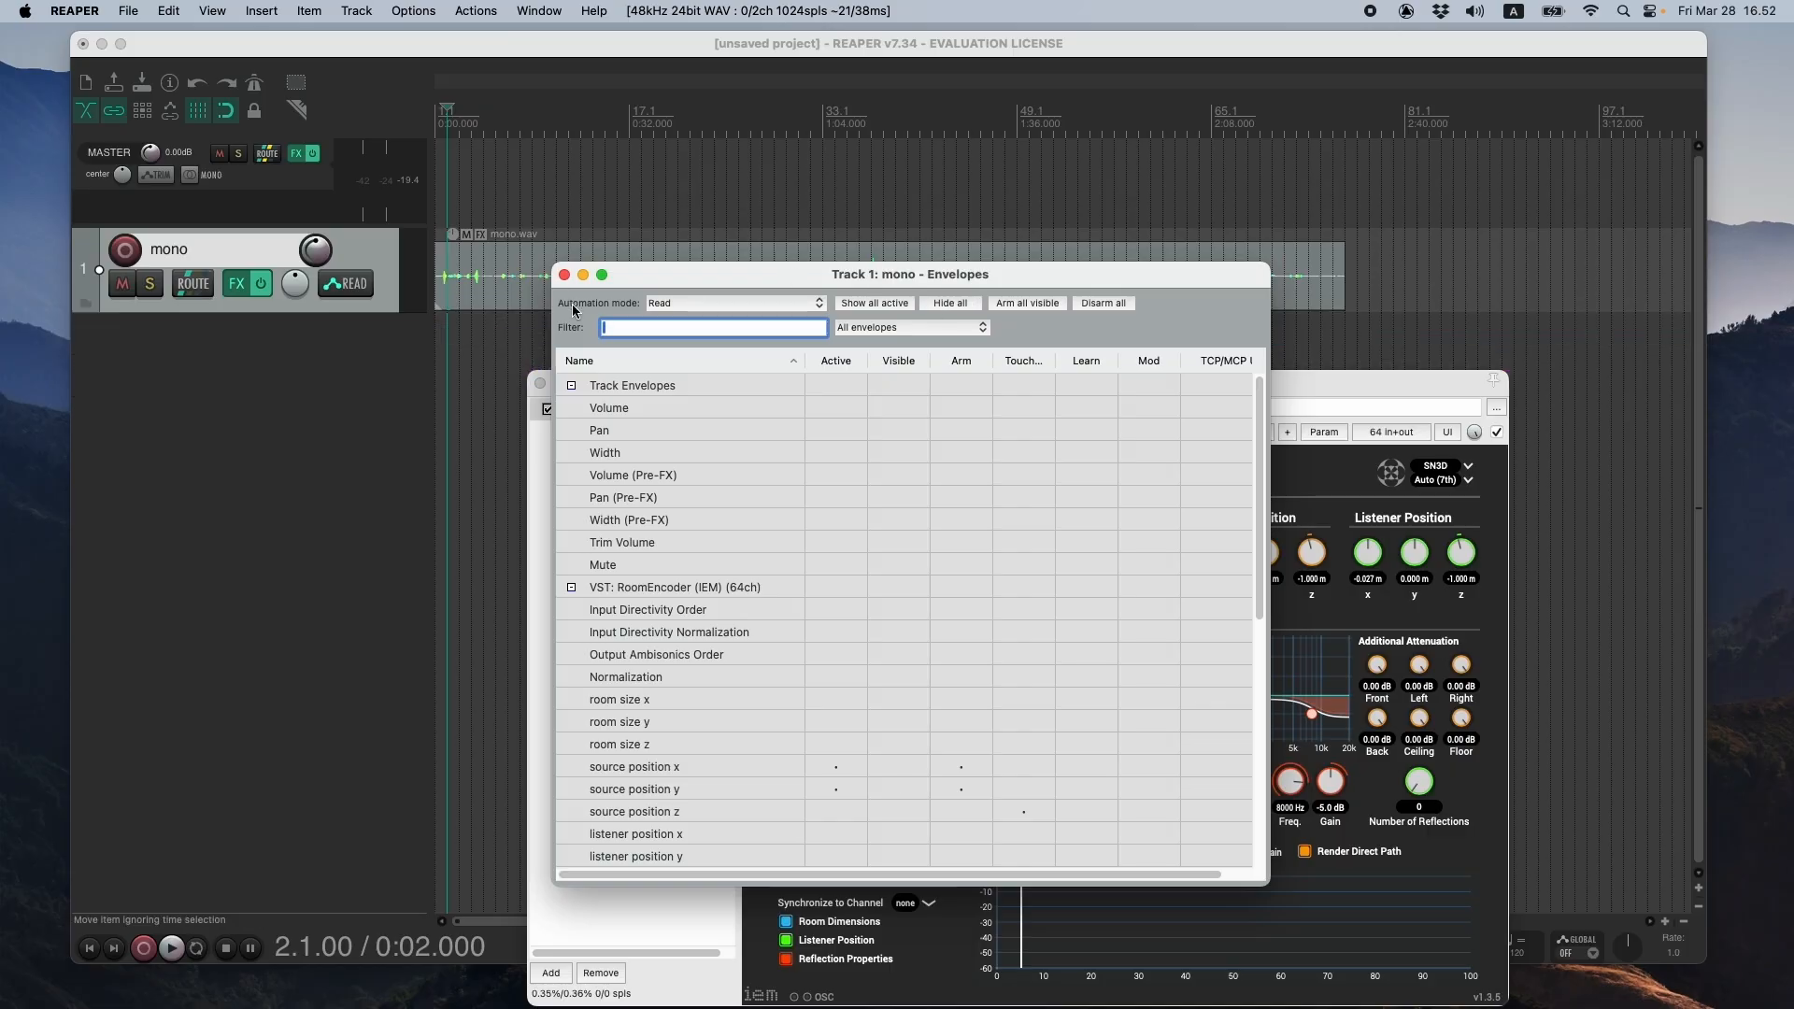
{"action": "left_click", "coordinate": [565, 275]}
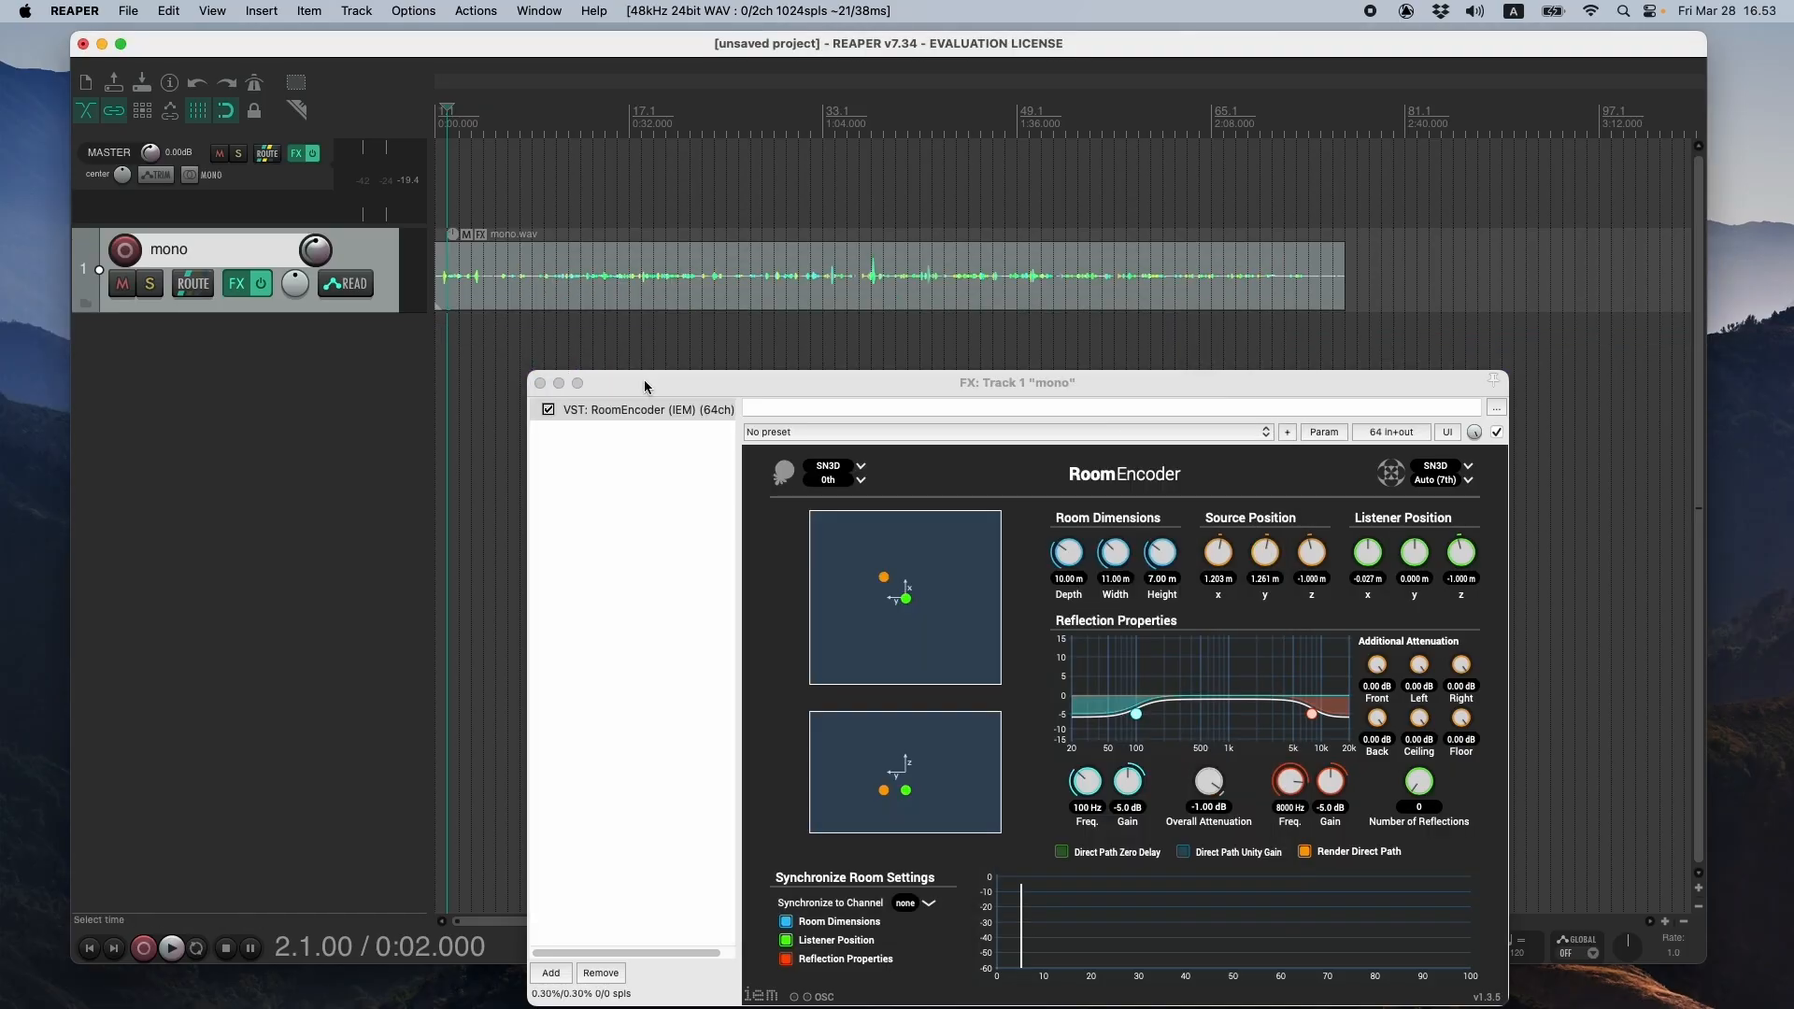
- Play the project from 0:06 to review the recorded source movement in RoomEncoder, and stop playback
{"action": "left_click_drag", "start_coordinate": [651, 384], "coordinate": [638, 379]}
{"action": "left_click", "coordinate": [470, 212]}
{"action": "key", "text": "space"}
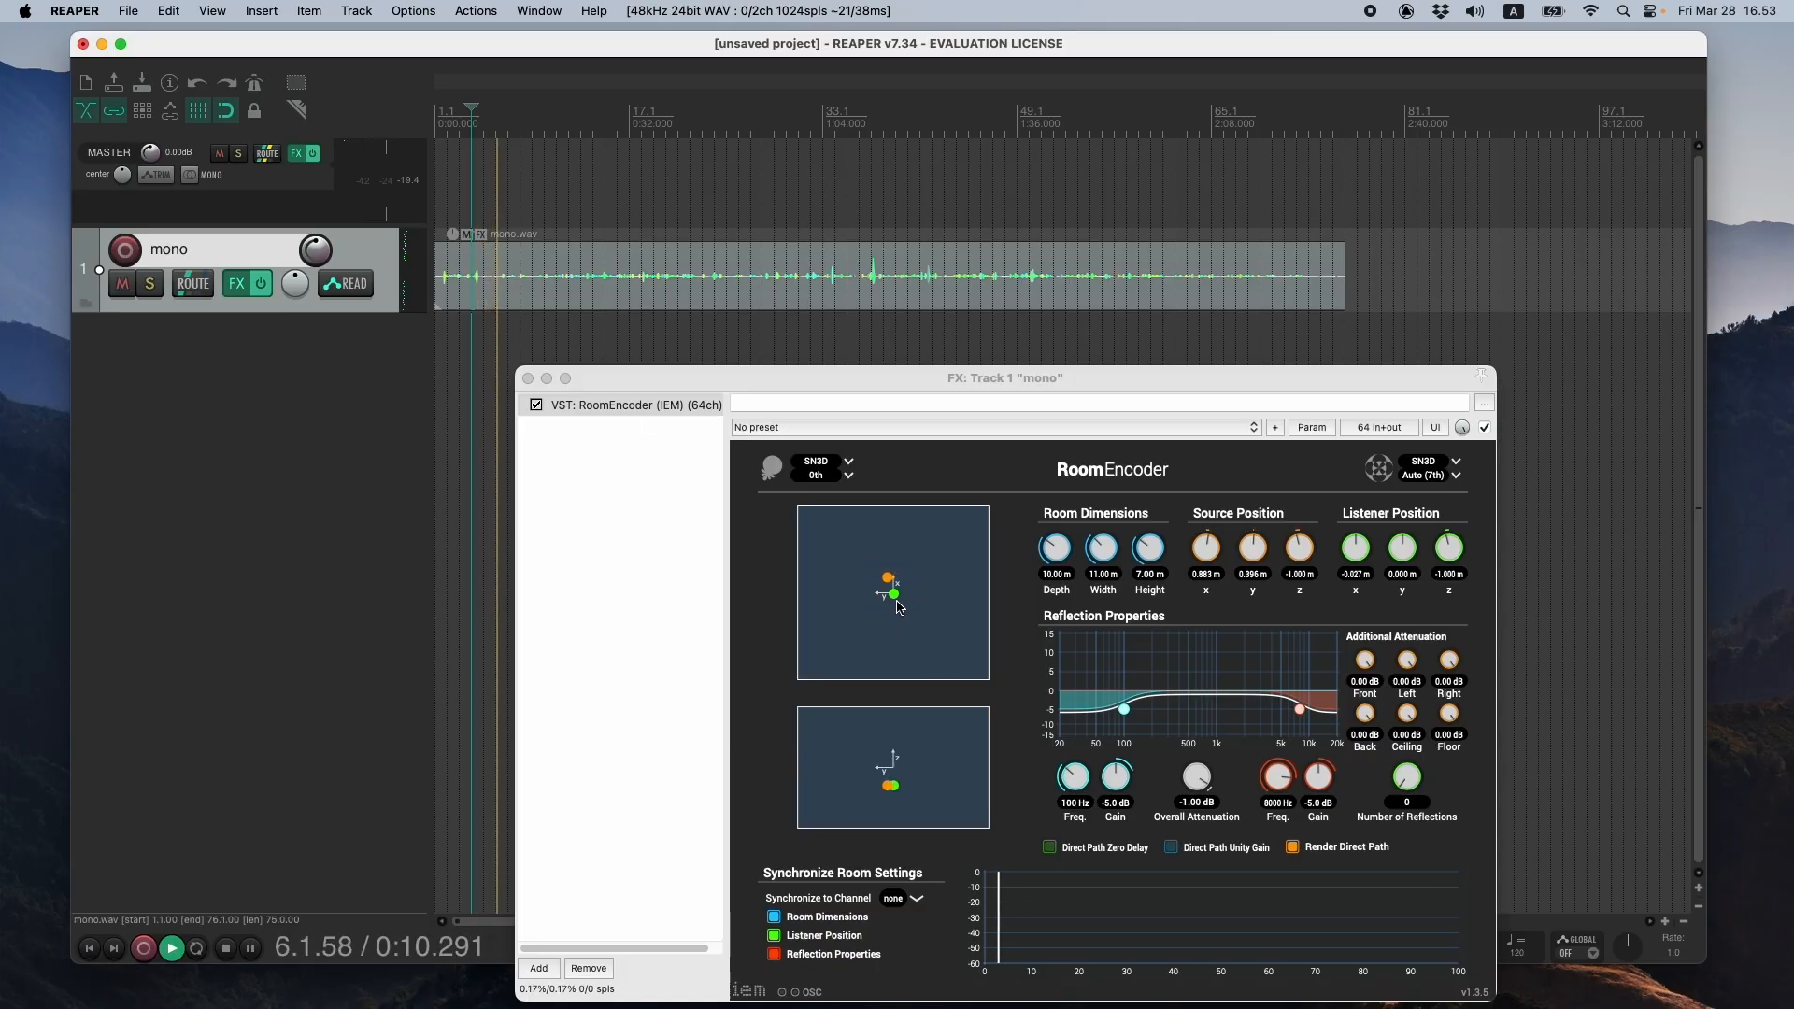
{"action": "left_click_drag", "start_coordinate": [822, 379], "coordinate": [831, 334]}
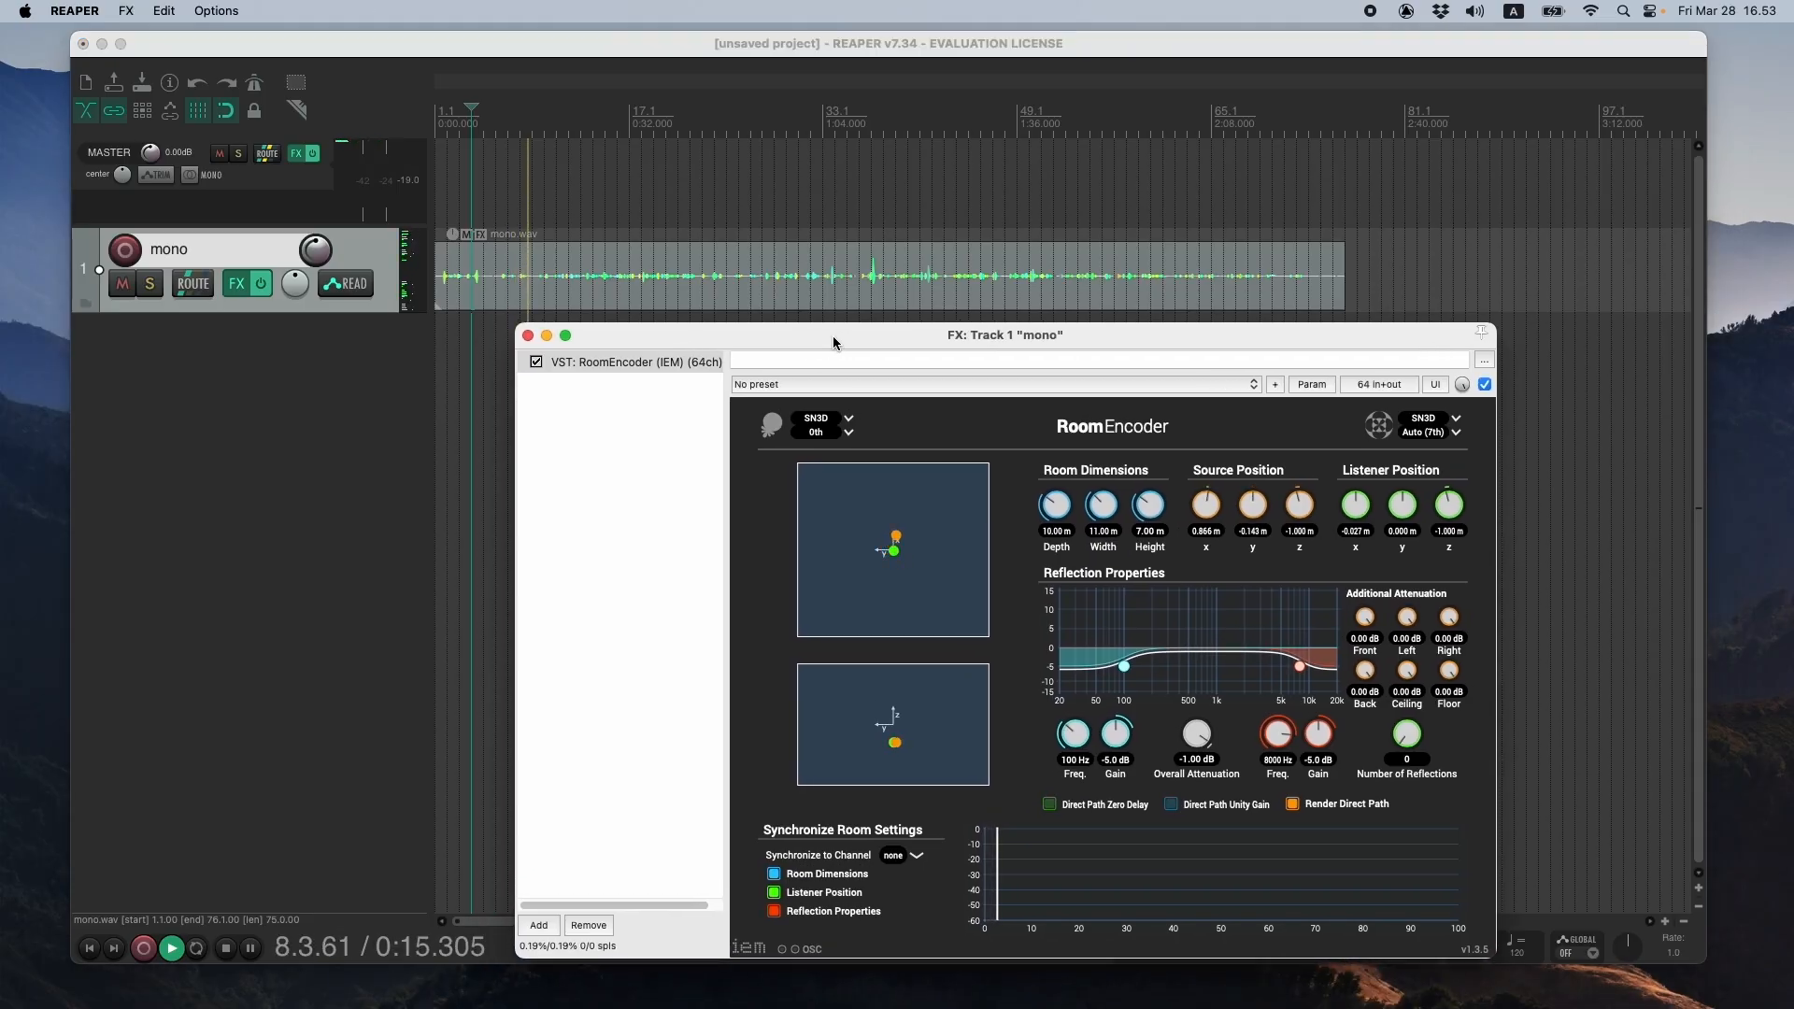
{"action": "key", "text": "space"}
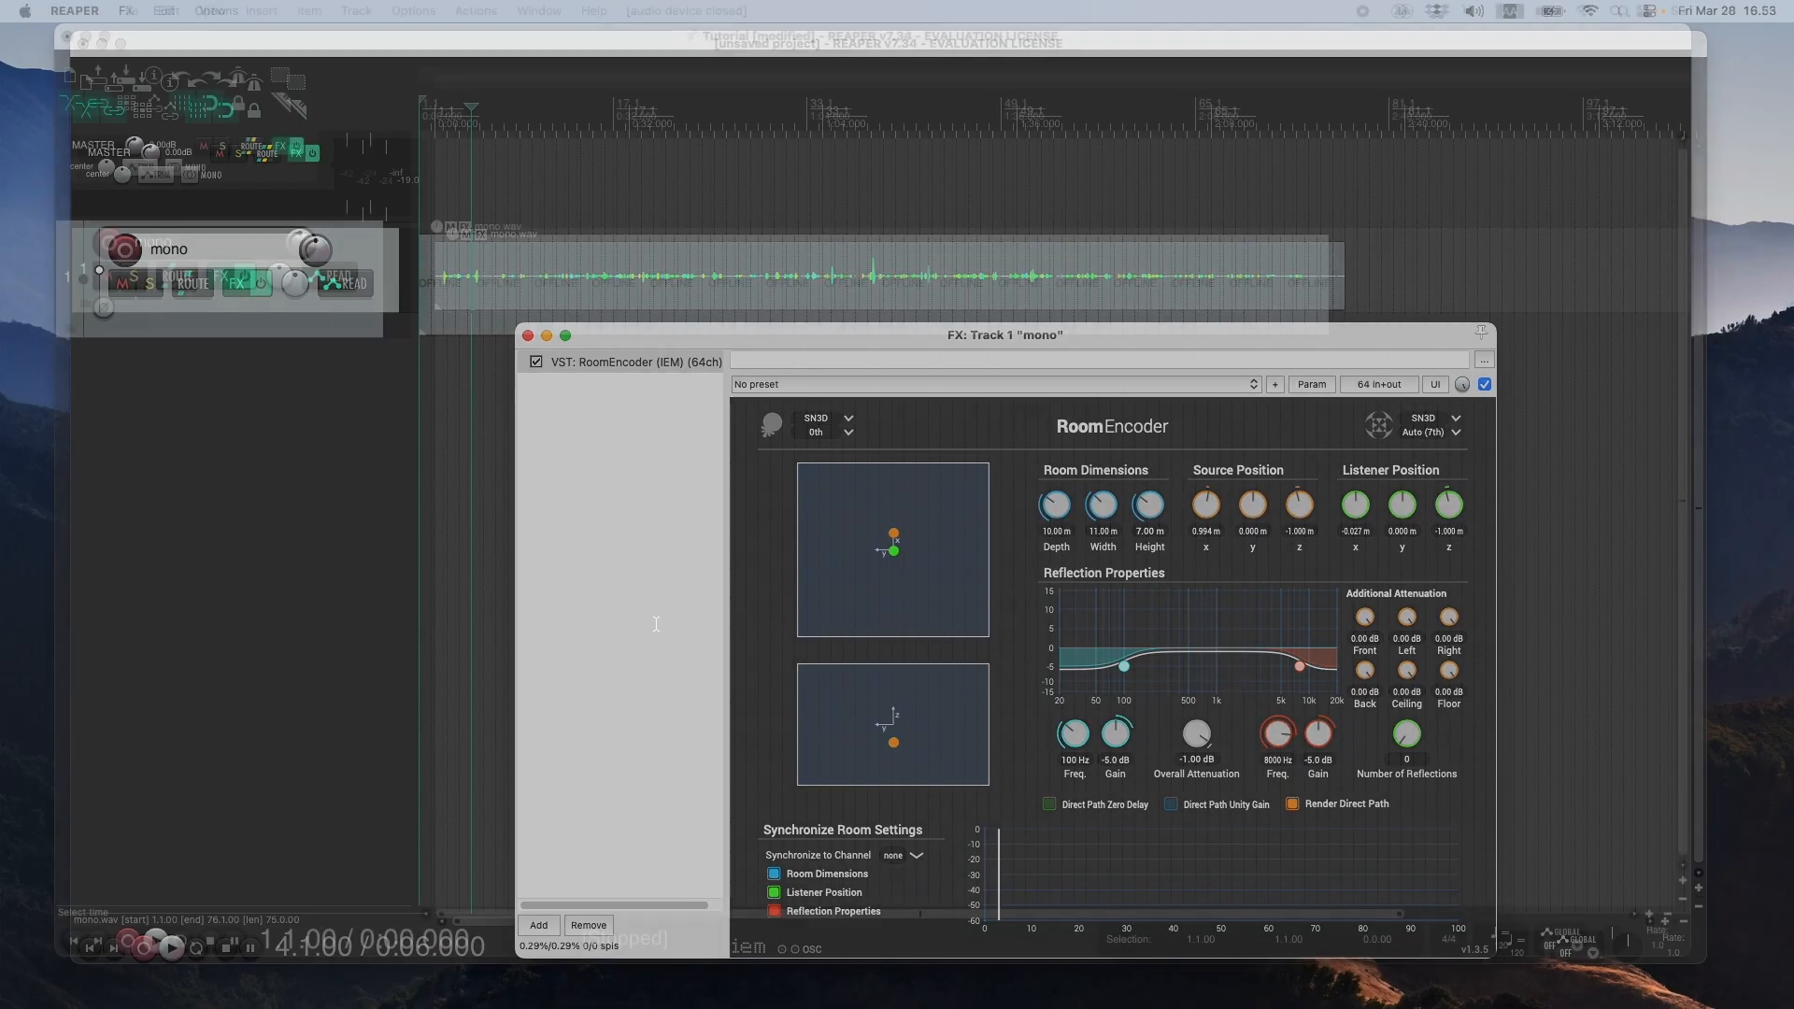
{"action": "left_click", "coordinate": [74, 940]}
{"action": "mouse_move", "coordinate": [520, 38]}
{"action": "left_mouse_down"}
{"action": "mouse_move", "coordinate": [552, 55]}
{"action": "mouse_move", "coordinate": [526, 48]}
{"action": "left_mouse_up"}
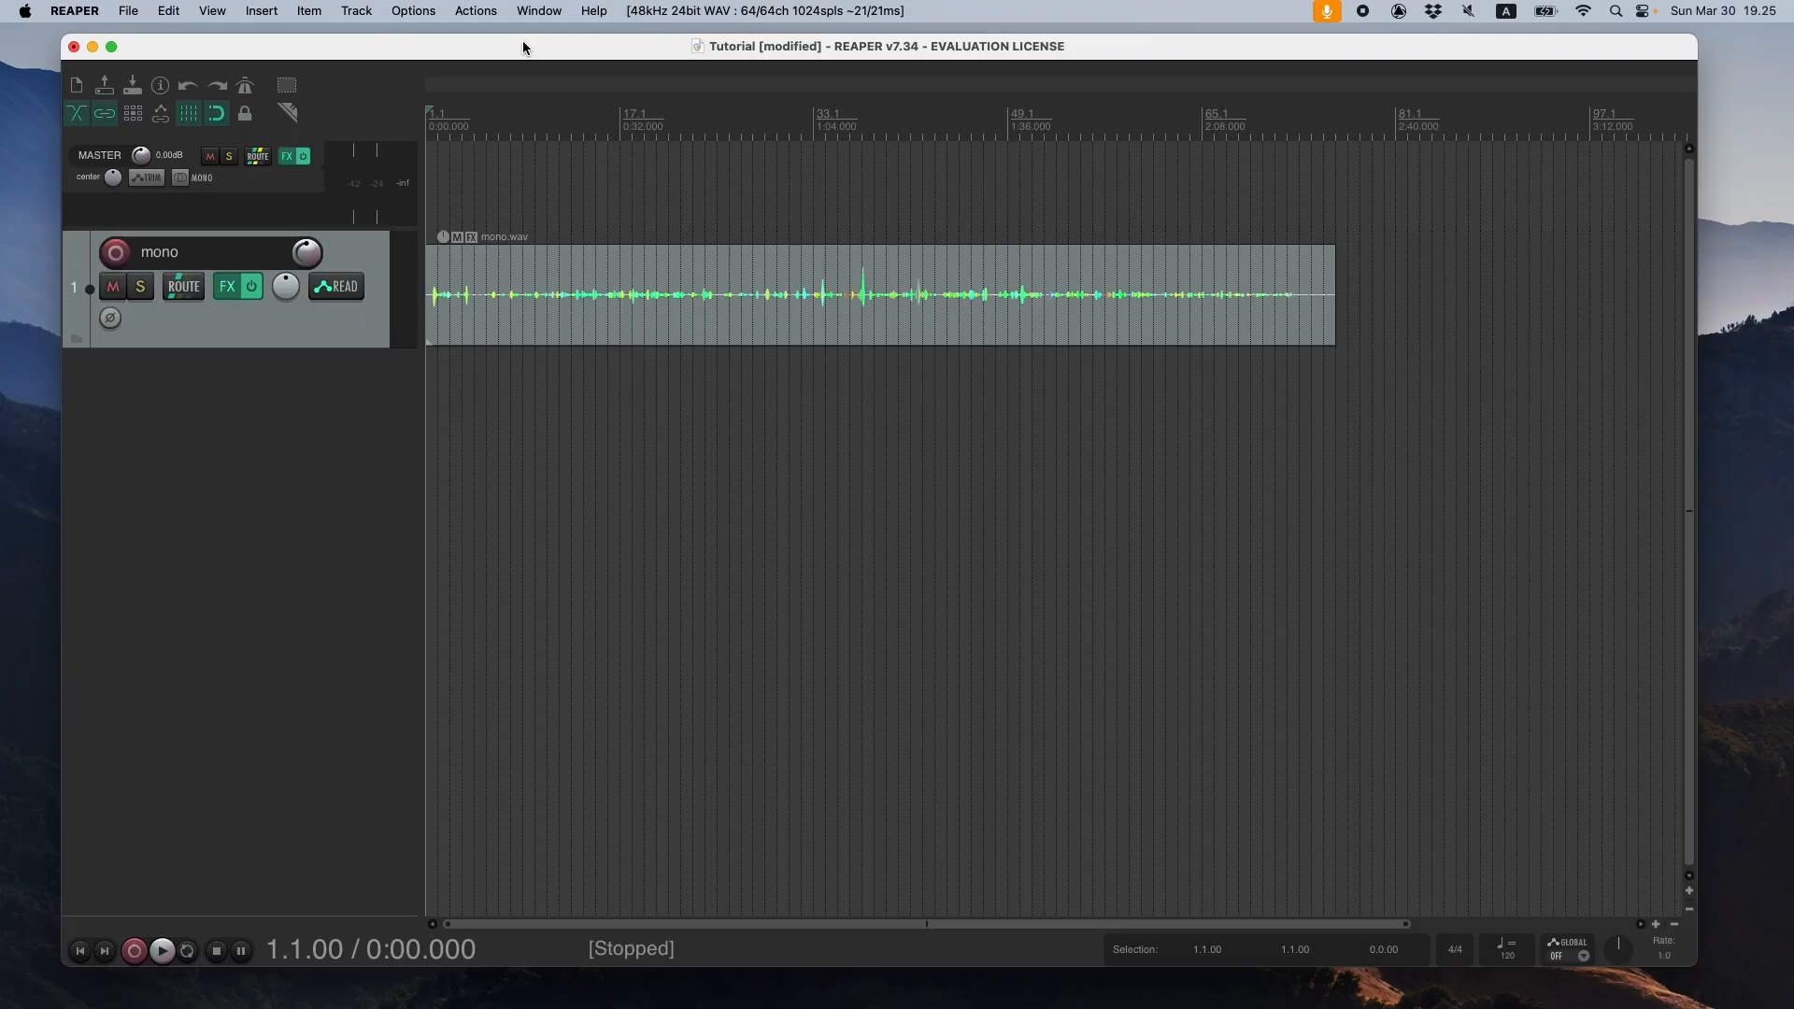
- Try the Touch automation mode on the mono track and return it to Read
{"action": "left_click", "coordinate": [337, 287]}
{"action": "left_click_drag", "start_coordinate": [609, 244], "coordinate": [784, 316]}
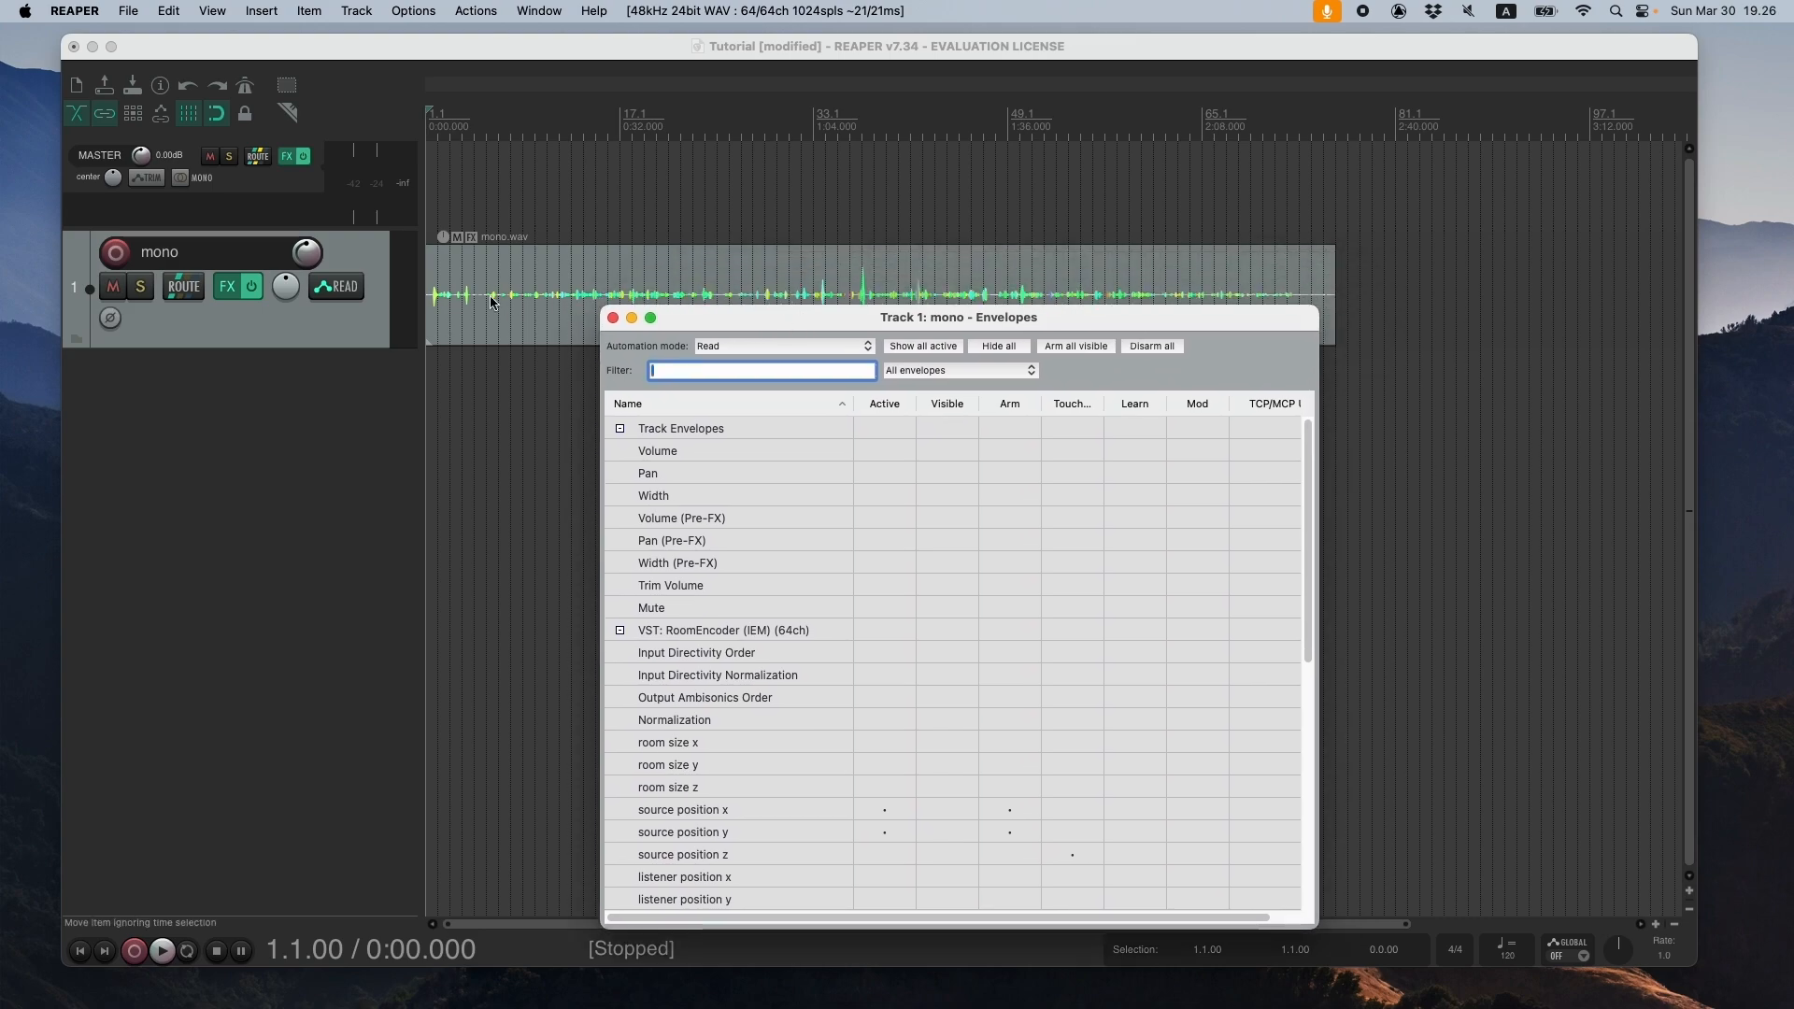
{"action": "left_click", "coordinate": [781, 353]}
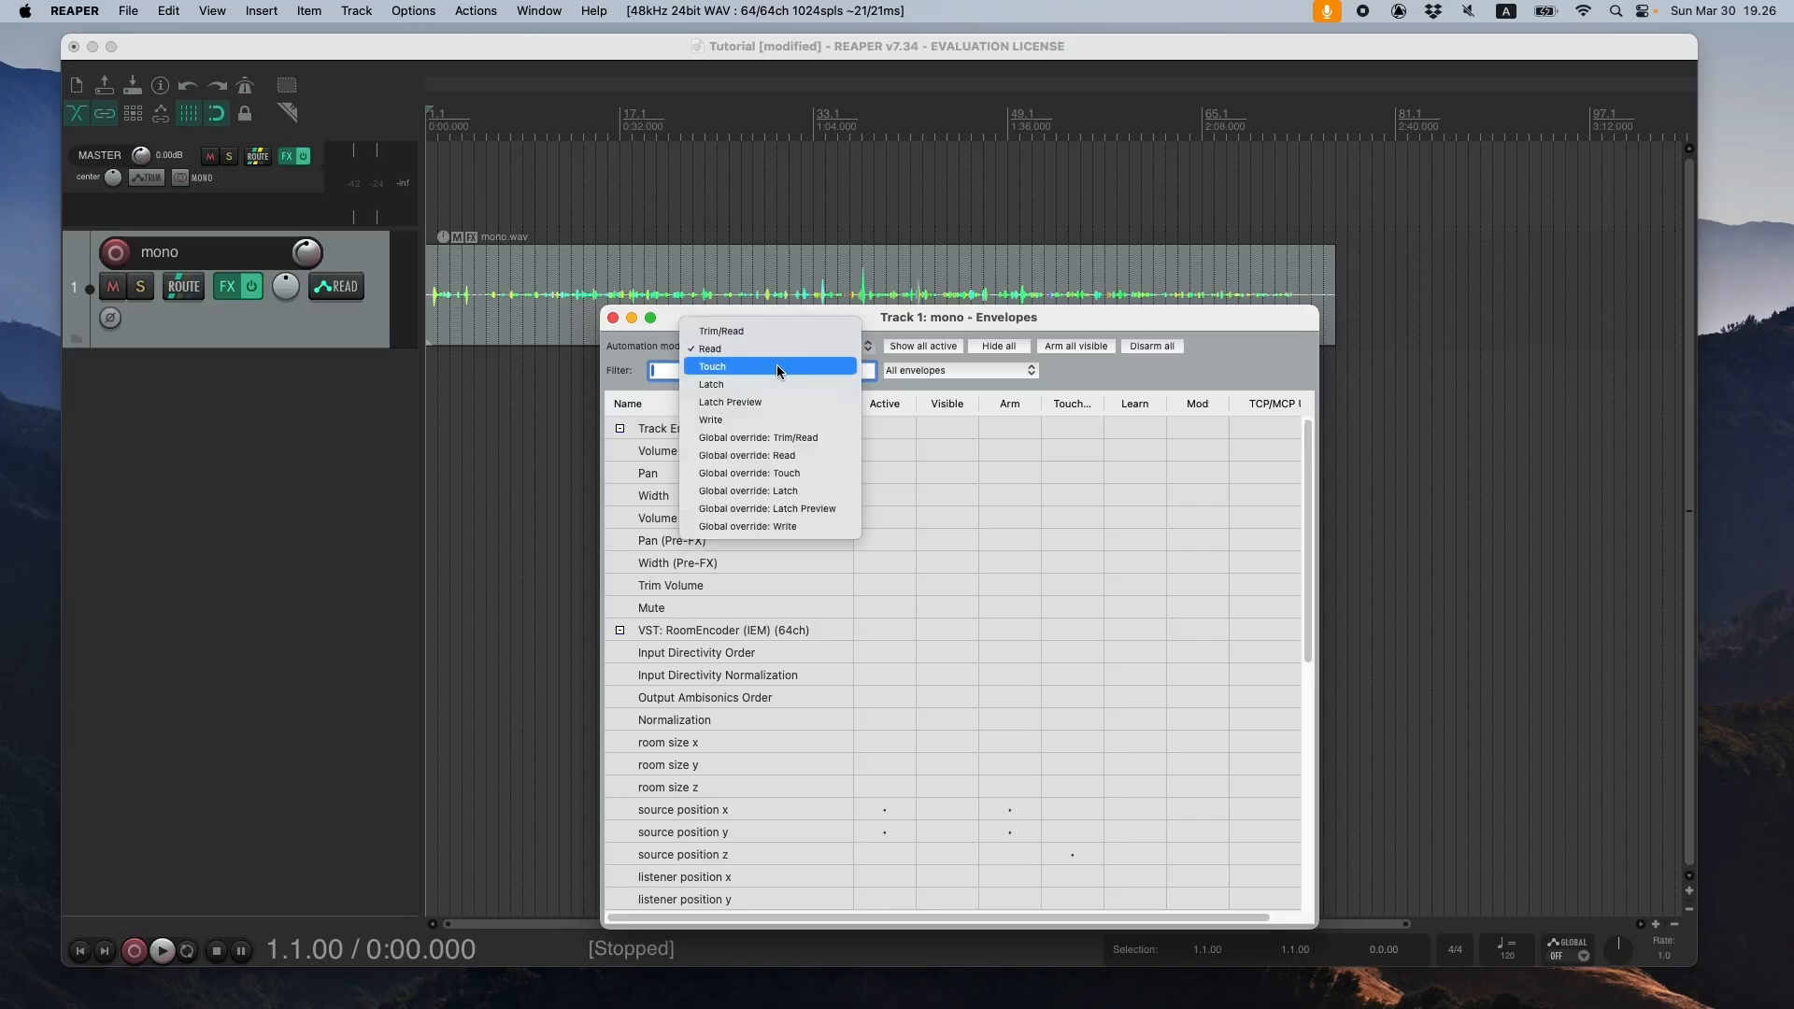
{"action": "left_click", "coordinate": [776, 367]}
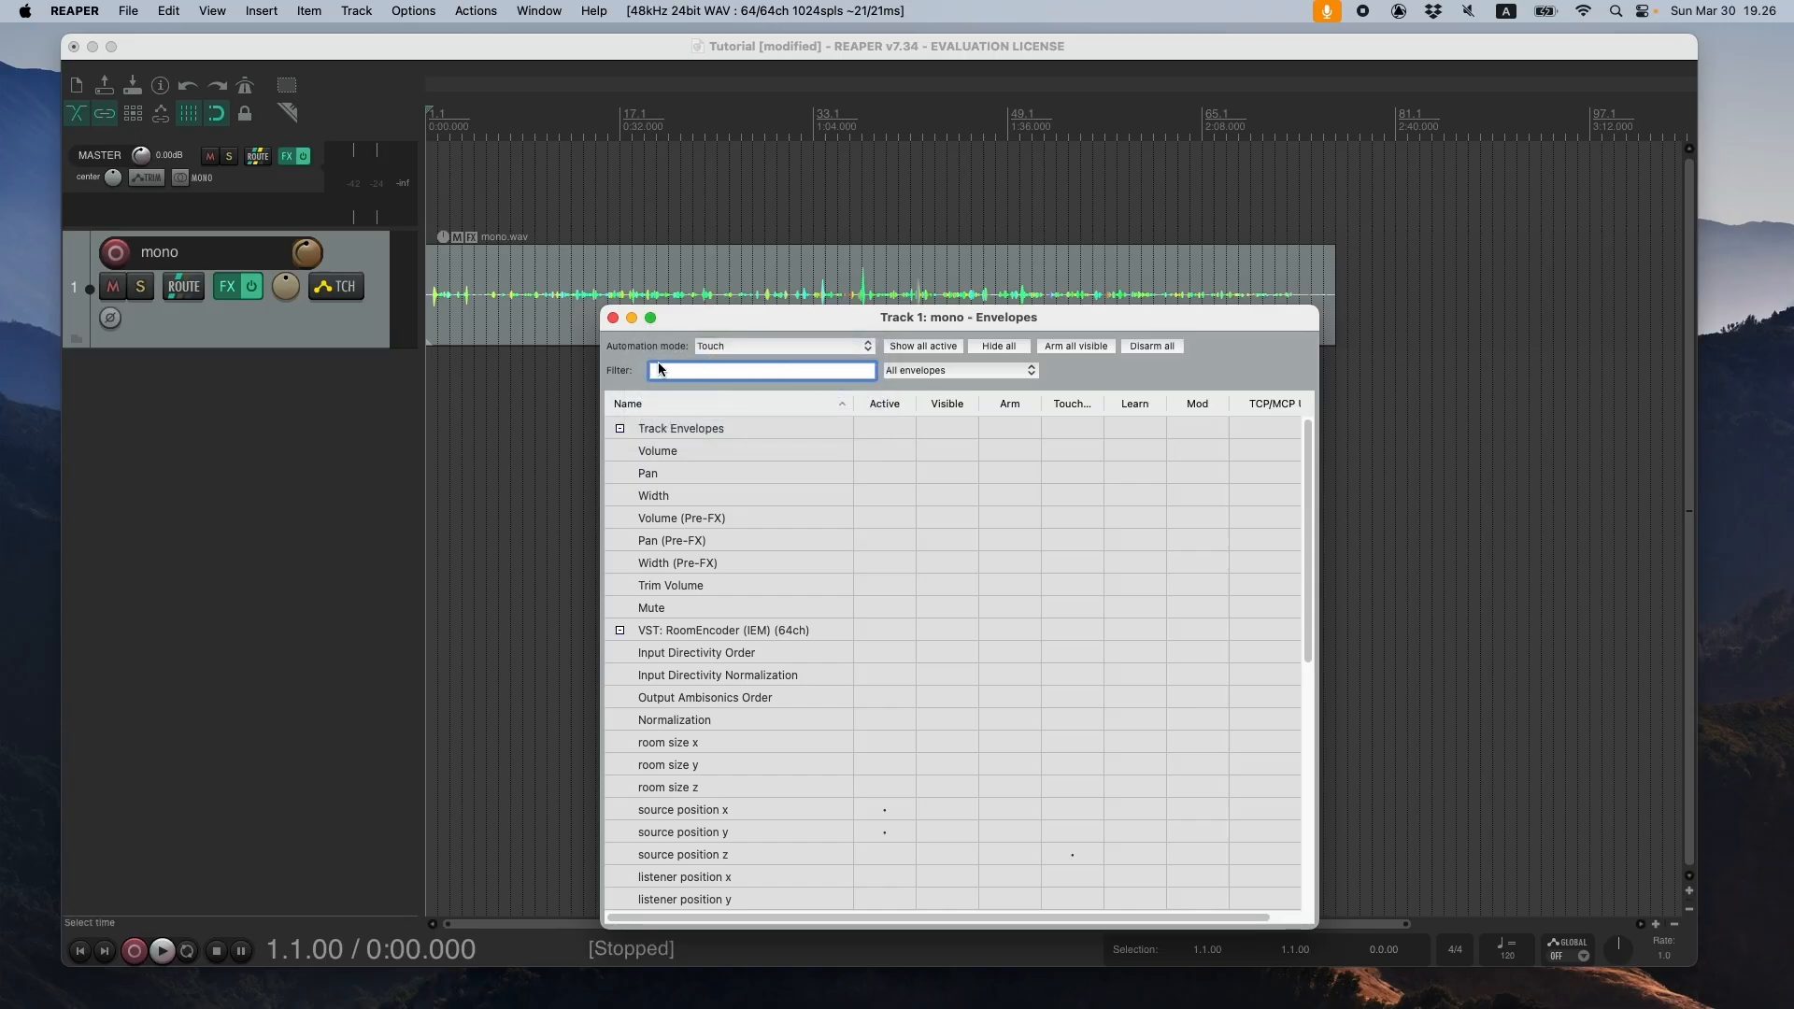
{"action": "left_click", "coordinate": [730, 349]}
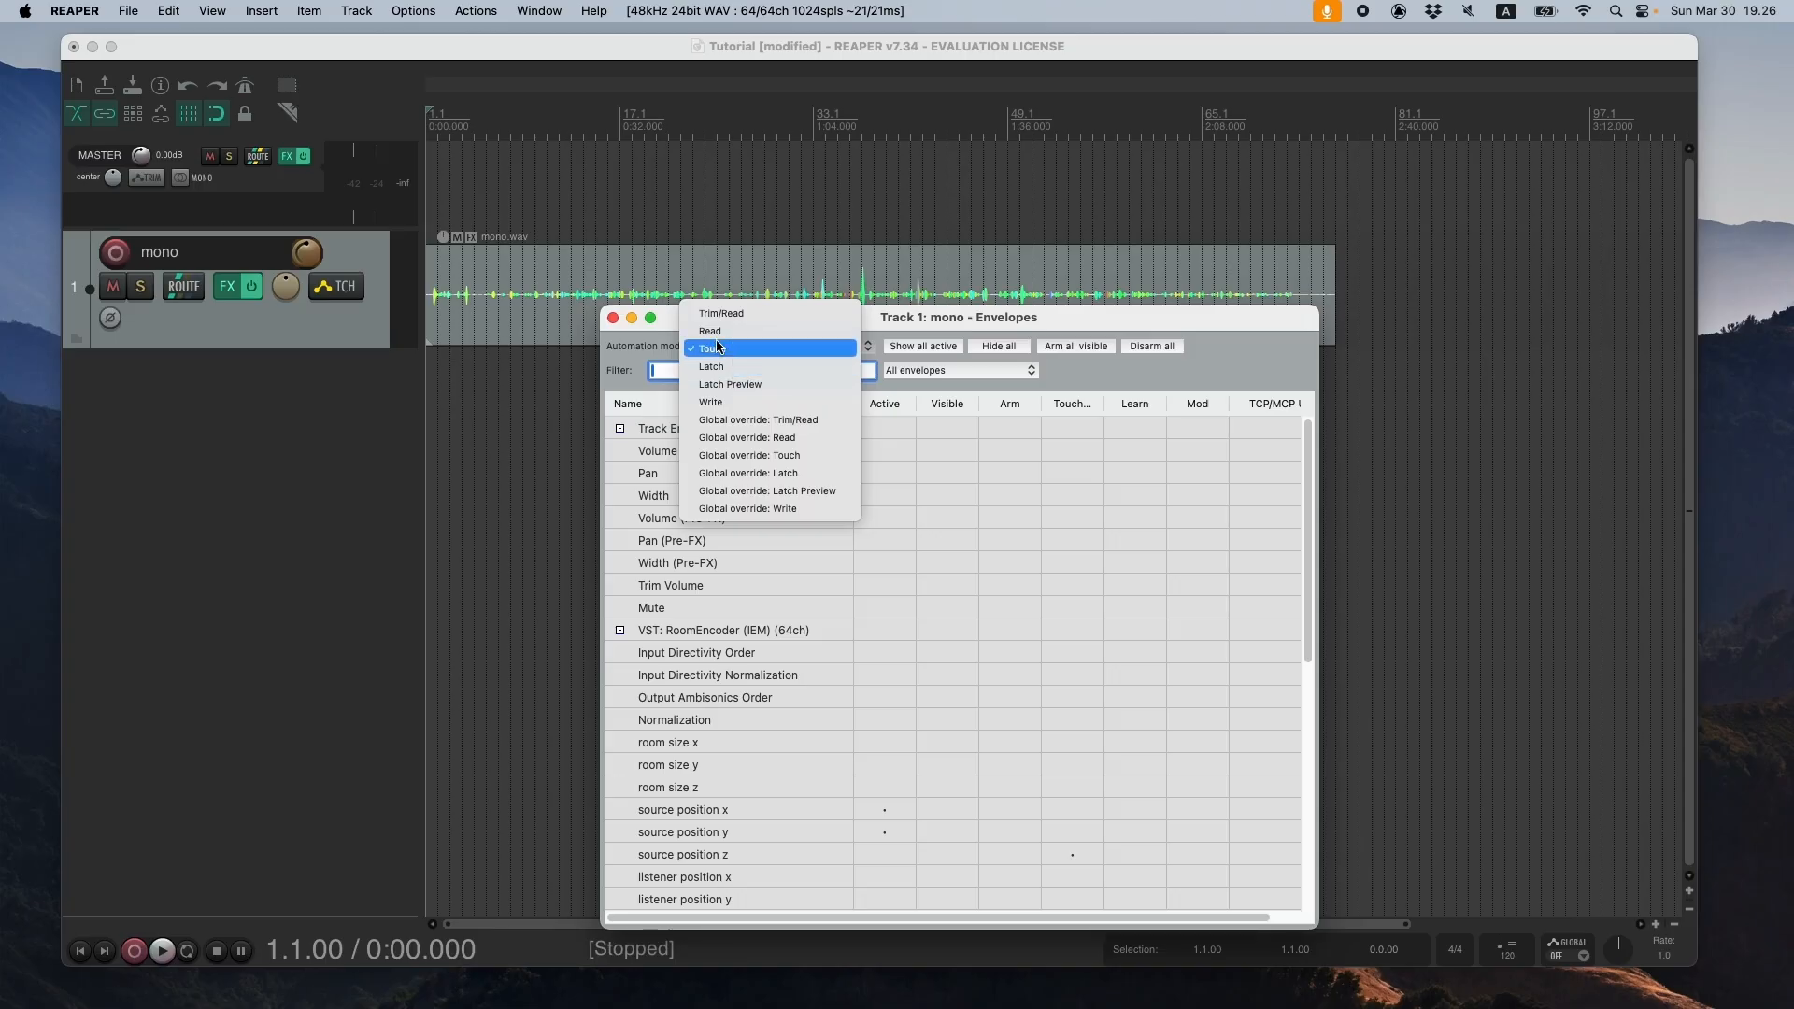
{"action": "left_click", "coordinate": [714, 331]}
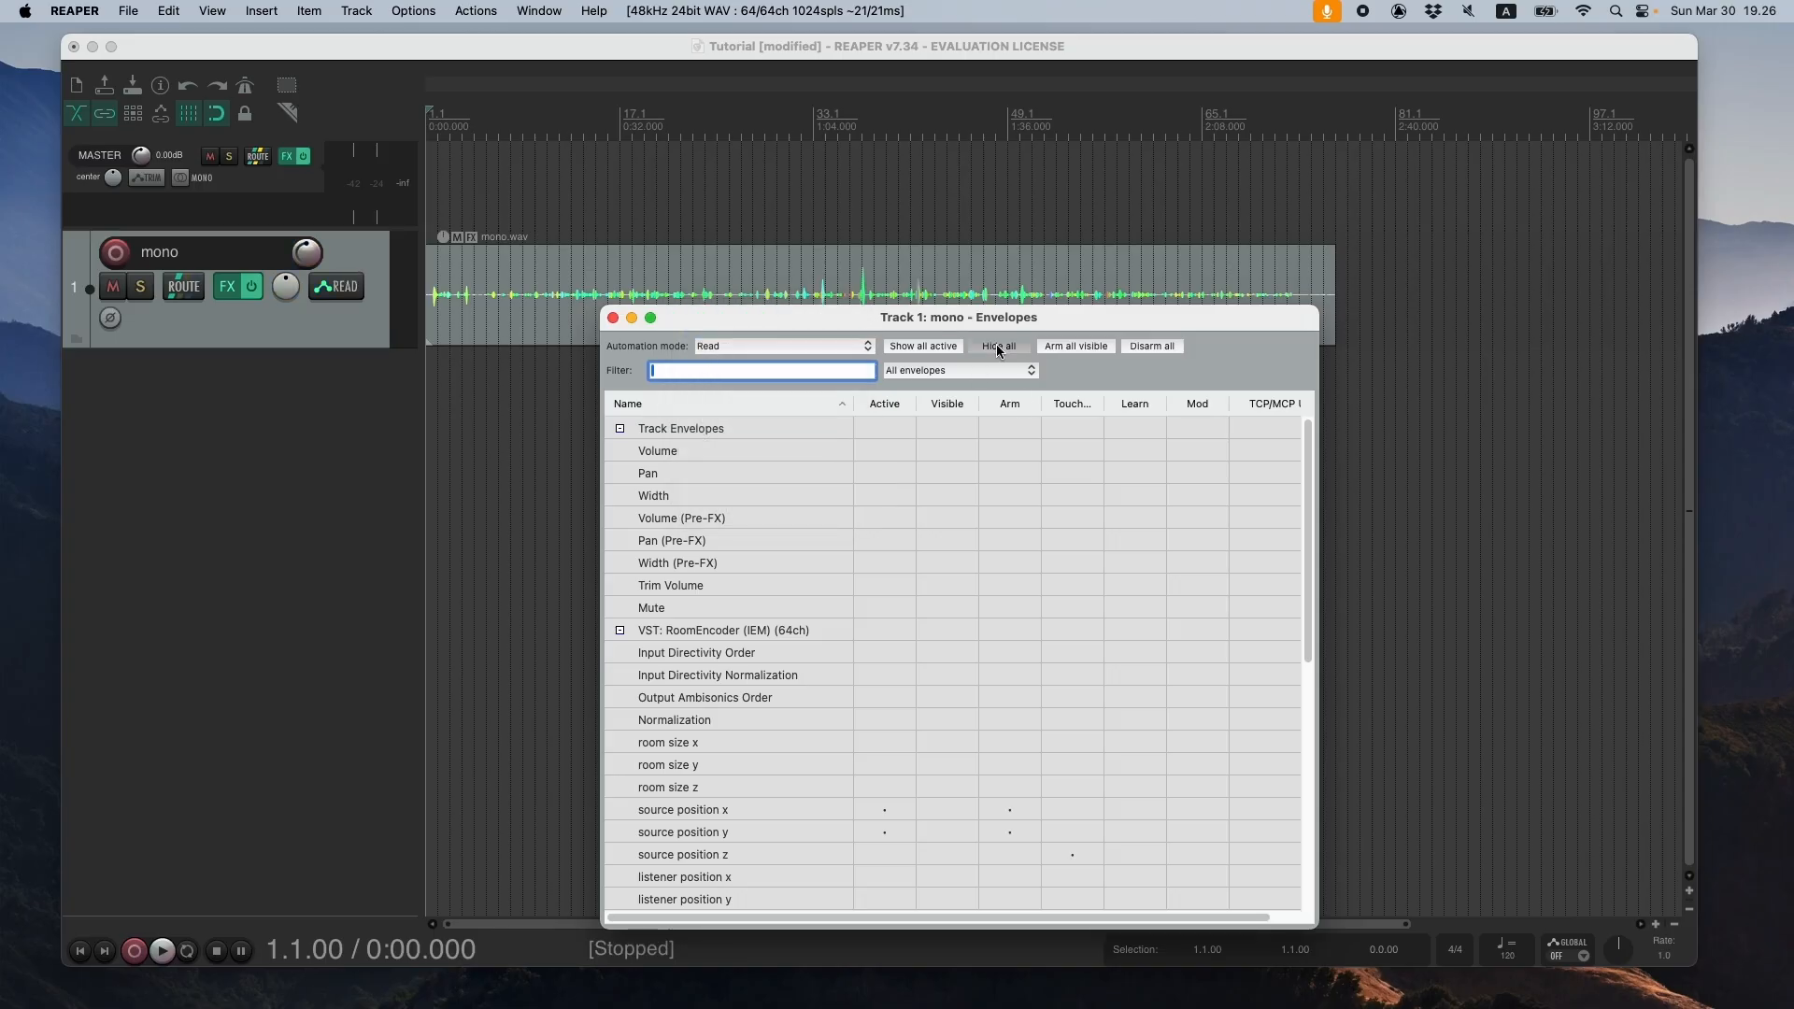
{"action": "left_click", "coordinate": [613, 318]}
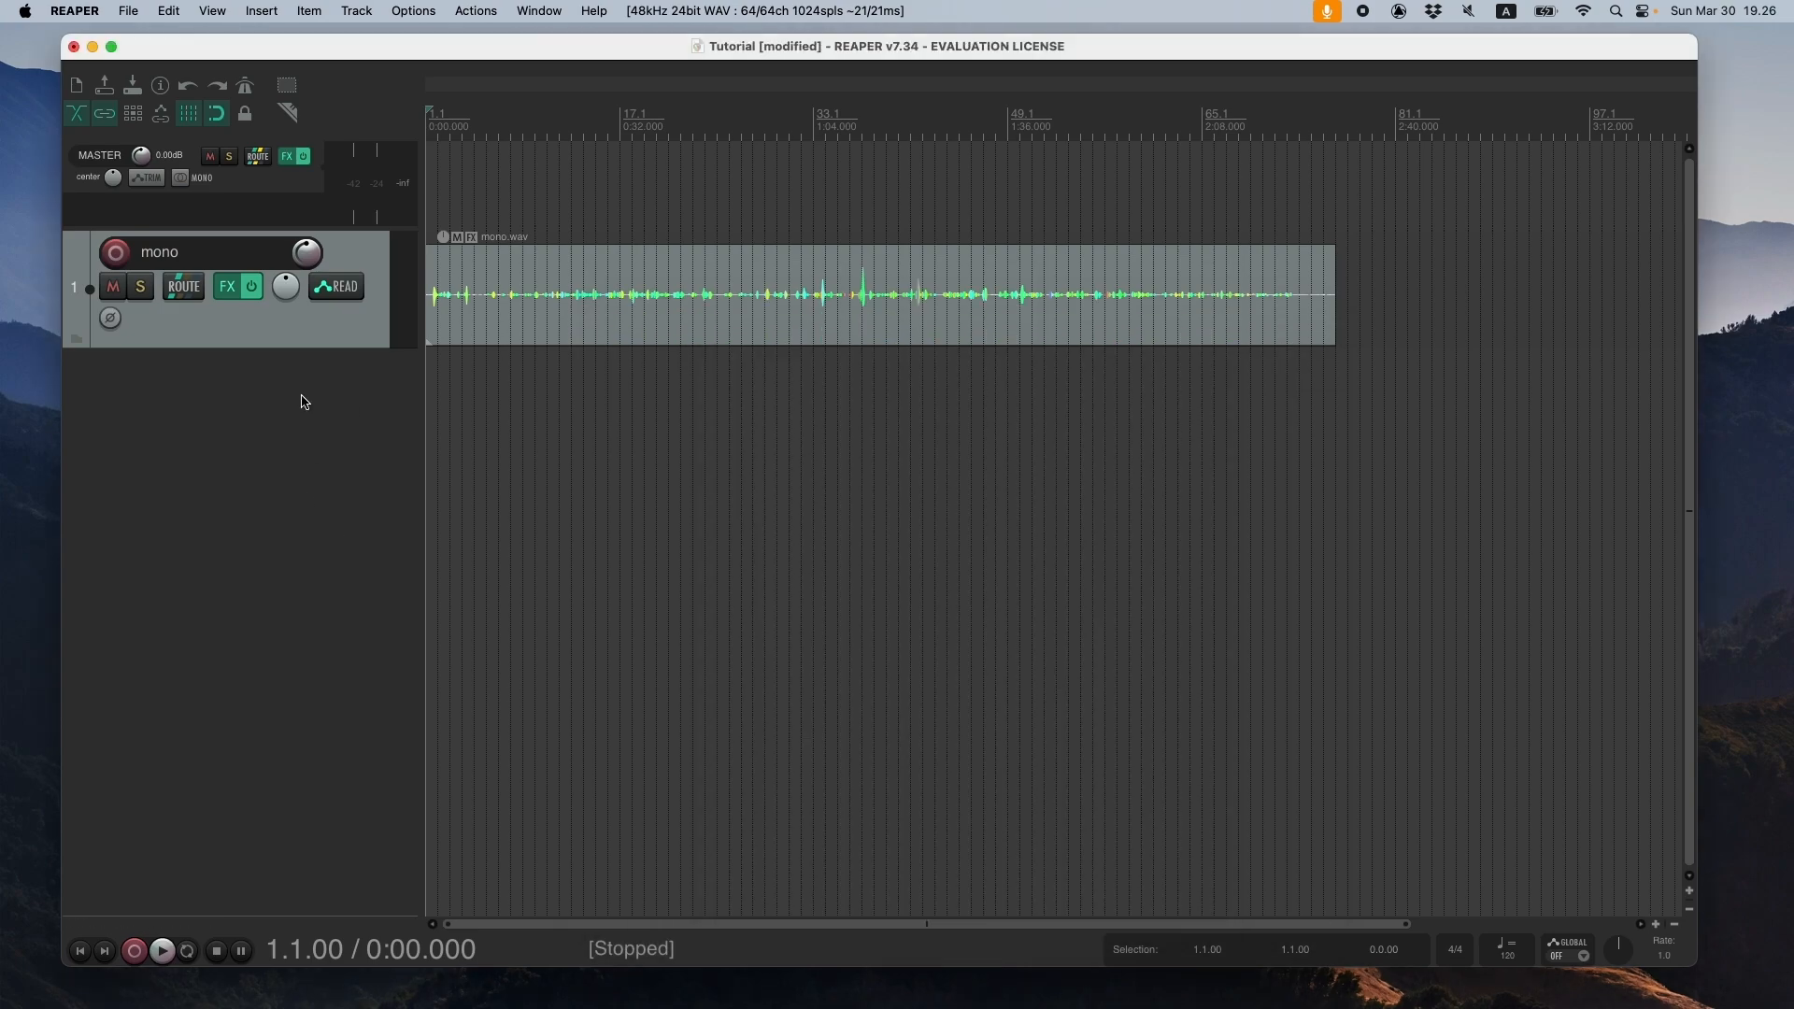
- Insert a new track below the mono track and increase its height
{"action": "left_click", "coordinate": [315, 335]}
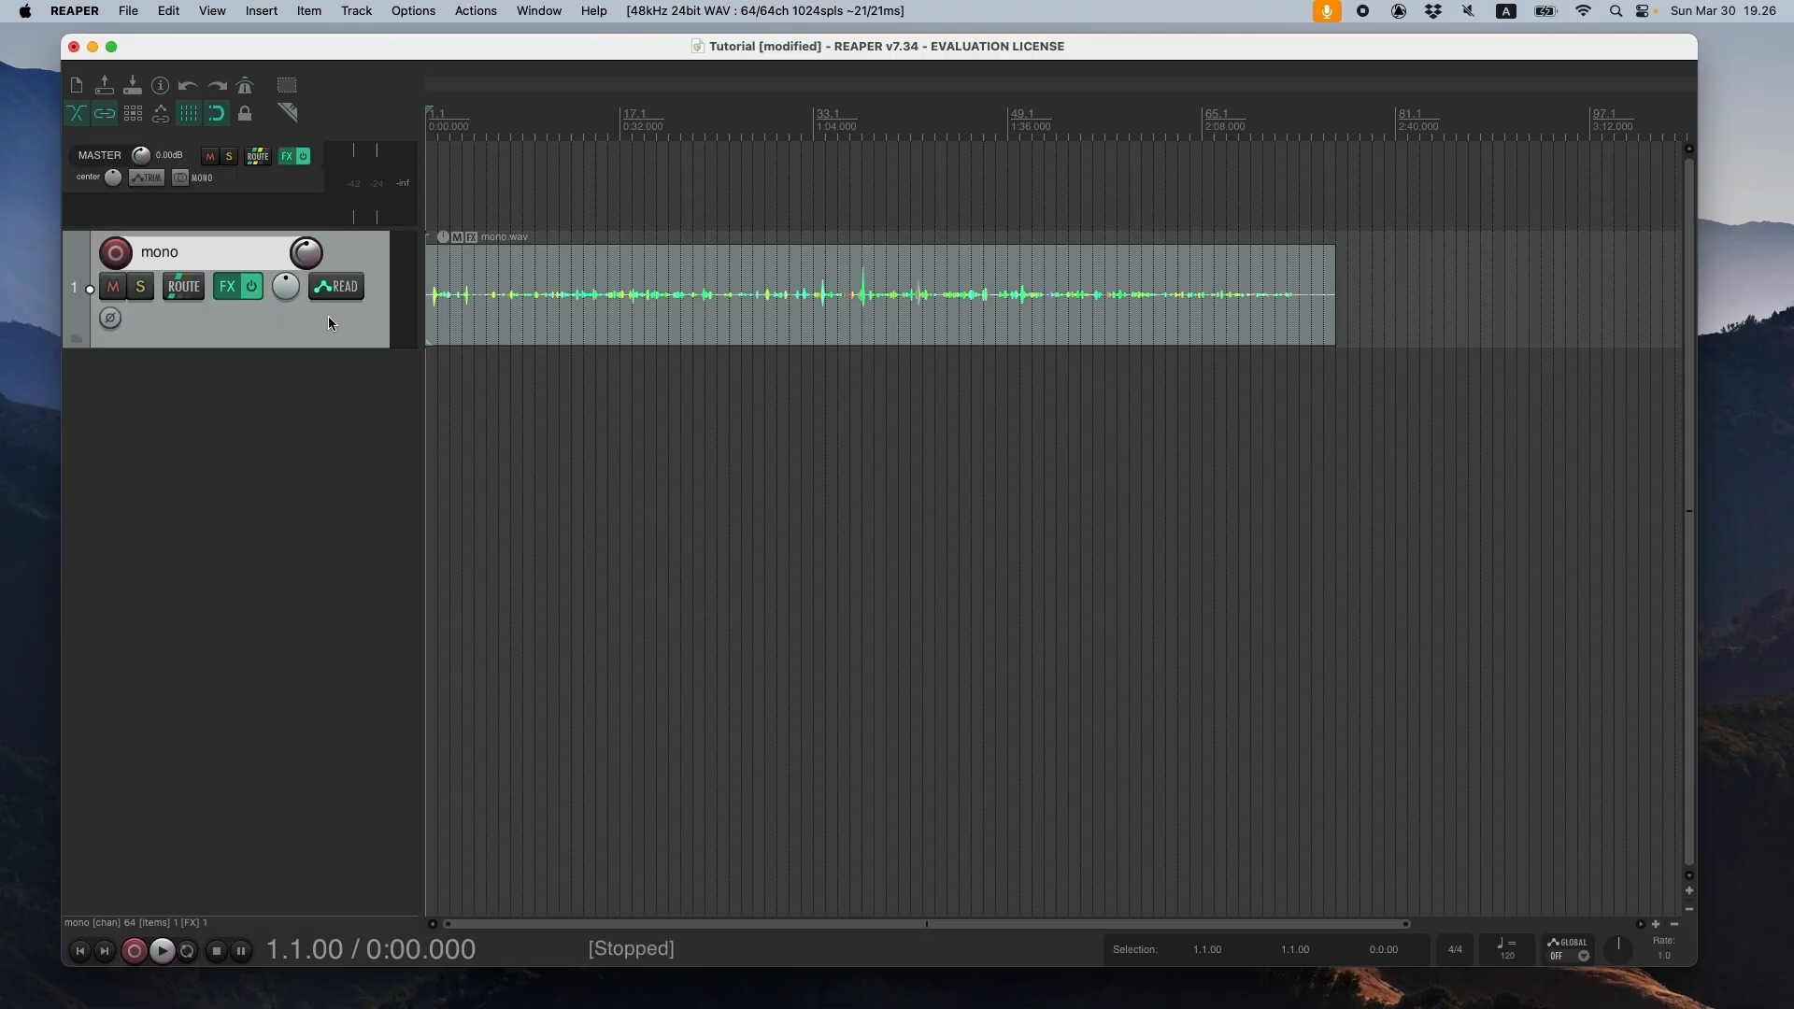
{"action": "left_click", "coordinate": [359, 11]}
{"action": "left_click", "coordinate": [392, 38]}
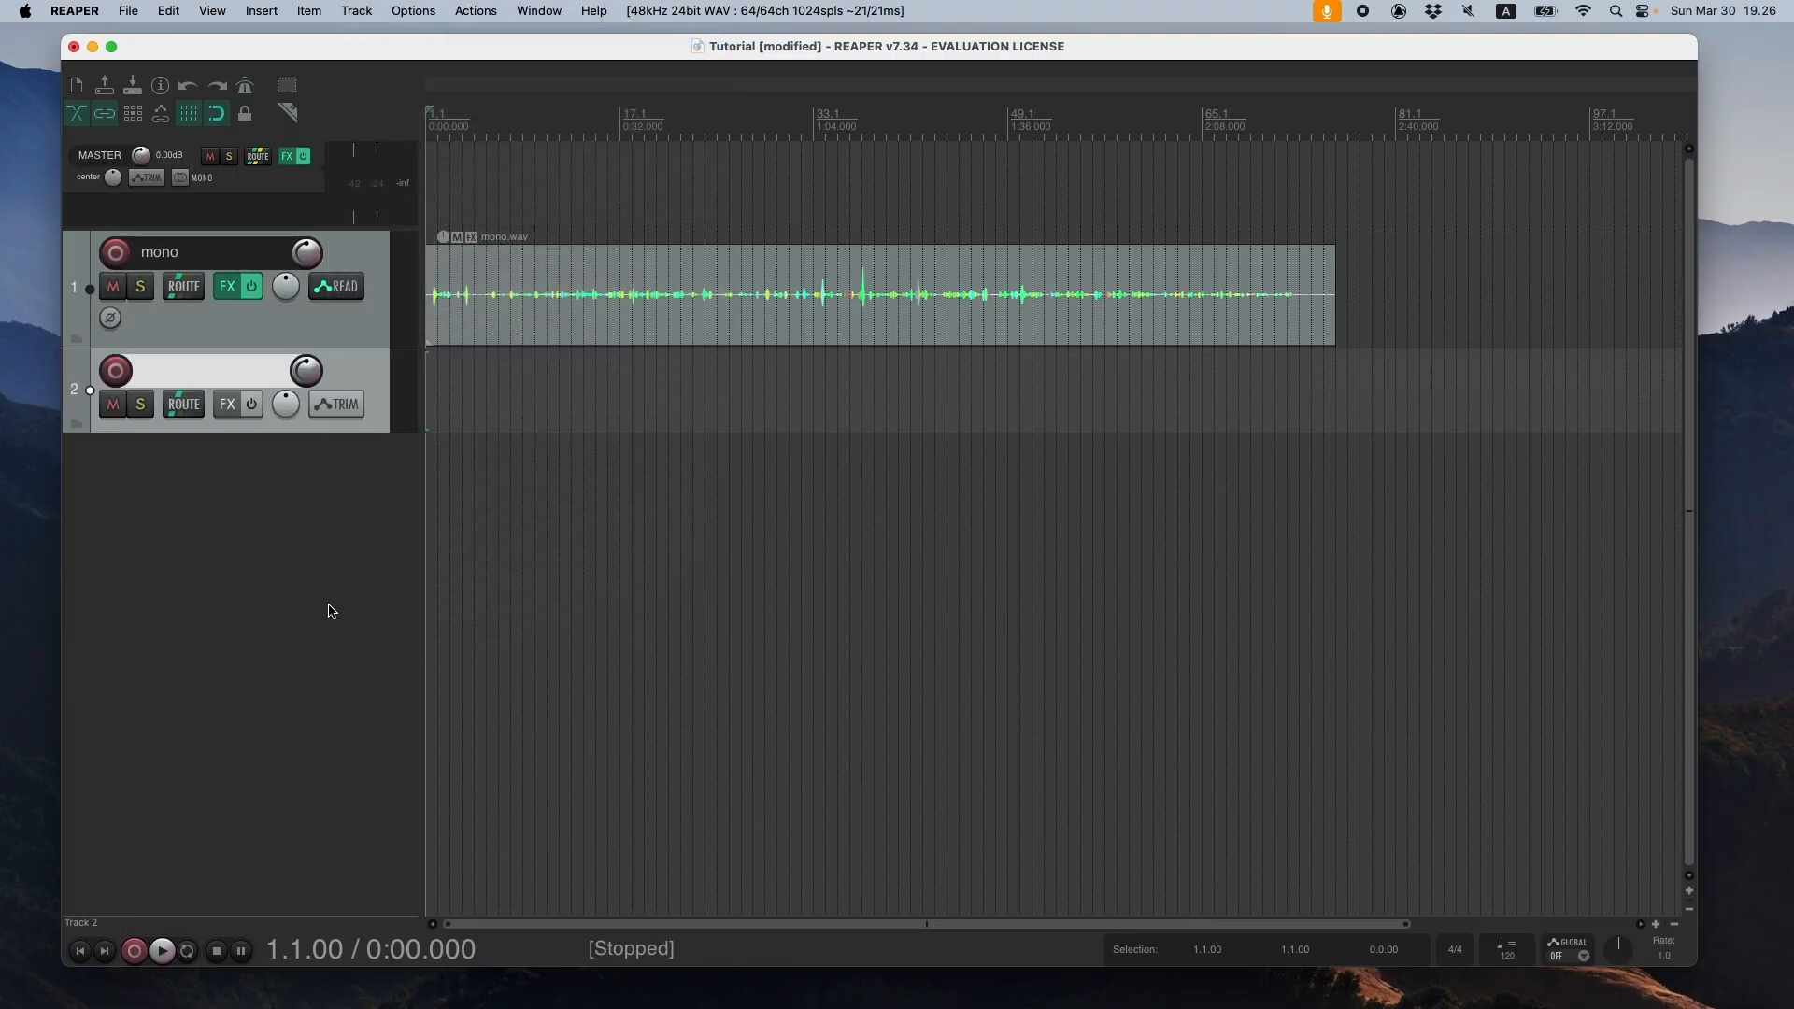
{"action": "left_click_drag", "start_coordinate": [258, 433], "coordinate": [258, 520]}
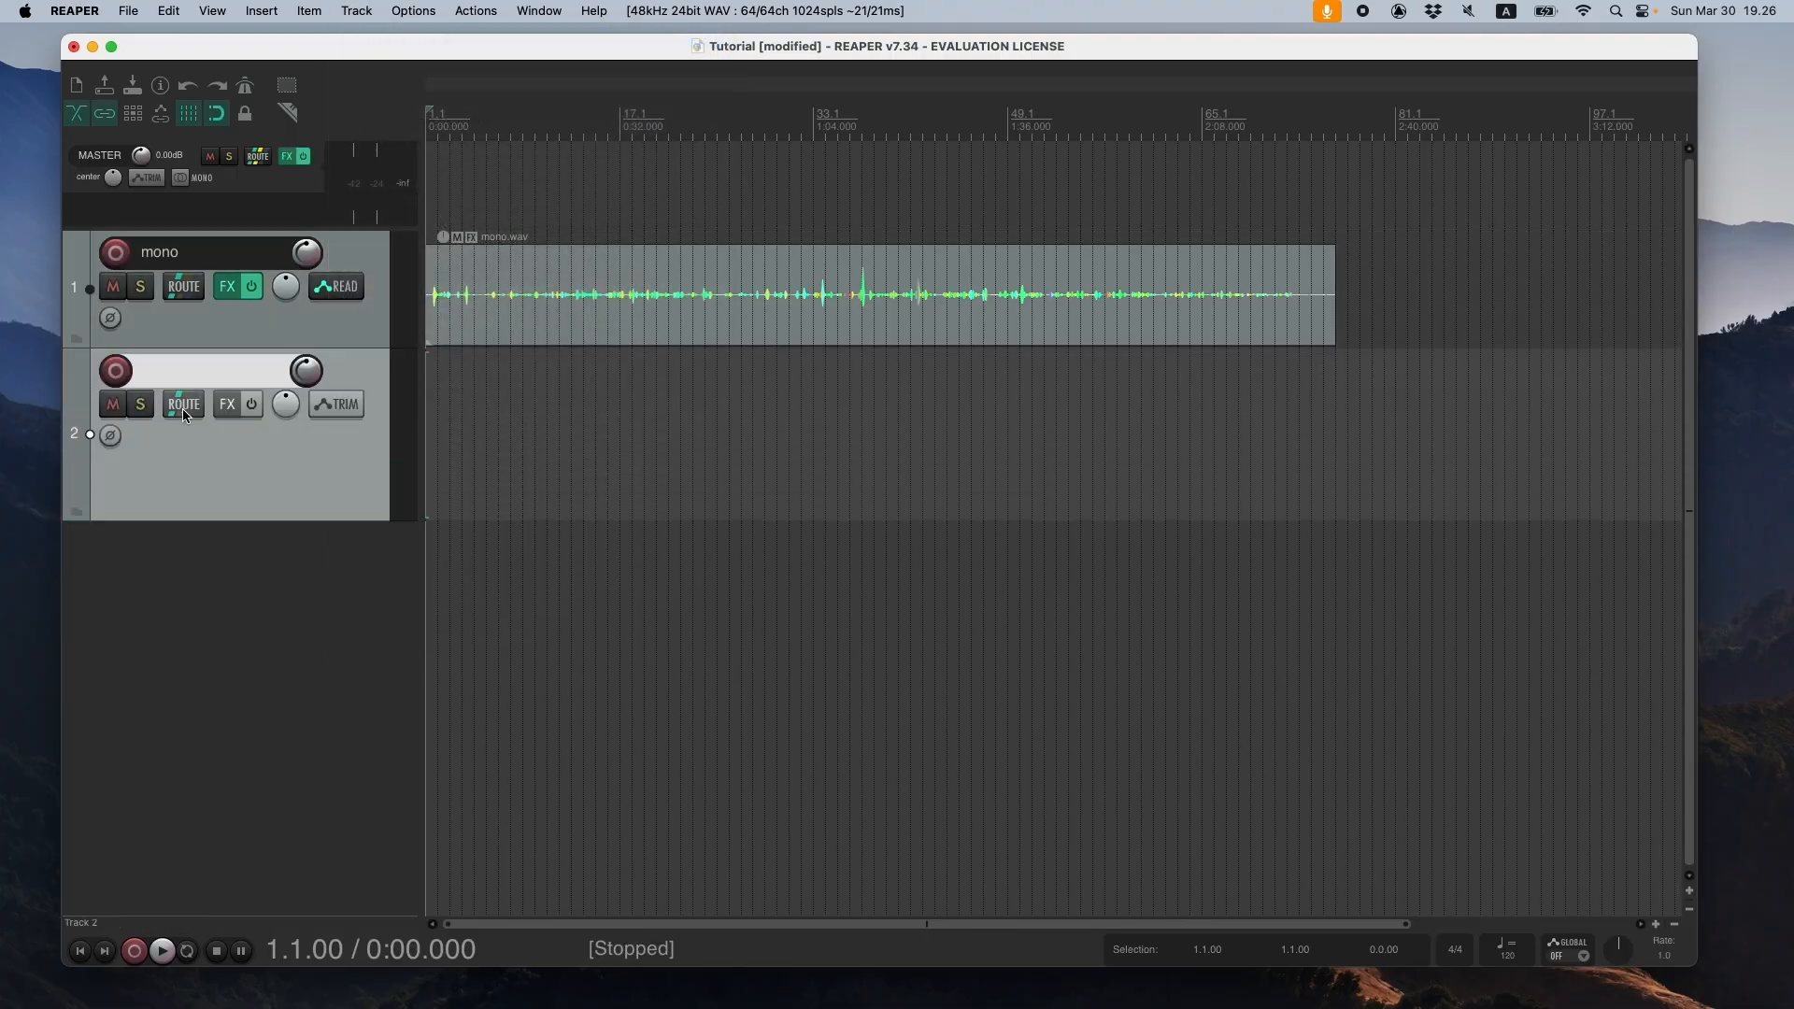
- Set track 2 to 64 channels in its routing settings
{"action": "left_click", "coordinate": [183, 404]}
{"action": "left_click", "coordinate": [725, 408]}
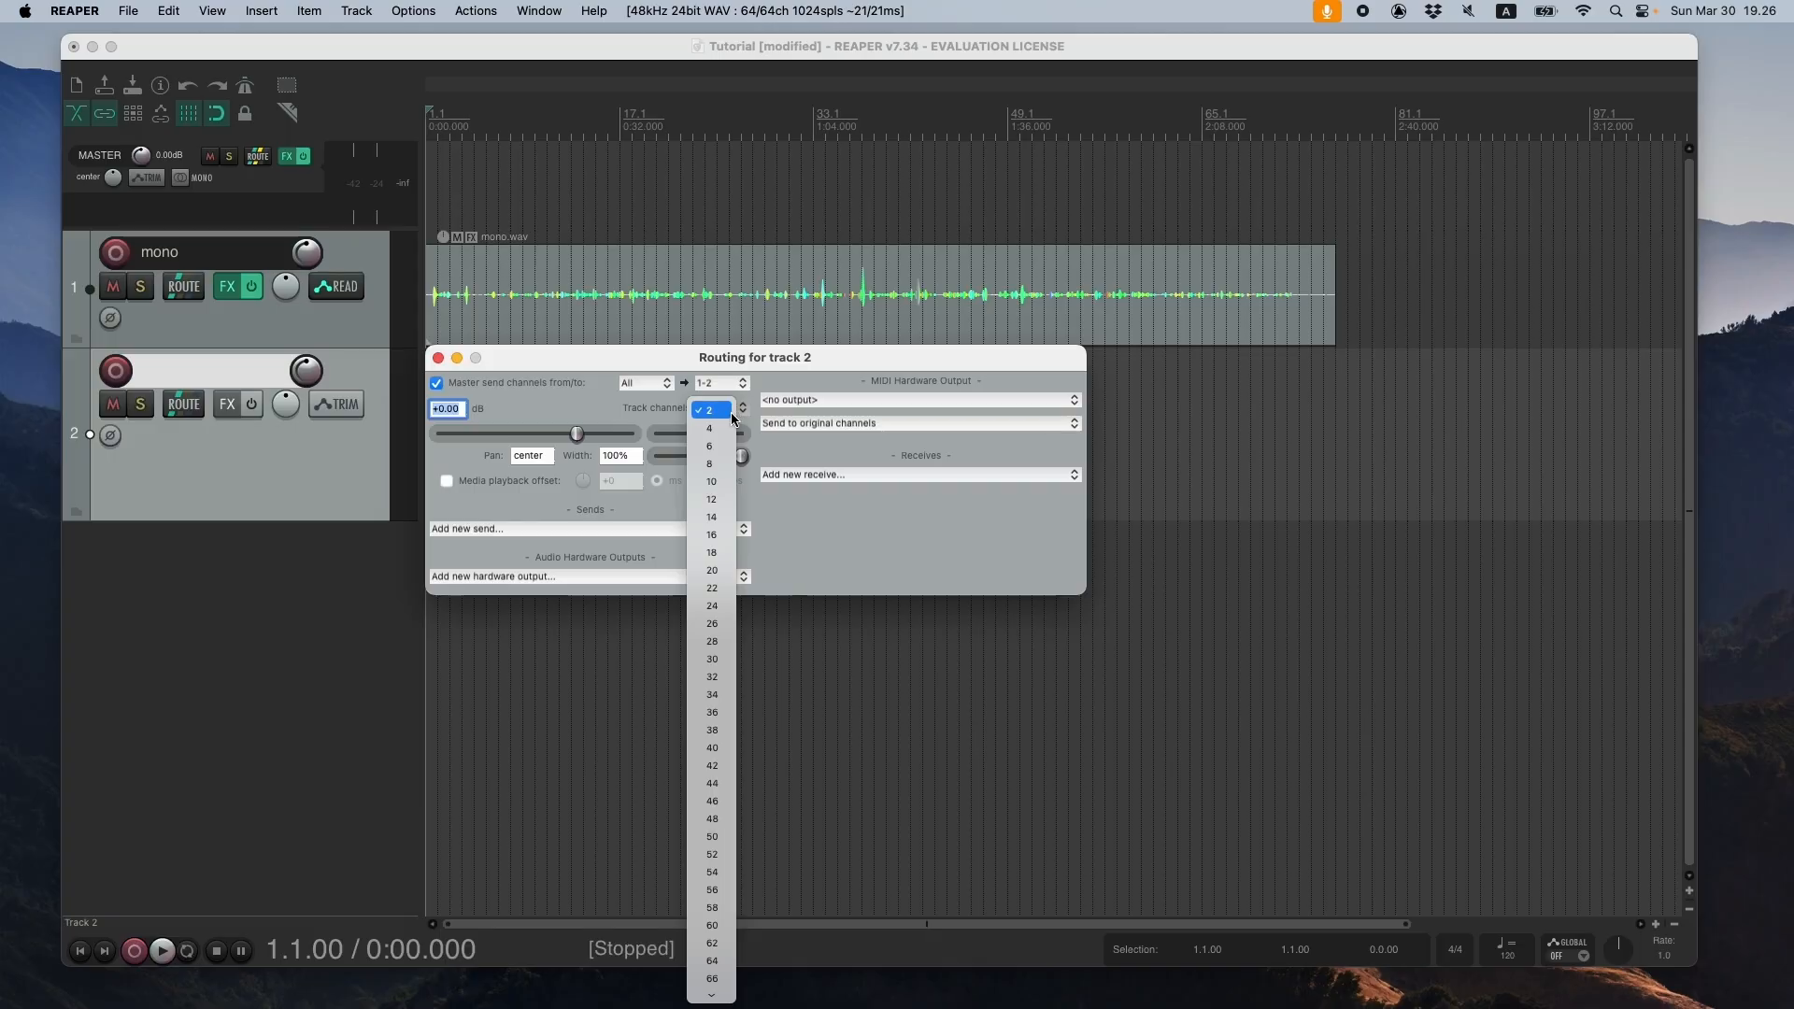
{"action": "left_click", "coordinate": [712, 961]}
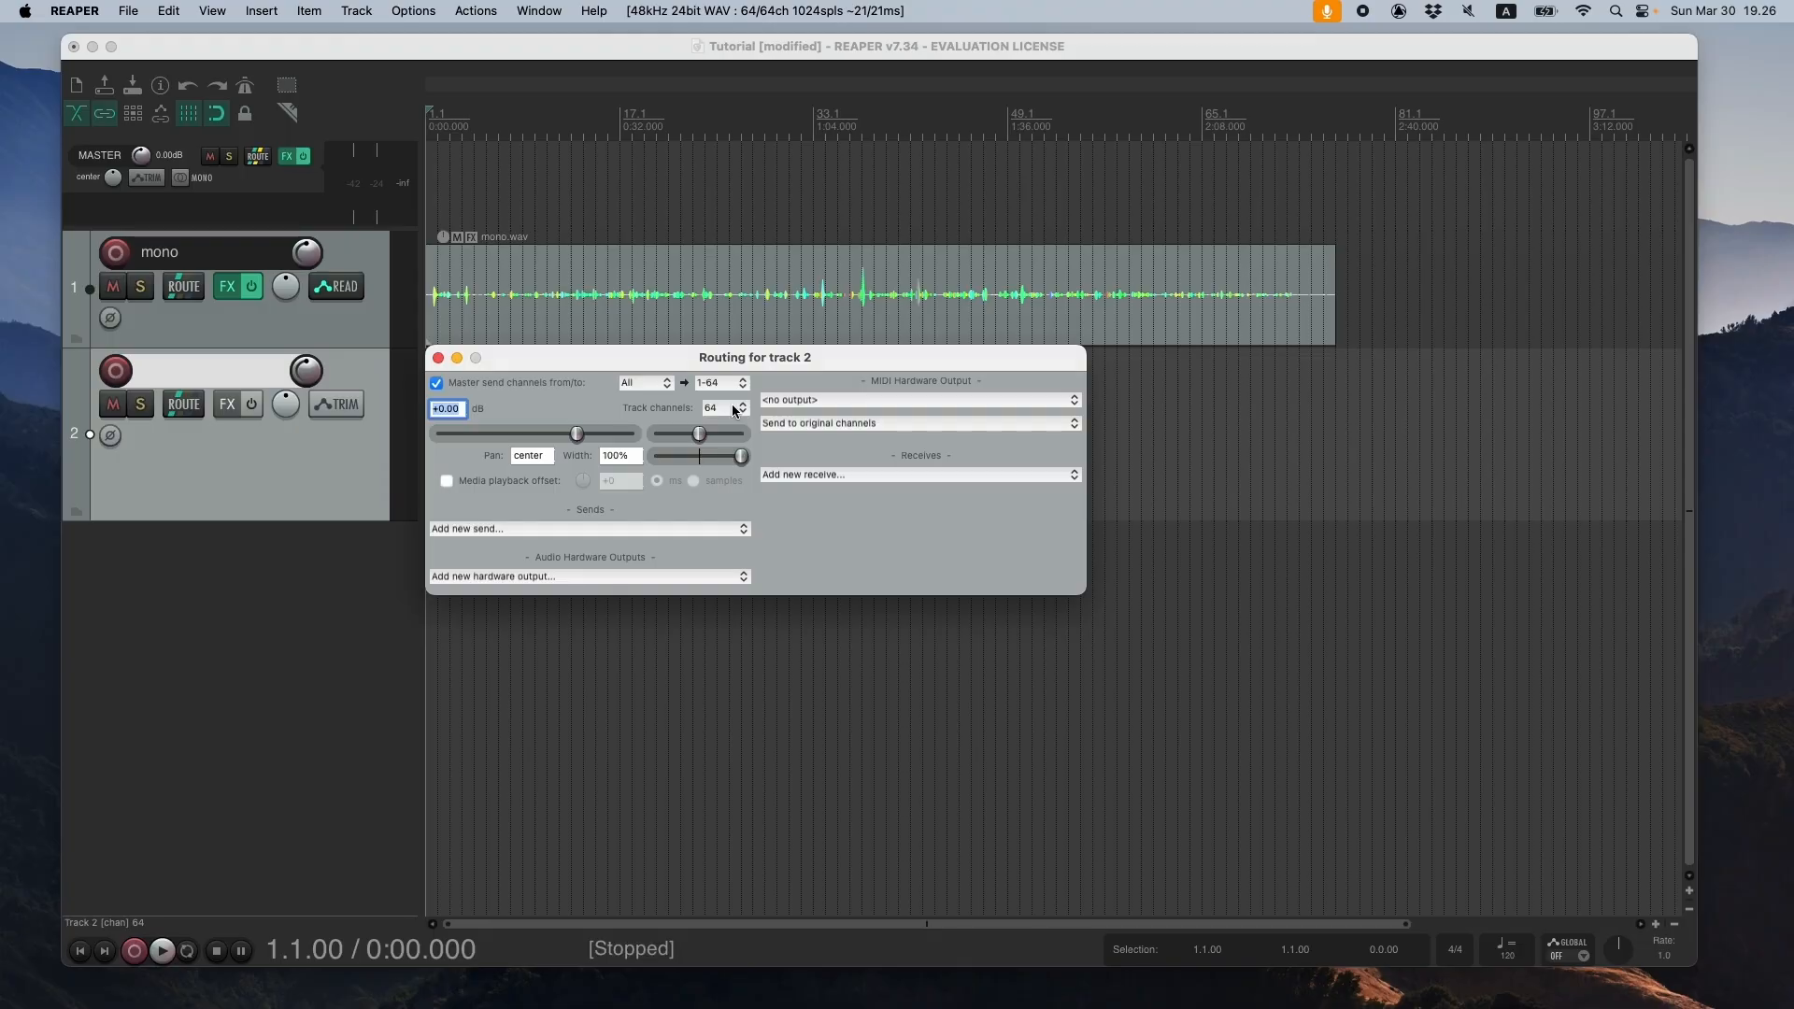
{"action": "left_click", "coordinate": [438, 359]}
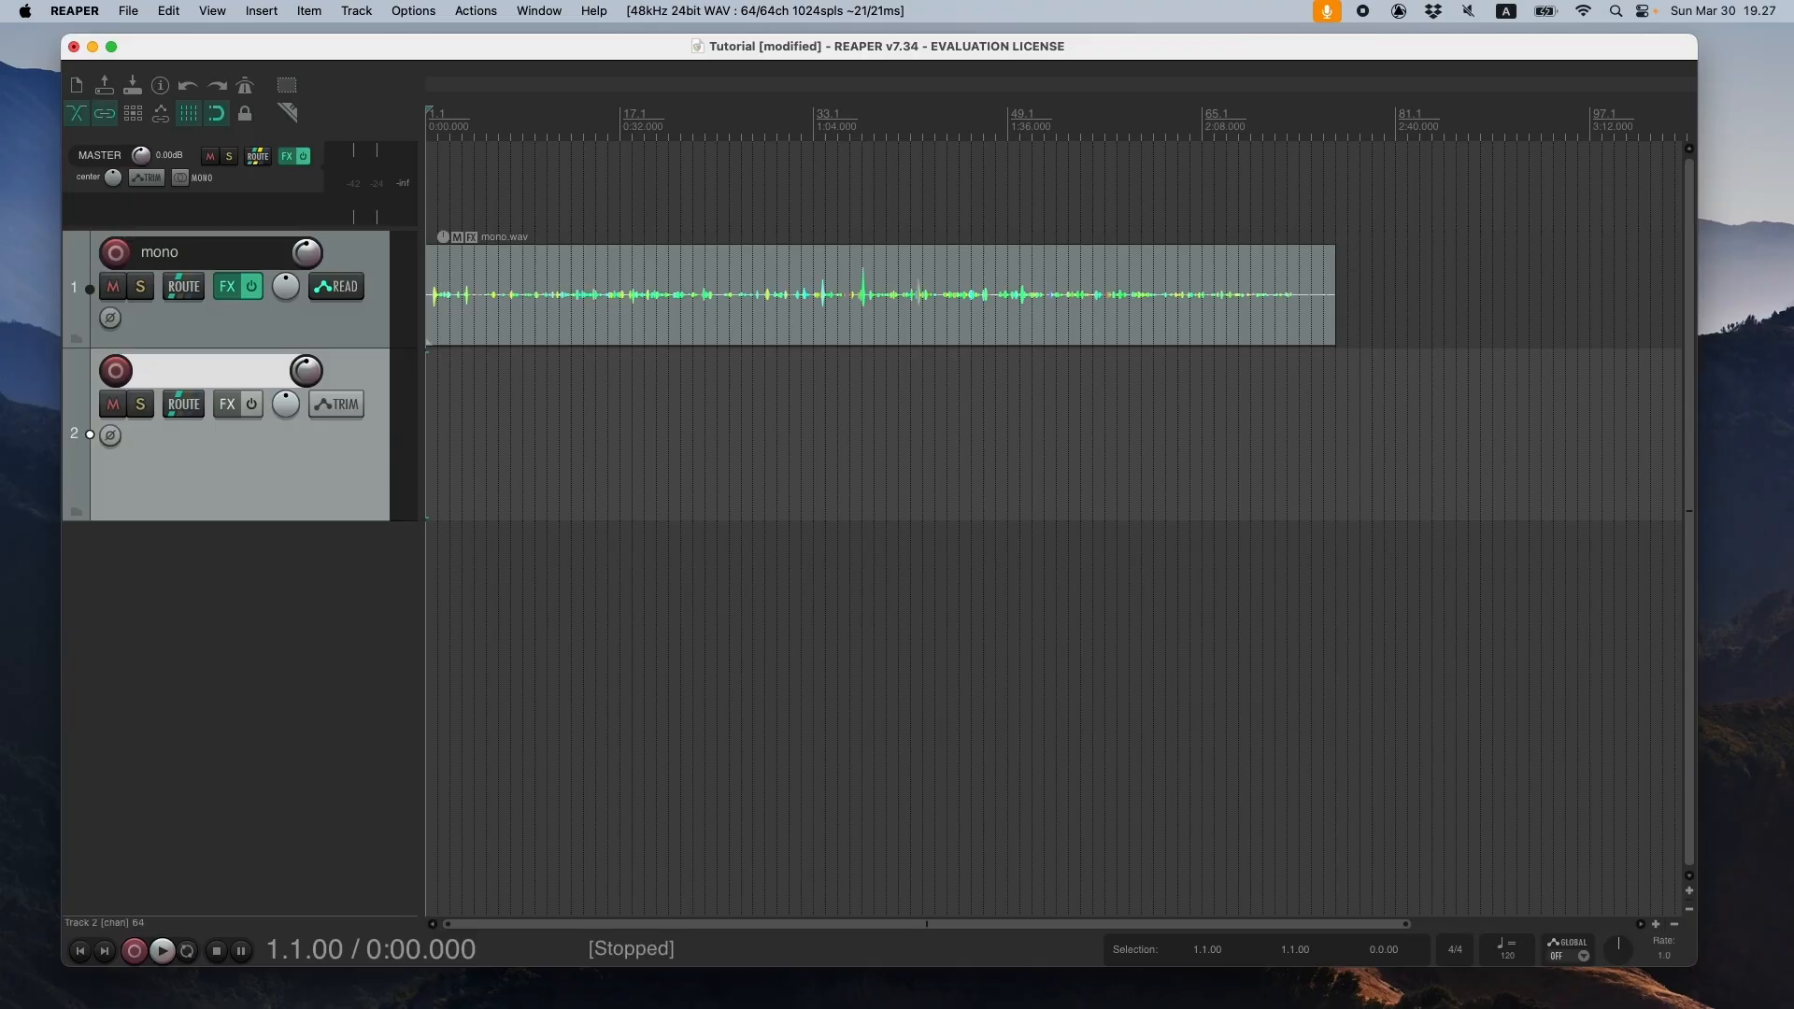
- Bring stereo.wav from the audio examples folder in Finder to the start of track 2, and slightly lower the track's volume
{"action": "key", "text": "super+Tab"}
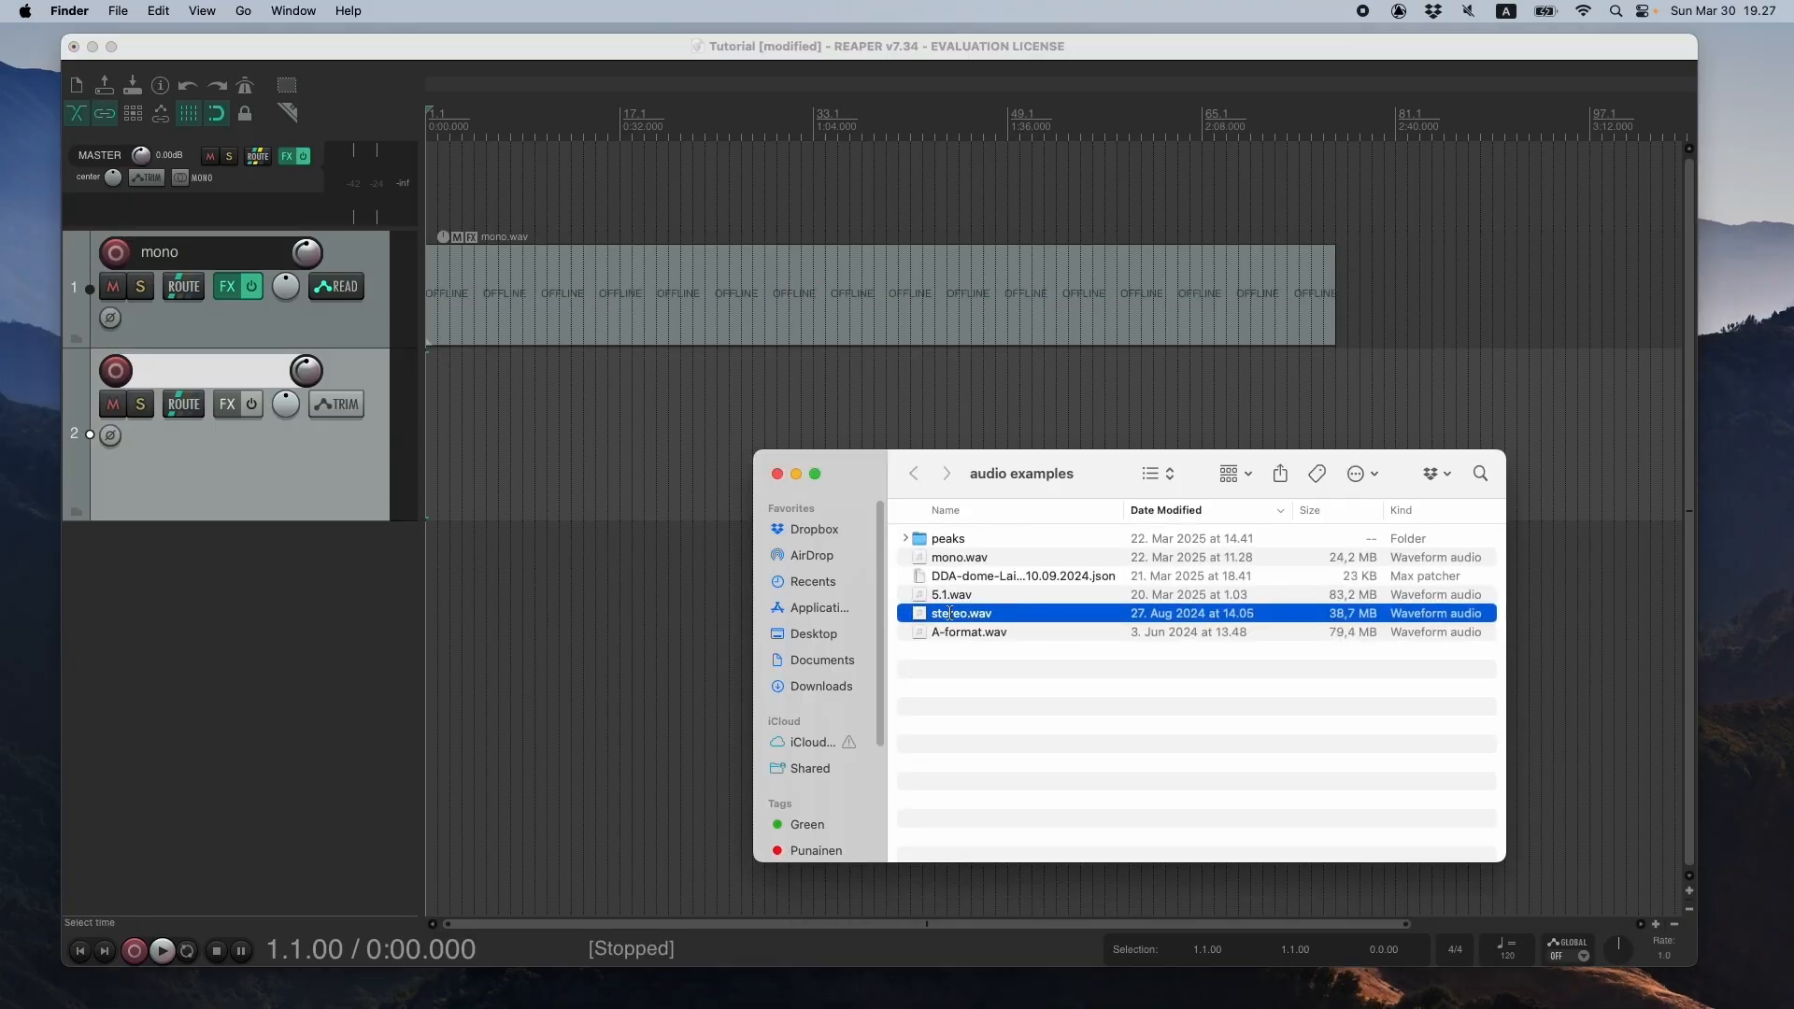
{"action": "left_click_drag", "start_coordinate": [970, 618], "coordinate": [485, 432]}
{"action": "left_click", "coordinate": [776, 475]}
{"action": "left_click_drag", "start_coordinate": [853, 417], "coordinate": [460, 419]}
{"action": "left_click_drag", "start_coordinate": [307, 370], "coordinate": [307, 381]}
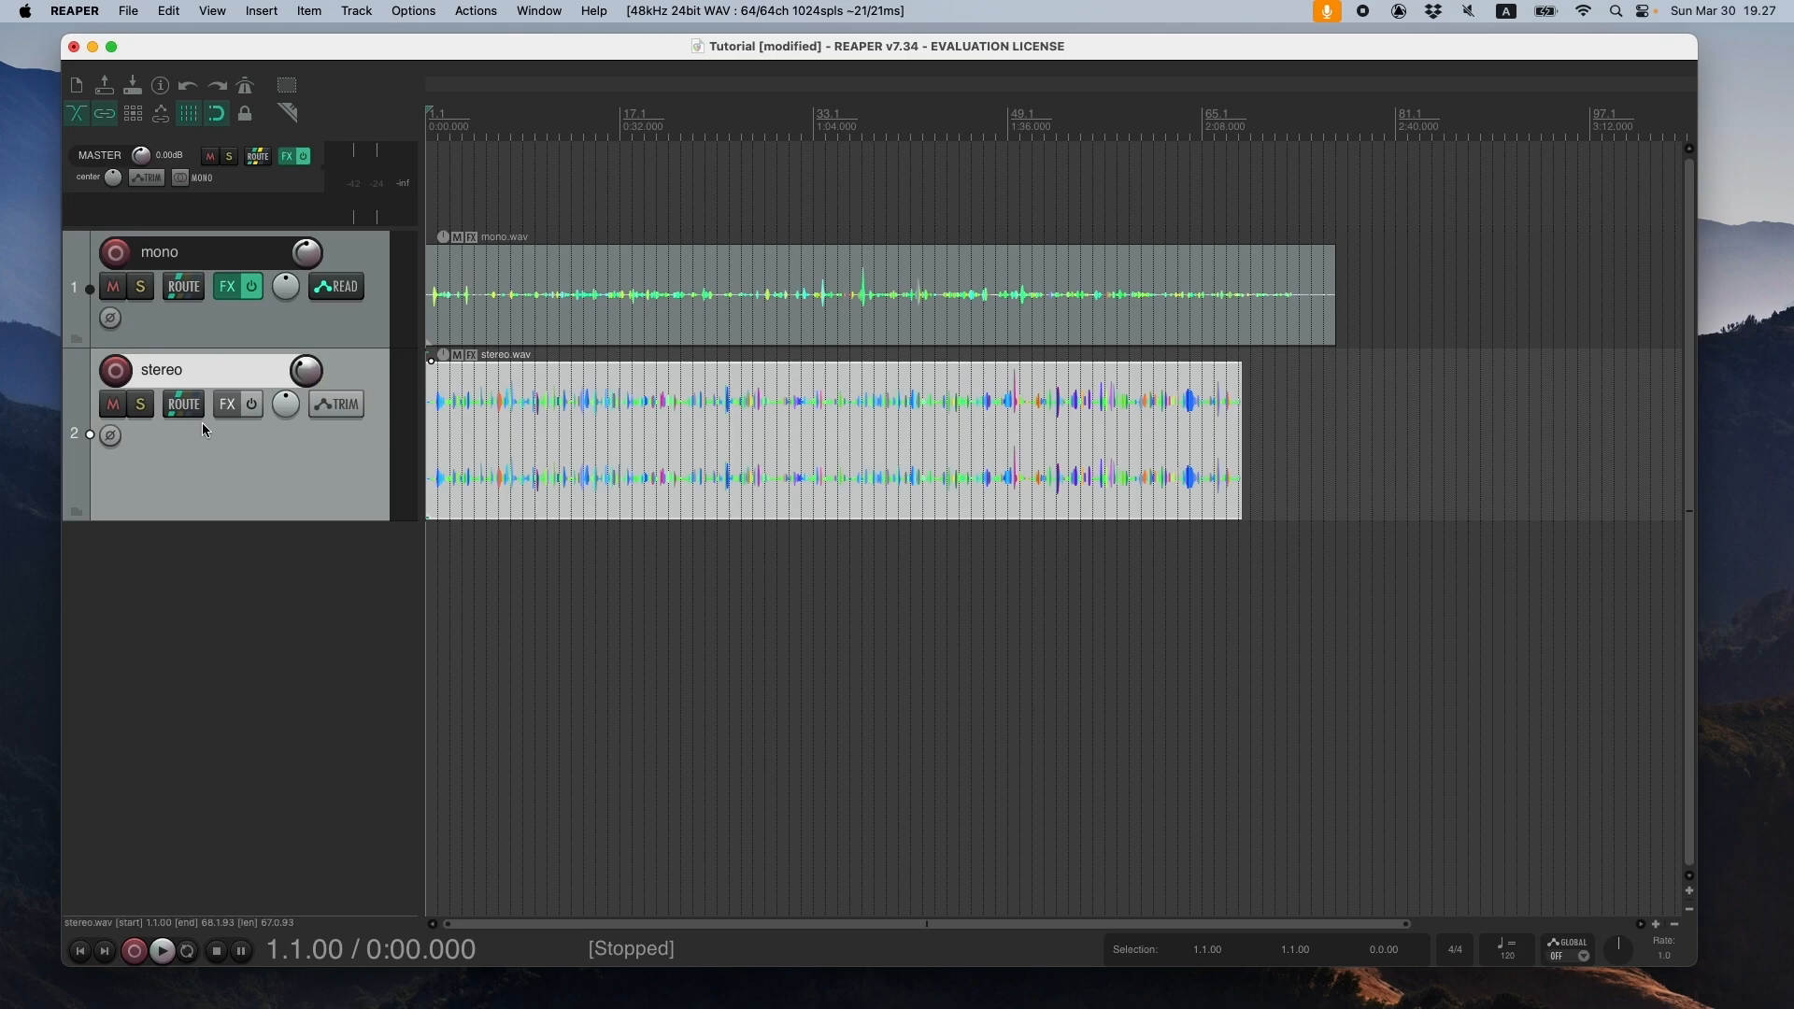
- Add the VST StereoEncoder (IEM) (64ch) plug-in to the stereo track
{"action": "left_click", "coordinate": [225, 410]}
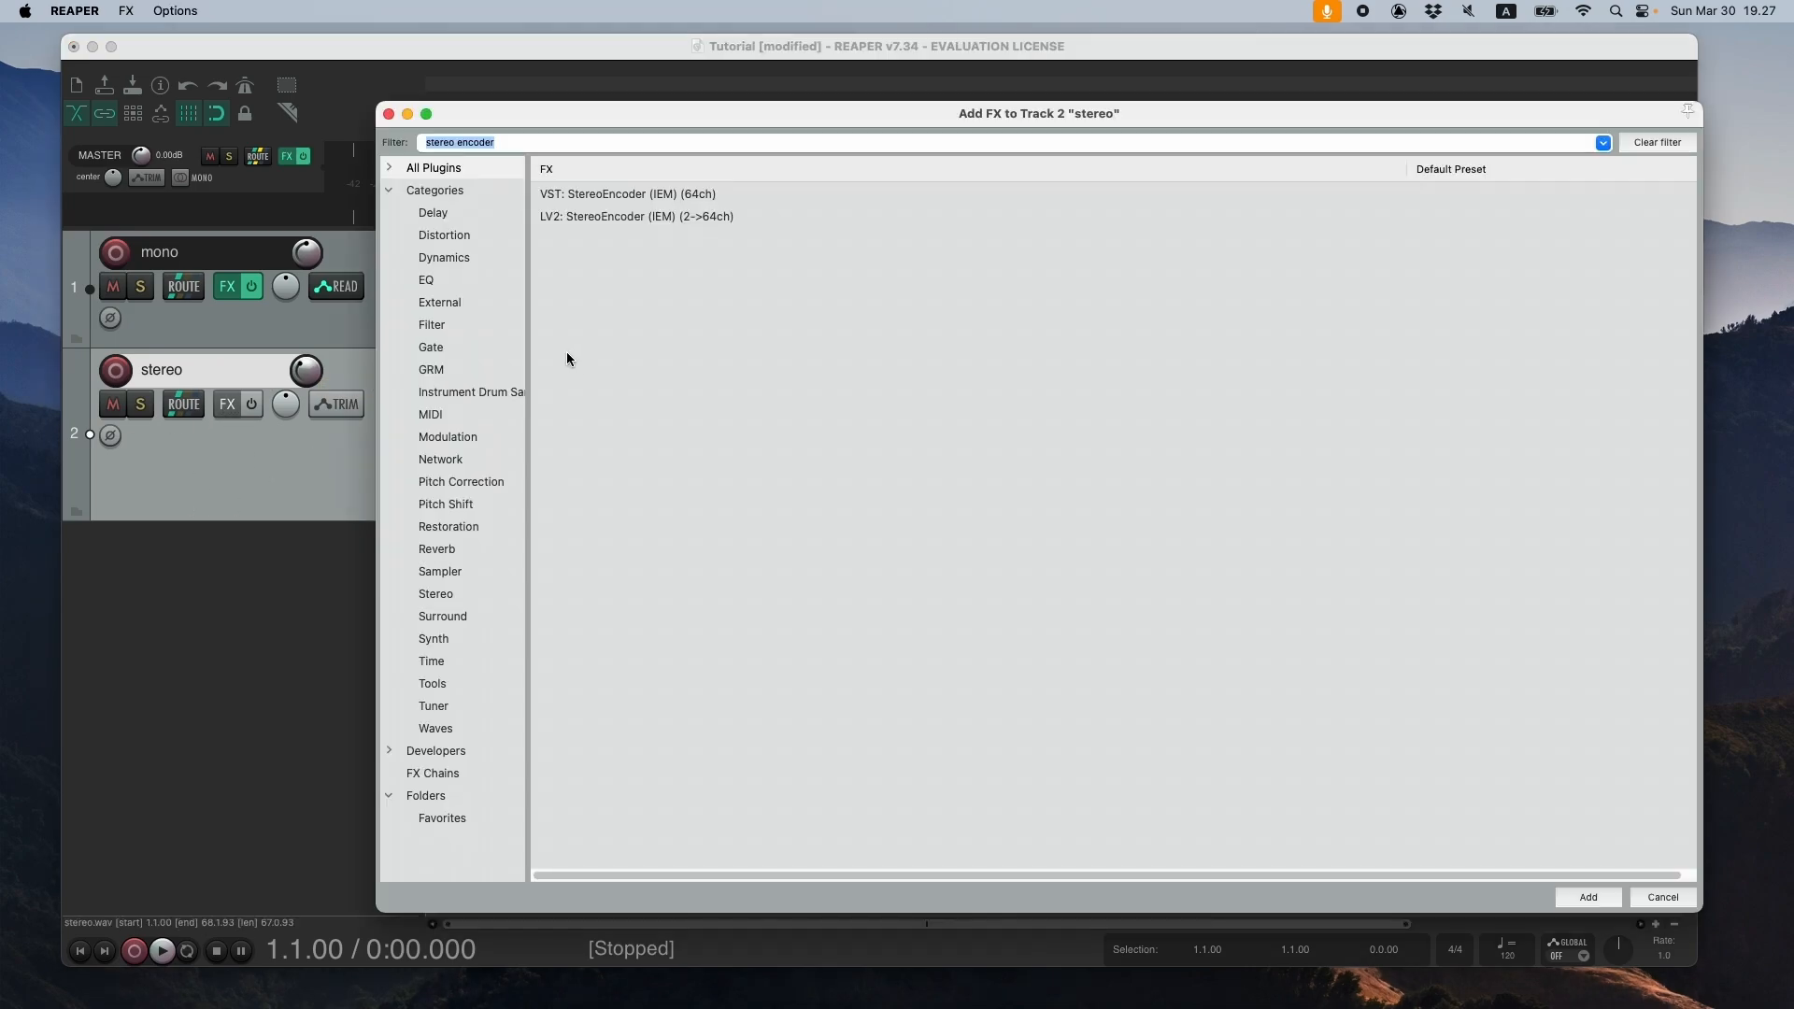
{"action": "left_click", "coordinate": [621, 196]}
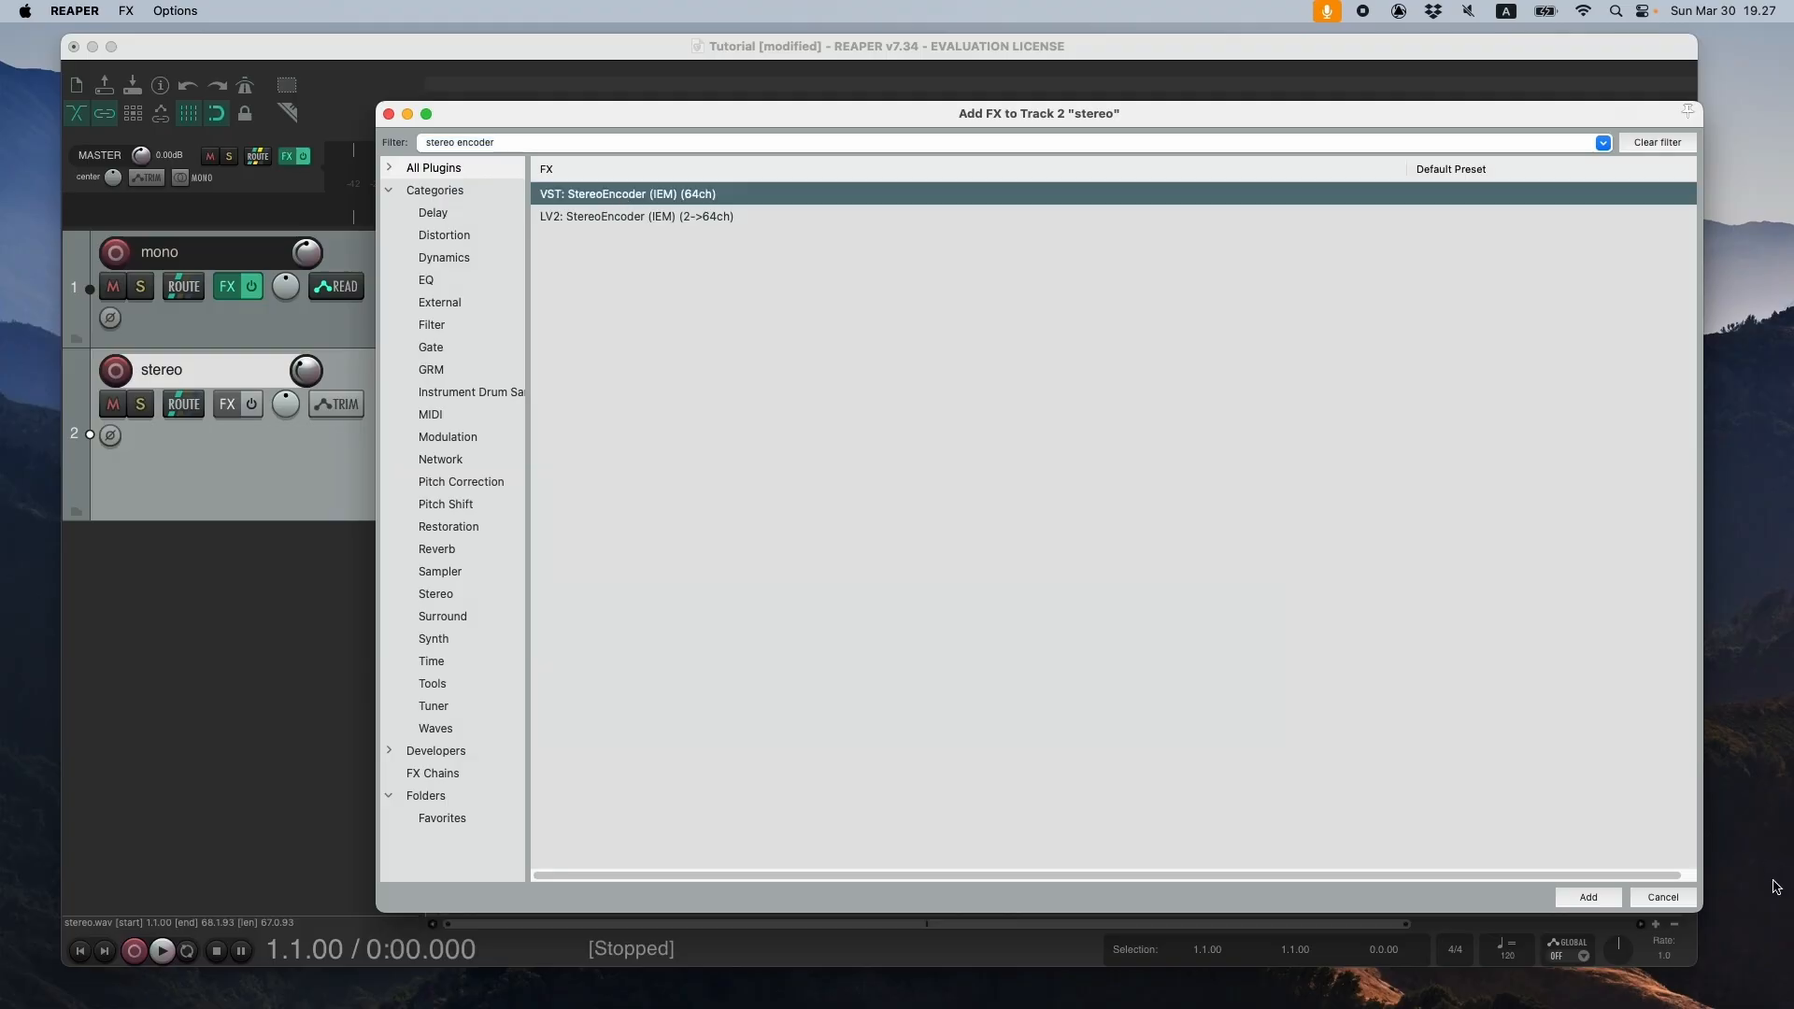
{"action": "left_click", "coordinate": [1588, 897]}
{"action": "left_click_drag", "start_coordinate": [681, 74], "coordinate": [1199, 442]}
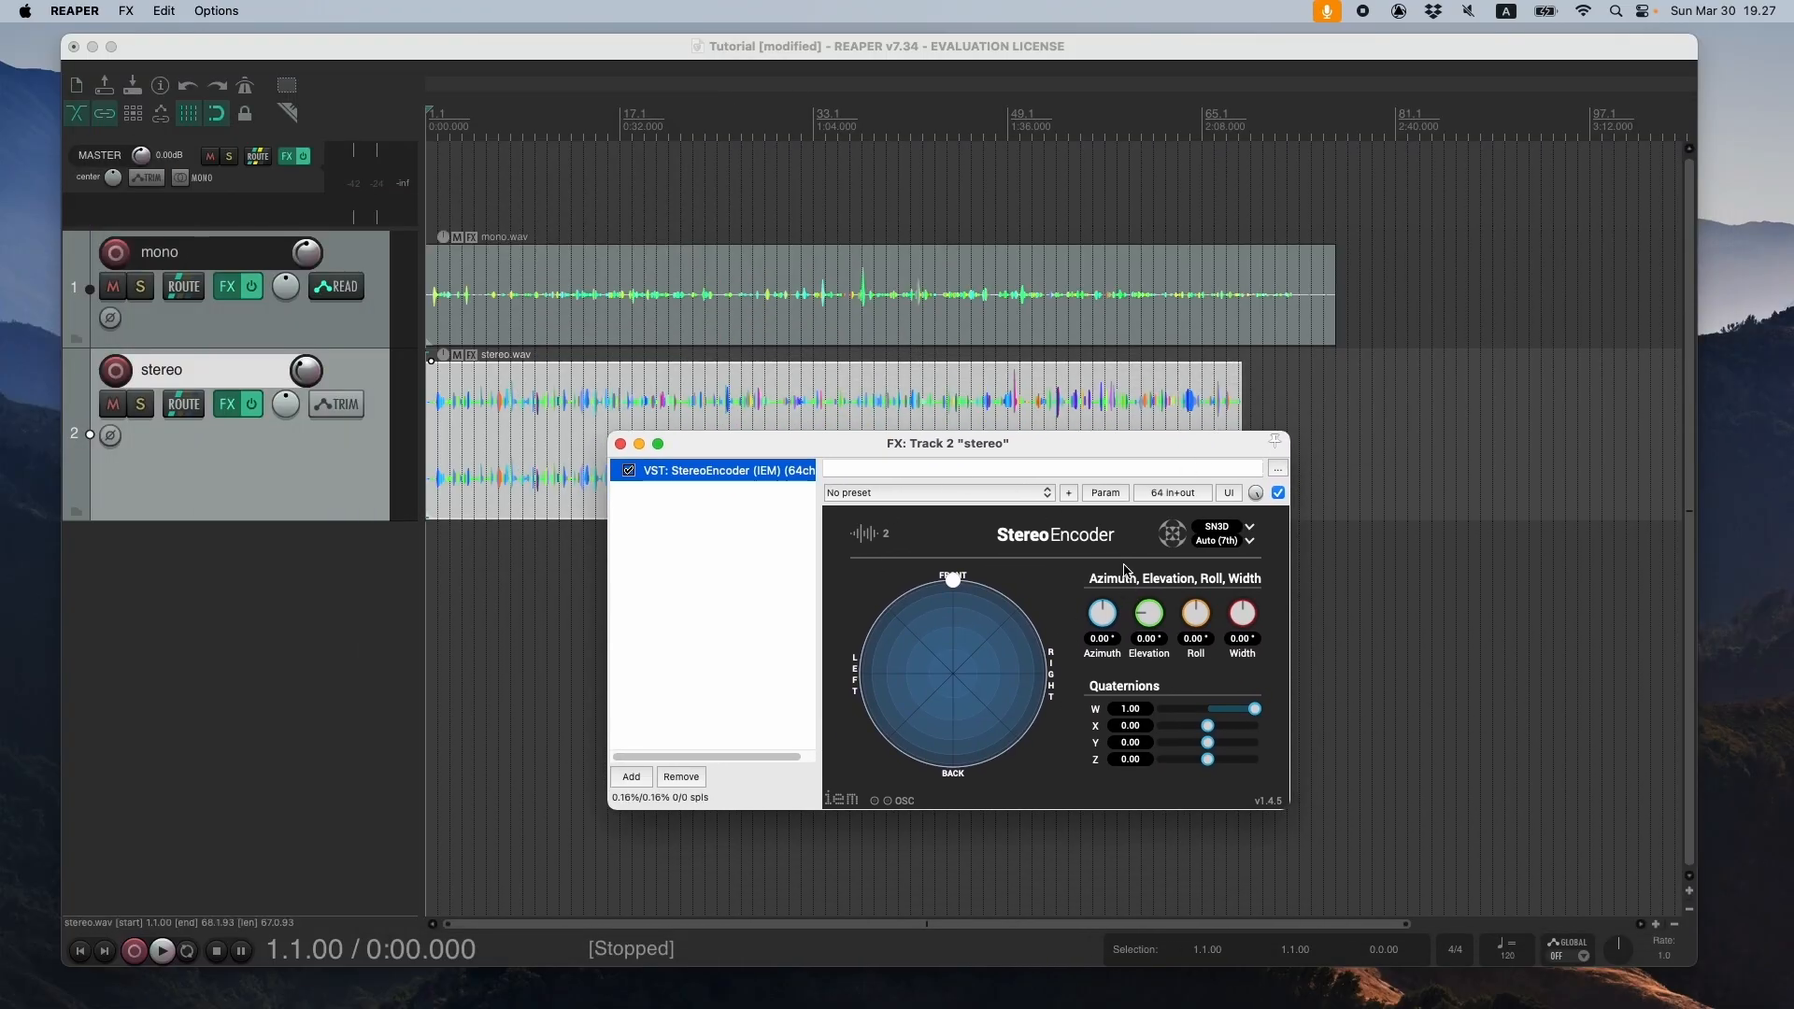
- Set StereoEncoder's width to about 89.79° and, after trying its rotation controls, reset azimuth, elevation and roll to 0°
{"action": "left_click_drag", "start_coordinate": [1244, 616], "coordinate": [1253, 594]}
{"action": "left_click_drag", "start_coordinate": [1109, 611], "coordinate": [1205, 620]}
{"action": "double_click", "coordinate": [1201, 617]}
{"action": "double_click", "coordinate": [1149, 613]}
{"action": "double_click", "coordinate": [1103, 613]}
{"action": "left_click_drag", "start_coordinate": [1020, 443], "coordinate": [1058, 500]}
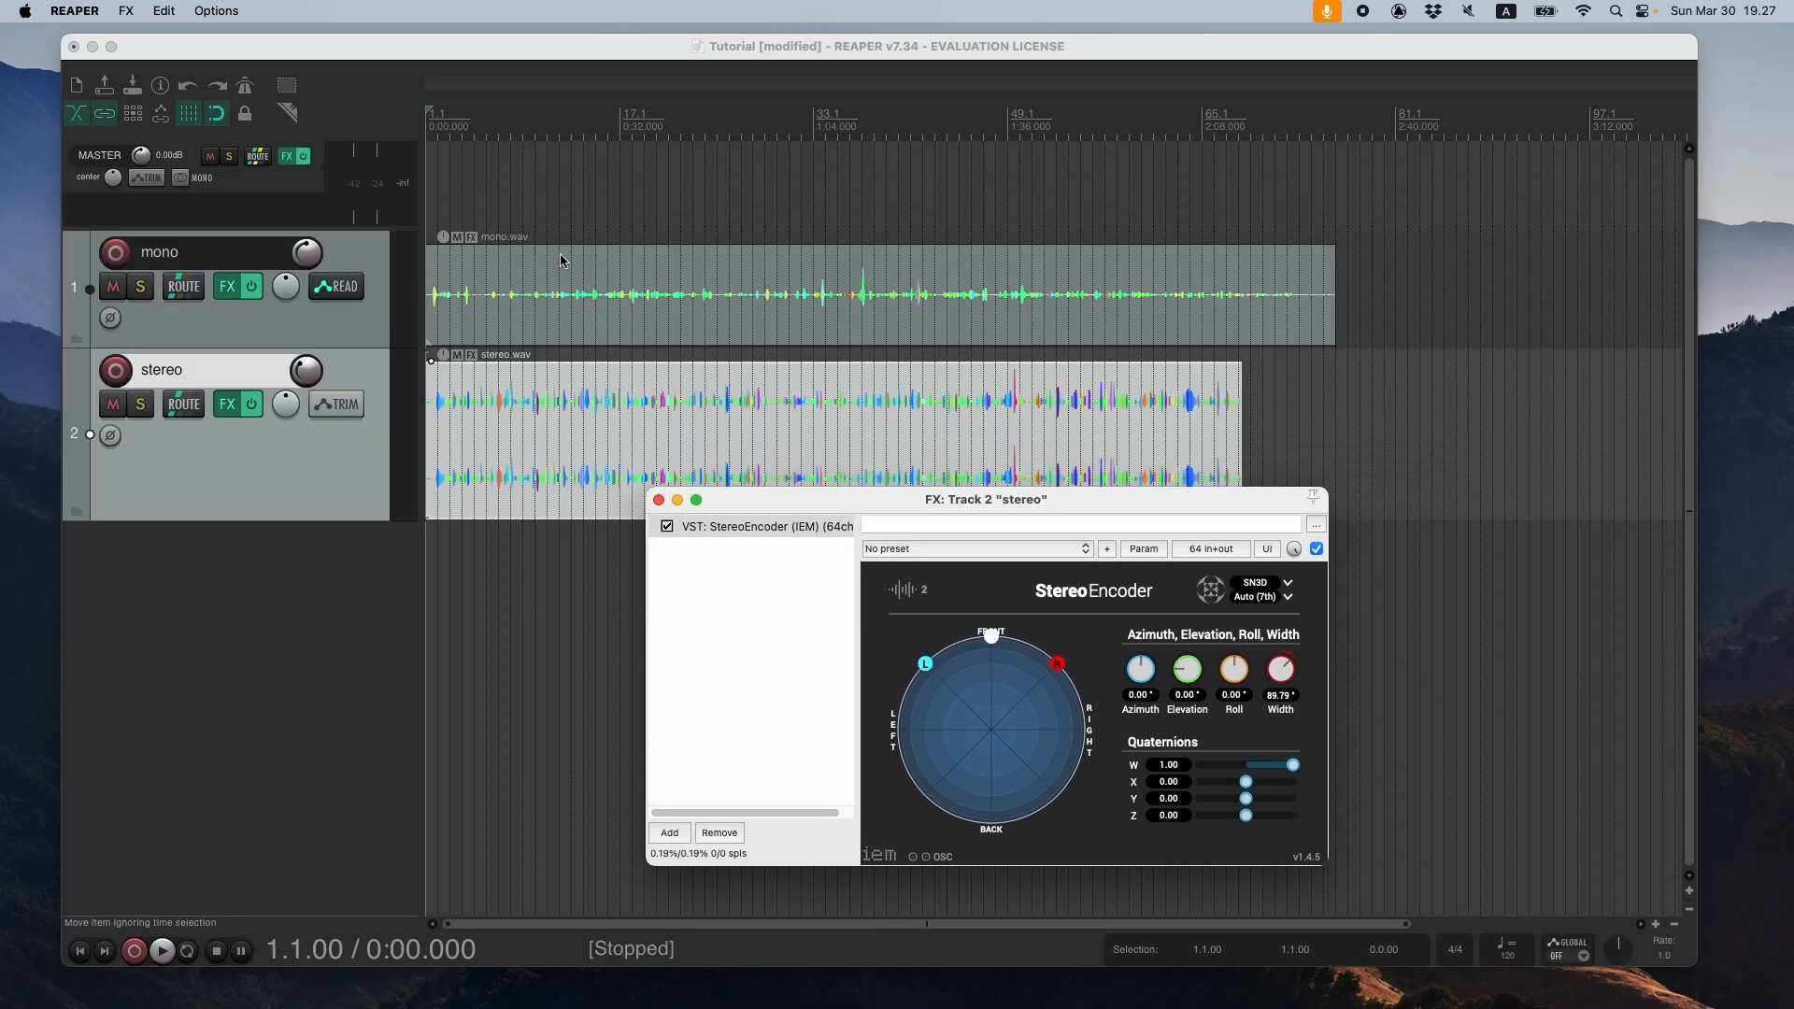
- Set the stereo track's automation mode to Write
{"action": "left_click", "coordinate": [342, 407]}
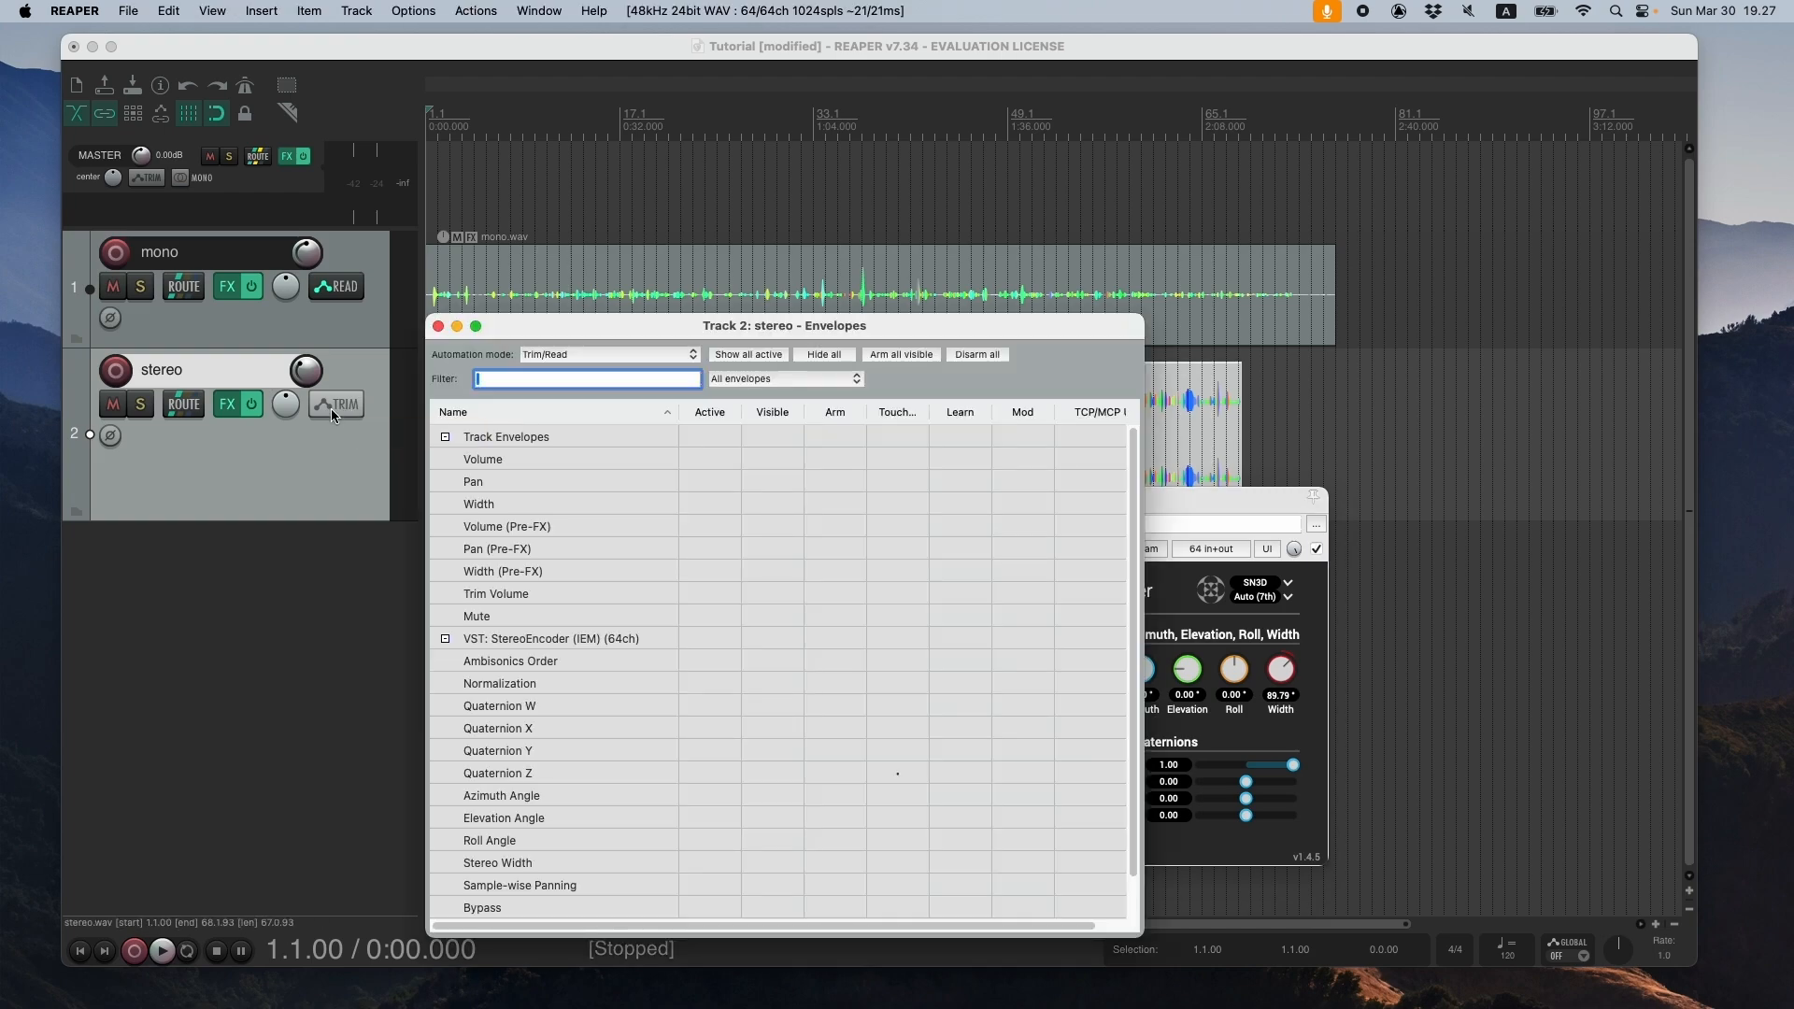
{"action": "left_click", "coordinate": [624, 364]}
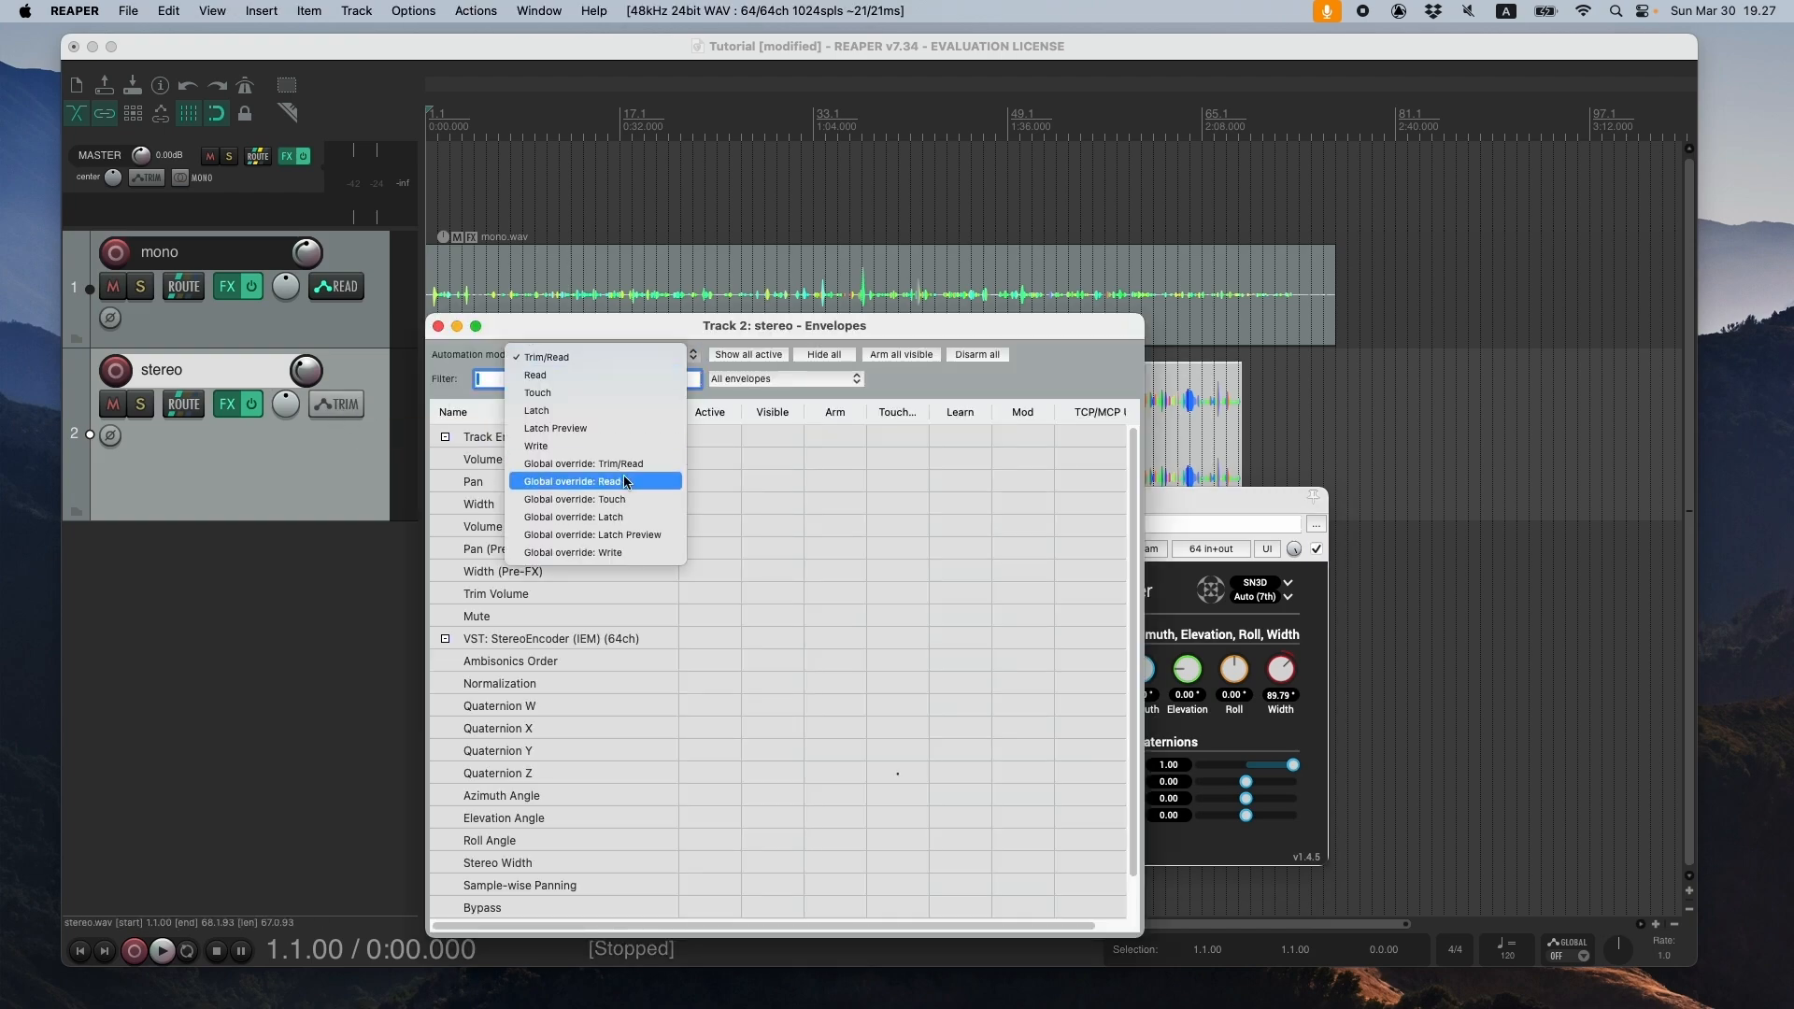
{"action": "left_click", "coordinate": [628, 455]}
{"action": "left_click_drag", "start_coordinate": [605, 332], "coordinate": [1097, 254]}
- Play from 0:08 and record automation by varying StereoEncoder's azimuth, ending at about 0.09°, and stop playback
{"action": "left_click", "coordinate": [476, 561]}
{"action": "key", "text": "space"}
{"action": "left_click_drag", "start_coordinate": [799, 515], "coordinate": [709, 507]}
{"action": "left_click_drag", "start_coordinate": [1048, 669], "coordinate": [1056, 677]}
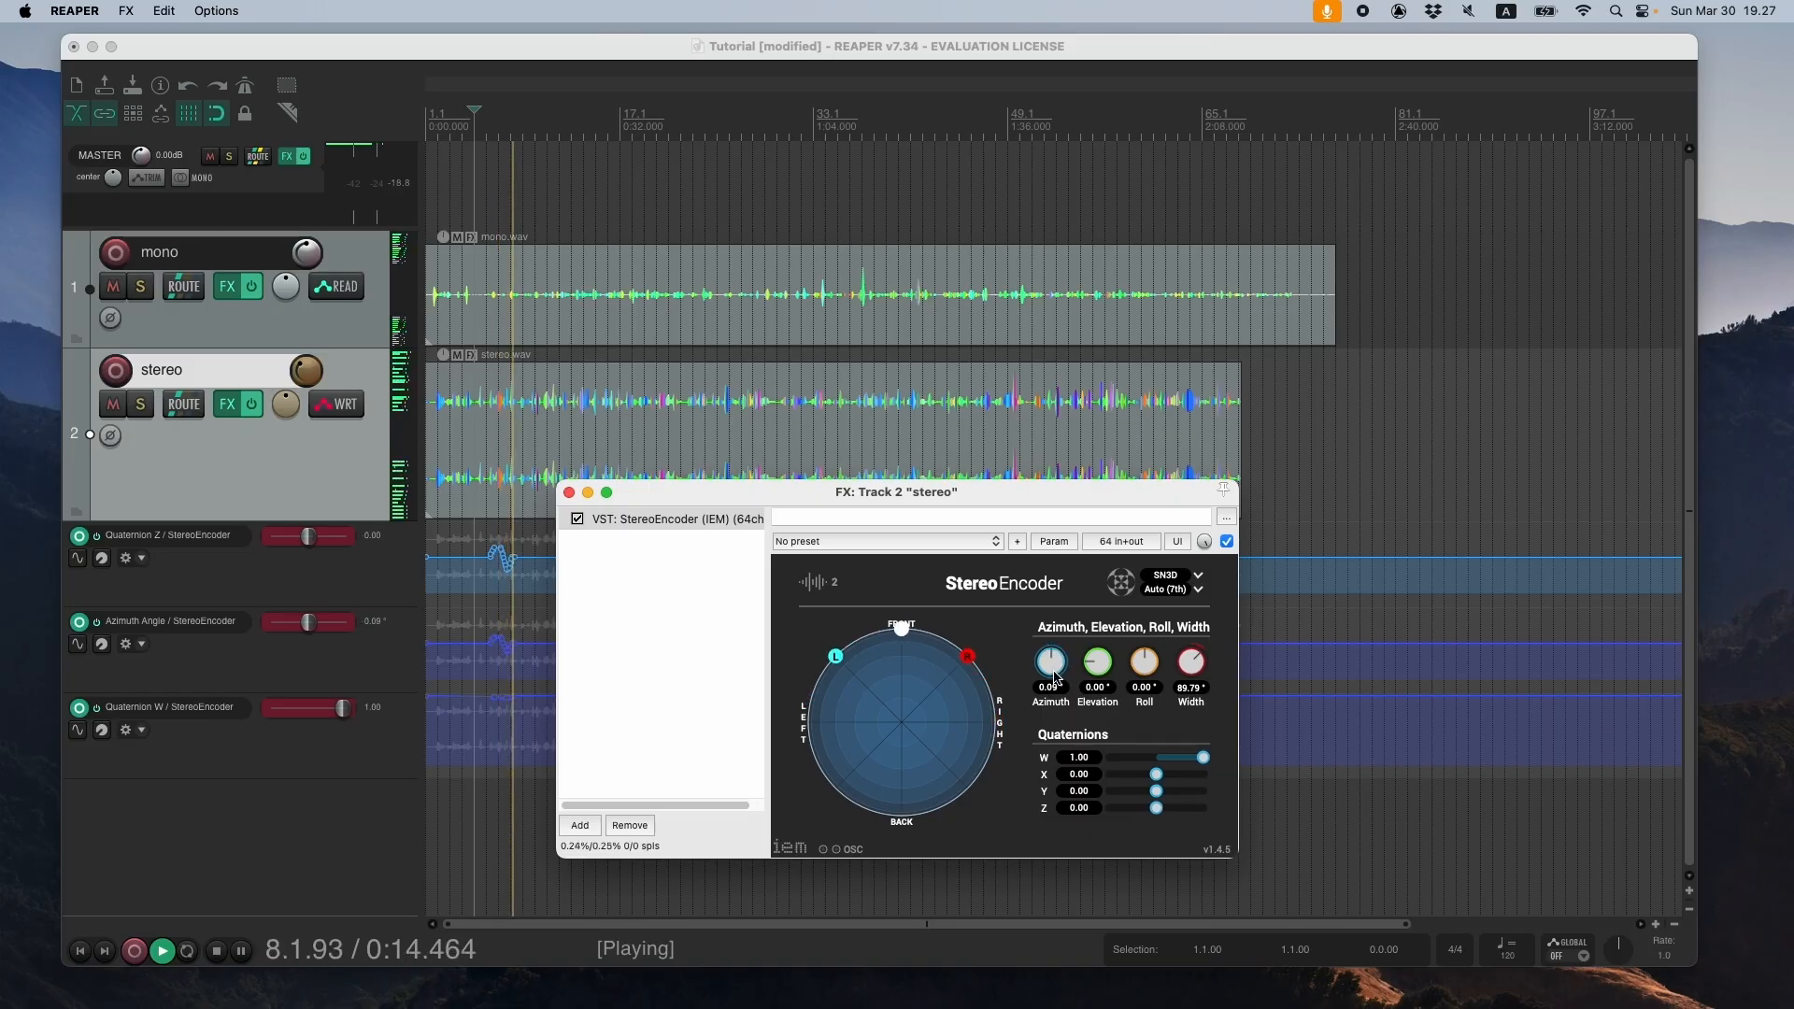
{"action": "key", "text": "space"}
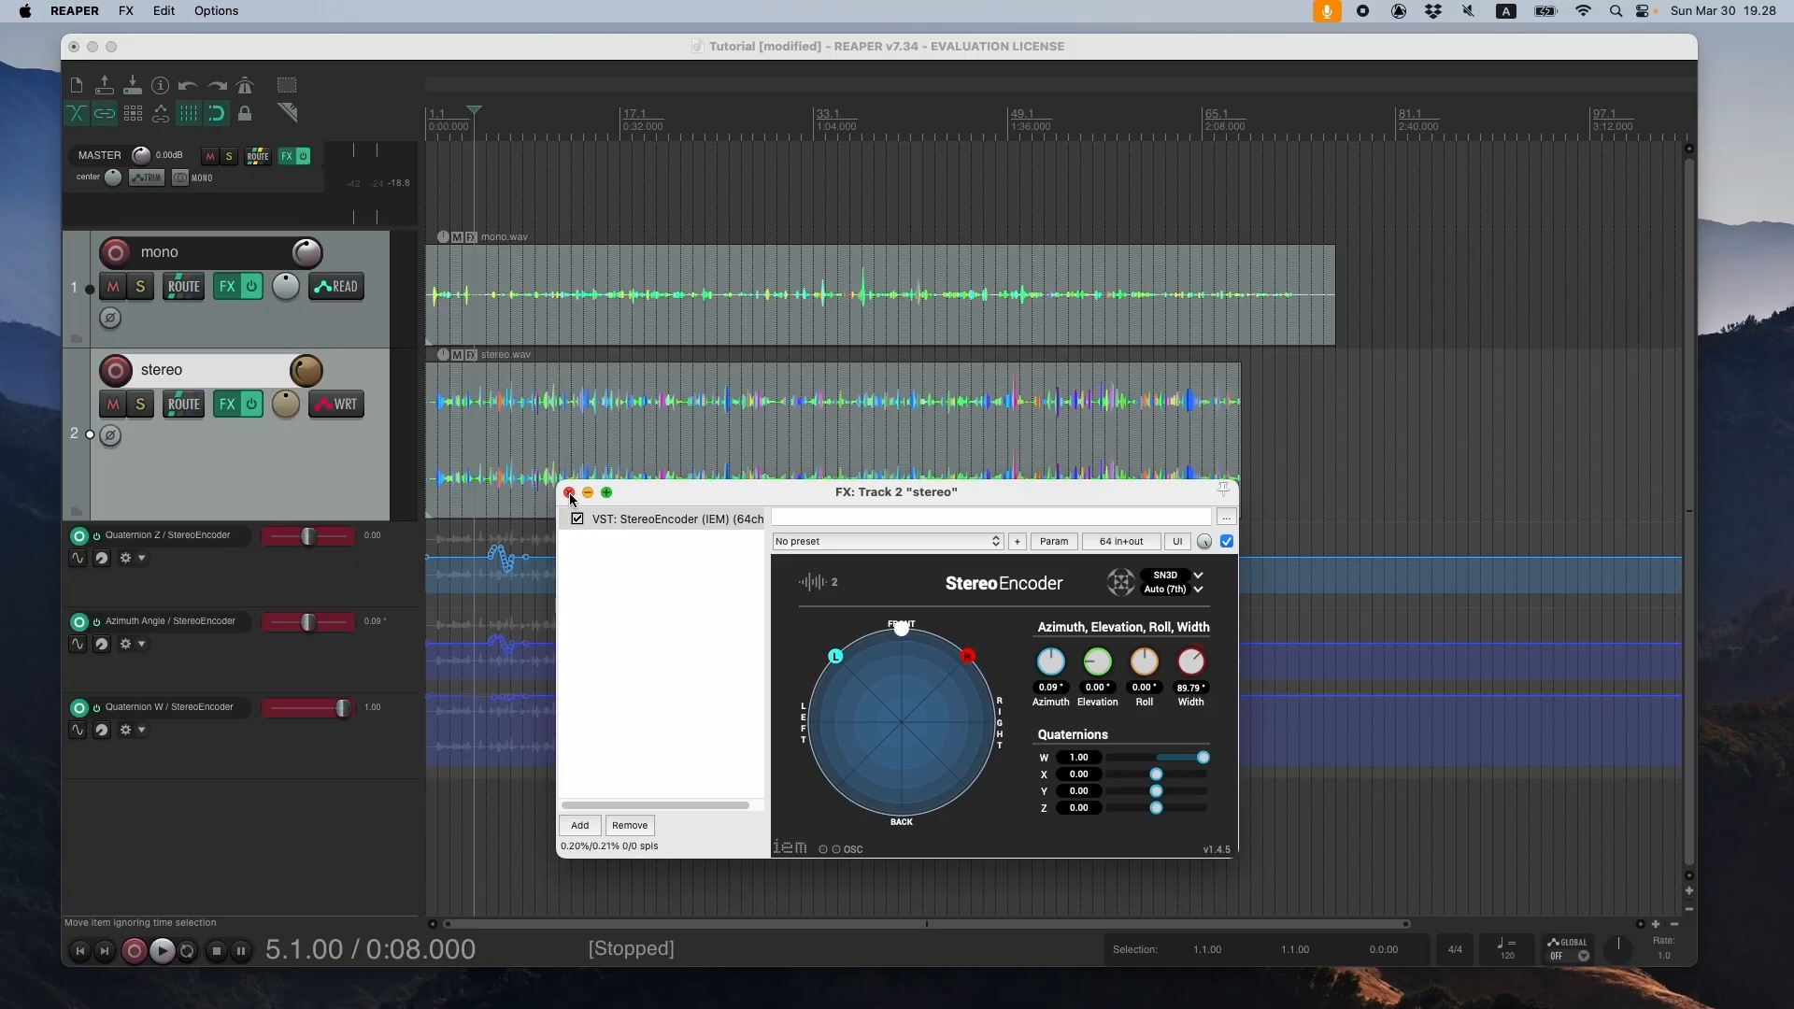
- Set the stereo track's automation mode to Read and hide all of its envelopes
{"action": "left_click", "coordinate": [336, 404]}
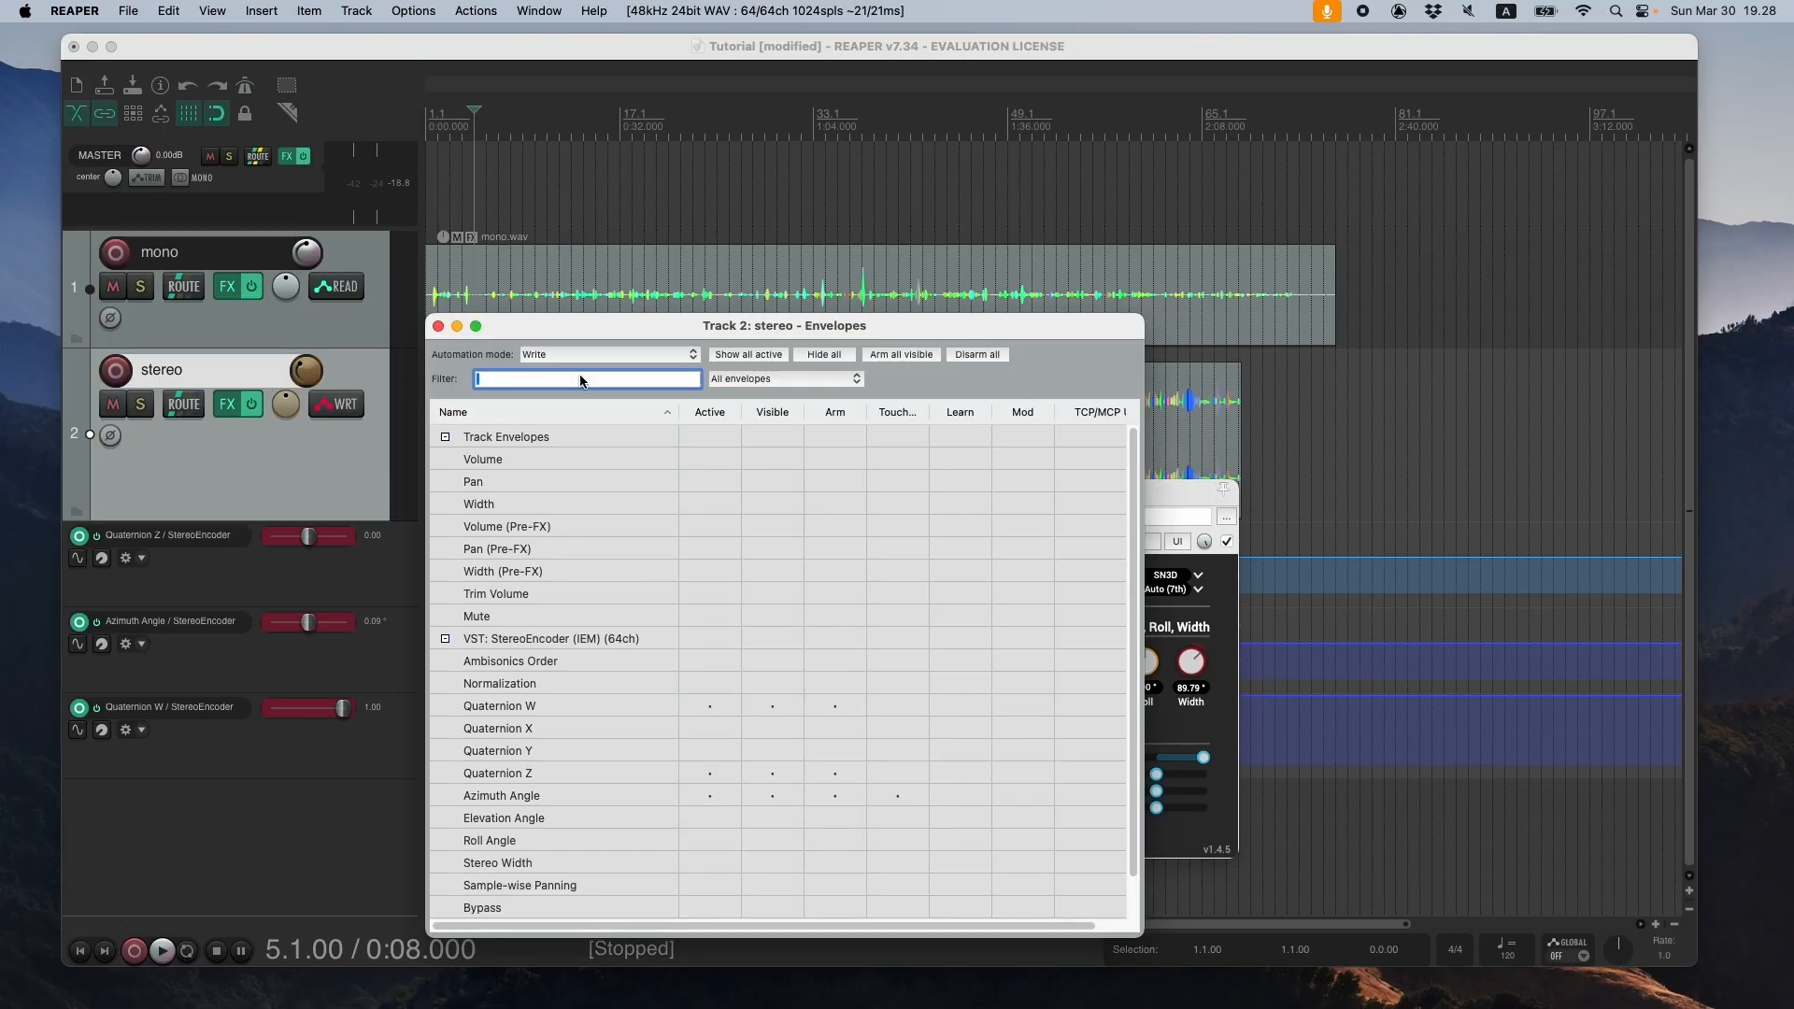
{"action": "left_click", "coordinate": [602, 359]}
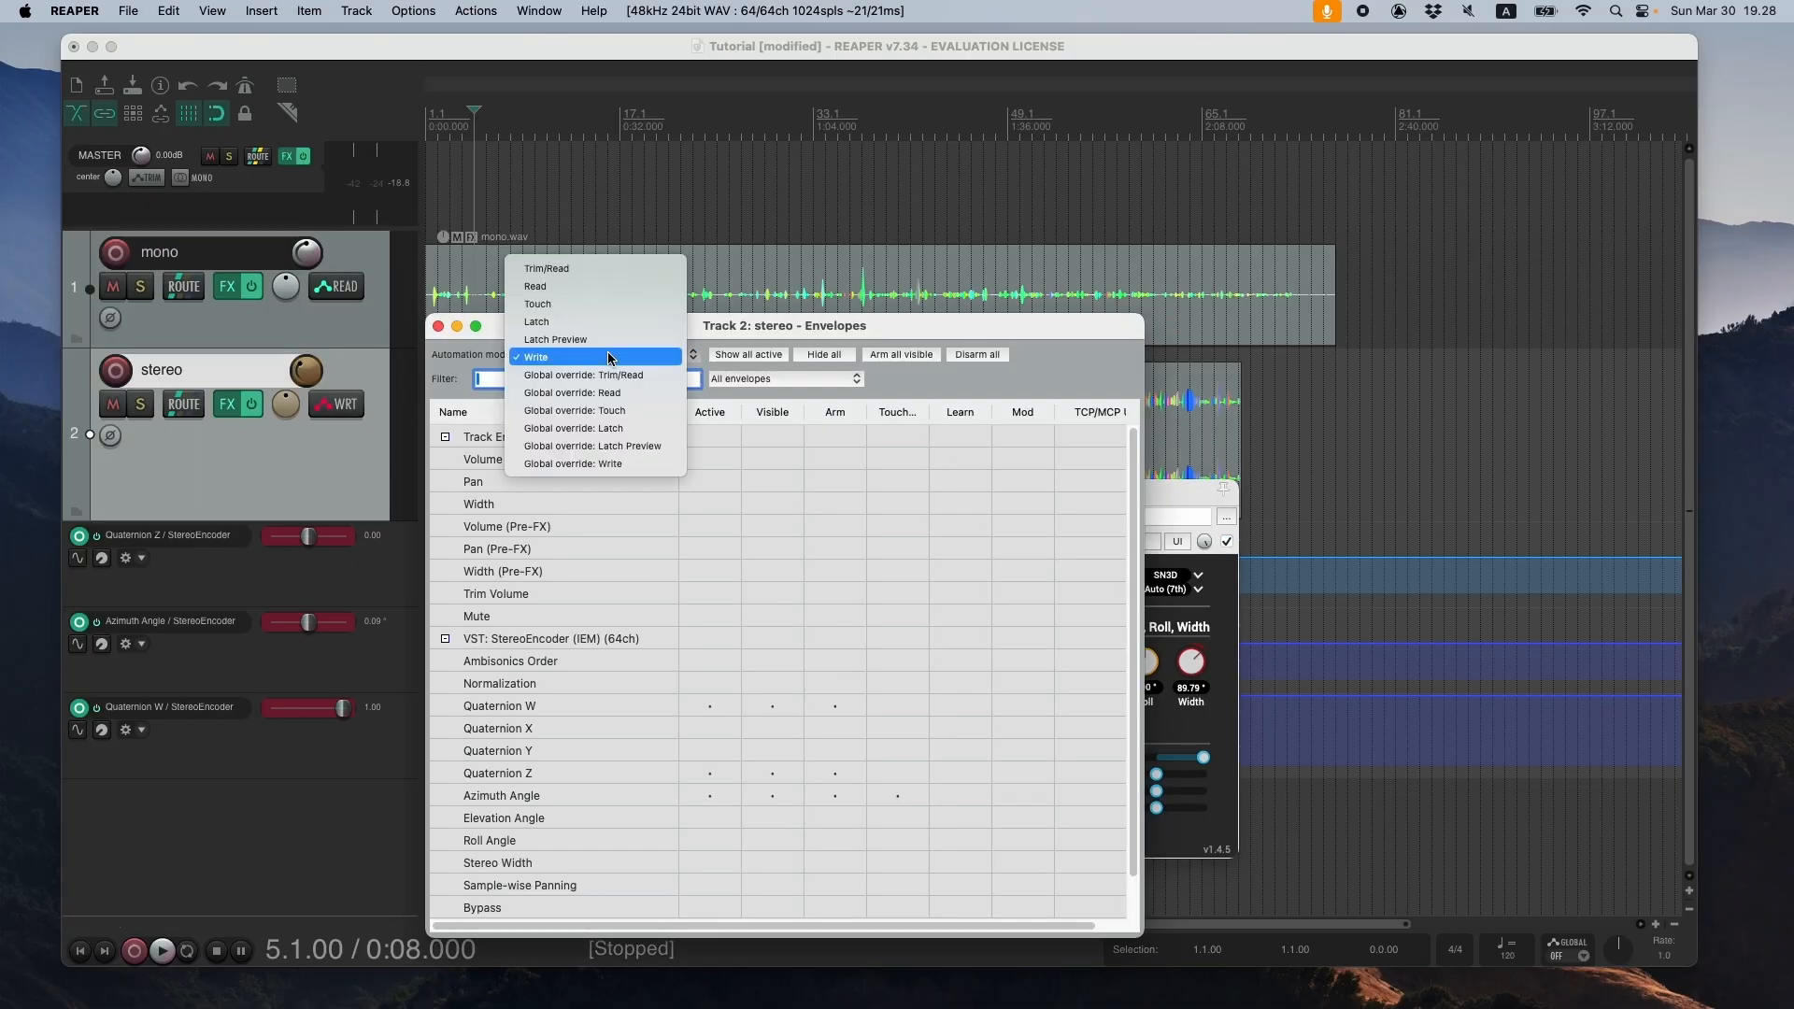
{"action": "left_click", "coordinate": [604, 287]}
{"action": "left_click_drag", "start_coordinate": [618, 328], "coordinate": [825, 253]}
{"action": "left_click", "coordinate": [1028, 279]}
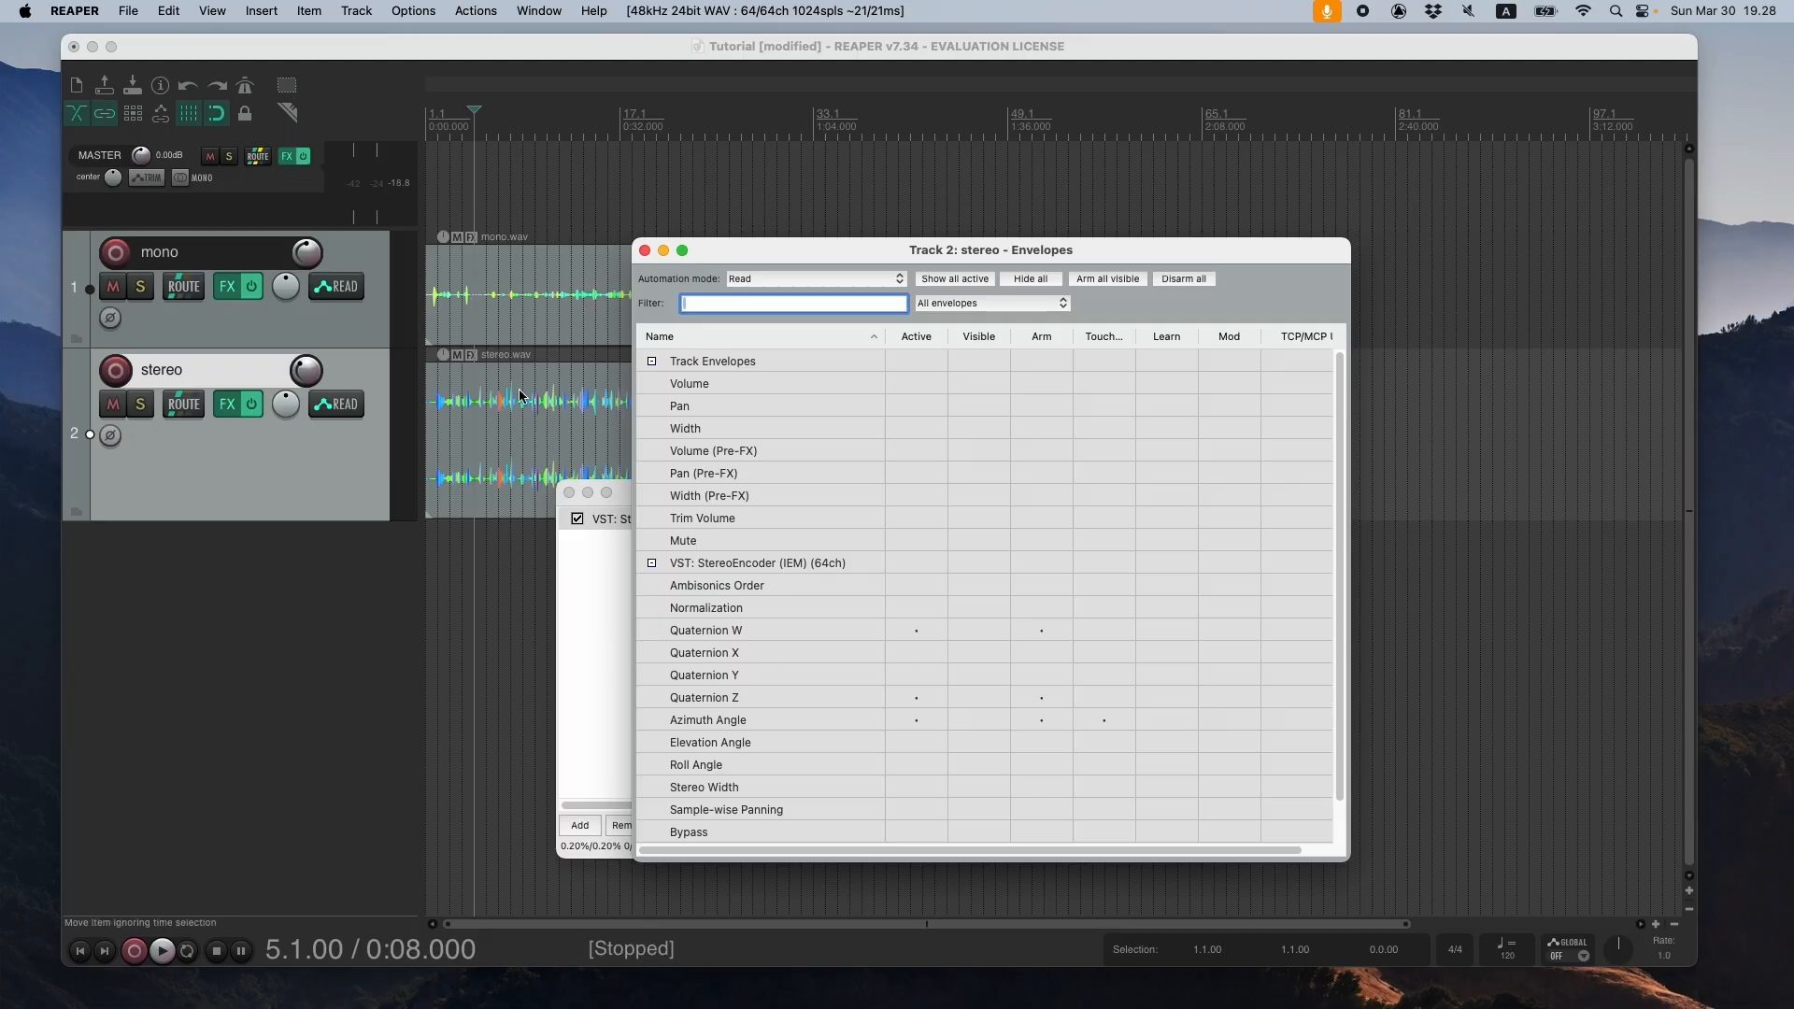
- Close the stereo track's envelope window, reposition the StereoEncoder window and return the playhead to the project start
{"action": "left_click_drag", "start_coordinate": [829, 261], "coordinate": [1055, 277]}
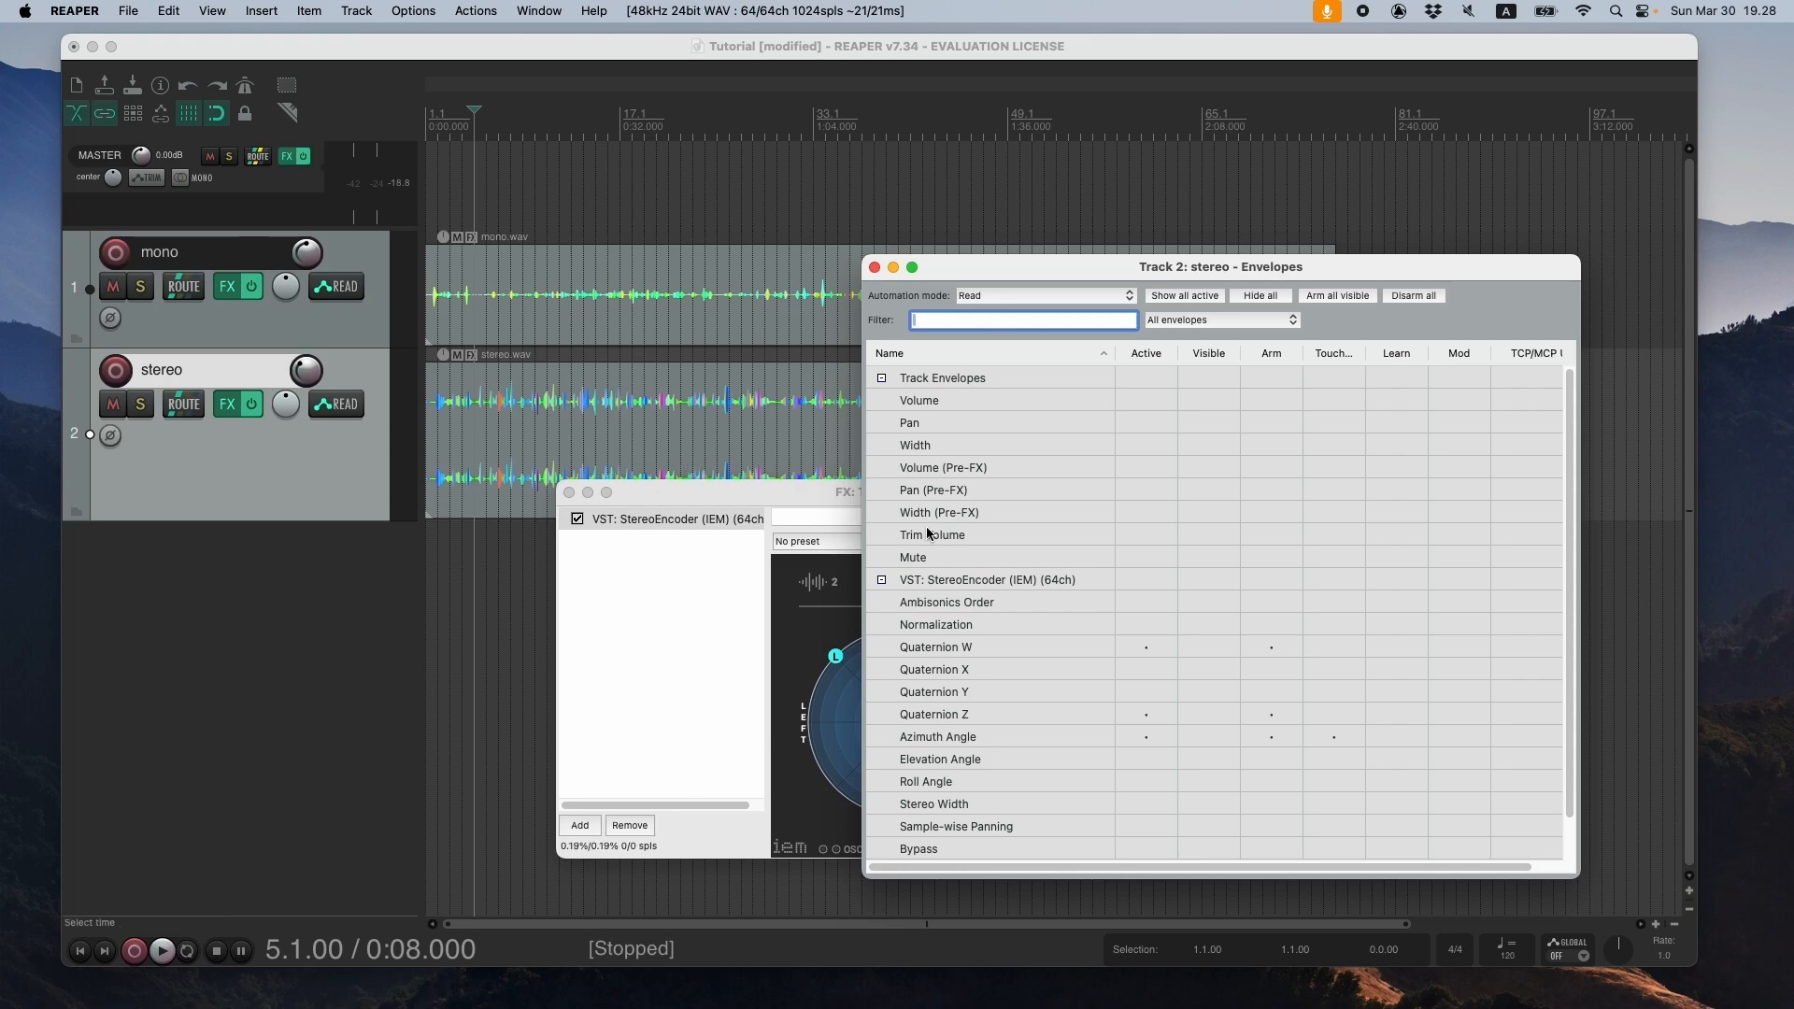
{"action": "left_click", "coordinate": [875, 269]}
{"action": "left_click_drag", "start_coordinate": [858, 495], "coordinate": [911, 476]}
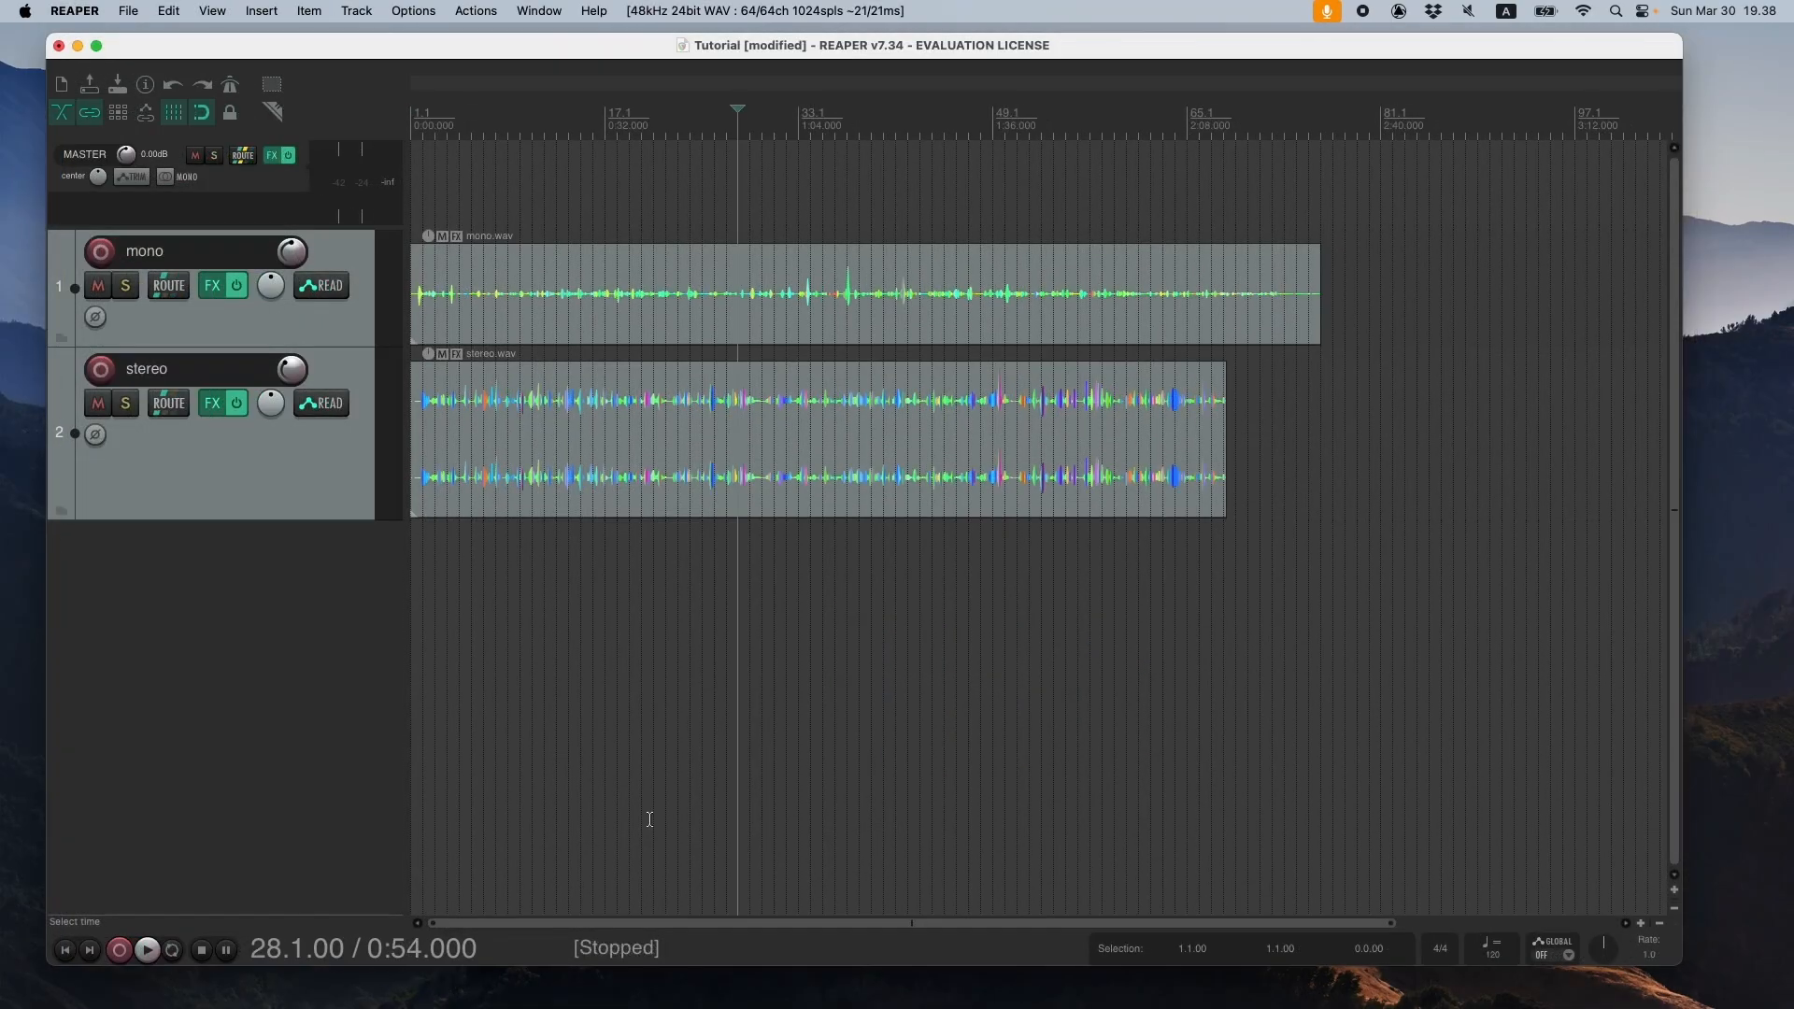
{"action": "left_click", "coordinate": [64, 951]}
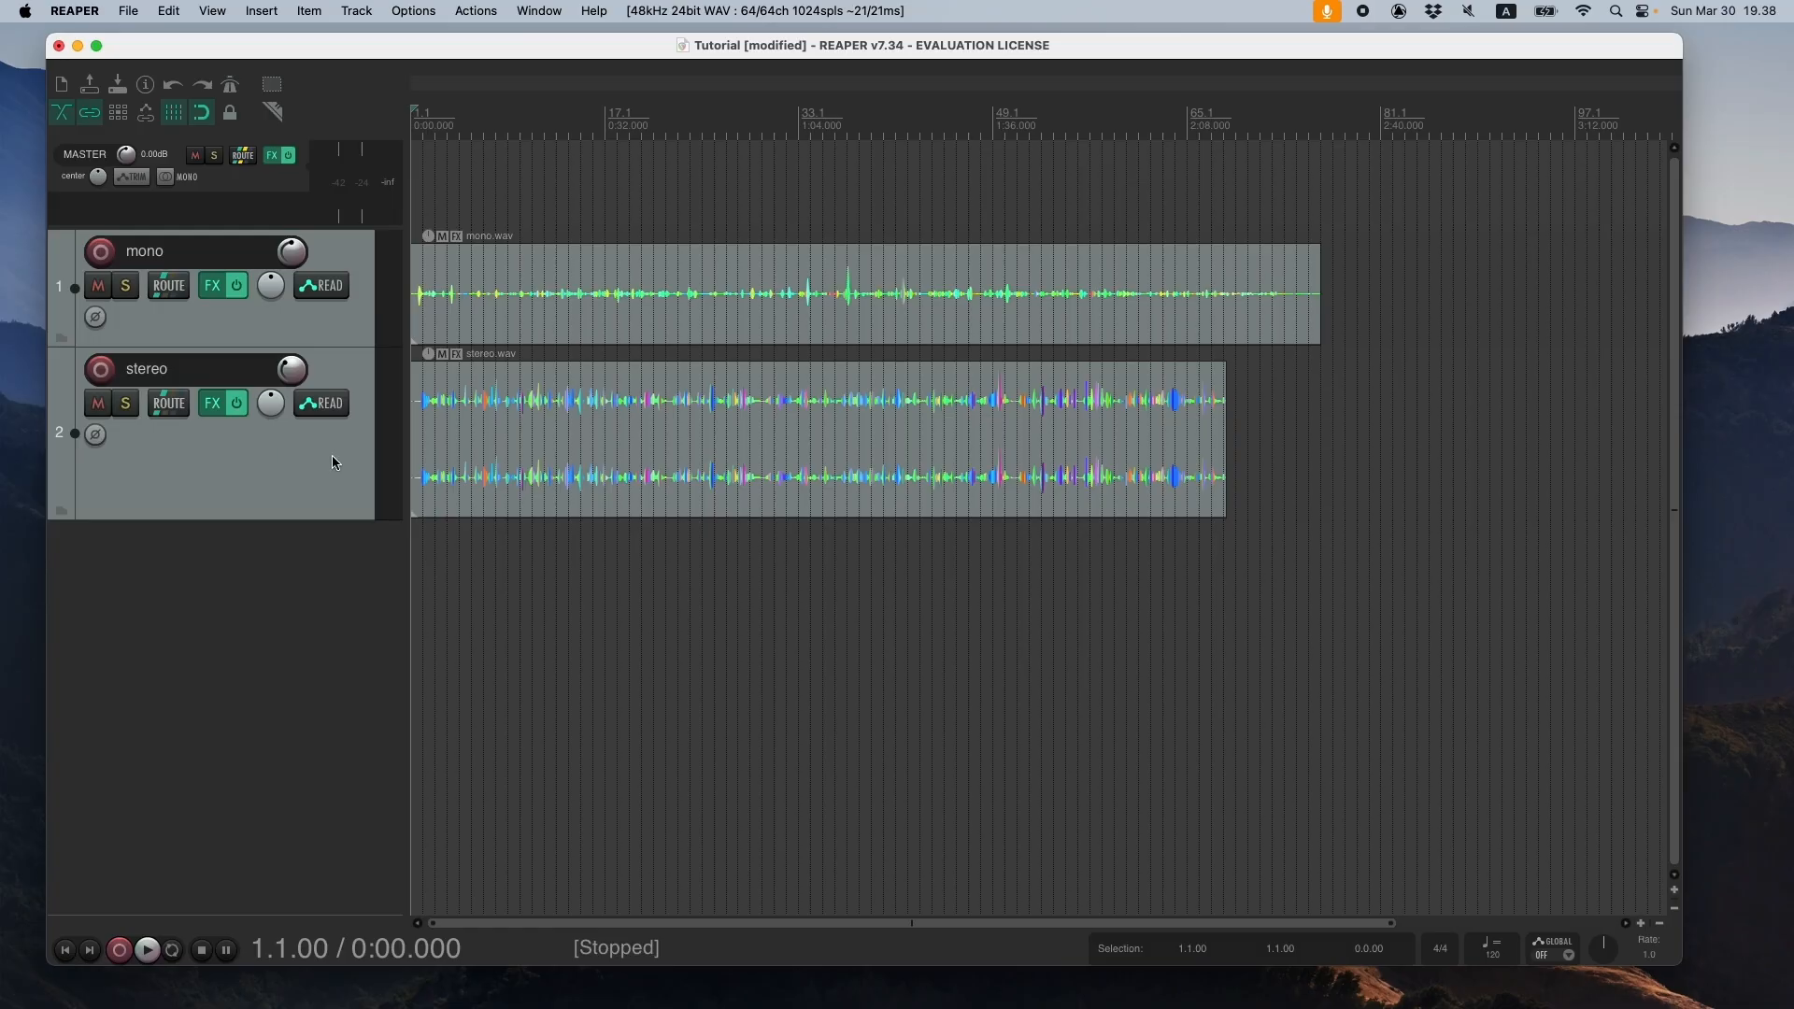
- Insert a new track below the stereo track and increase its height
{"action": "left_click", "coordinate": [278, 469]}
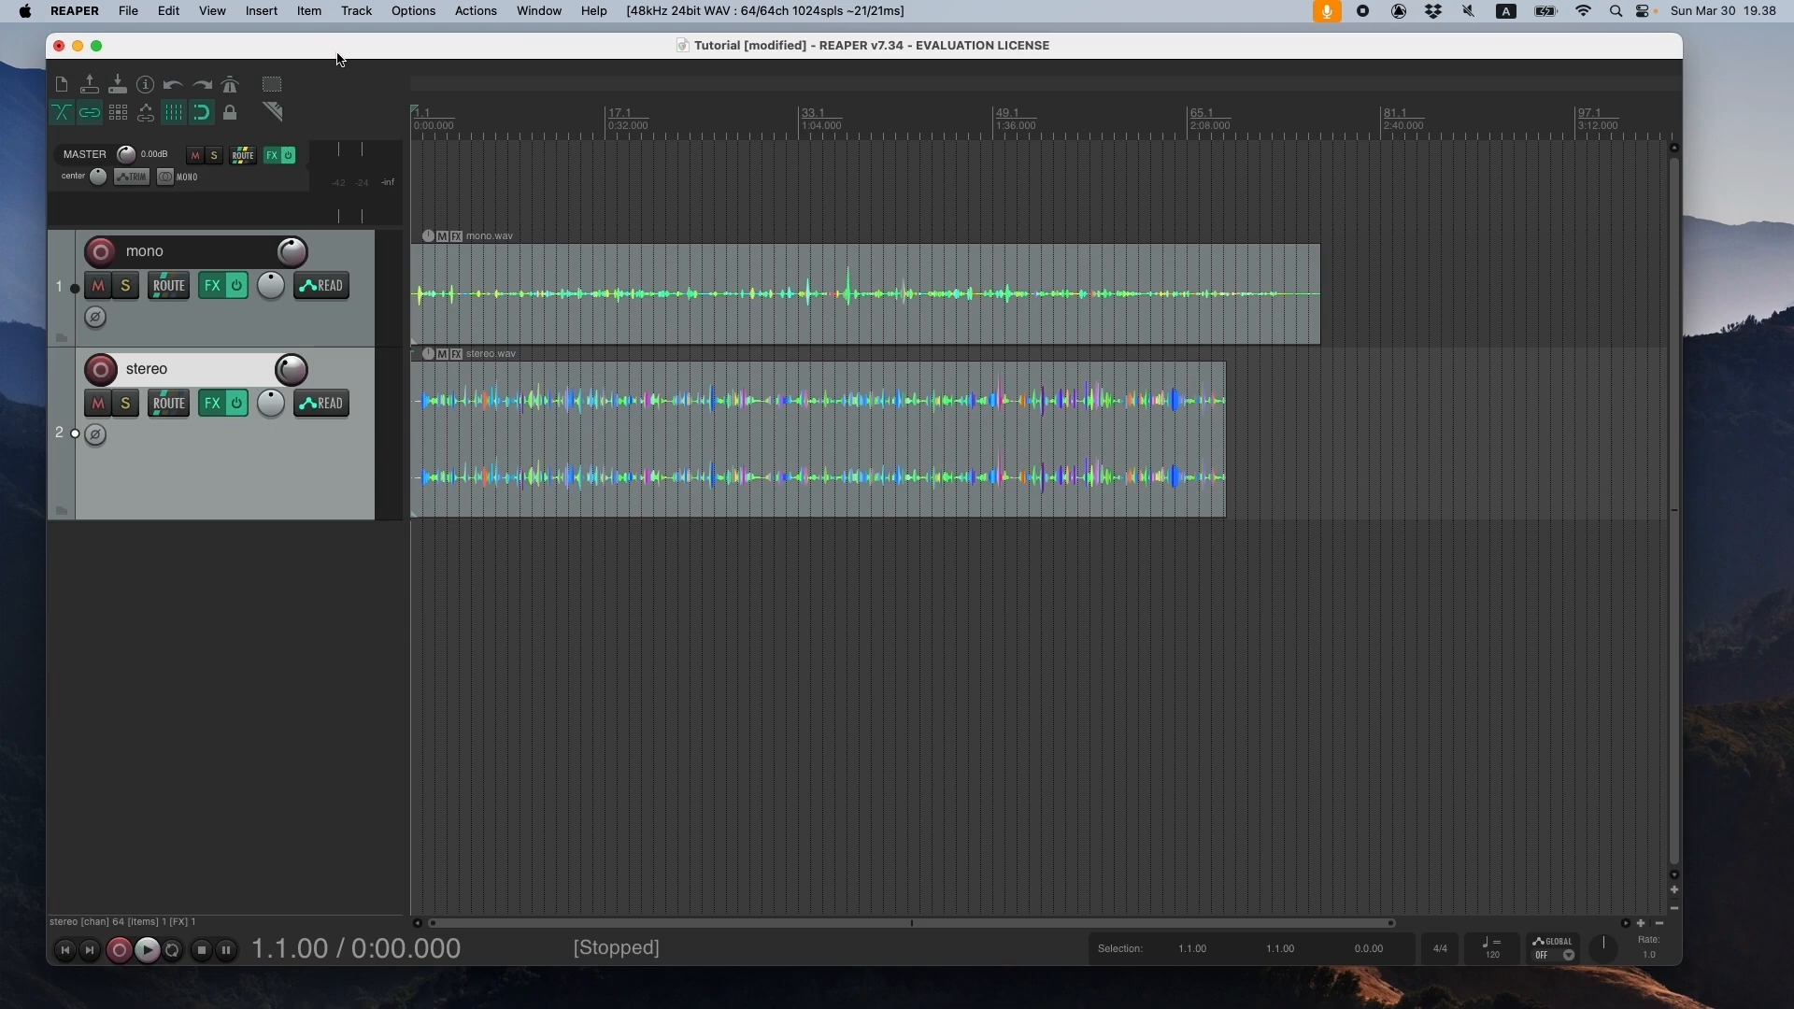
{"action": "left_click", "coordinate": [357, 11]}
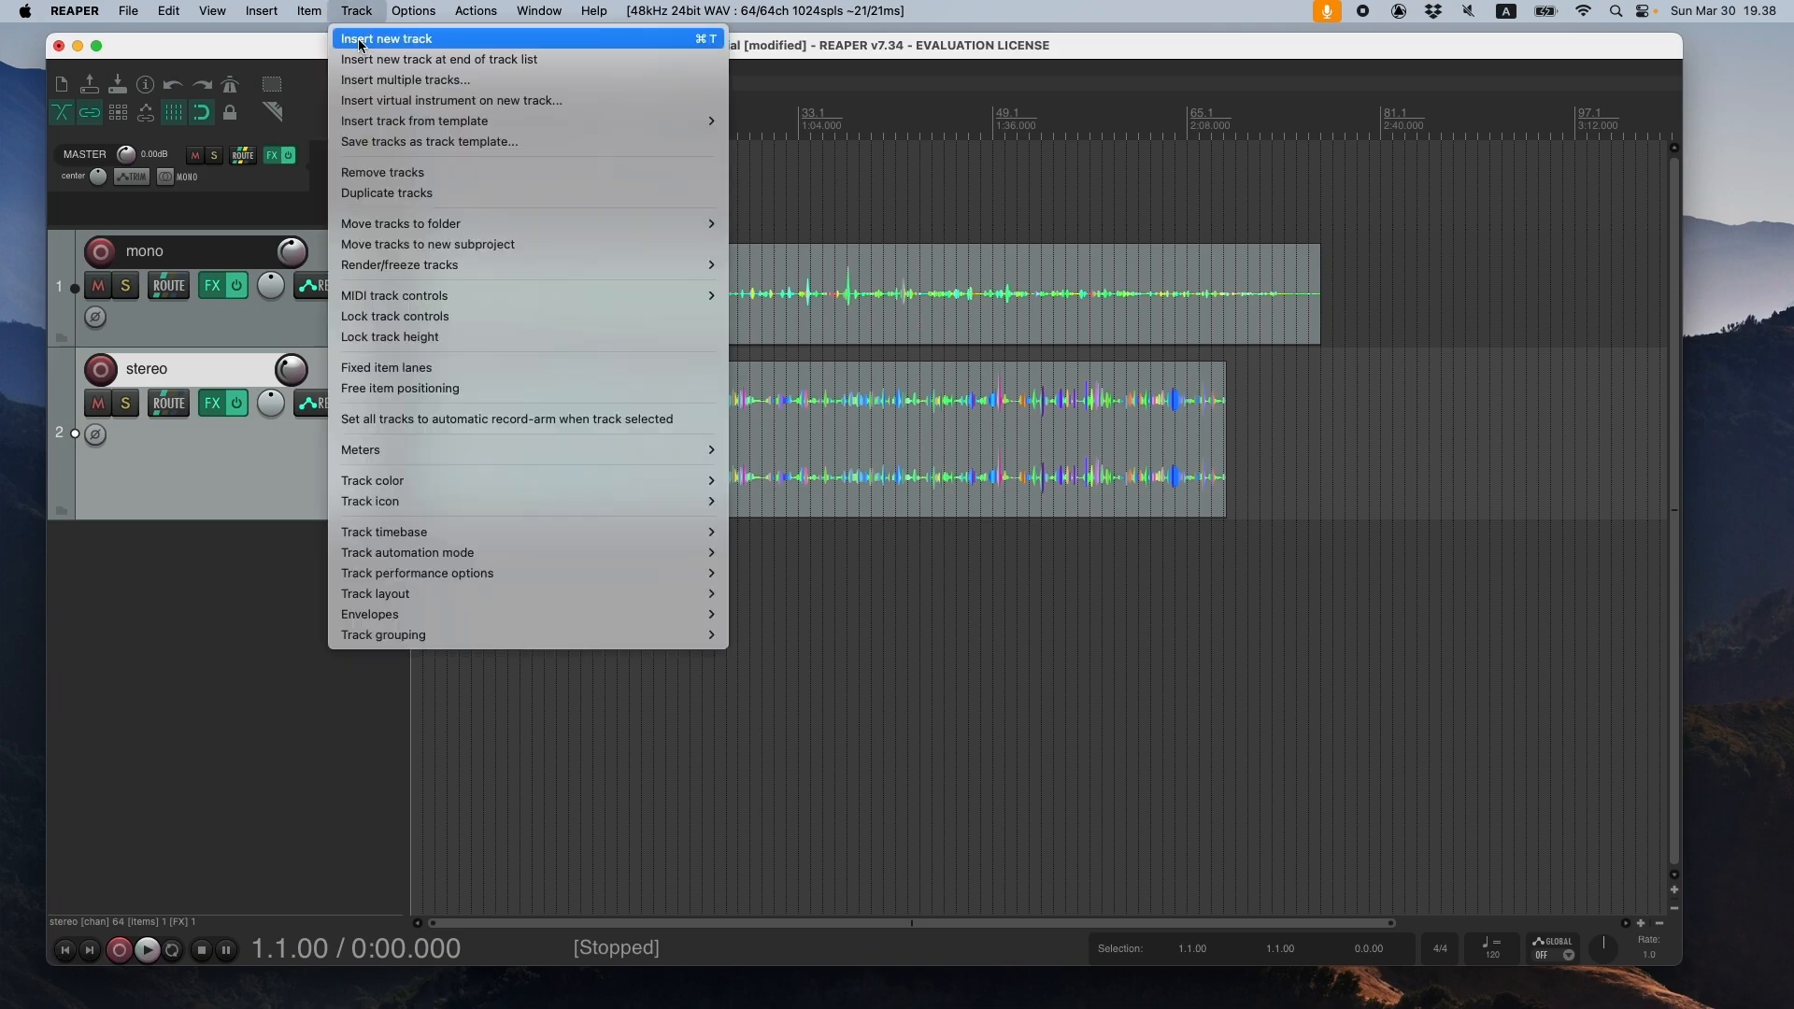
{"action": "left_click", "coordinate": [418, 43]}
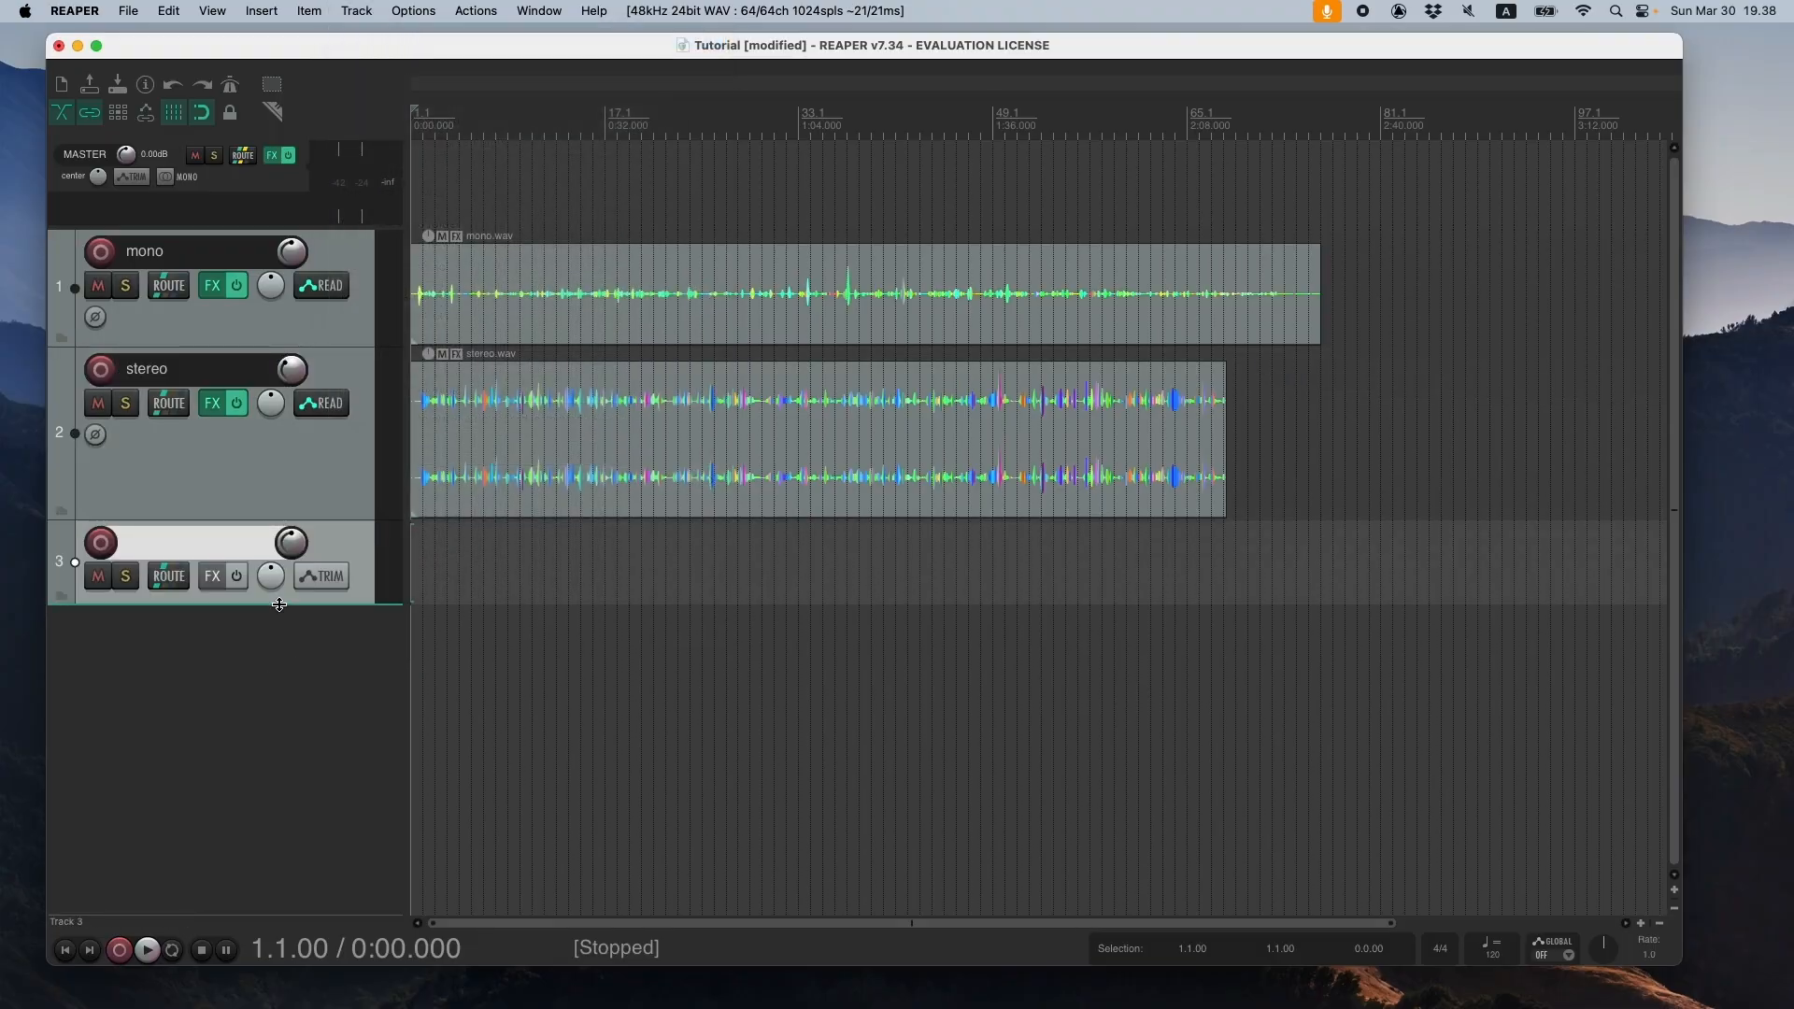
{"action": "left_click_drag", "start_coordinate": [279, 605], "coordinate": [276, 756]}
- Set track 3's channel count to 64 in its routing settings and close them
{"action": "left_click", "coordinate": [169, 577]}
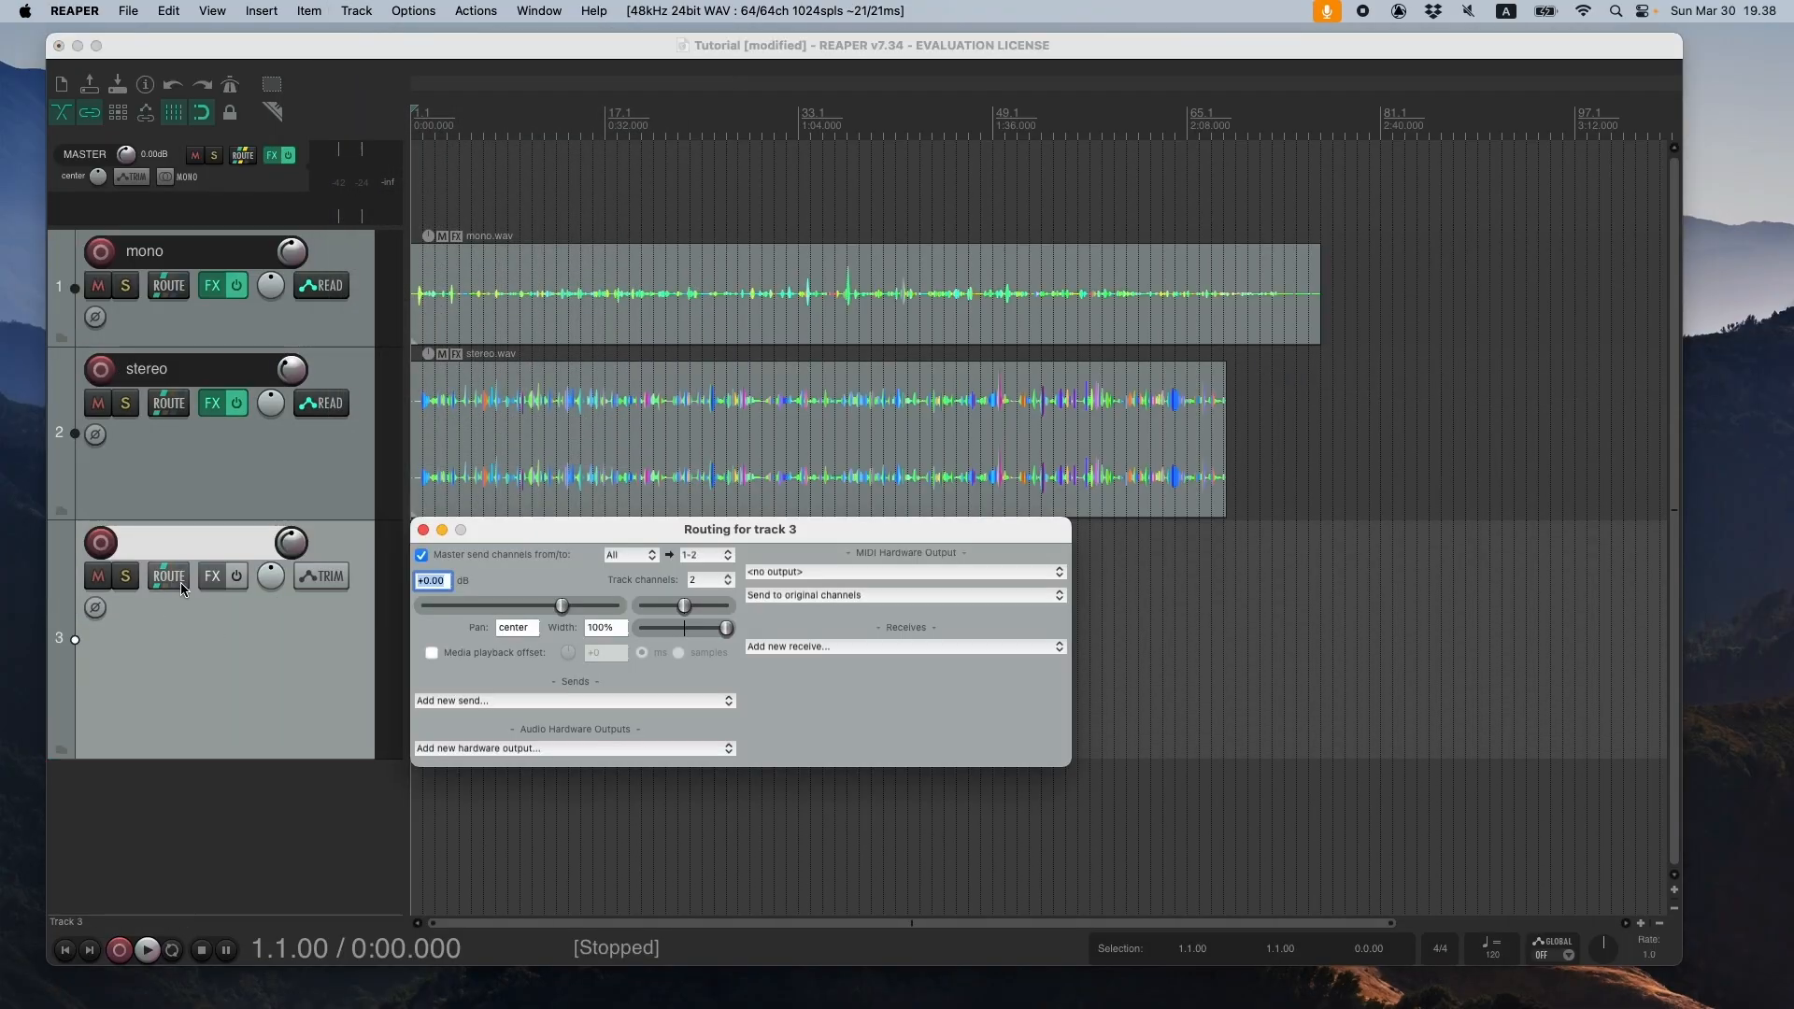
{"action": "left_click", "coordinate": [710, 589]}
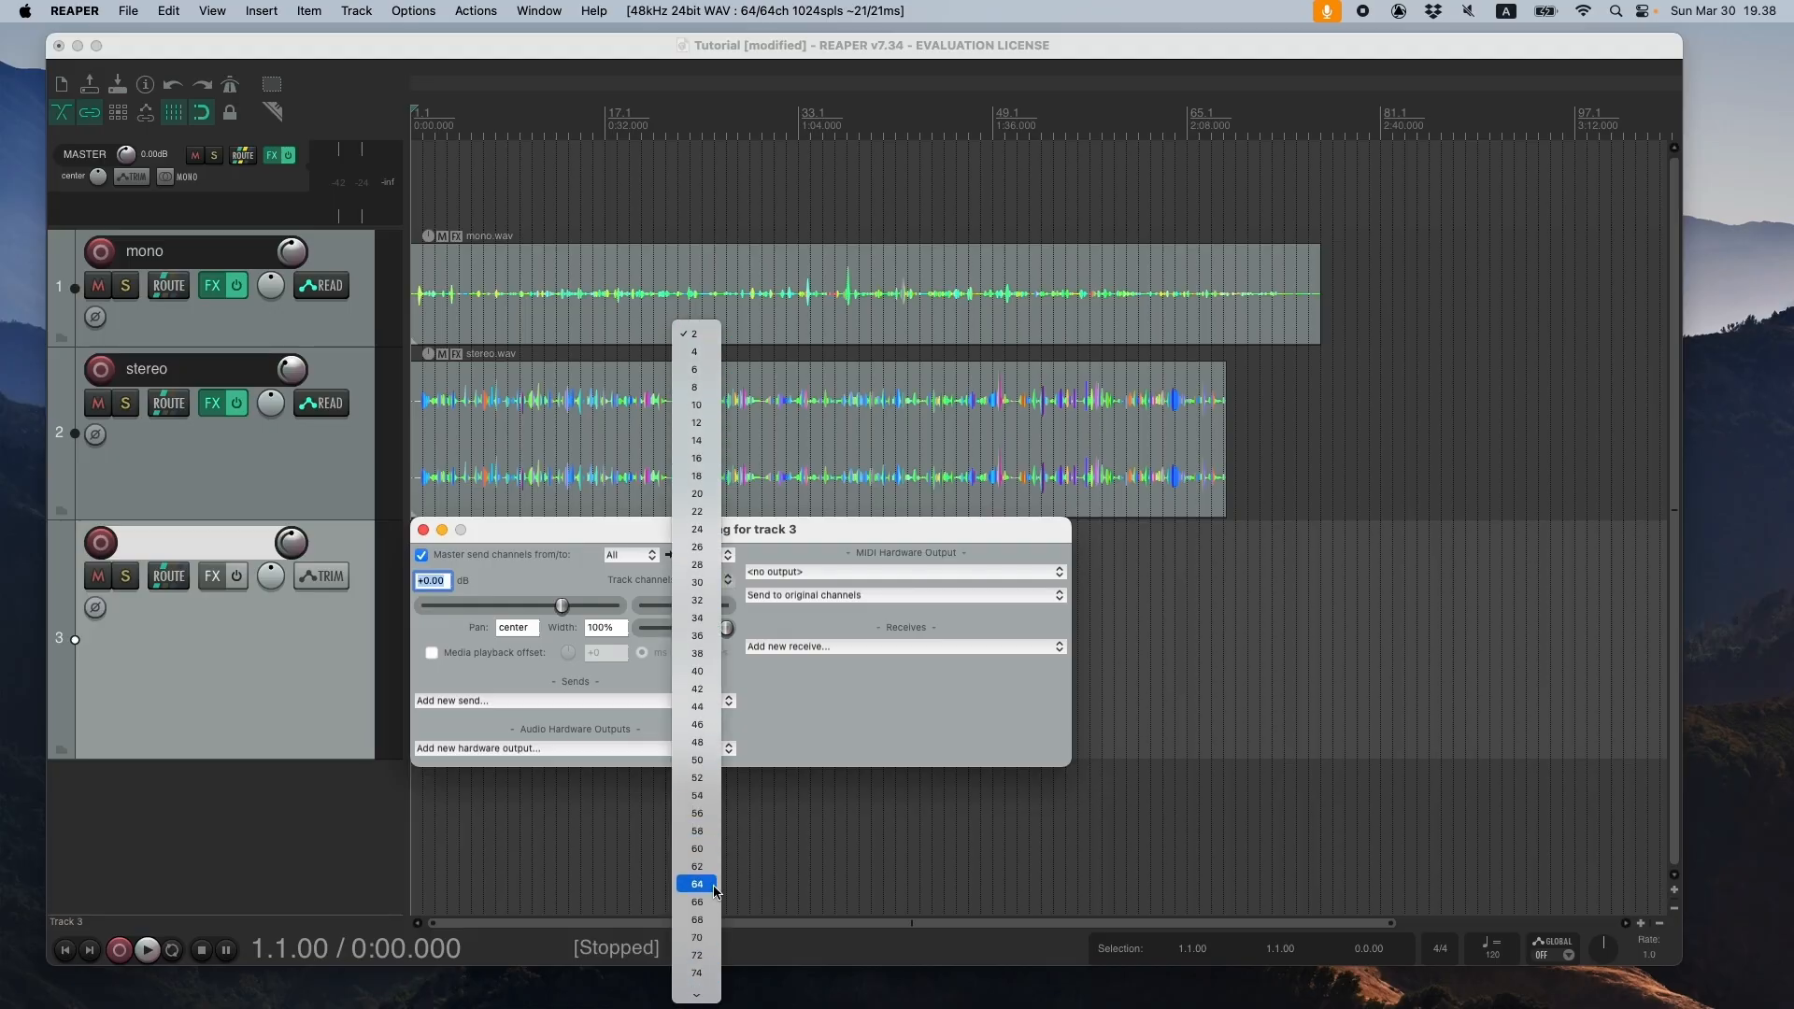
{"action": "left_click", "coordinate": [714, 891]}
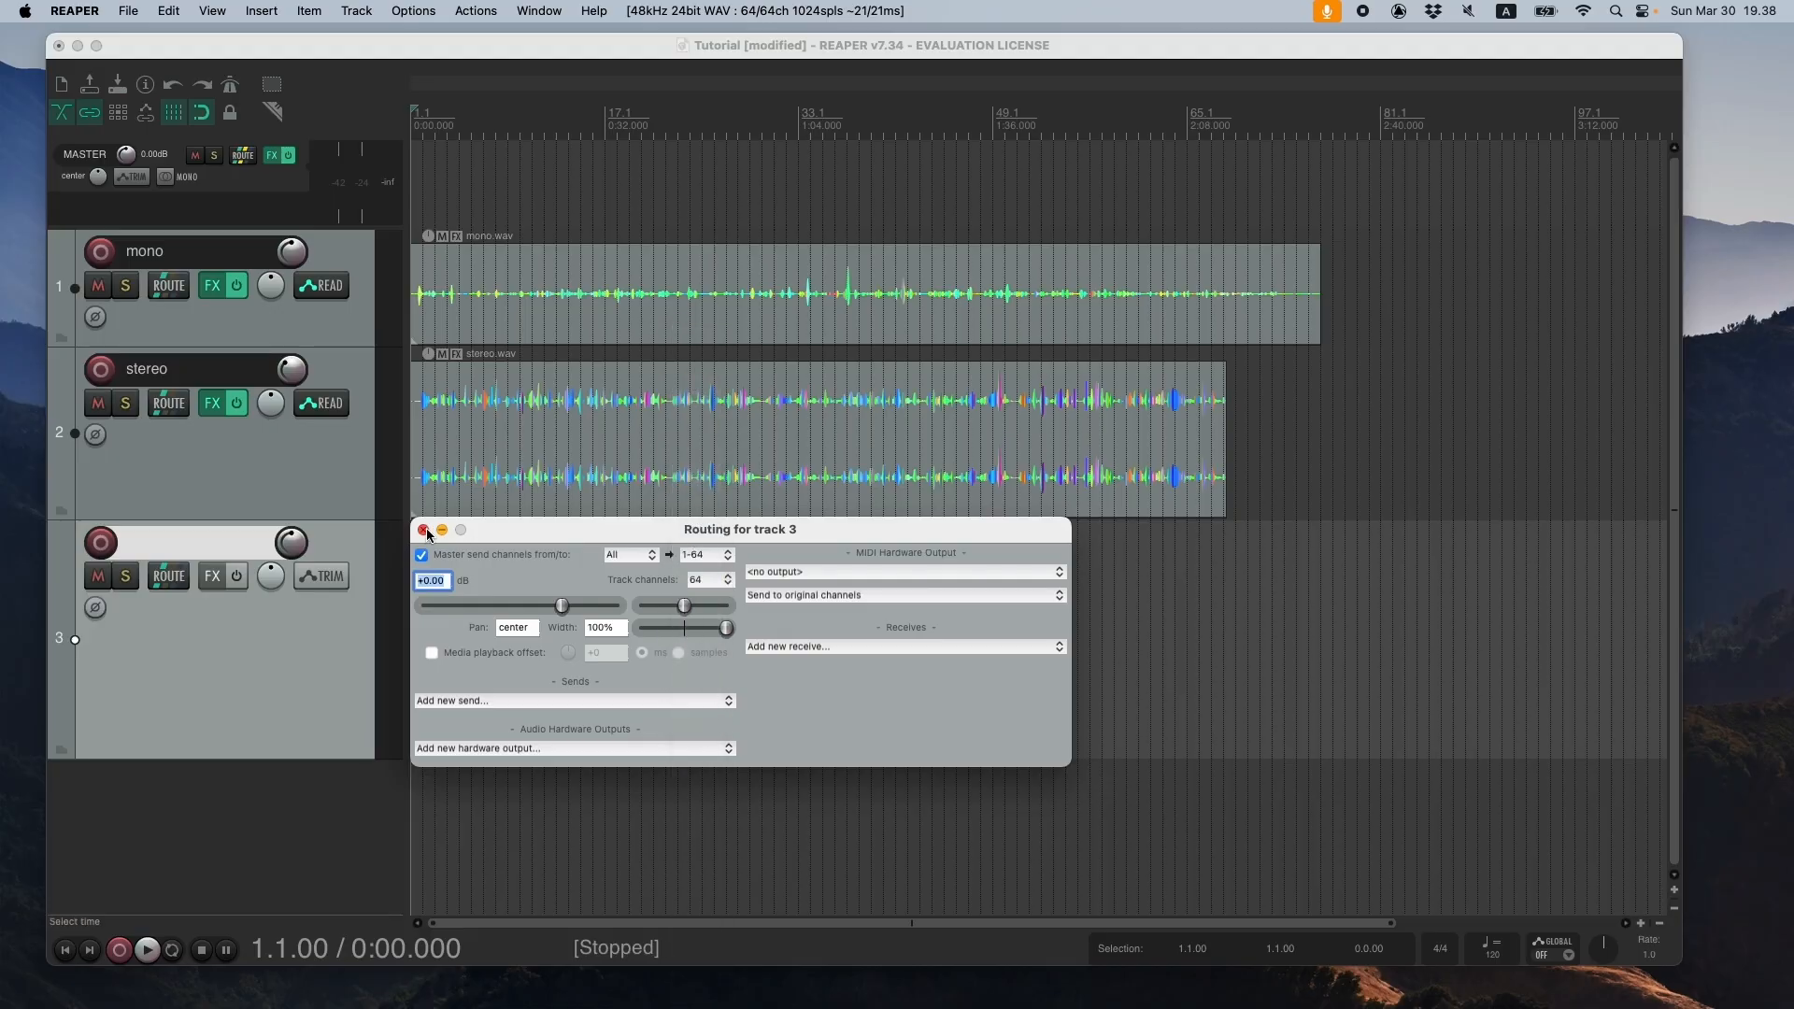
{"action": "left_click", "coordinate": [423, 530]}
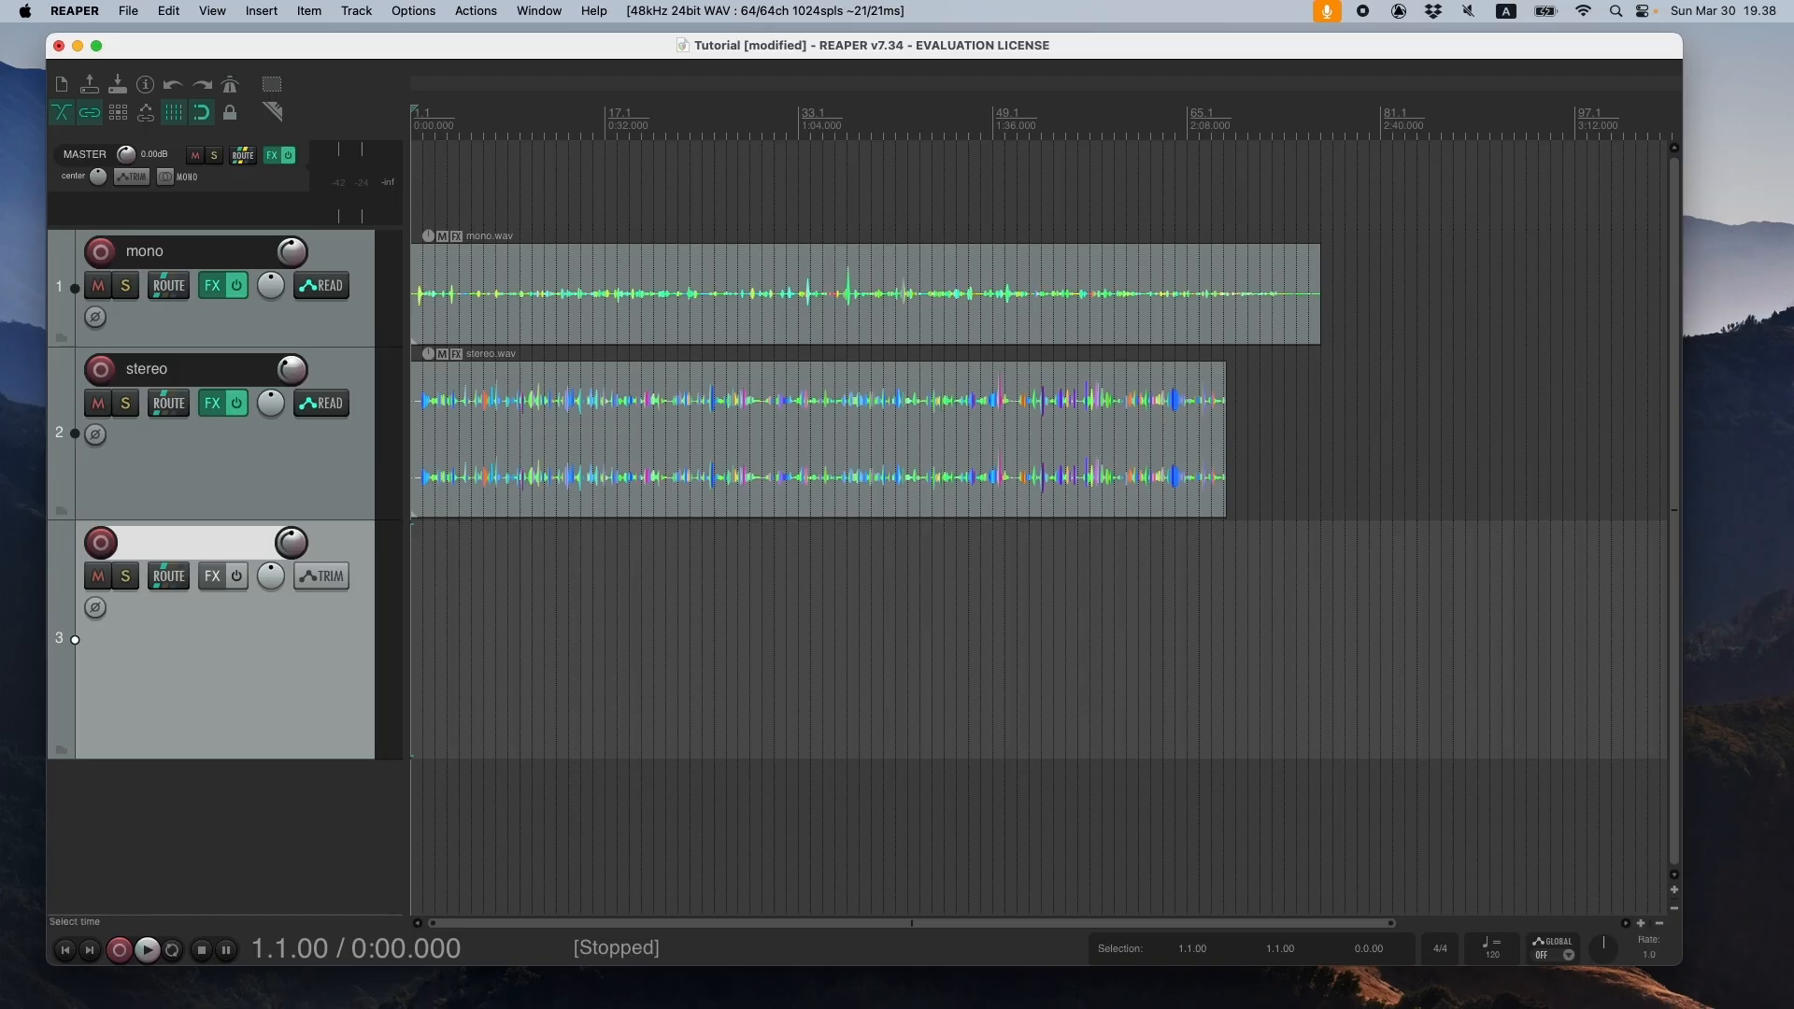
- Import 5.1.wav from the audio examples folder onto track 3 at the project start and minimize the Finder window
{"action": "key", "text": "super+Tab"}
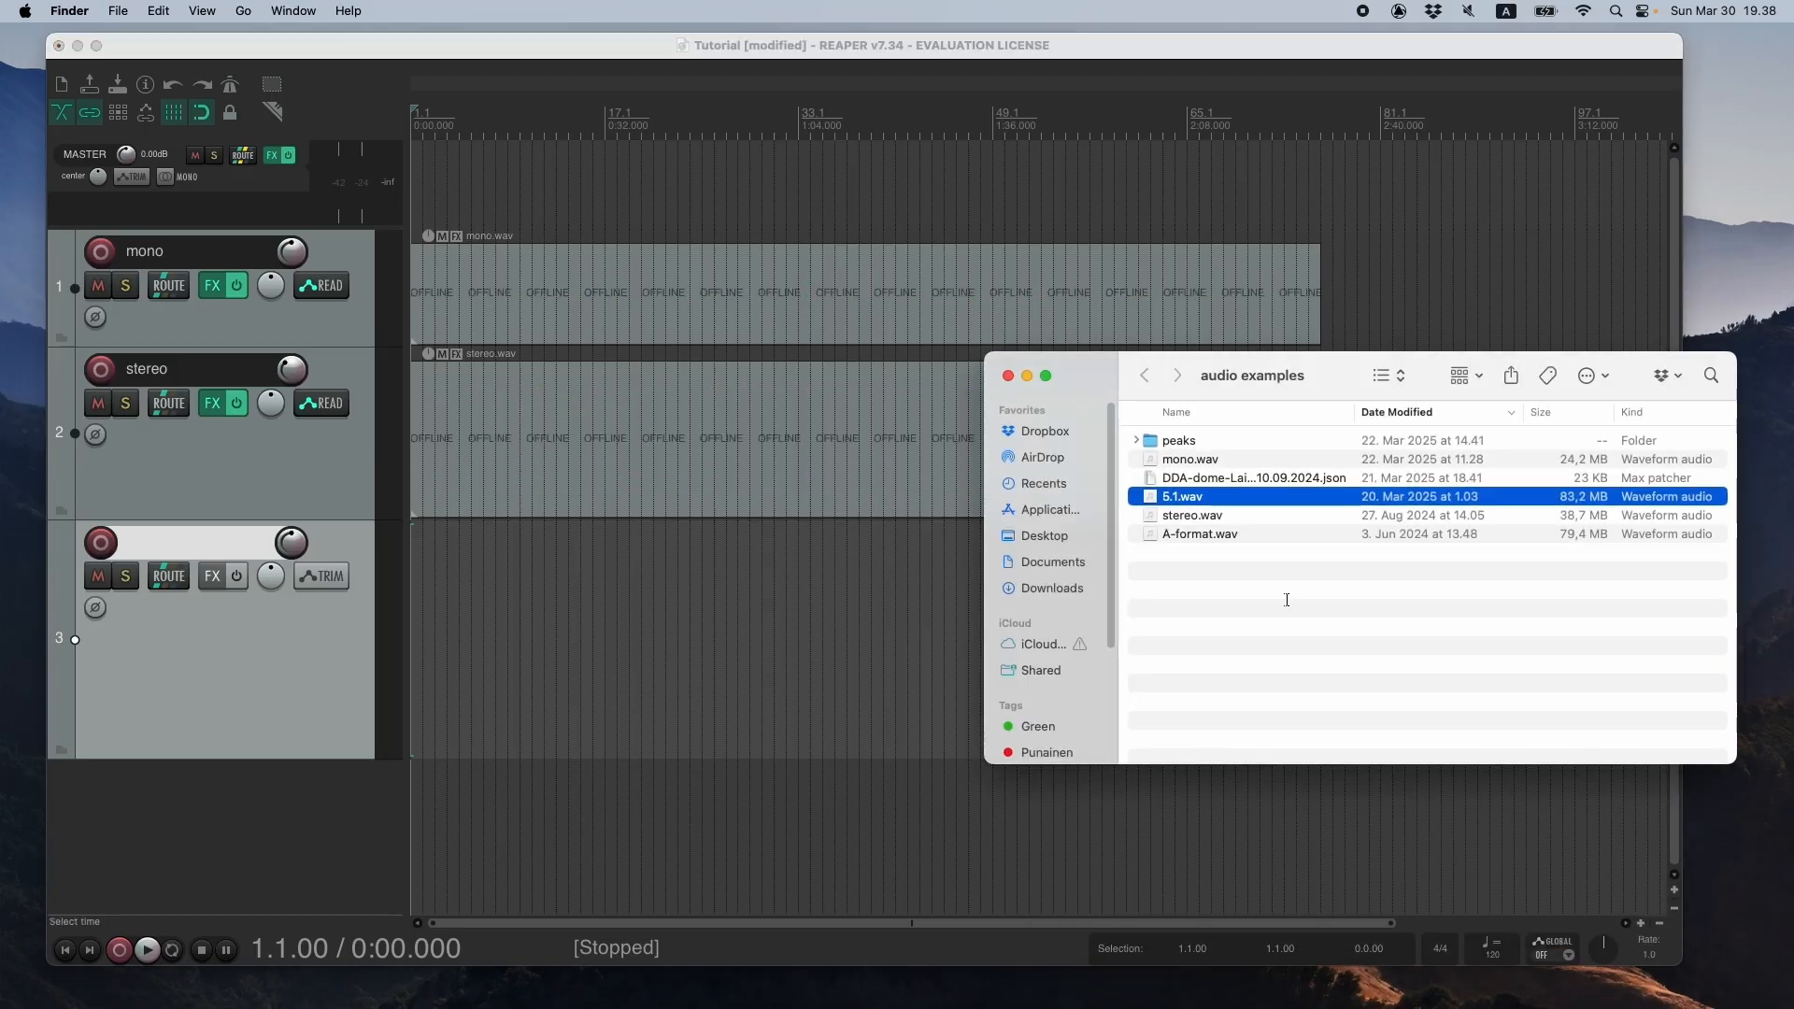
{"action": "left_click", "coordinate": [1195, 533]}
{"action": "left_click", "coordinate": [1191, 500]}
{"action": "left_click_drag", "start_coordinate": [1191, 500], "coordinate": [374, 575]}
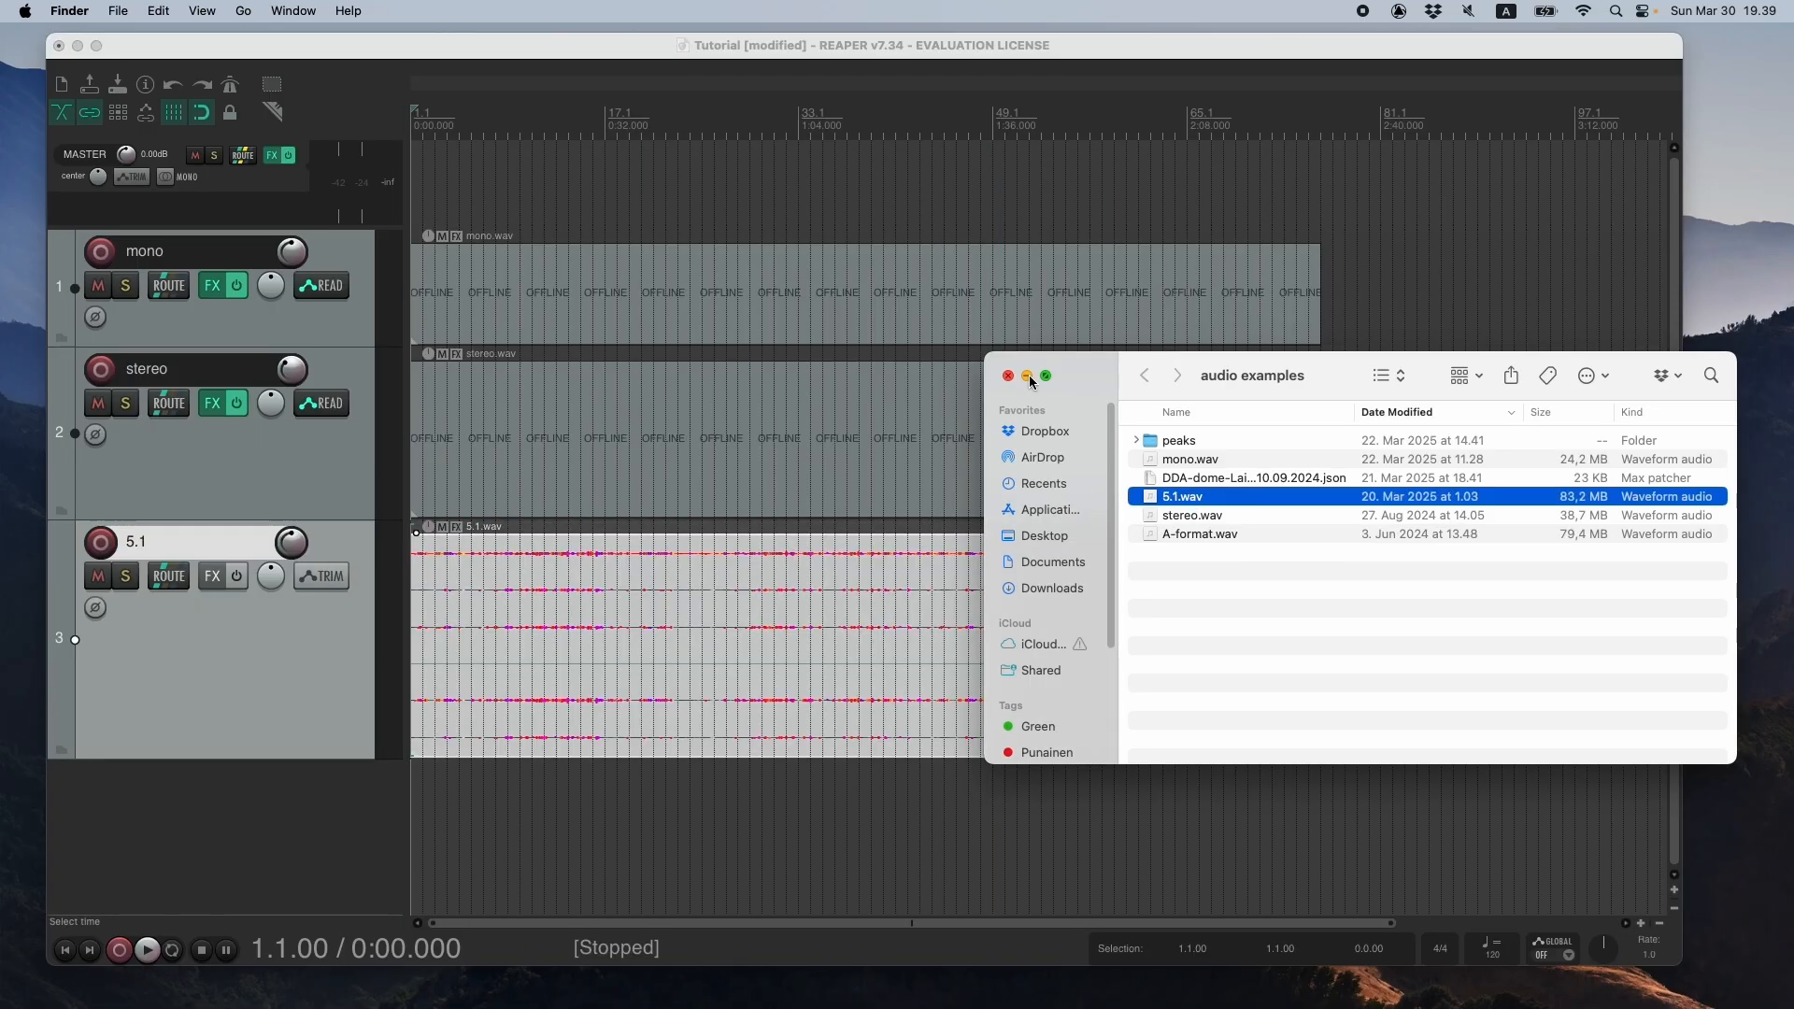
{"action": "left_click", "coordinate": [1027, 375]}
- Add the VST MultiEncoder (IEM) (64ch) plug-in to the 5.1 track
{"action": "left_click", "coordinate": [293, 648]}
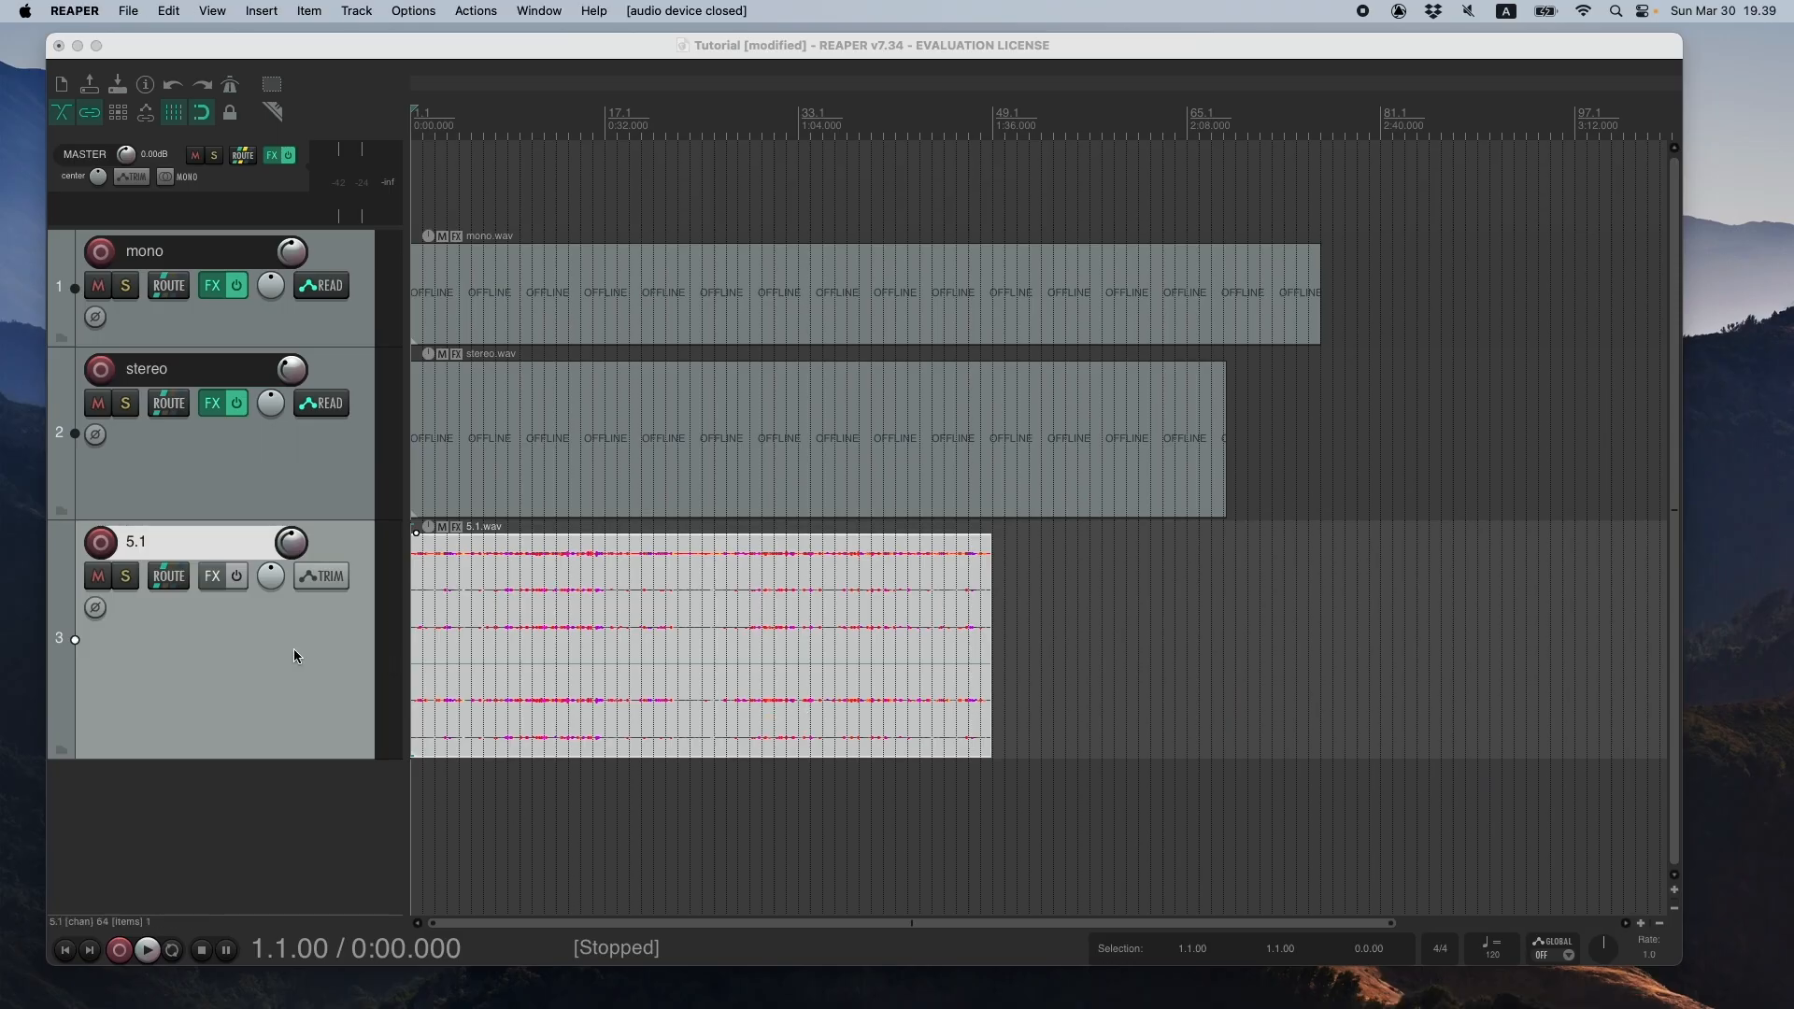
{"action": "left_click", "coordinate": [213, 576]}
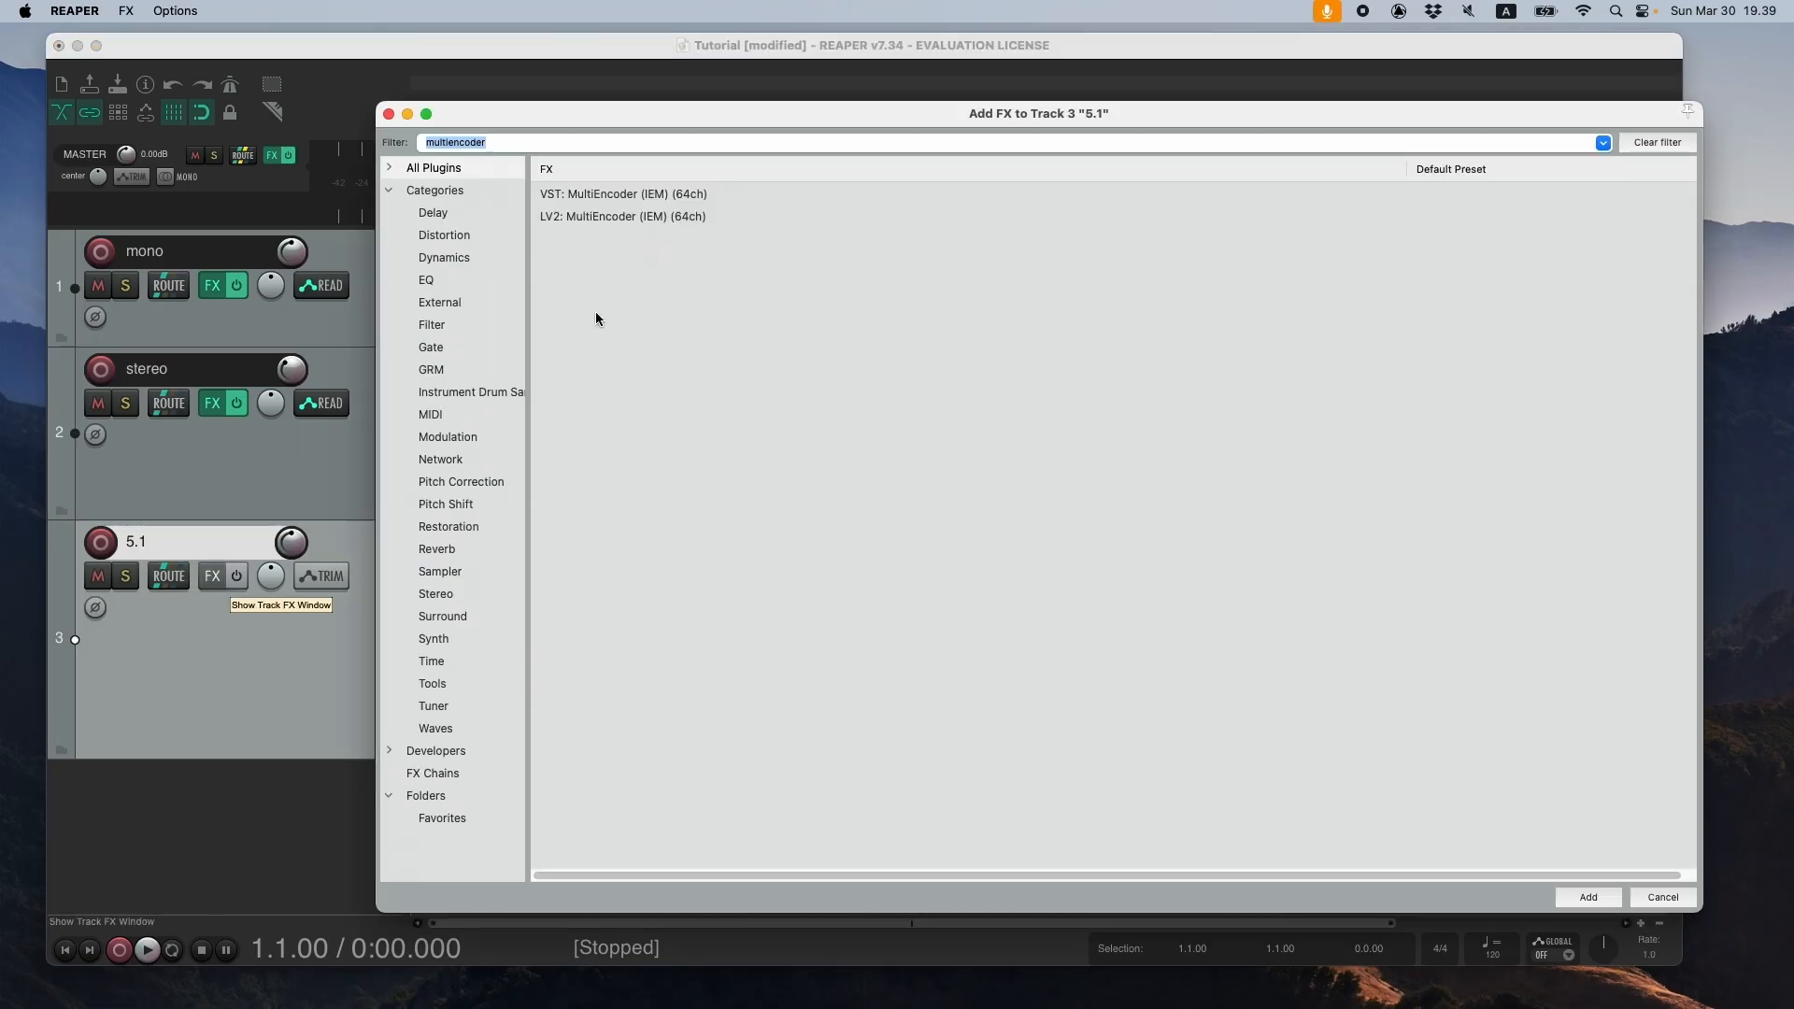
{"action": "left_click", "coordinate": [622, 194]}
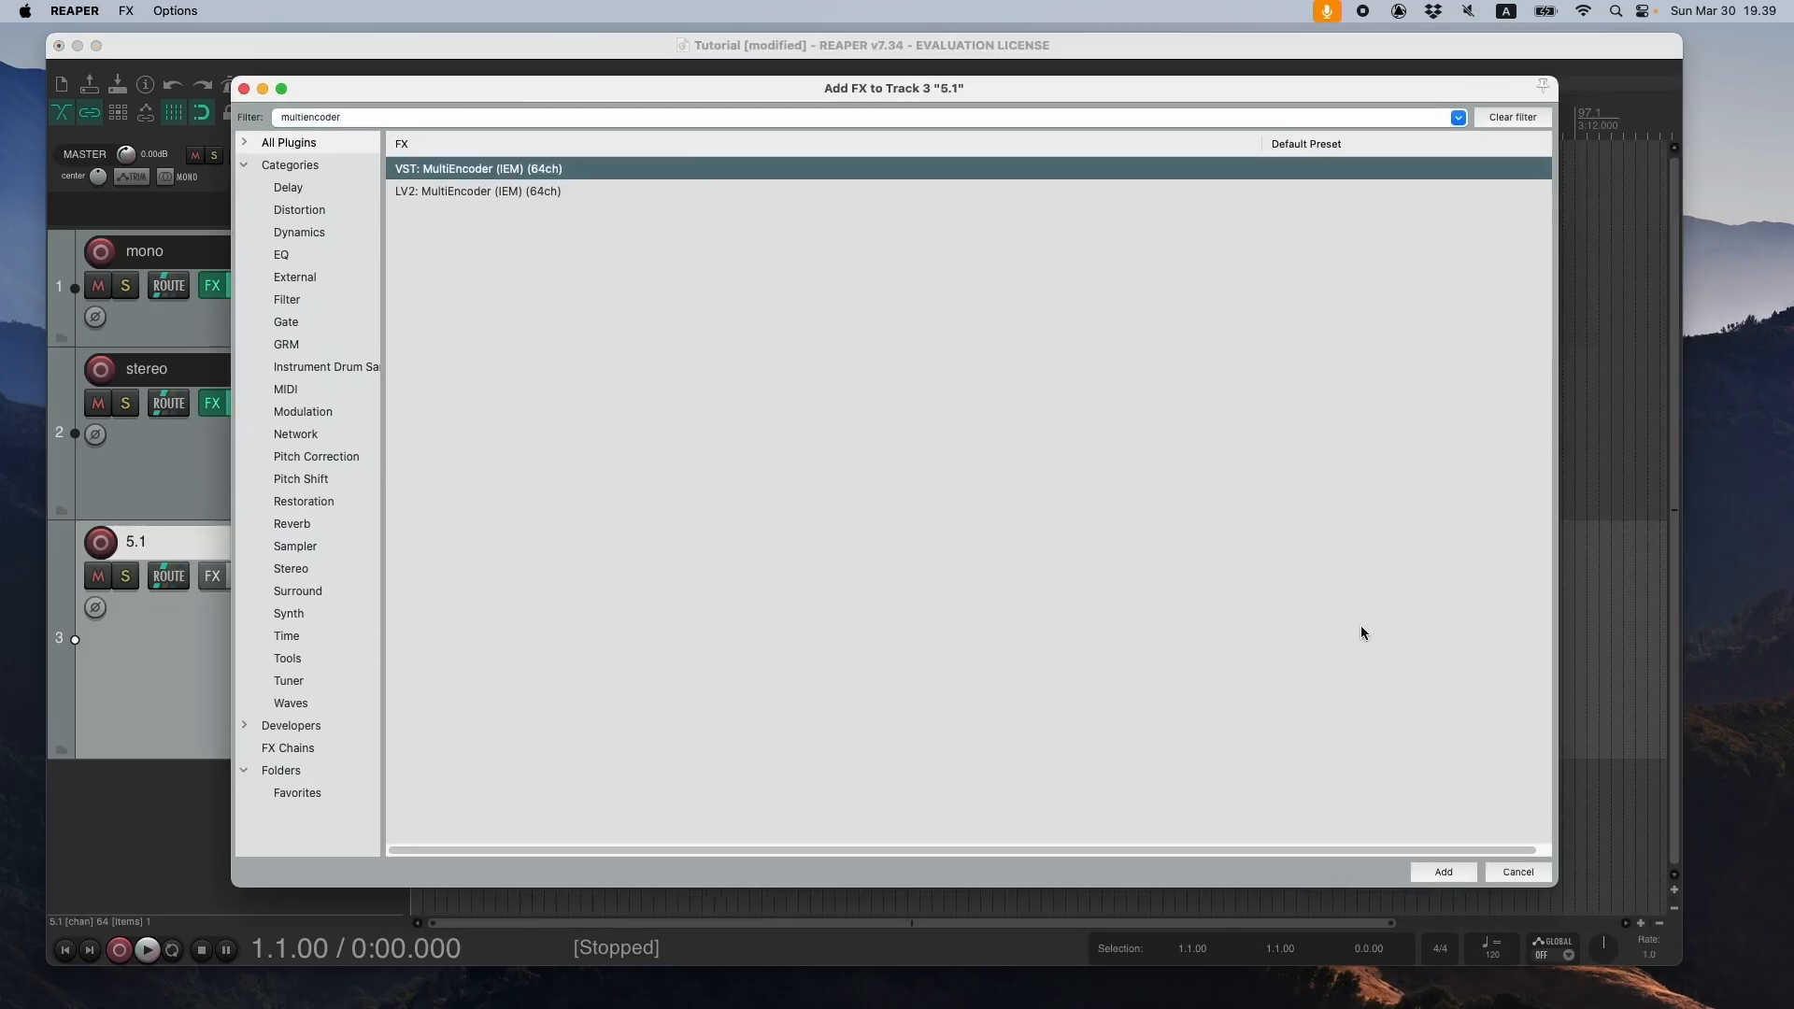
{"action": "key", "text": "Return"}
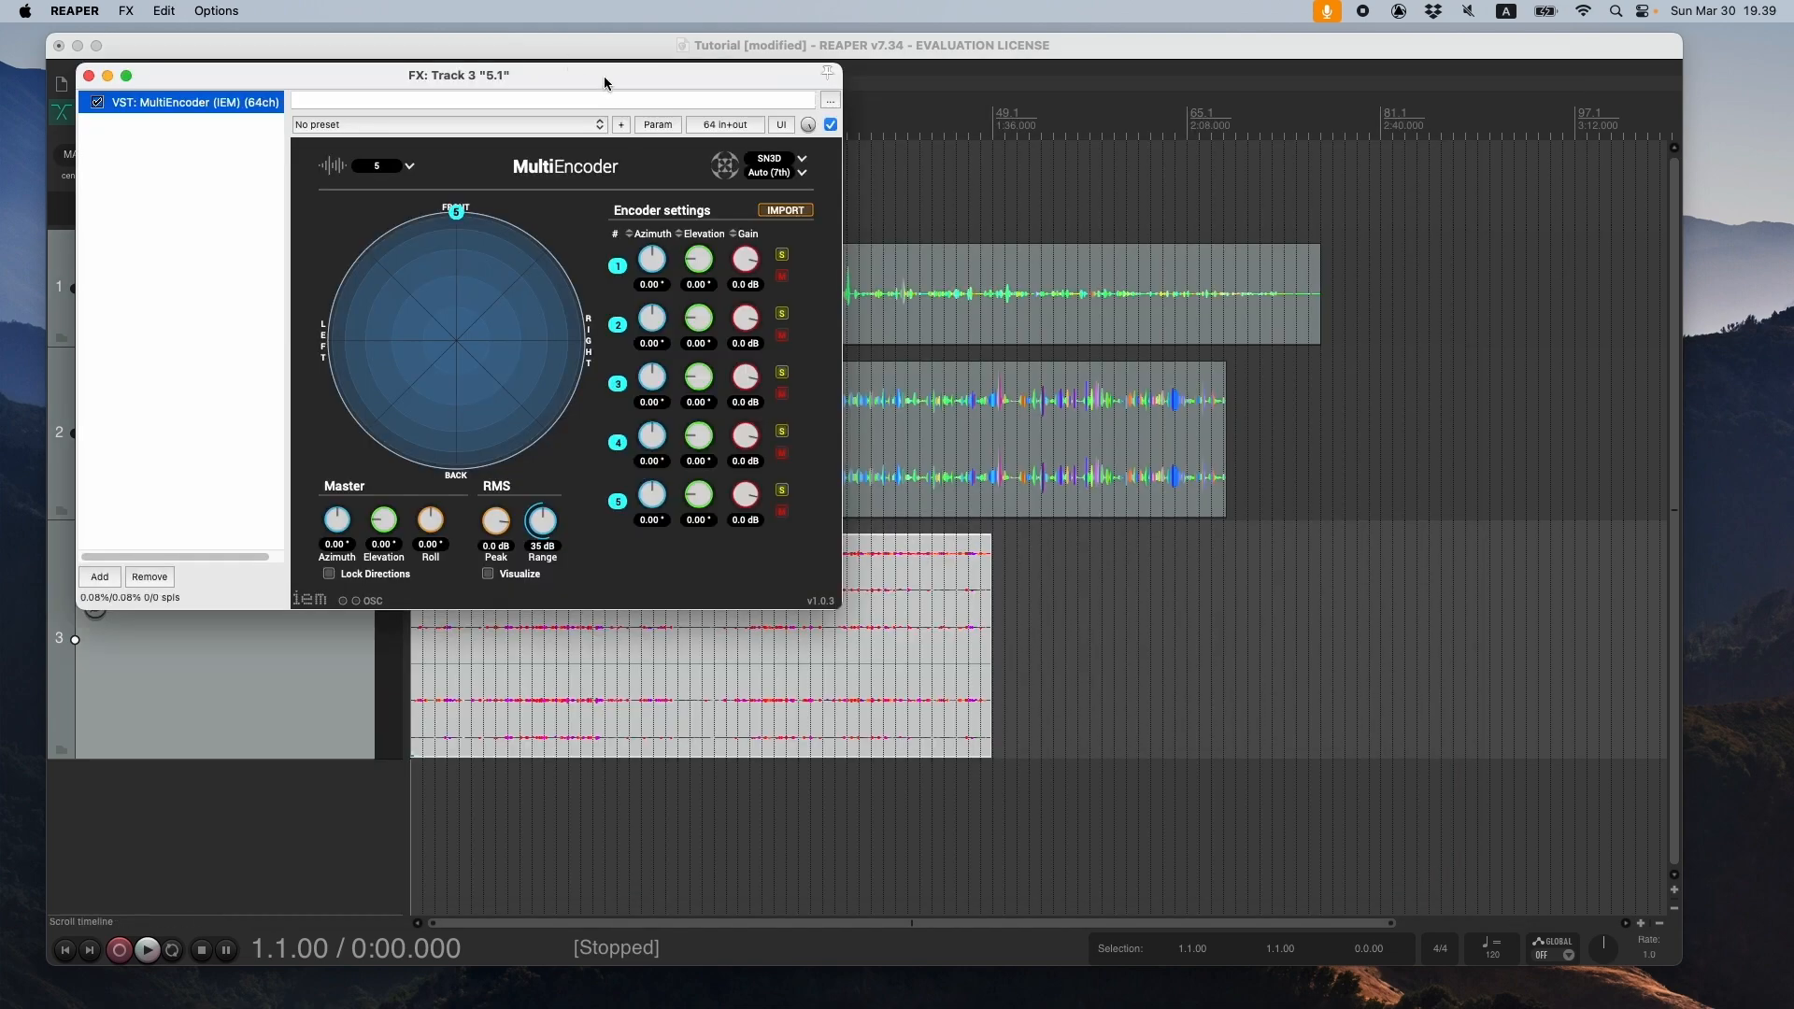
{"action": "left_click_drag", "start_coordinate": [605, 75], "coordinate": [1291, 240]}
- Set MultiEncoder's number of input channels to 6
{"action": "left_click", "coordinate": [1099, 336]}
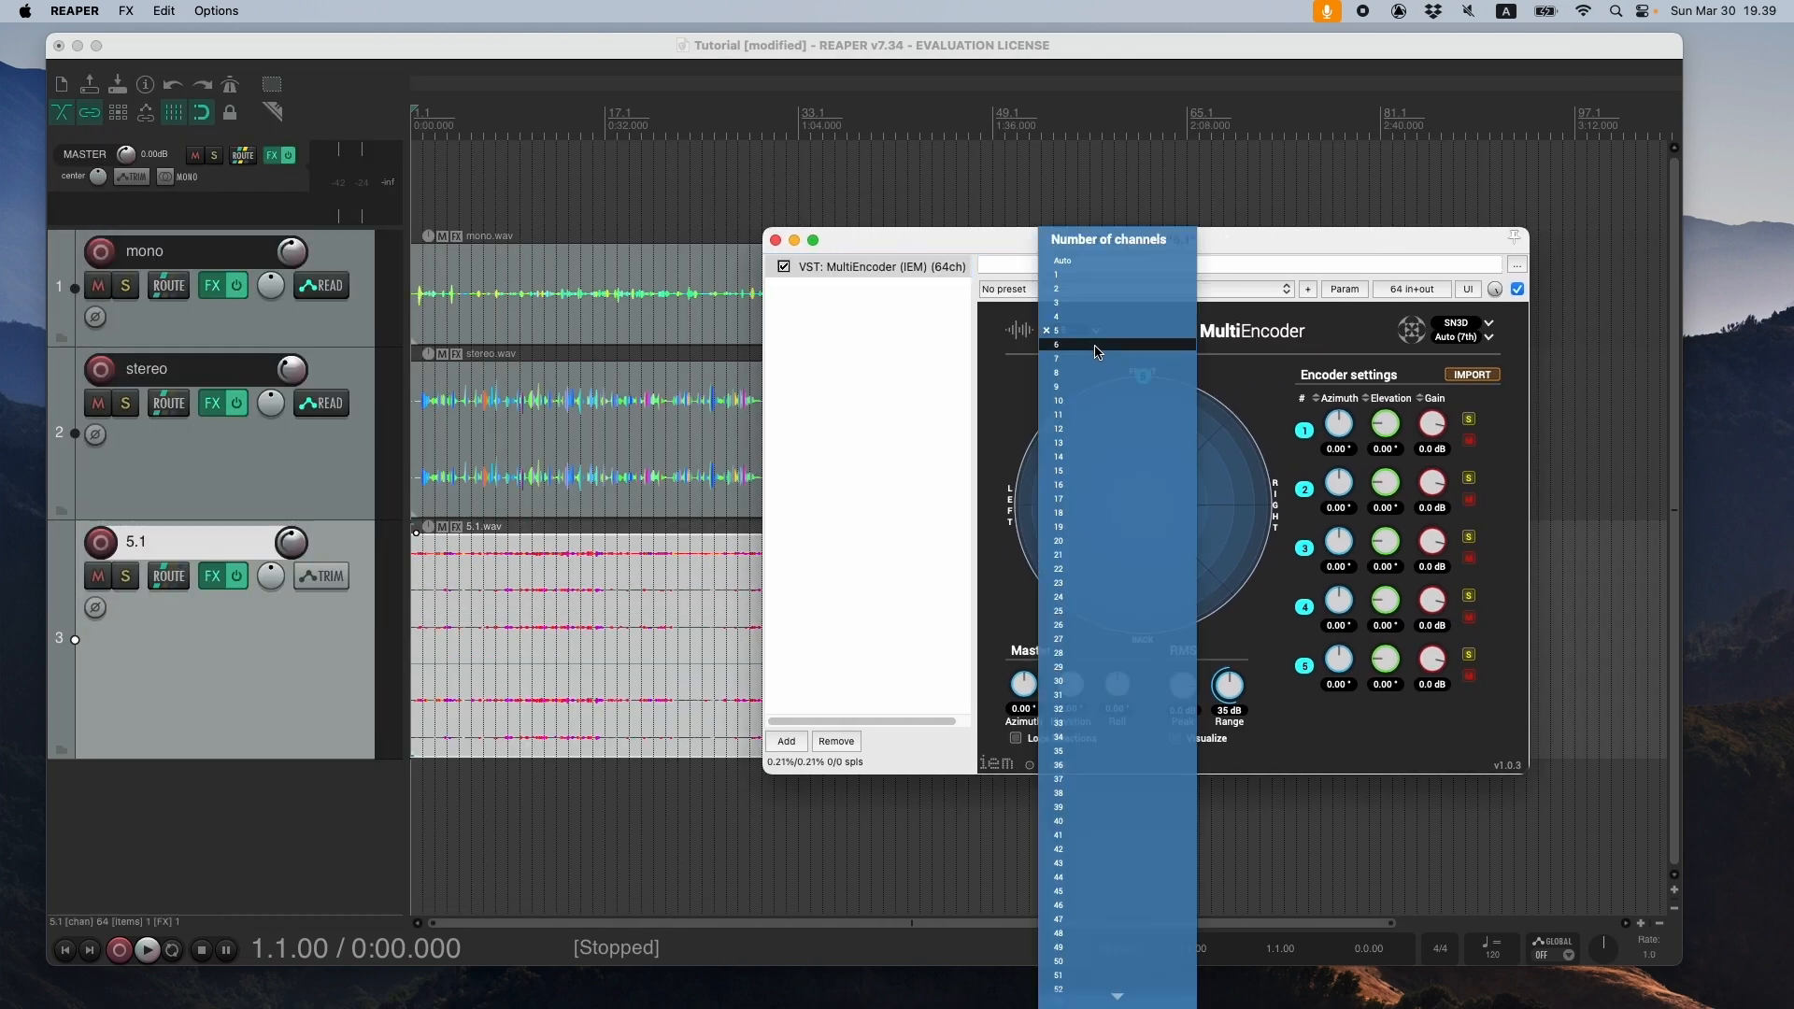
{"action": "left_click", "coordinate": [1099, 348]}
{"action": "mouse_move", "coordinate": [1166, 244]}
{"action": "left_mouse_down"}
{"action": "mouse_move", "coordinate": [1332, 252]}
{"action": "mouse_move", "coordinate": [1148, 226]}
{"action": "left_mouse_up"}
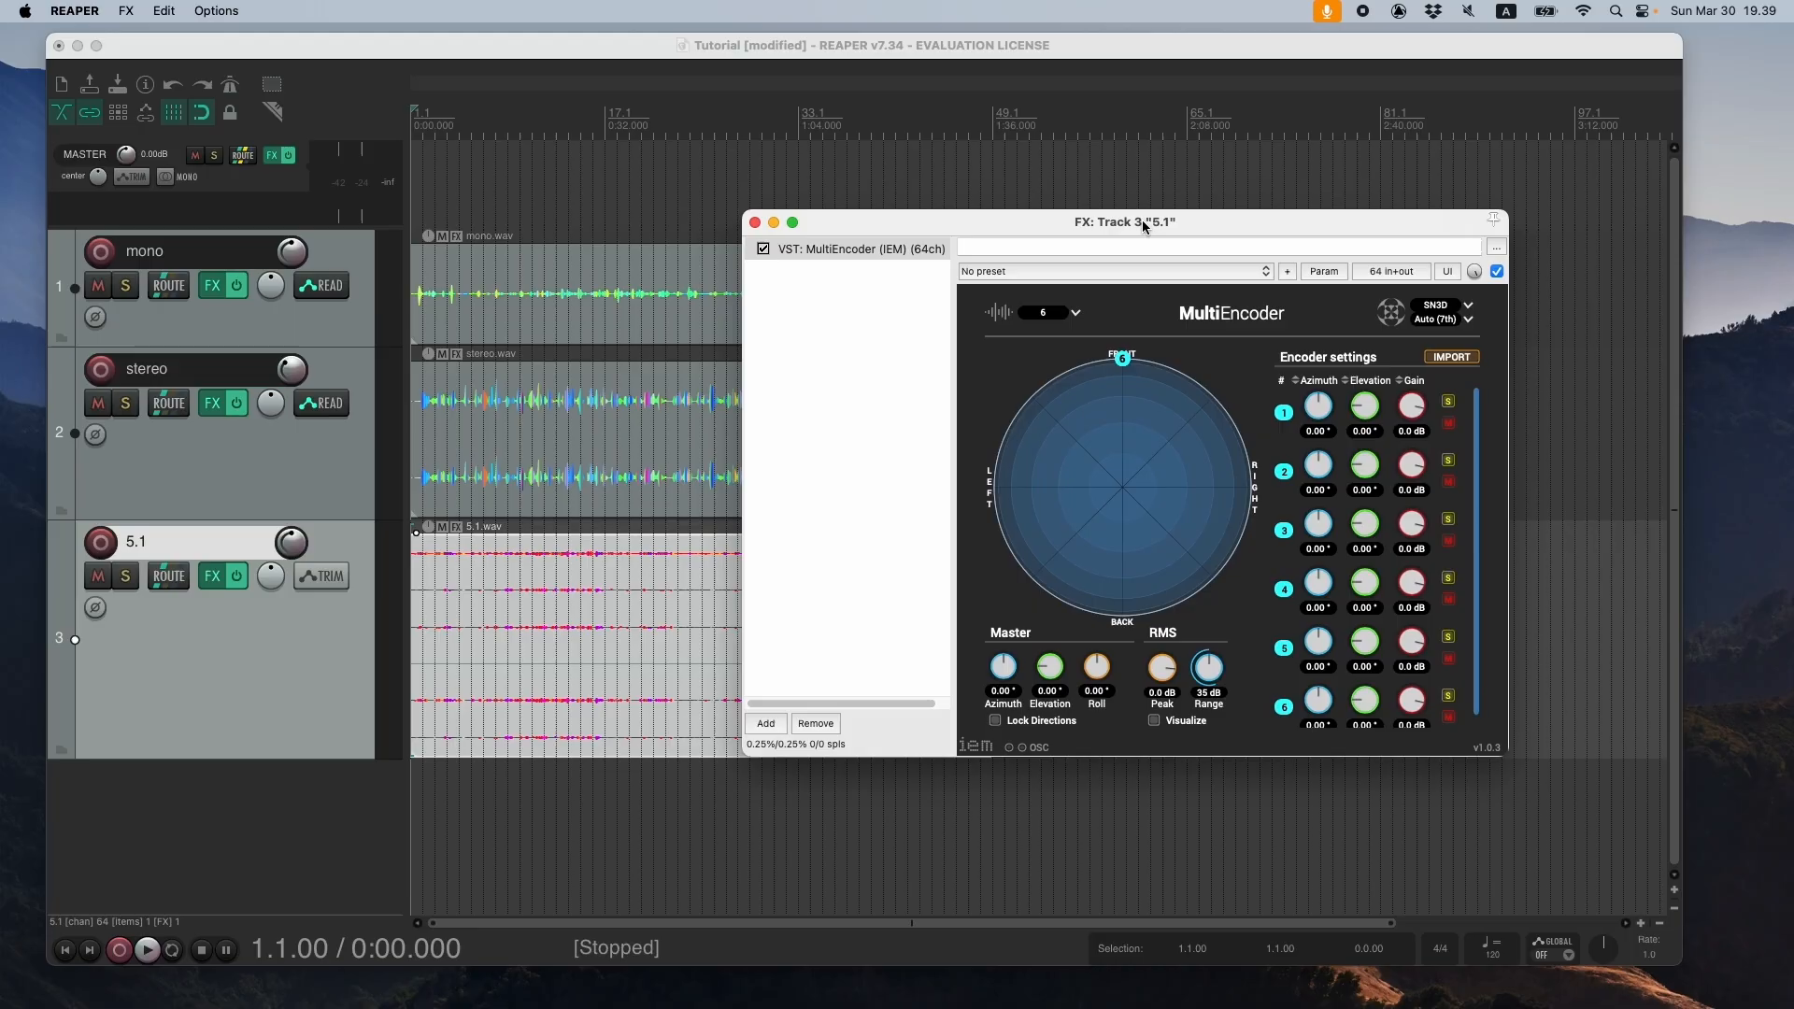
- Set the azimuths of MultiEncoder channels 1, 2, 5 and 6 to about 45°, −45°, 130° and −133°, and lock the directions
{"action": "left_click_drag", "start_coordinate": [1318, 411], "coordinate": [1330, 452]}
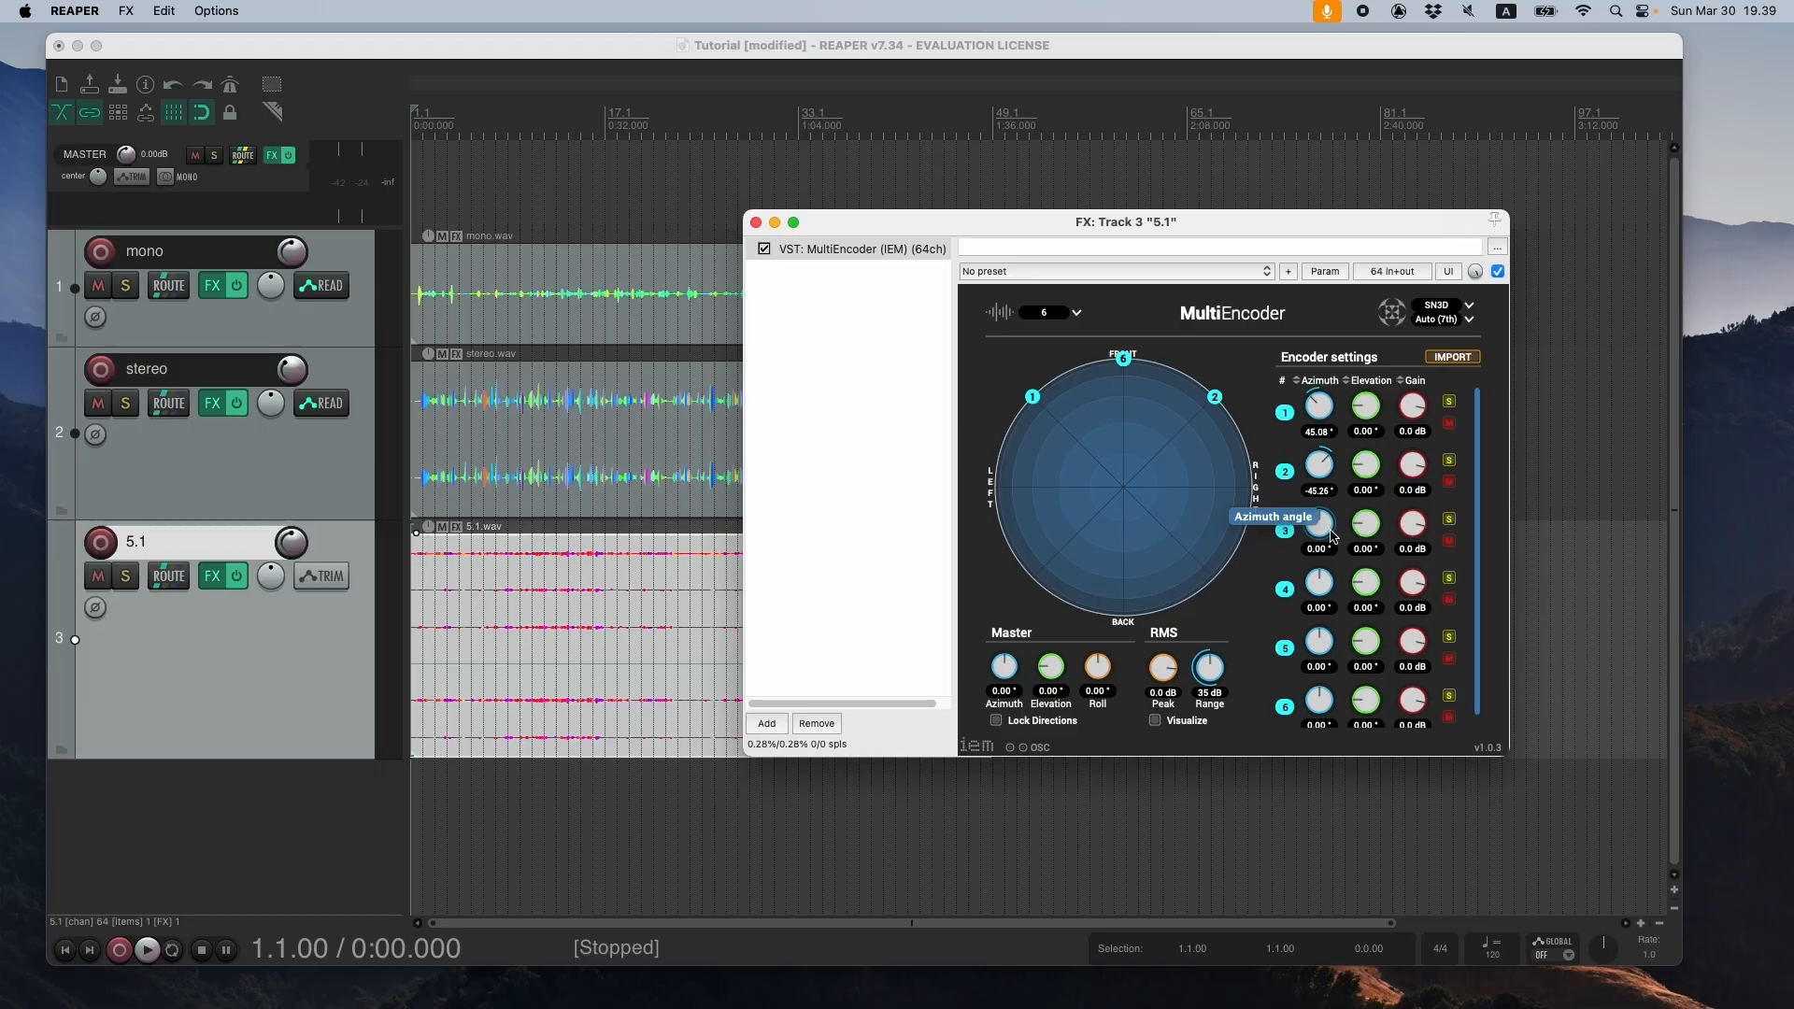
{"action": "mouse_move", "coordinate": [1325, 643]}
{"action": "left_mouse_down"}
{"action": "mouse_move", "coordinate": [1312, 714]}
{"action": "mouse_move", "coordinate": [1342, 642]}
{"action": "left_mouse_up"}
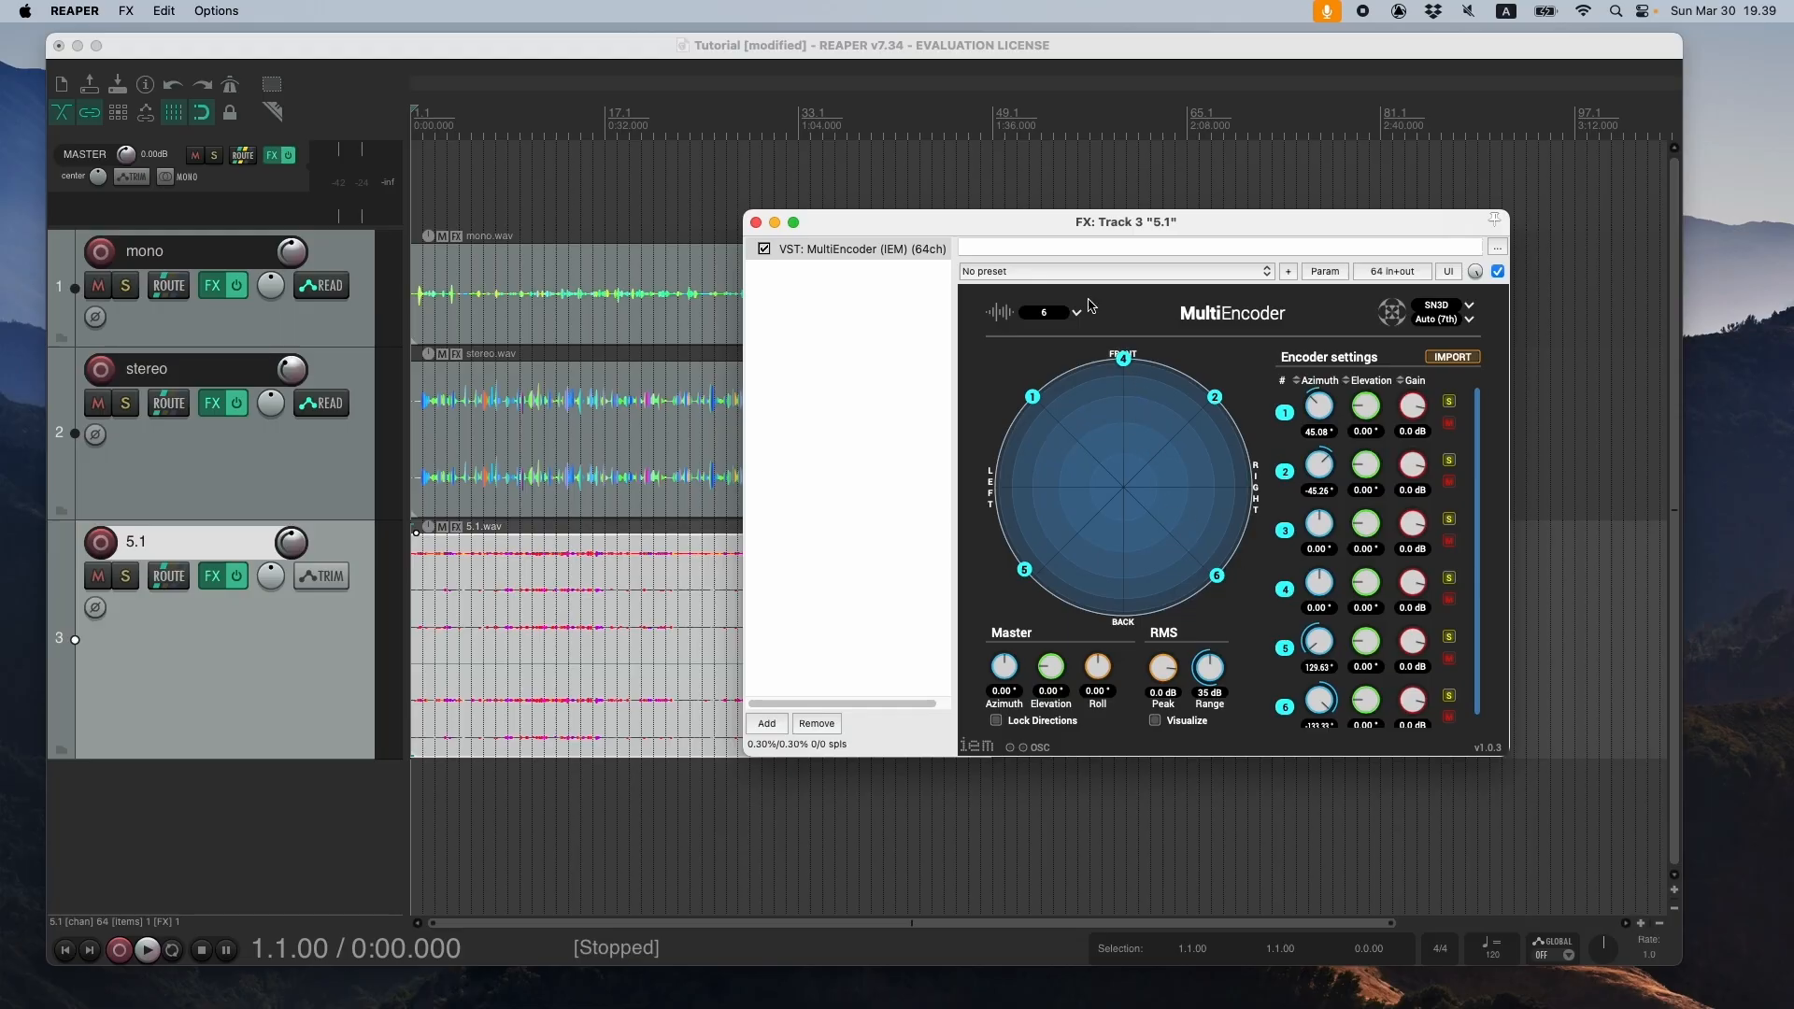
{"action": "left_click", "coordinate": [999, 723]}
{"action": "left_click_drag", "start_coordinate": [983, 225], "coordinate": [1048, 210]}
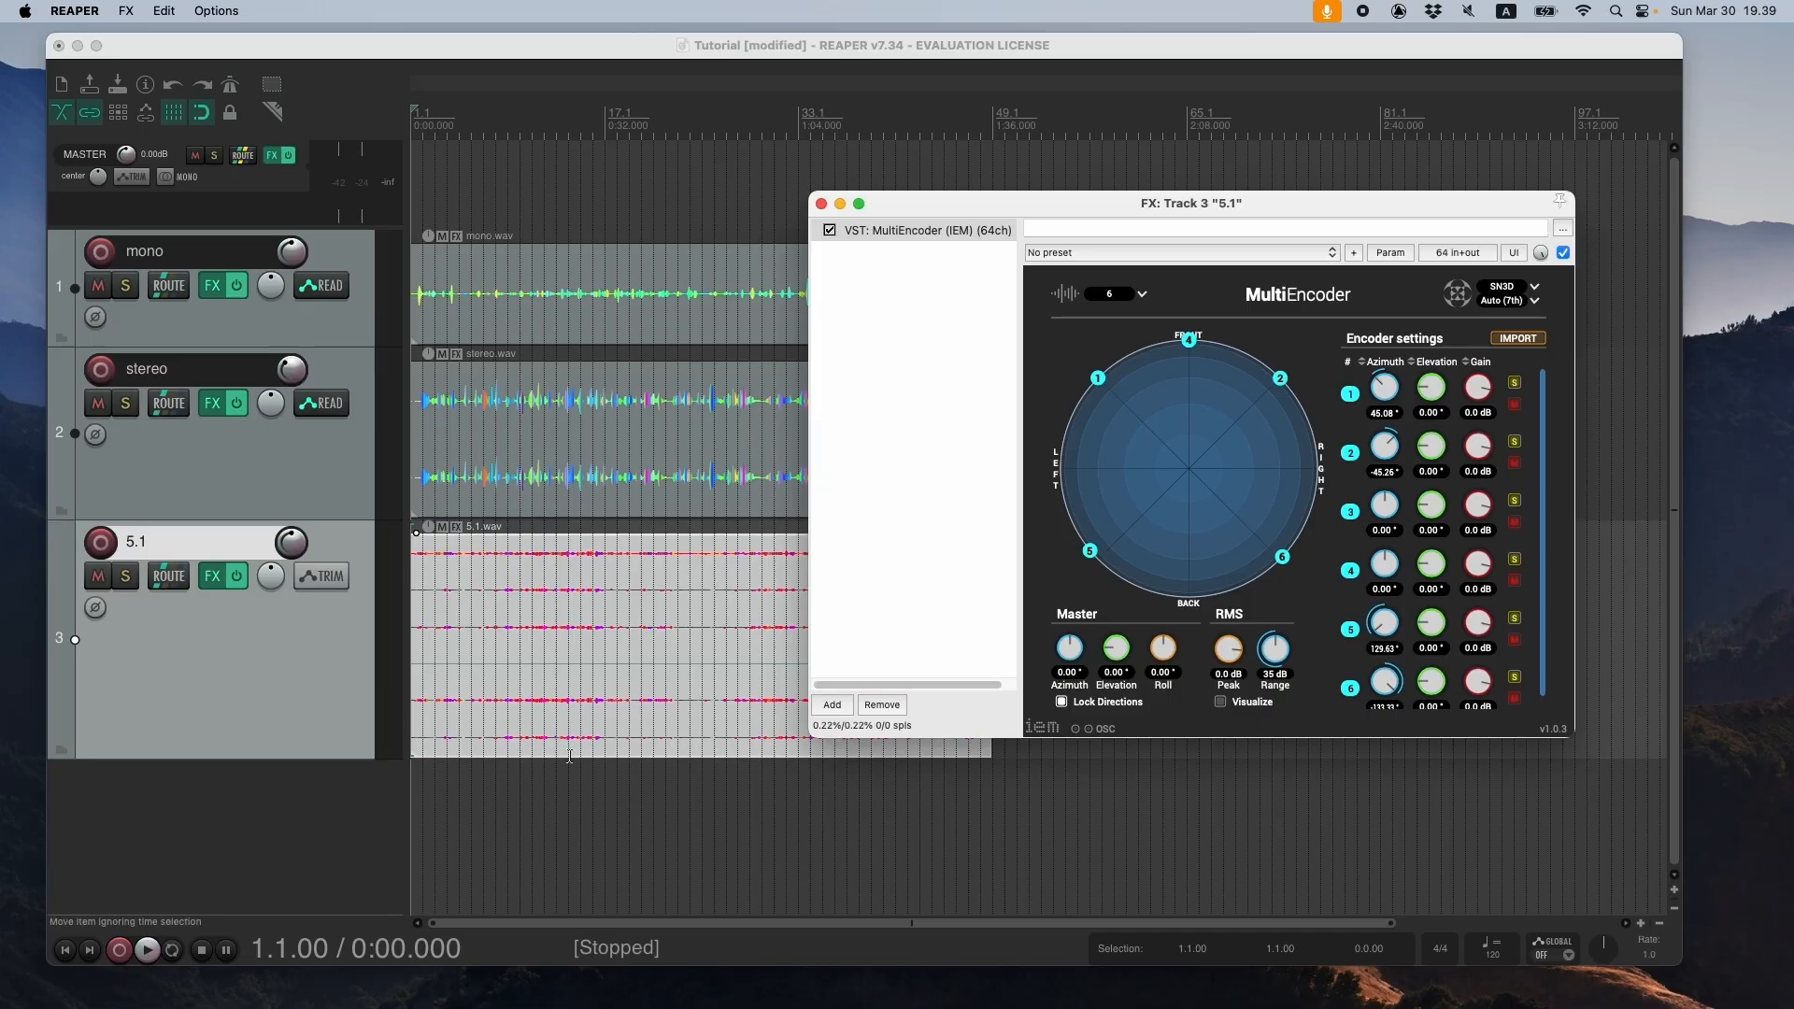
- Play from 0:04 while varying MultiEncoder's master rotation, reset master azimuth, elevation and roll to 0°, and stop playback
{"action": "left_click", "coordinate": [435, 813]}
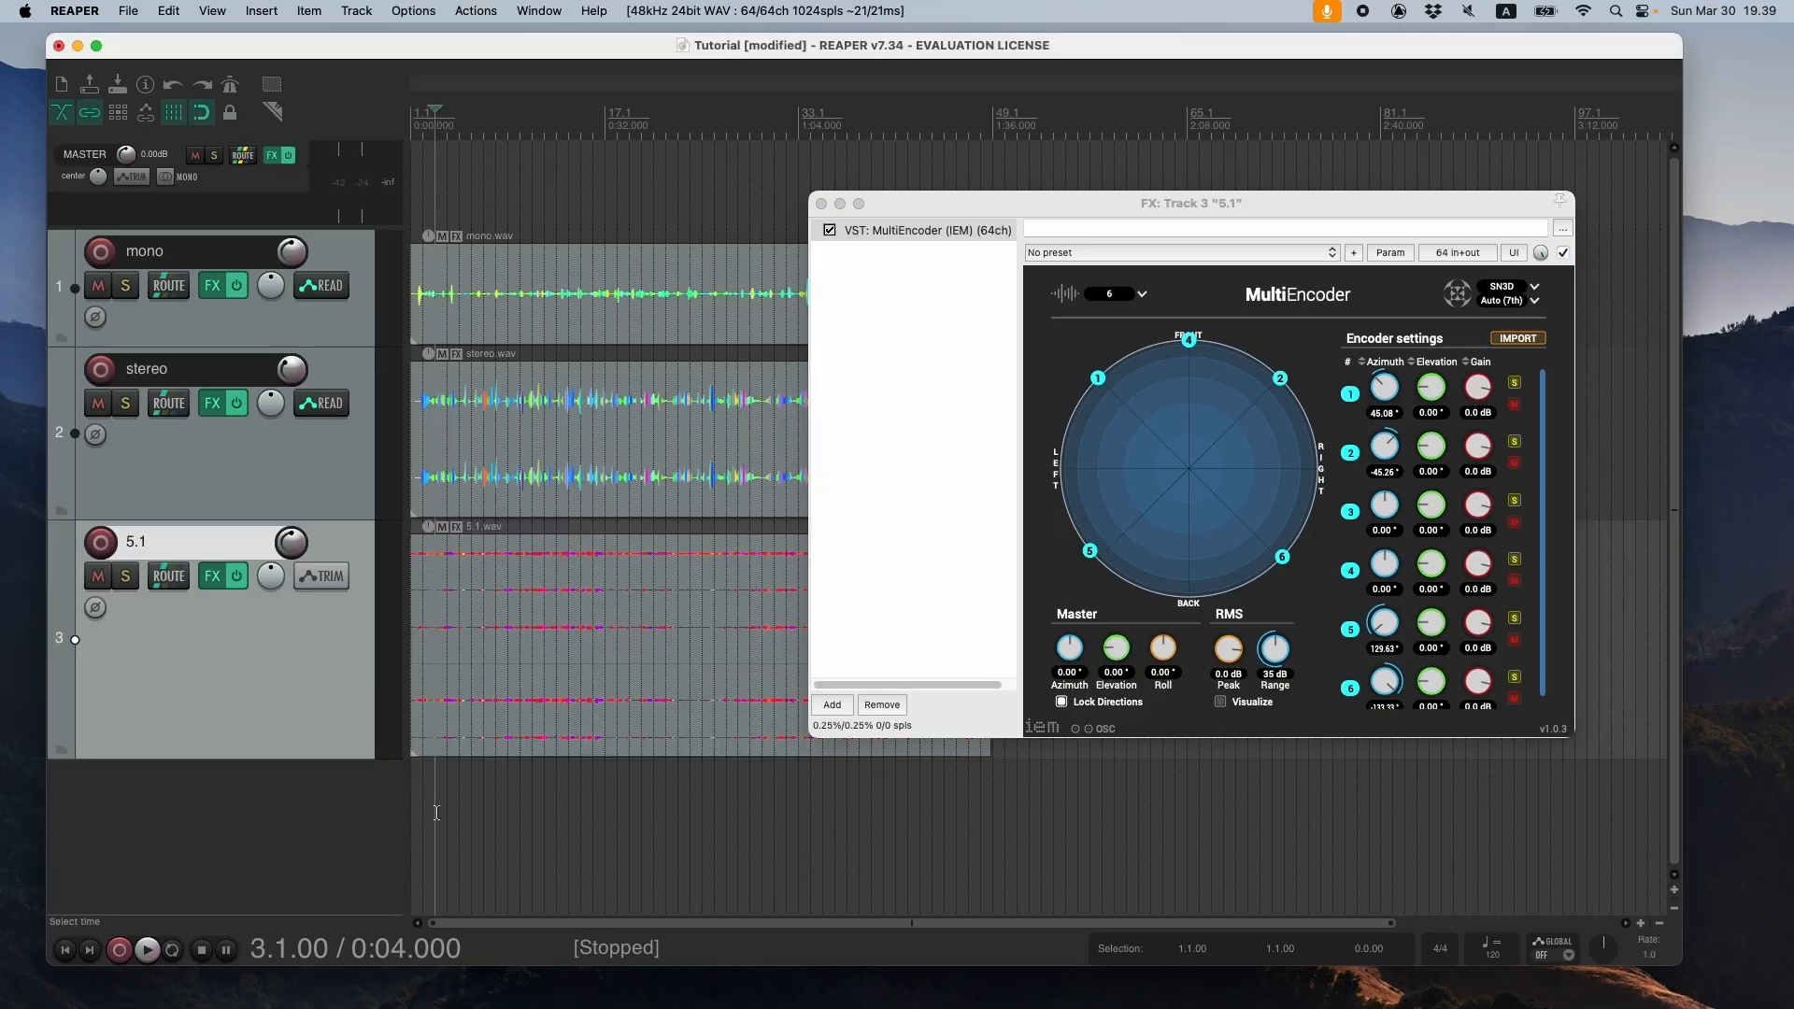
{"action": "key", "text": "space"}
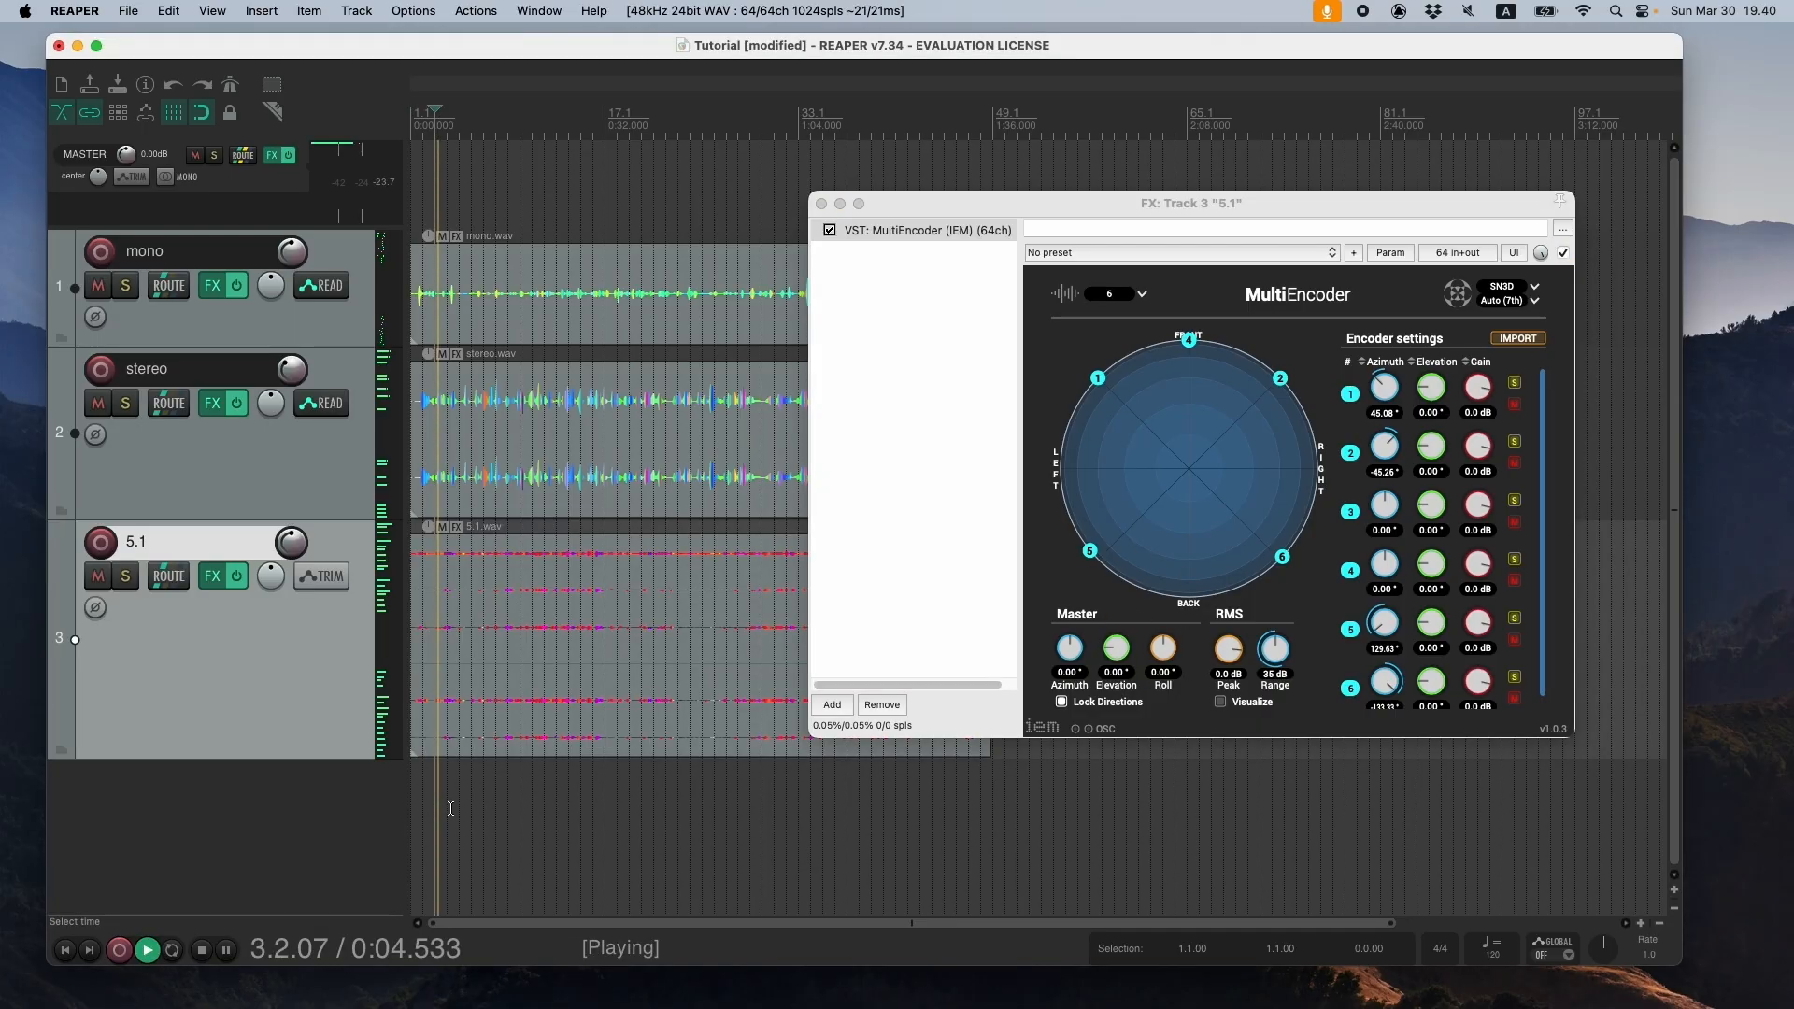
{"action": "left_click_drag", "start_coordinate": [1070, 647], "coordinate": [1134, 671]}
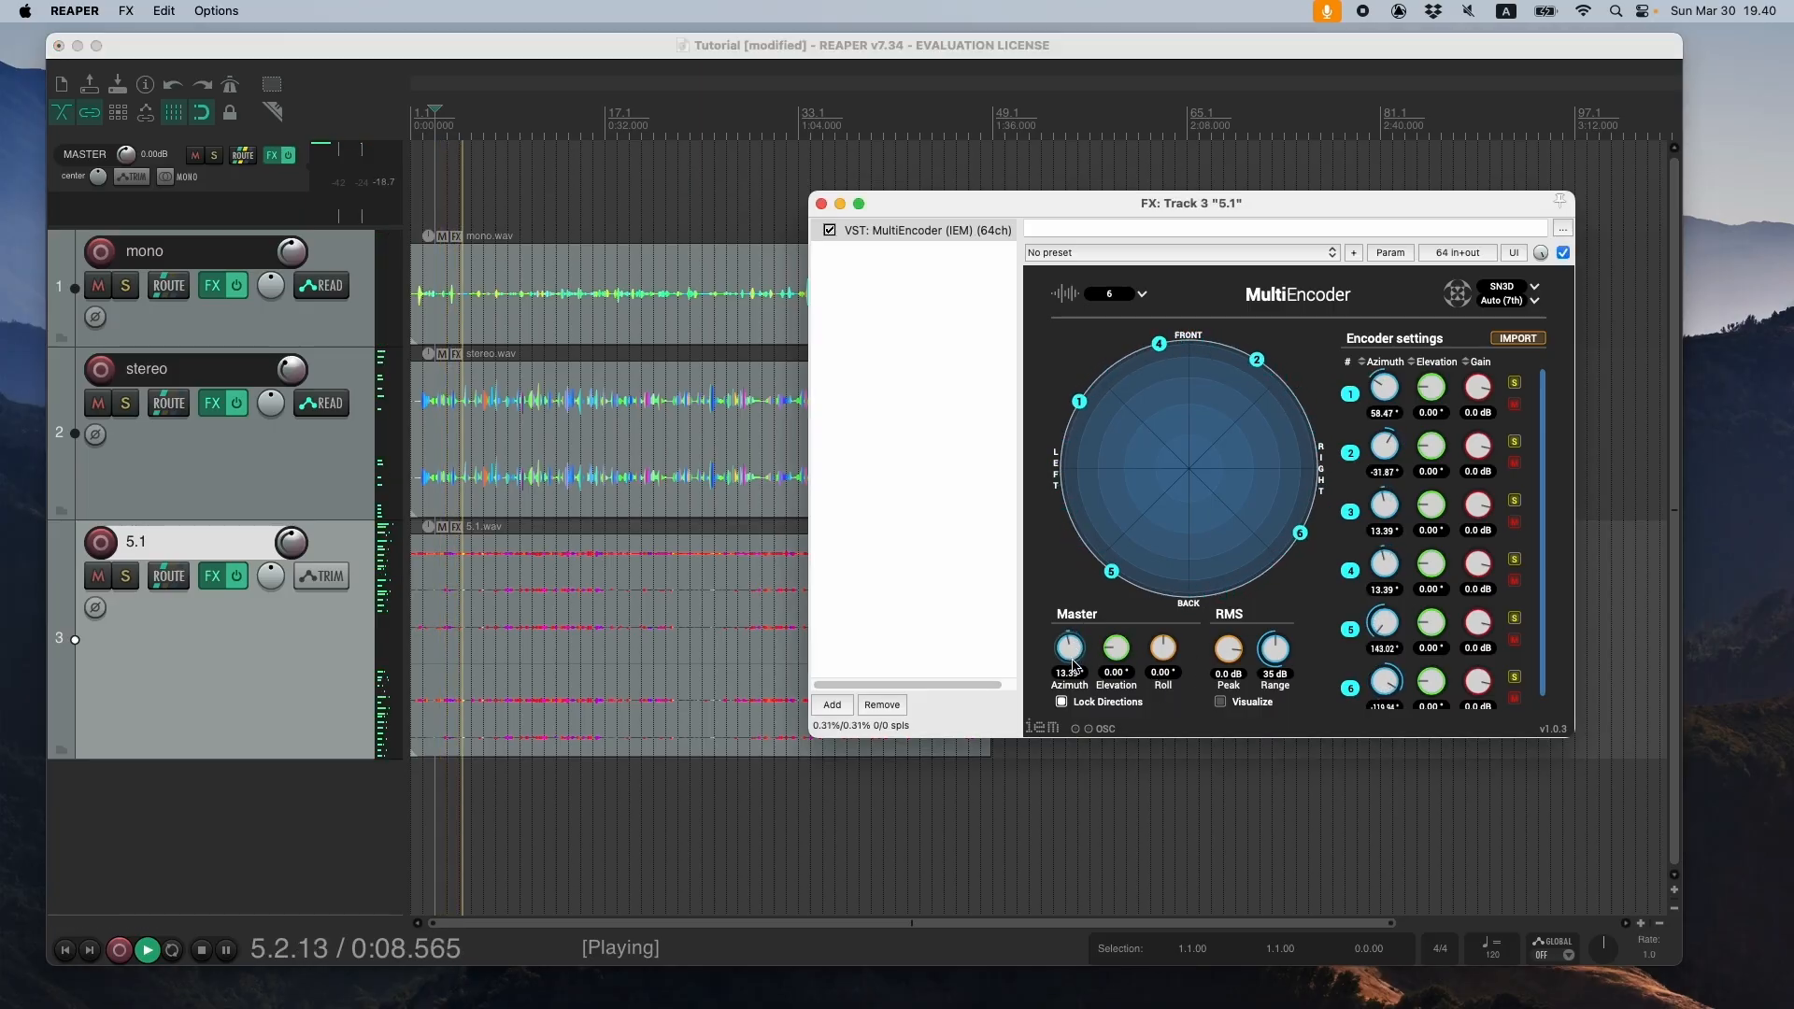
{"action": "left_click_drag", "start_coordinate": [1117, 647], "coordinate": [1155, 621]}
{"action": "double_click", "coordinate": [1068, 648]}
{"action": "double_click", "coordinate": [1117, 648]}
{"action": "double_click", "coordinate": [1163, 649]}
{"action": "key", "text": "space"}
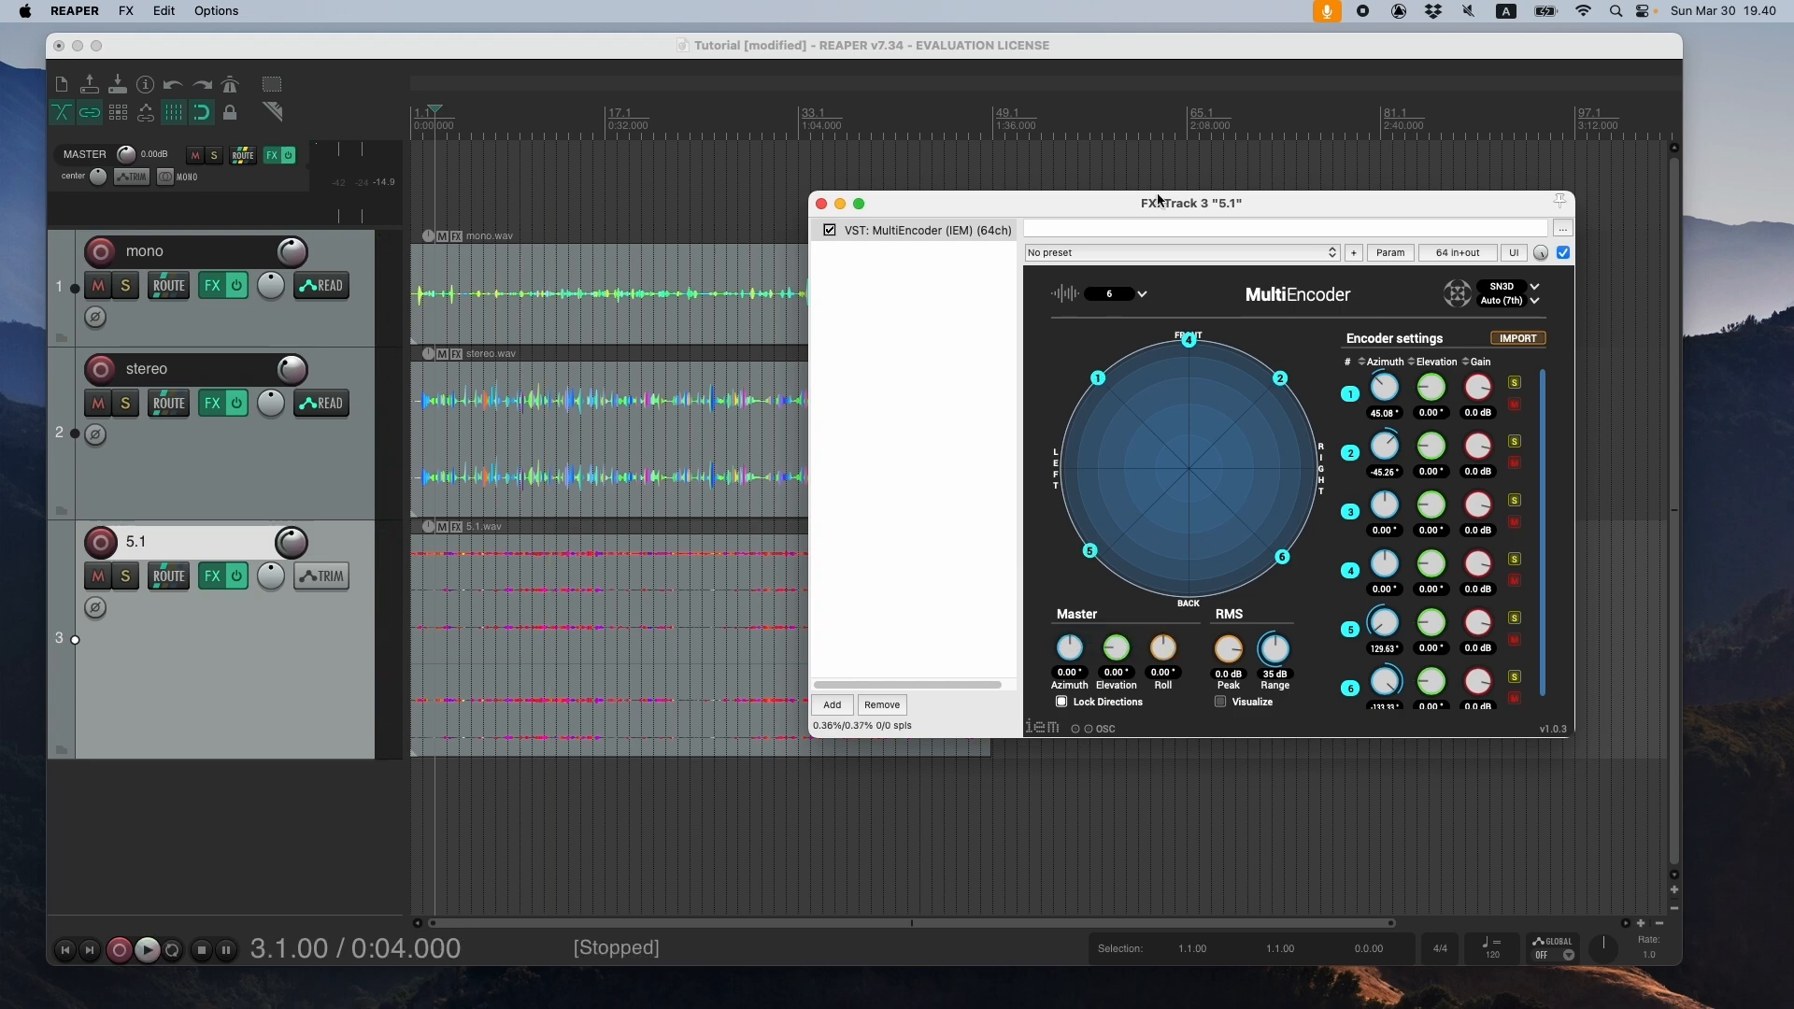
- Close the 5.1 track's MultiEncoder window
{"action": "left_click_drag", "start_coordinate": [1057, 209], "coordinate": [1163, 327]}
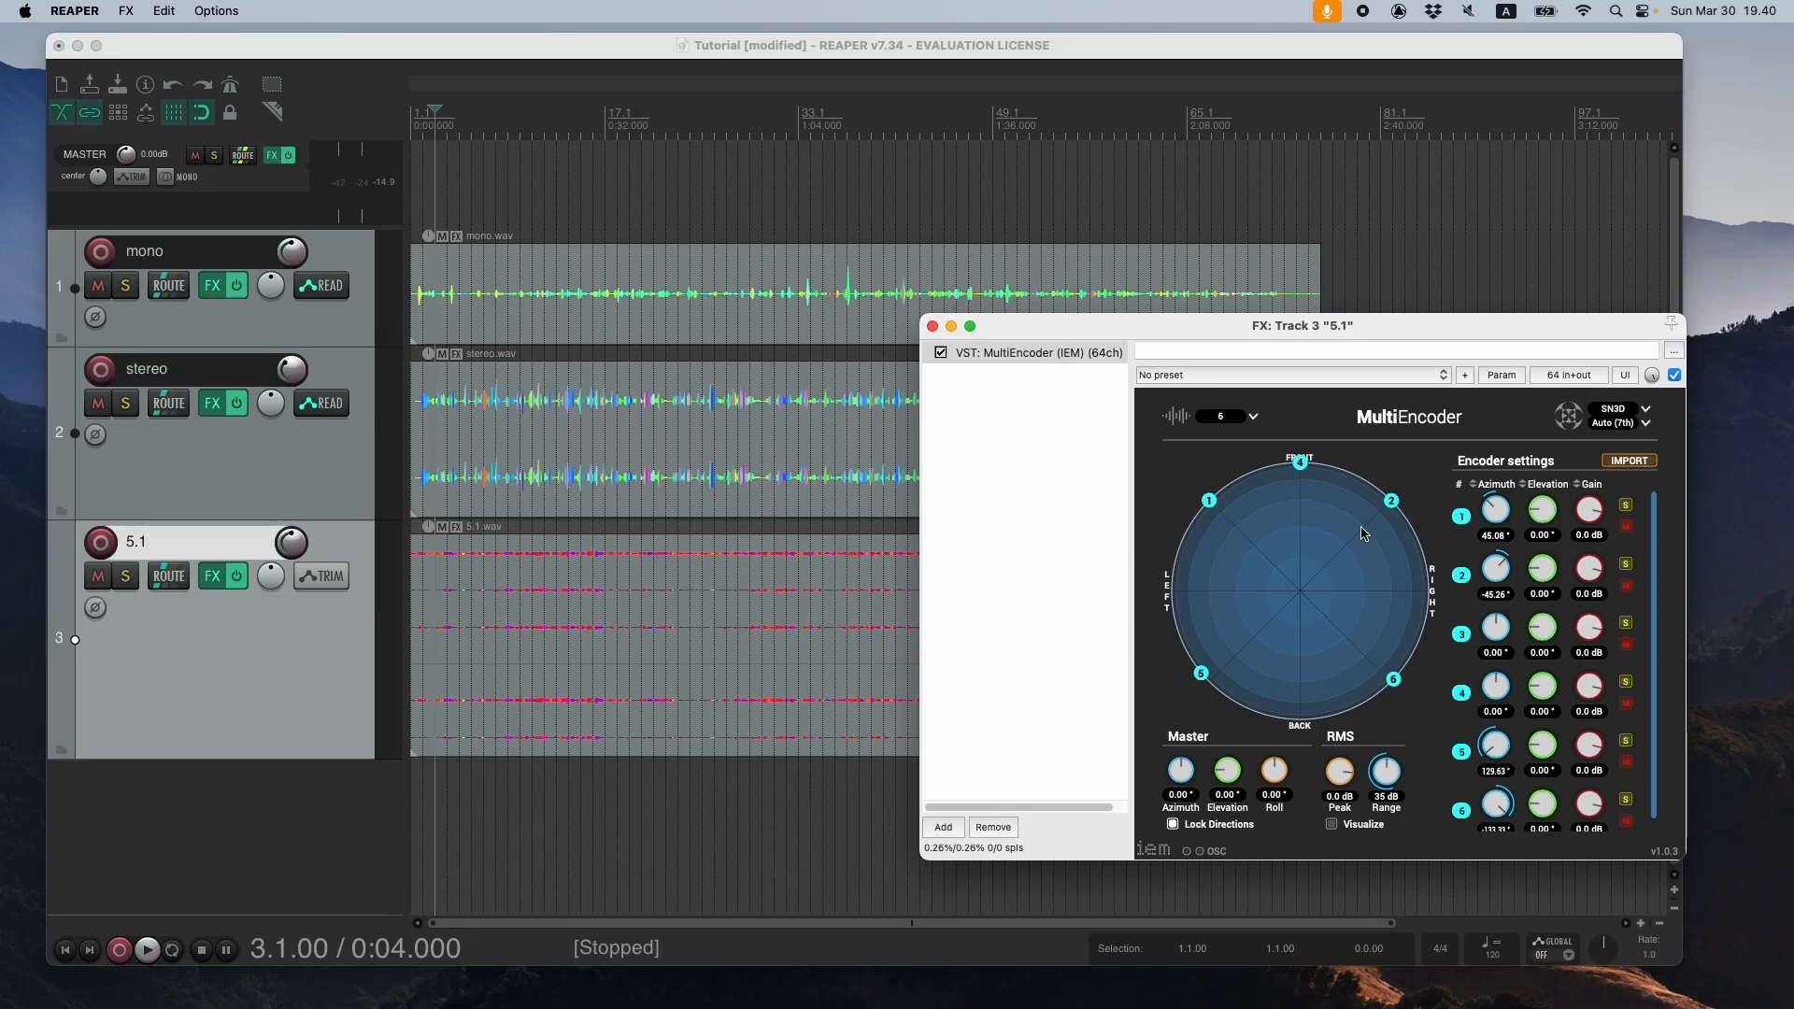
{"action": "left_click_drag", "start_coordinate": [1205, 334], "coordinate": [978, 314]}
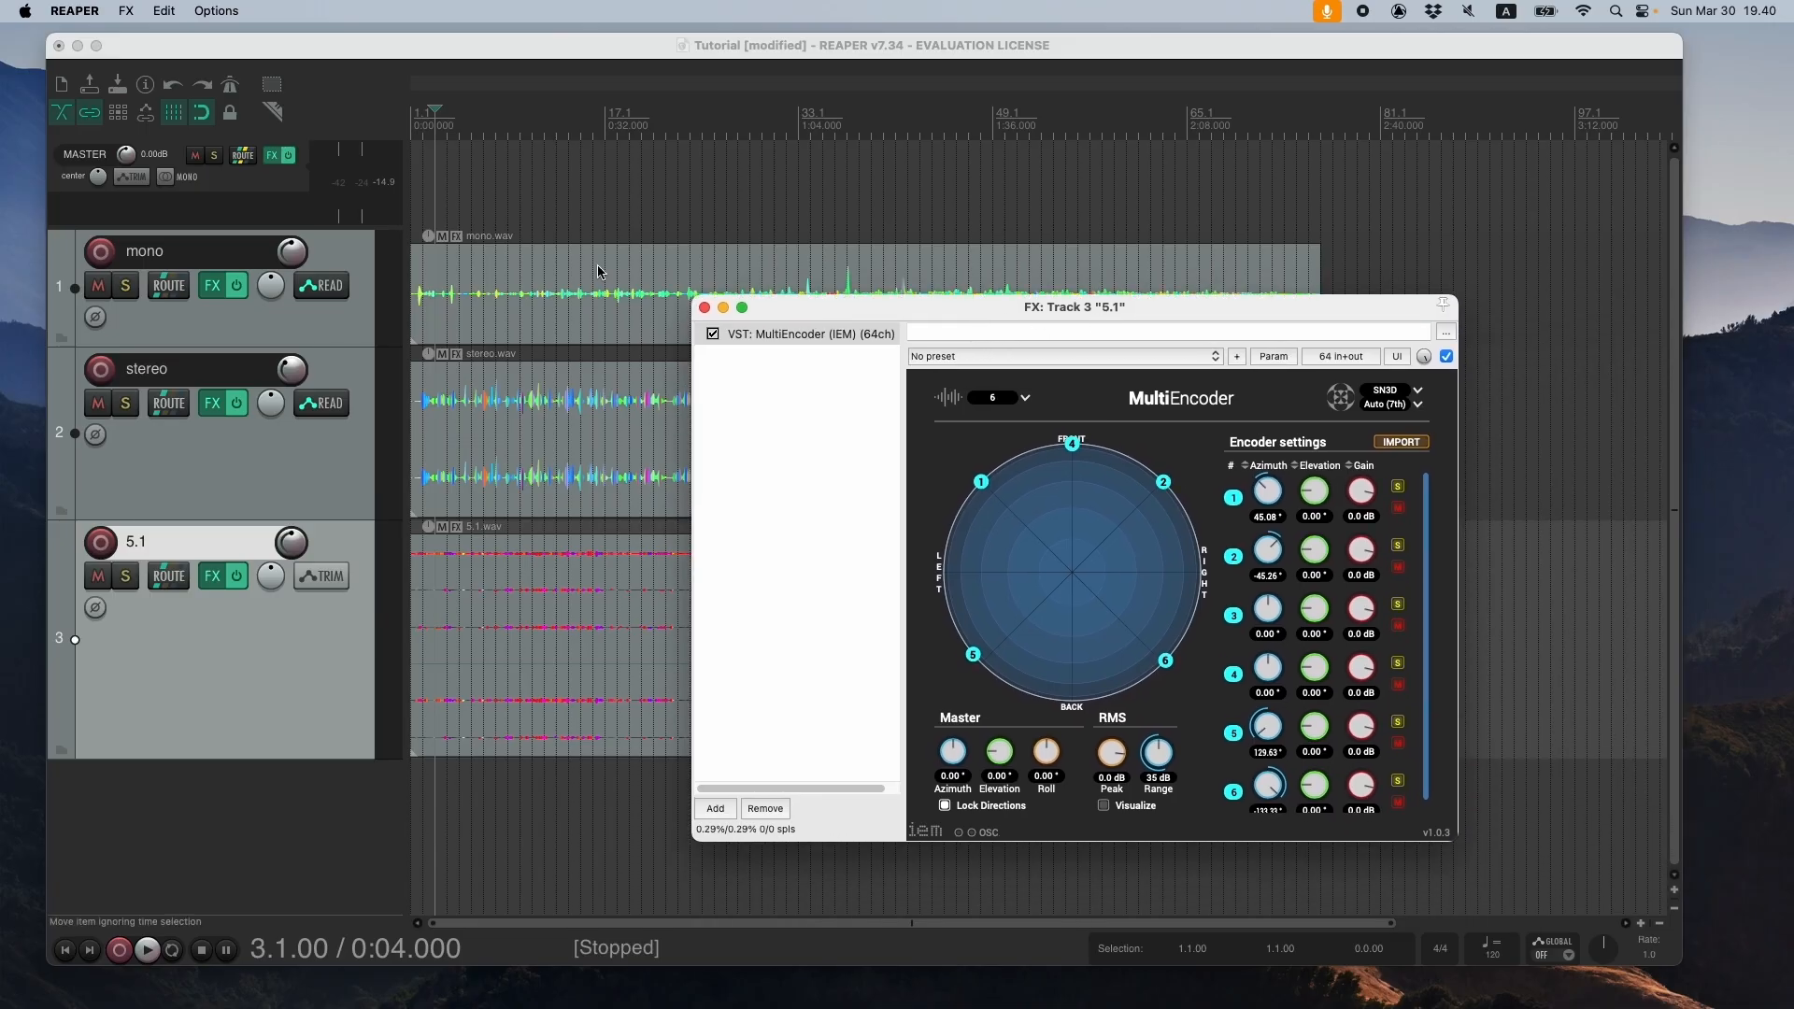
{"action": "left_click", "coordinate": [706, 308]}
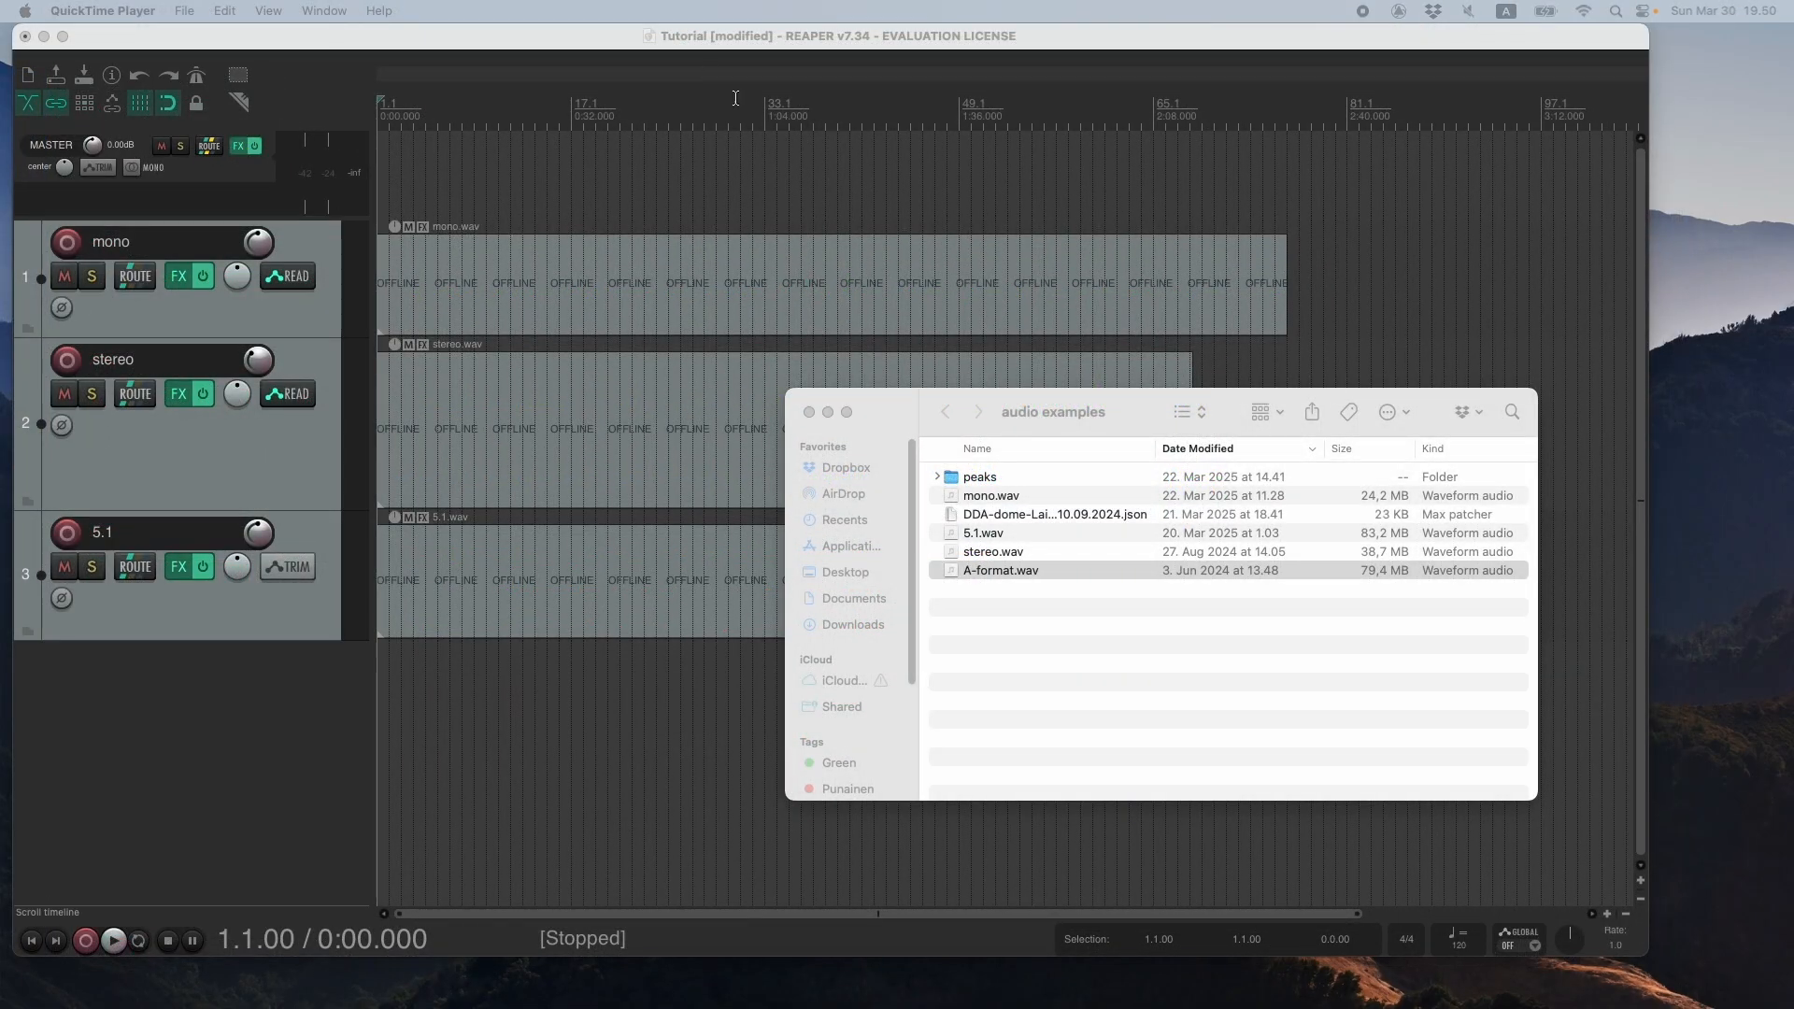
- Import A-format.wav from the audio examples folder onto a new track below the 5.1 track and increase the track's height
{"action": "left_click_drag", "start_coordinate": [1142, 412], "coordinate": [860, 196]}
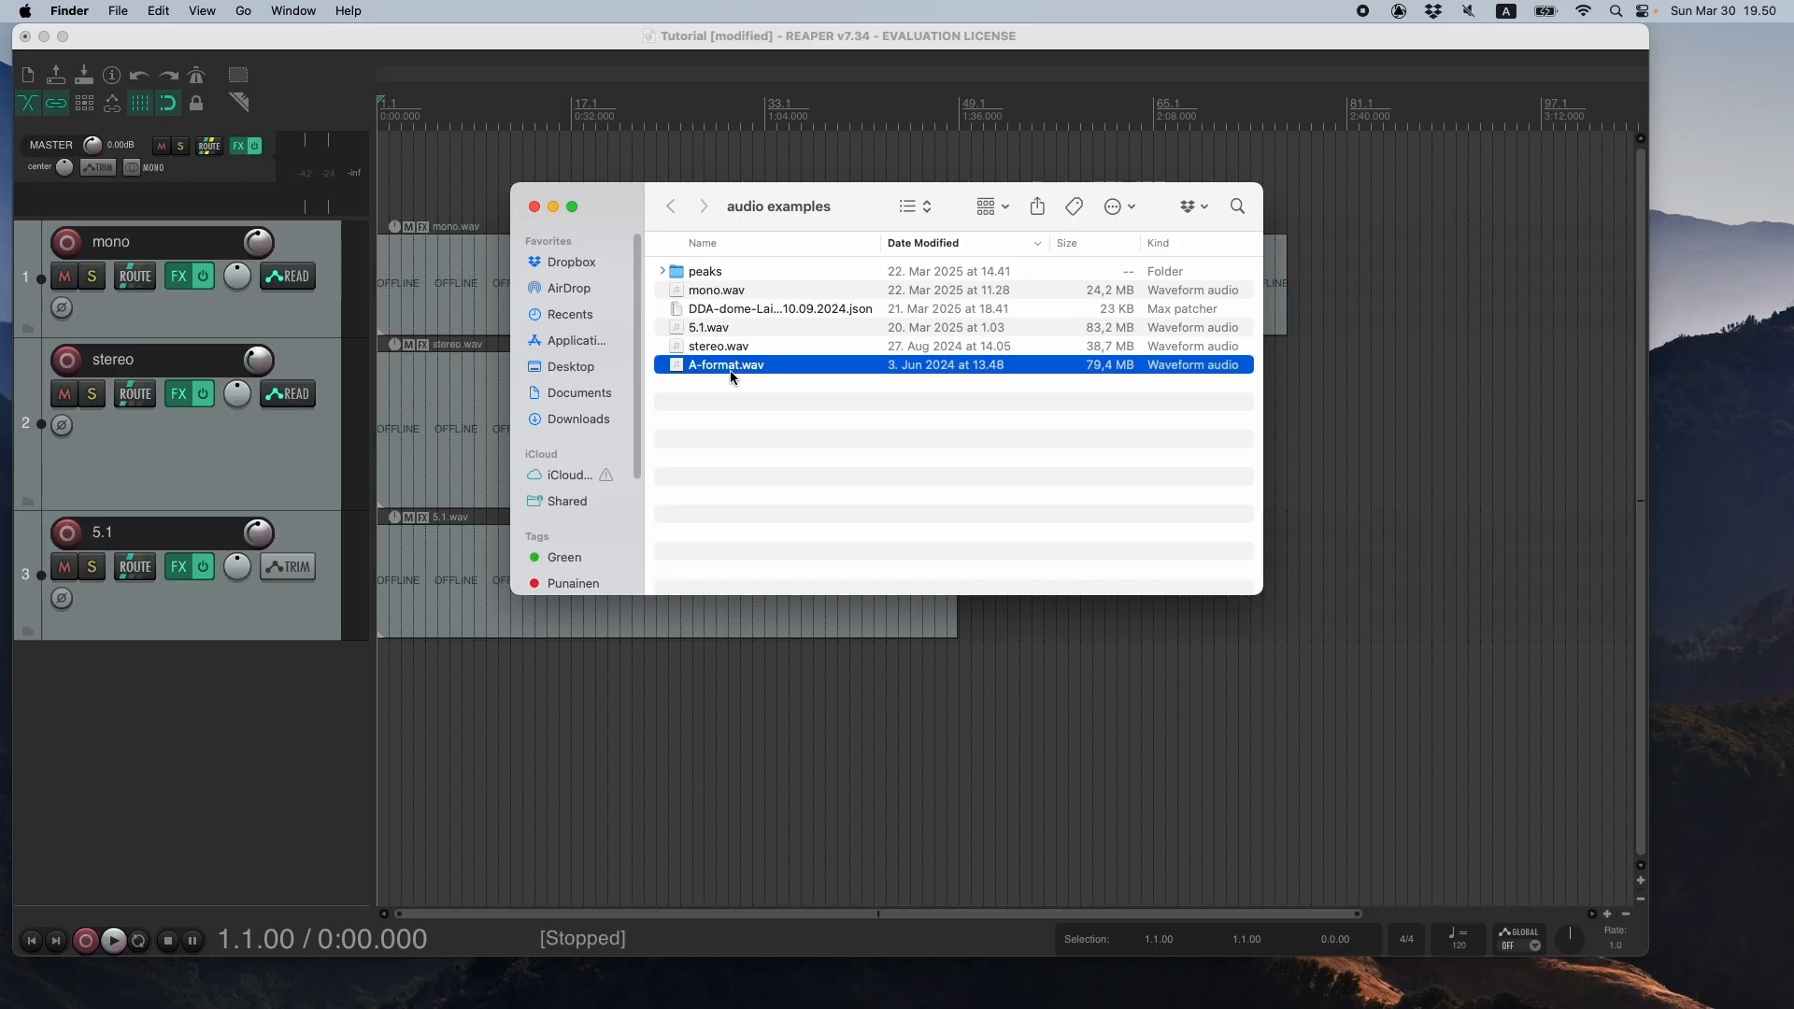
{"action": "mouse_move", "coordinate": [732, 372]}
{"action": "left_mouse_down"}
{"action": "mouse_move", "coordinate": [852, 613]}
{"action": "mouse_move", "coordinate": [682, 706]}
{"action": "mouse_move", "coordinate": [468, 669]}
{"action": "left_mouse_up"}
{"action": "left_click", "coordinate": [682, 696]}
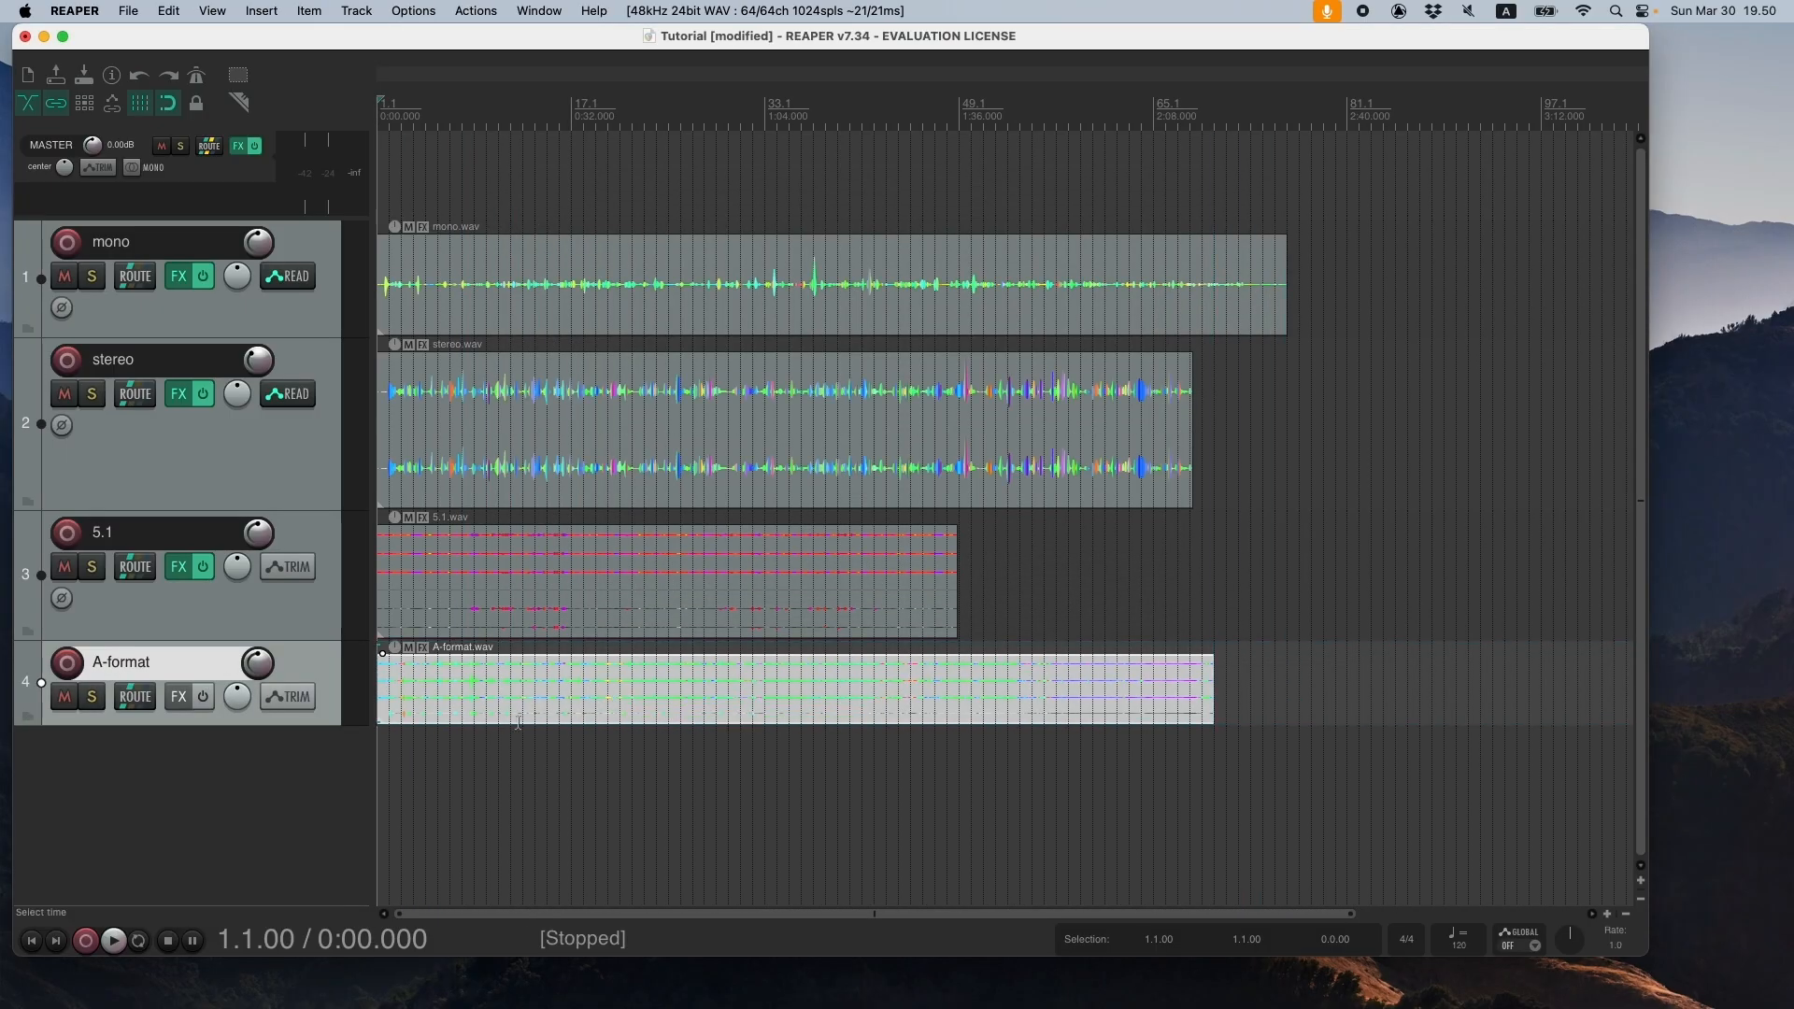
{"action": "left_click_drag", "start_coordinate": [322, 724], "coordinate": [325, 794]}
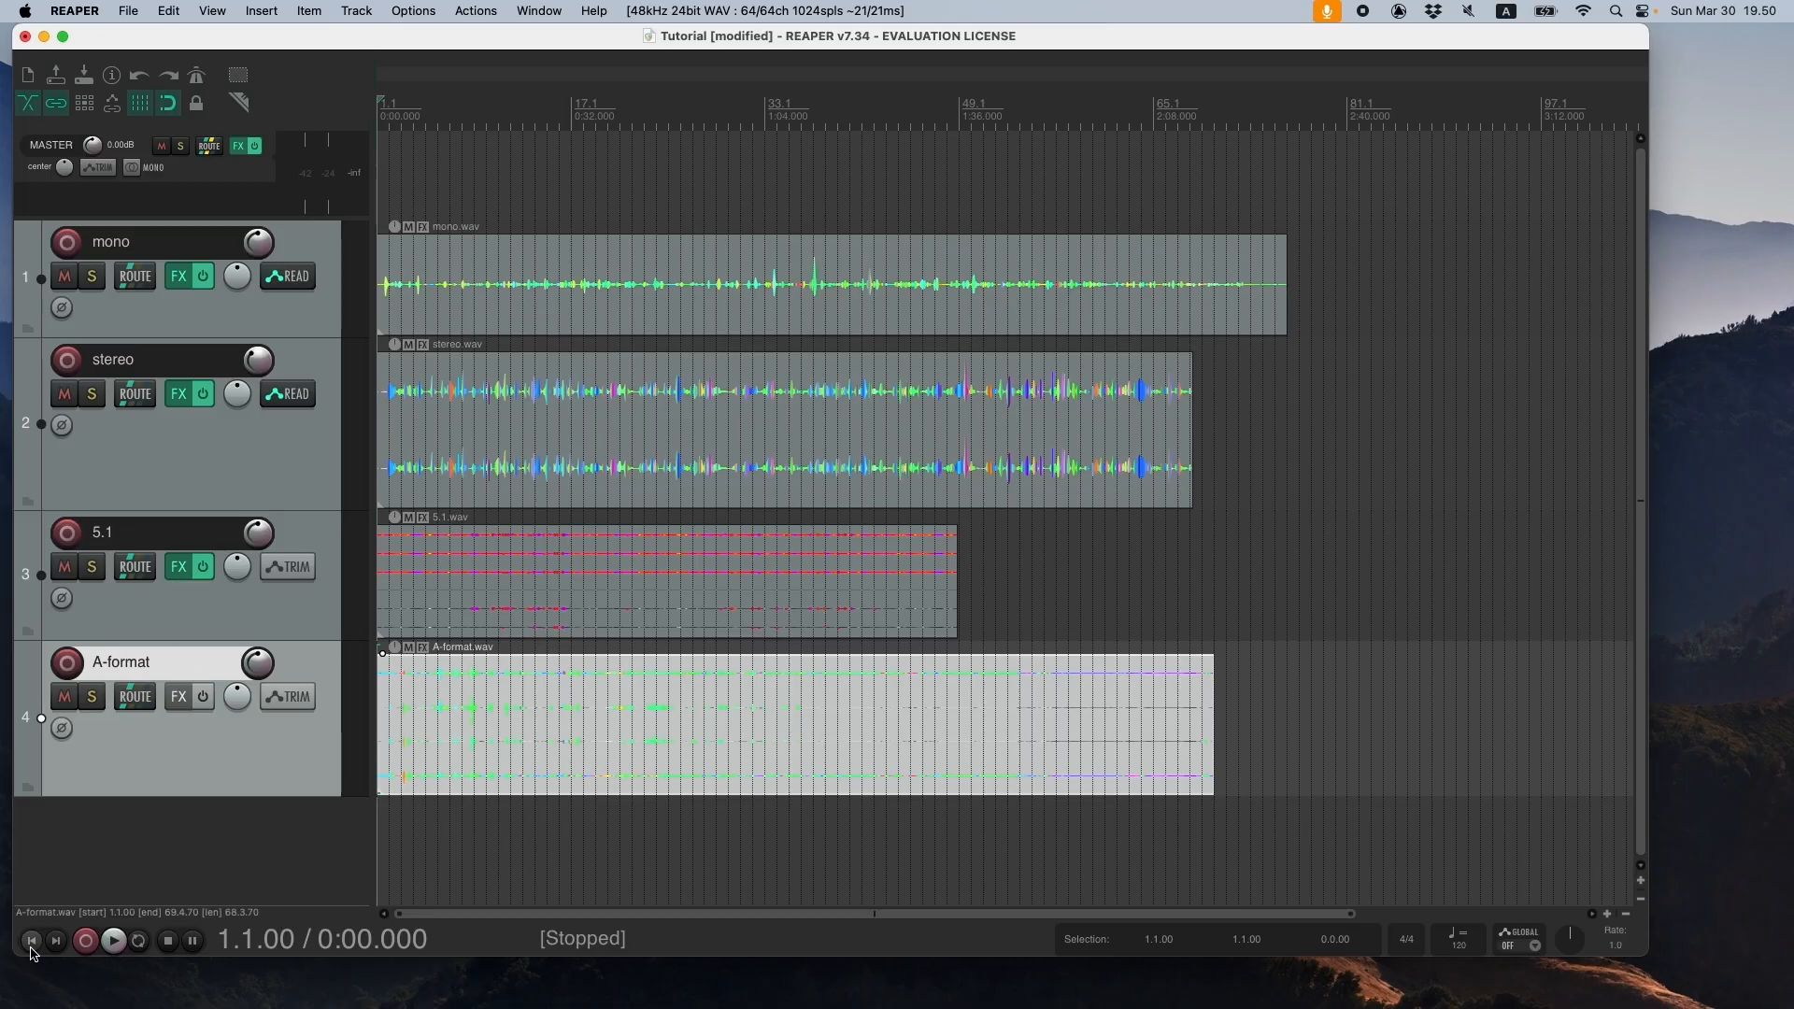
- Set the A-format track's channel count to 64 in its routing settings and close them
{"action": "left_click", "coordinate": [134, 696]}
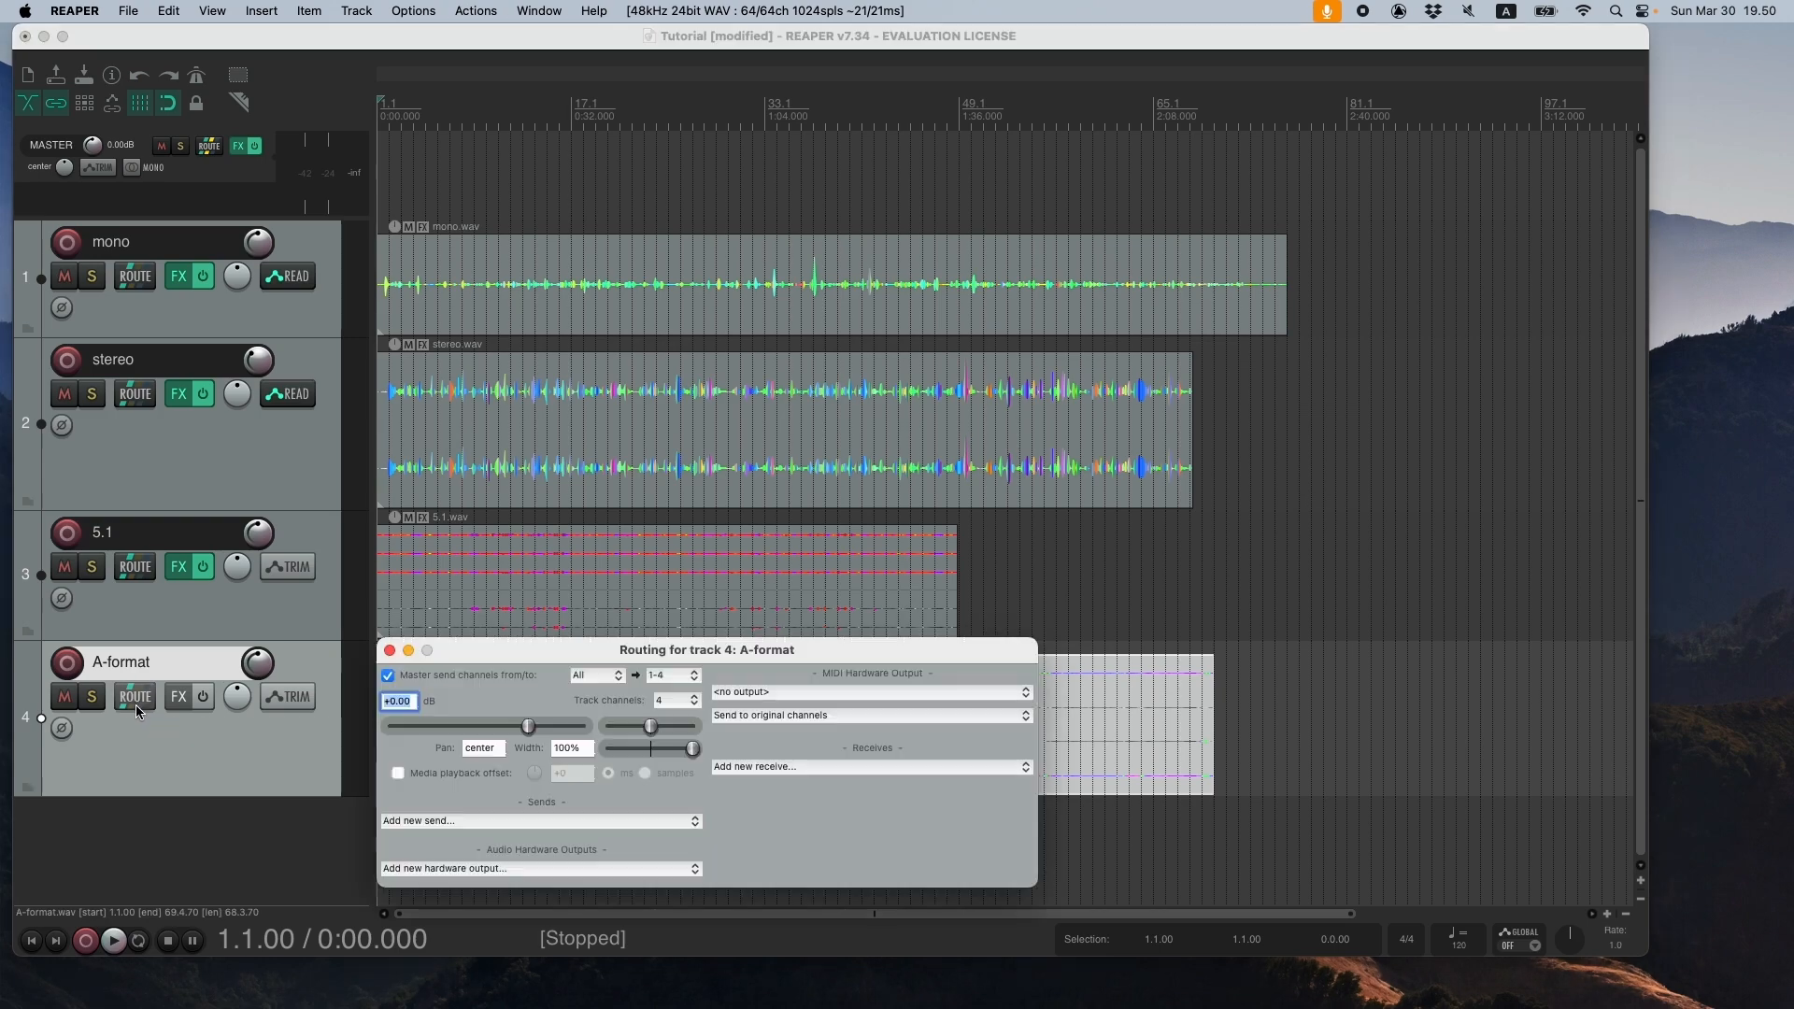
{"action": "left_click", "coordinate": [676, 701]}
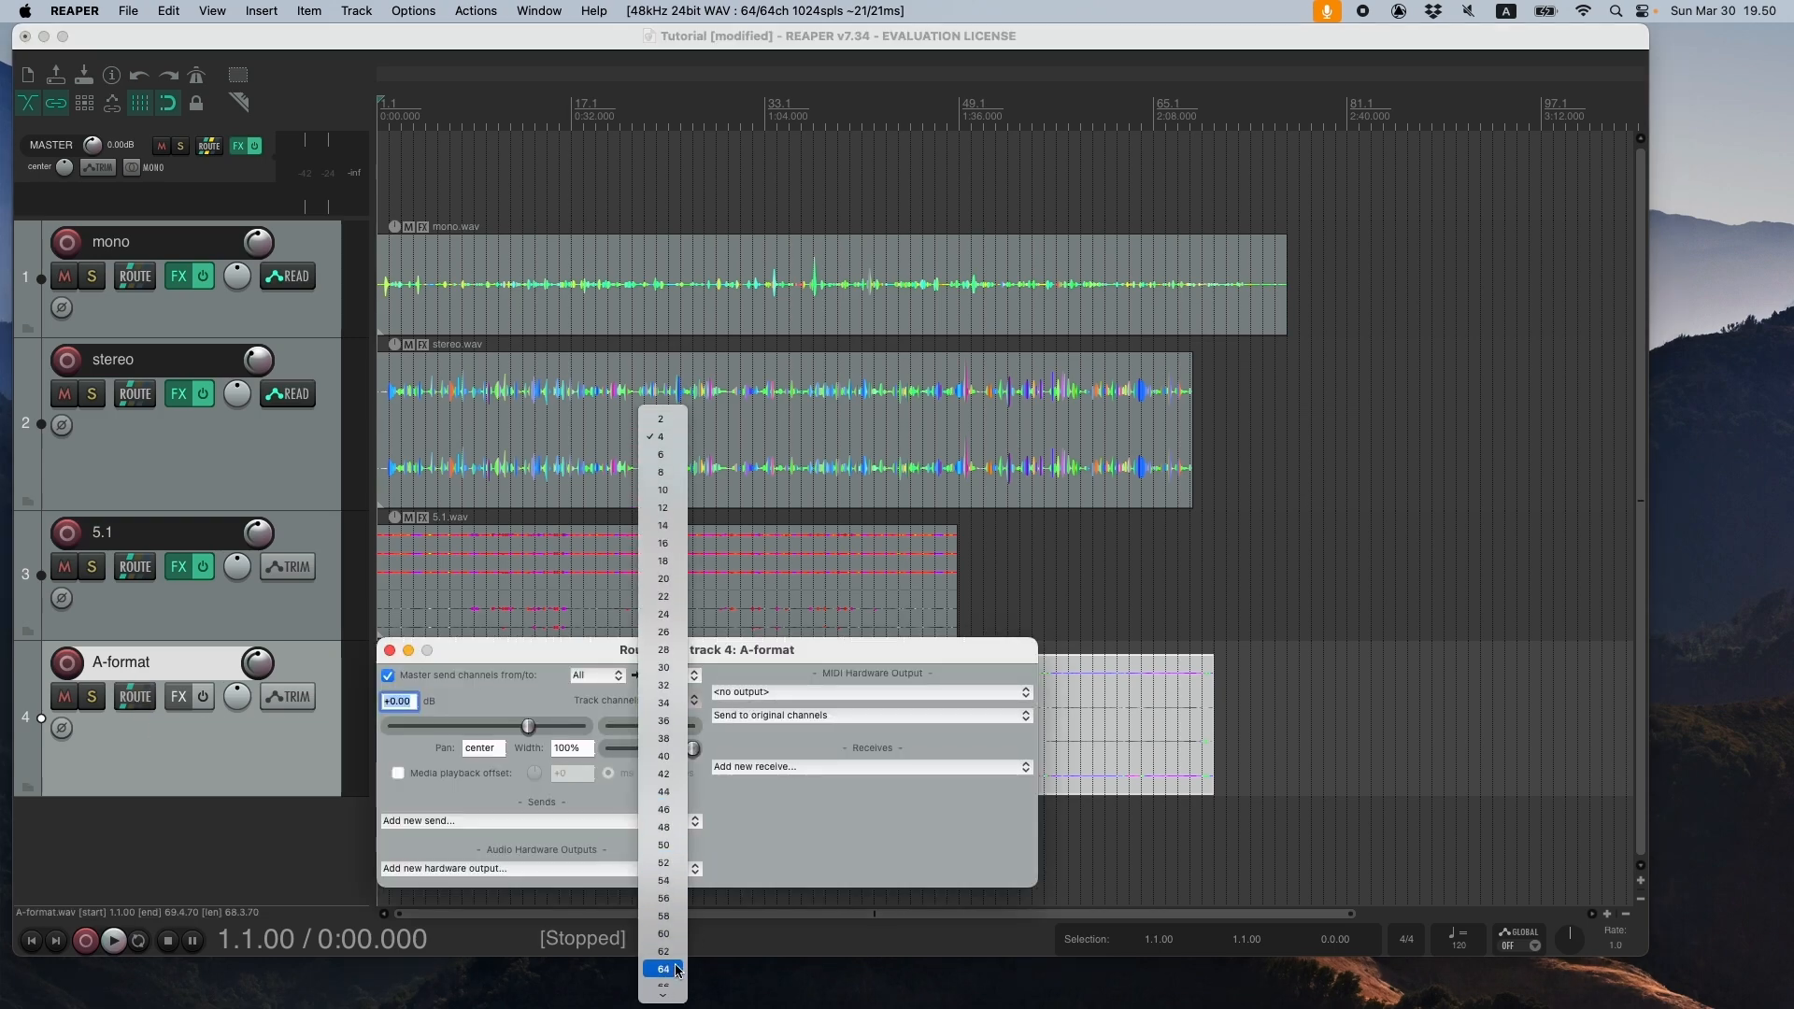
{"action": "left_click", "coordinate": [673, 972]}
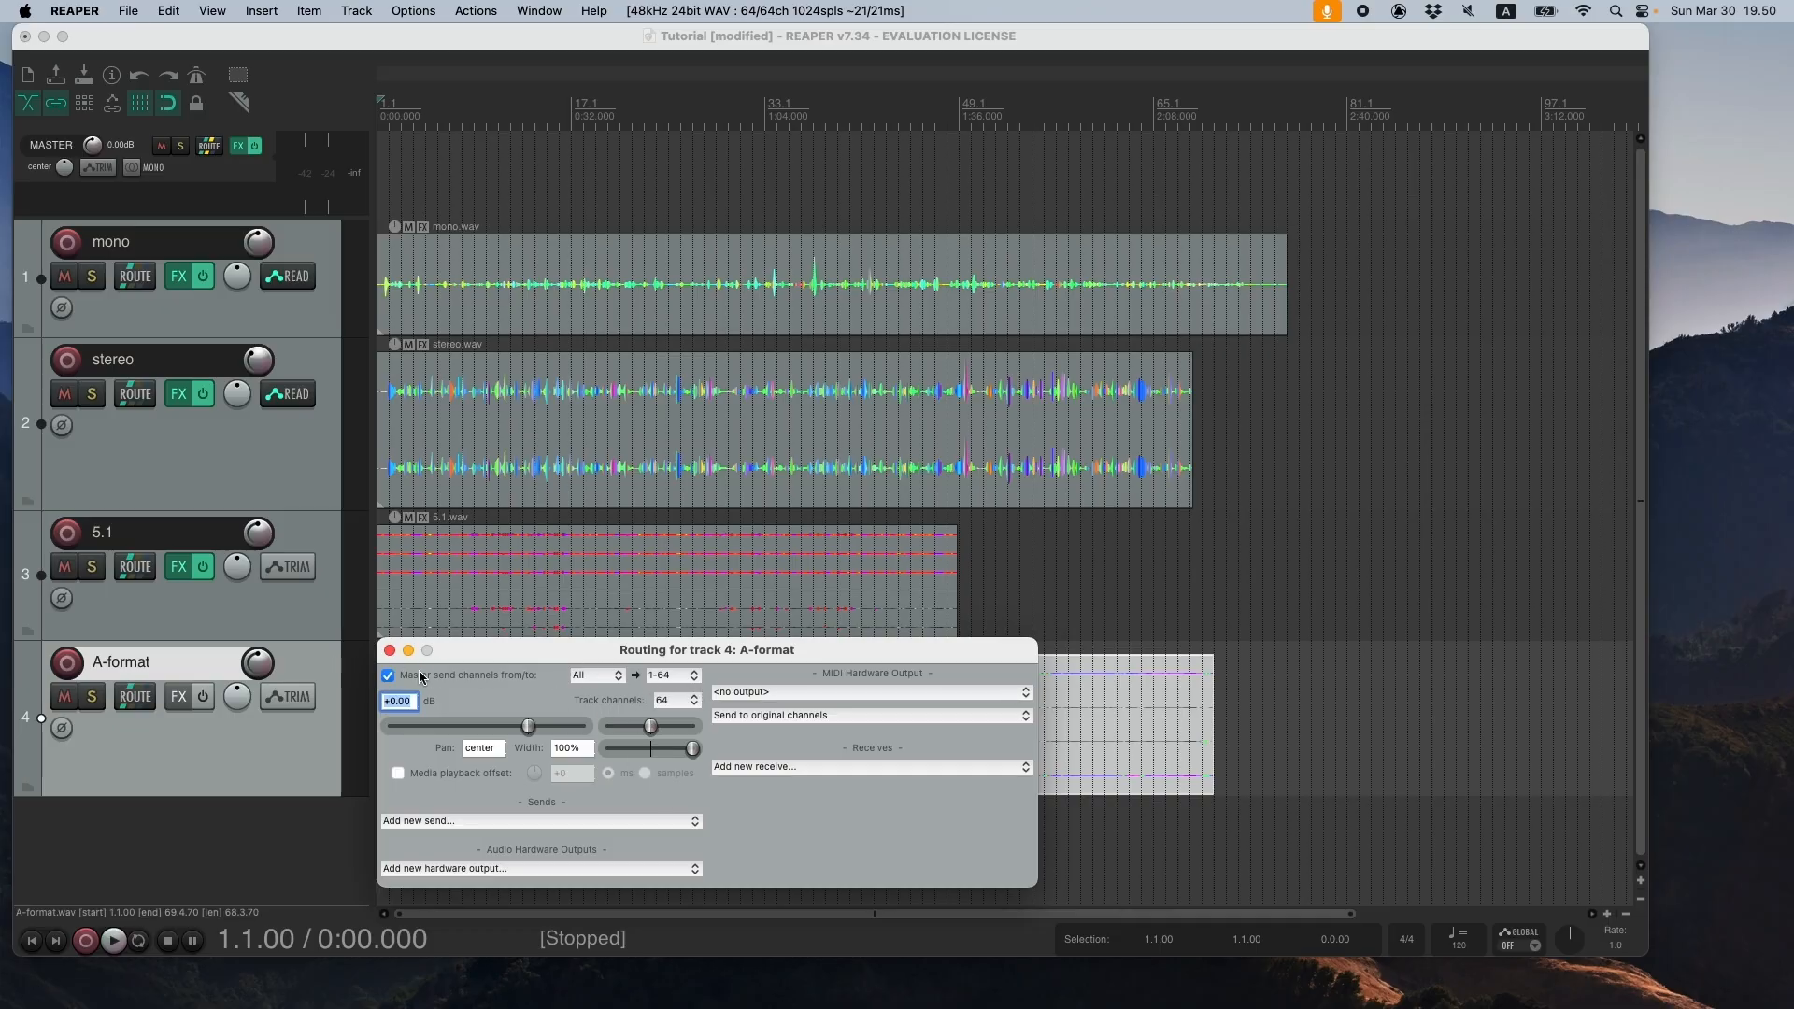
{"action": "left_click", "coordinate": [391, 651]}
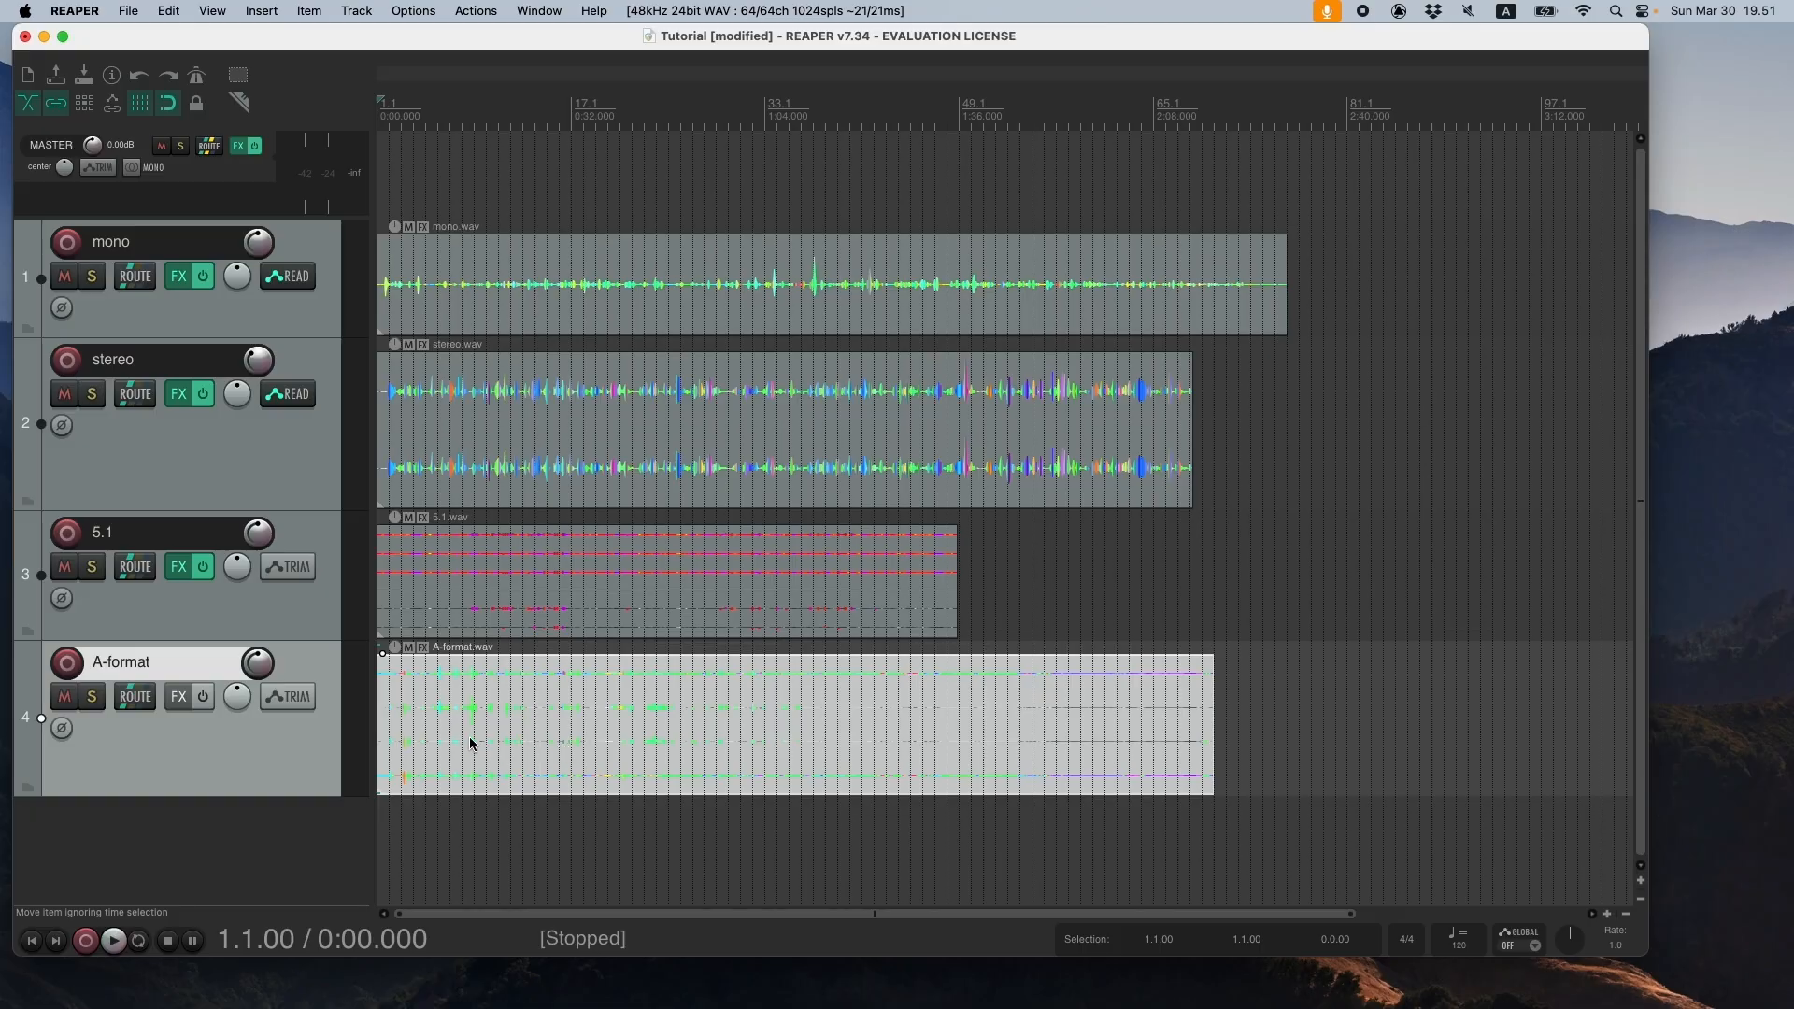
- Add the VST AMBEO A-B Format Converter (x86_64) to the A-format track and move its window clear of the track controls
{"action": "left_click", "coordinate": [178, 696]}
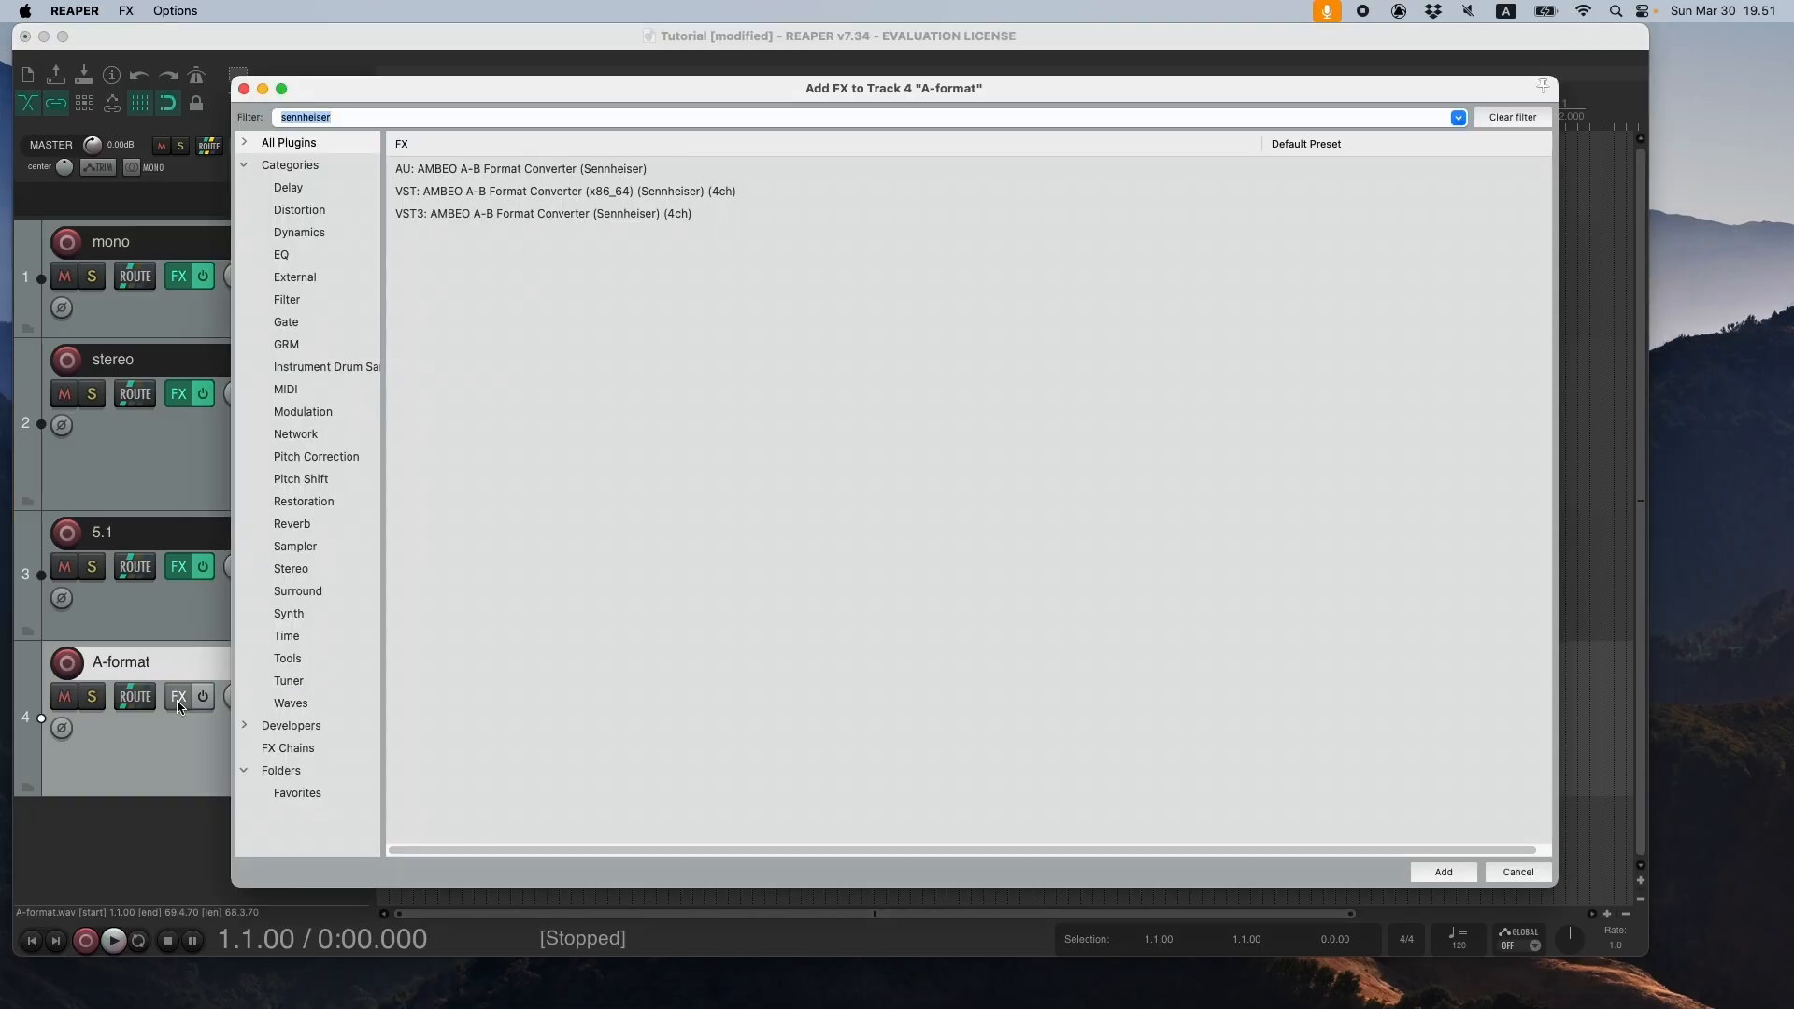
{"action": "left_click", "coordinate": [457, 193]}
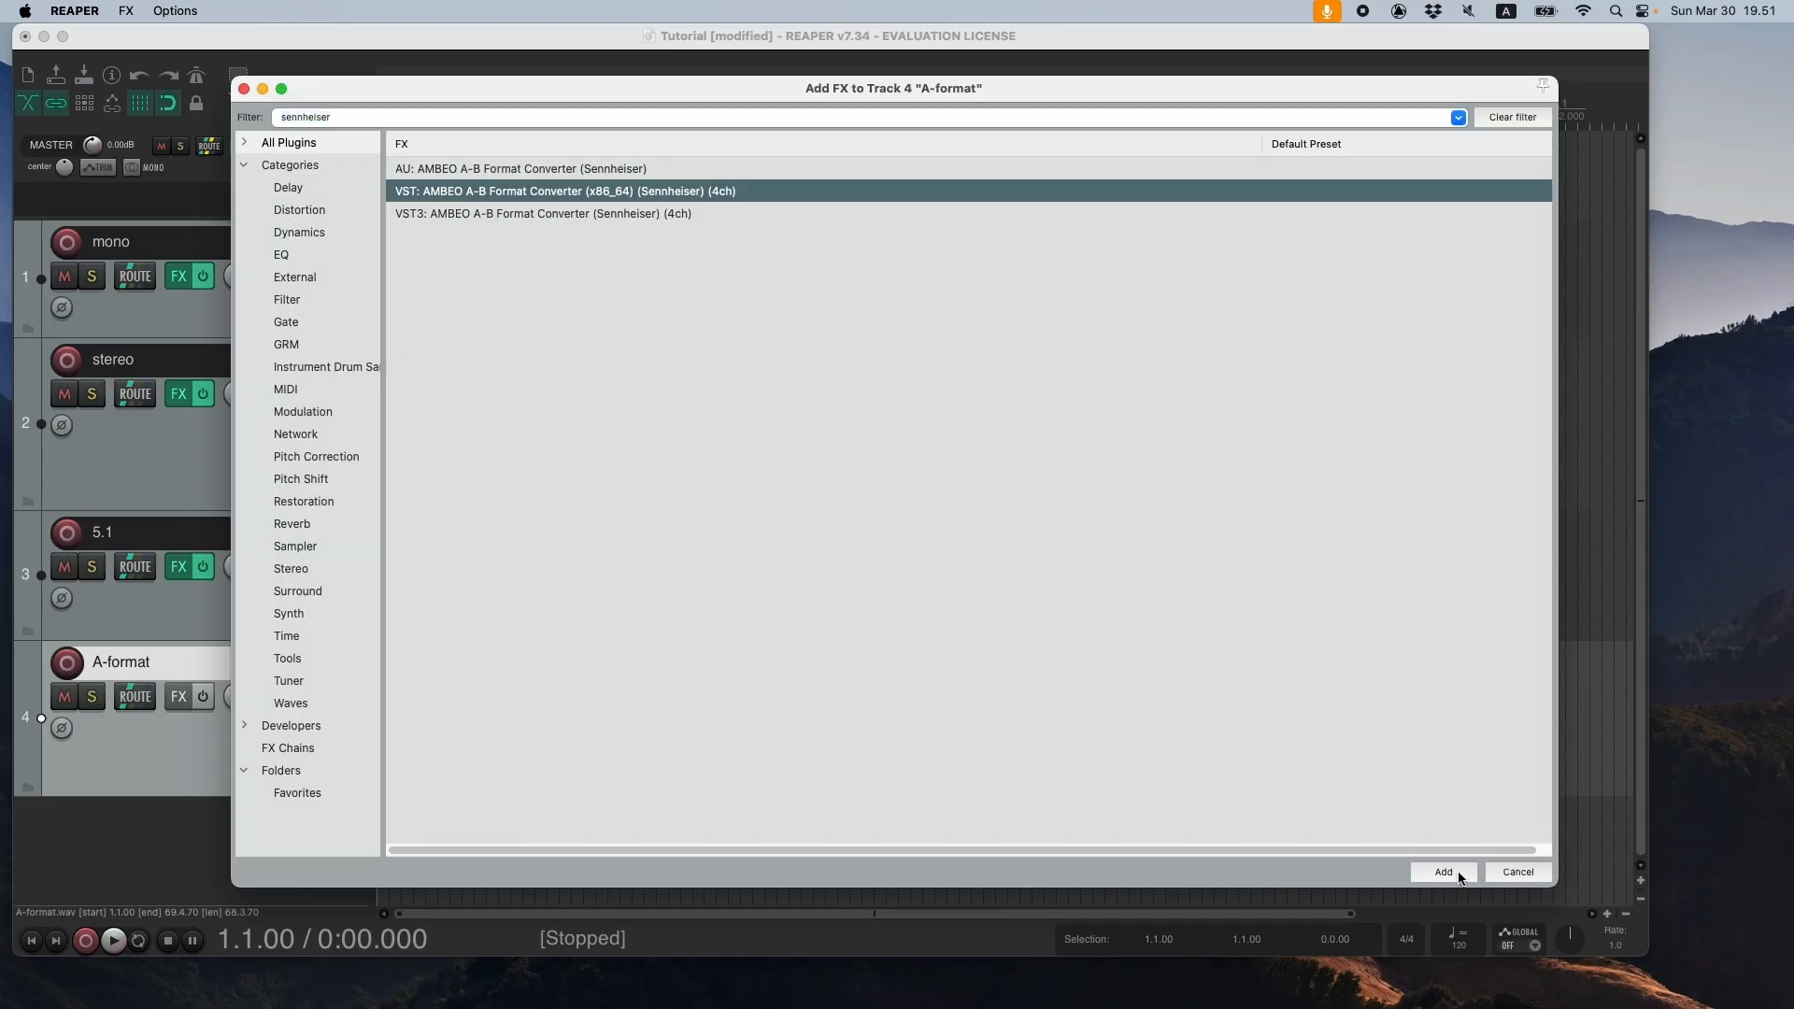
{"action": "left_click", "coordinate": [1460, 878]}
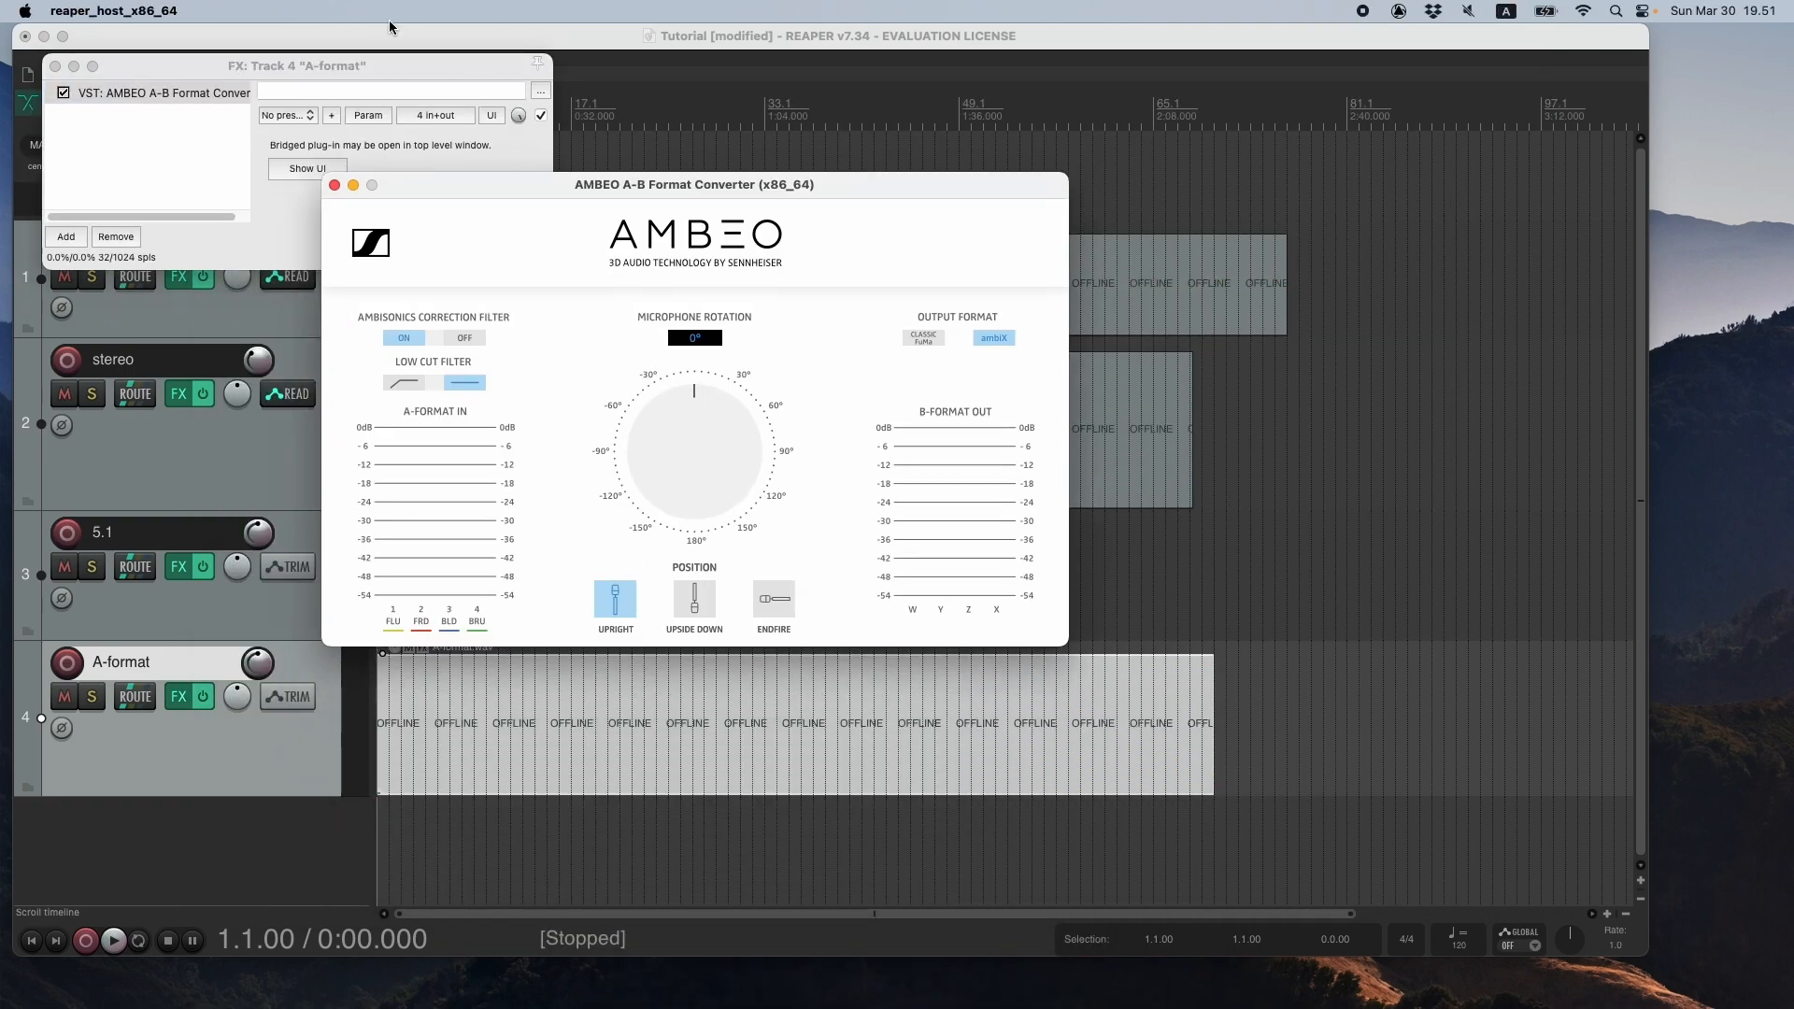
{"action": "left_click", "coordinate": [264, 158]}
{"action": "left_click_drag", "start_coordinate": [667, 184], "coordinate": [831, 194]}
- Play from 0:10 with the A-format track soloed, unsolo it to hear all tracks together, and stop playback
{"action": "left_click", "coordinate": [439, 835]}
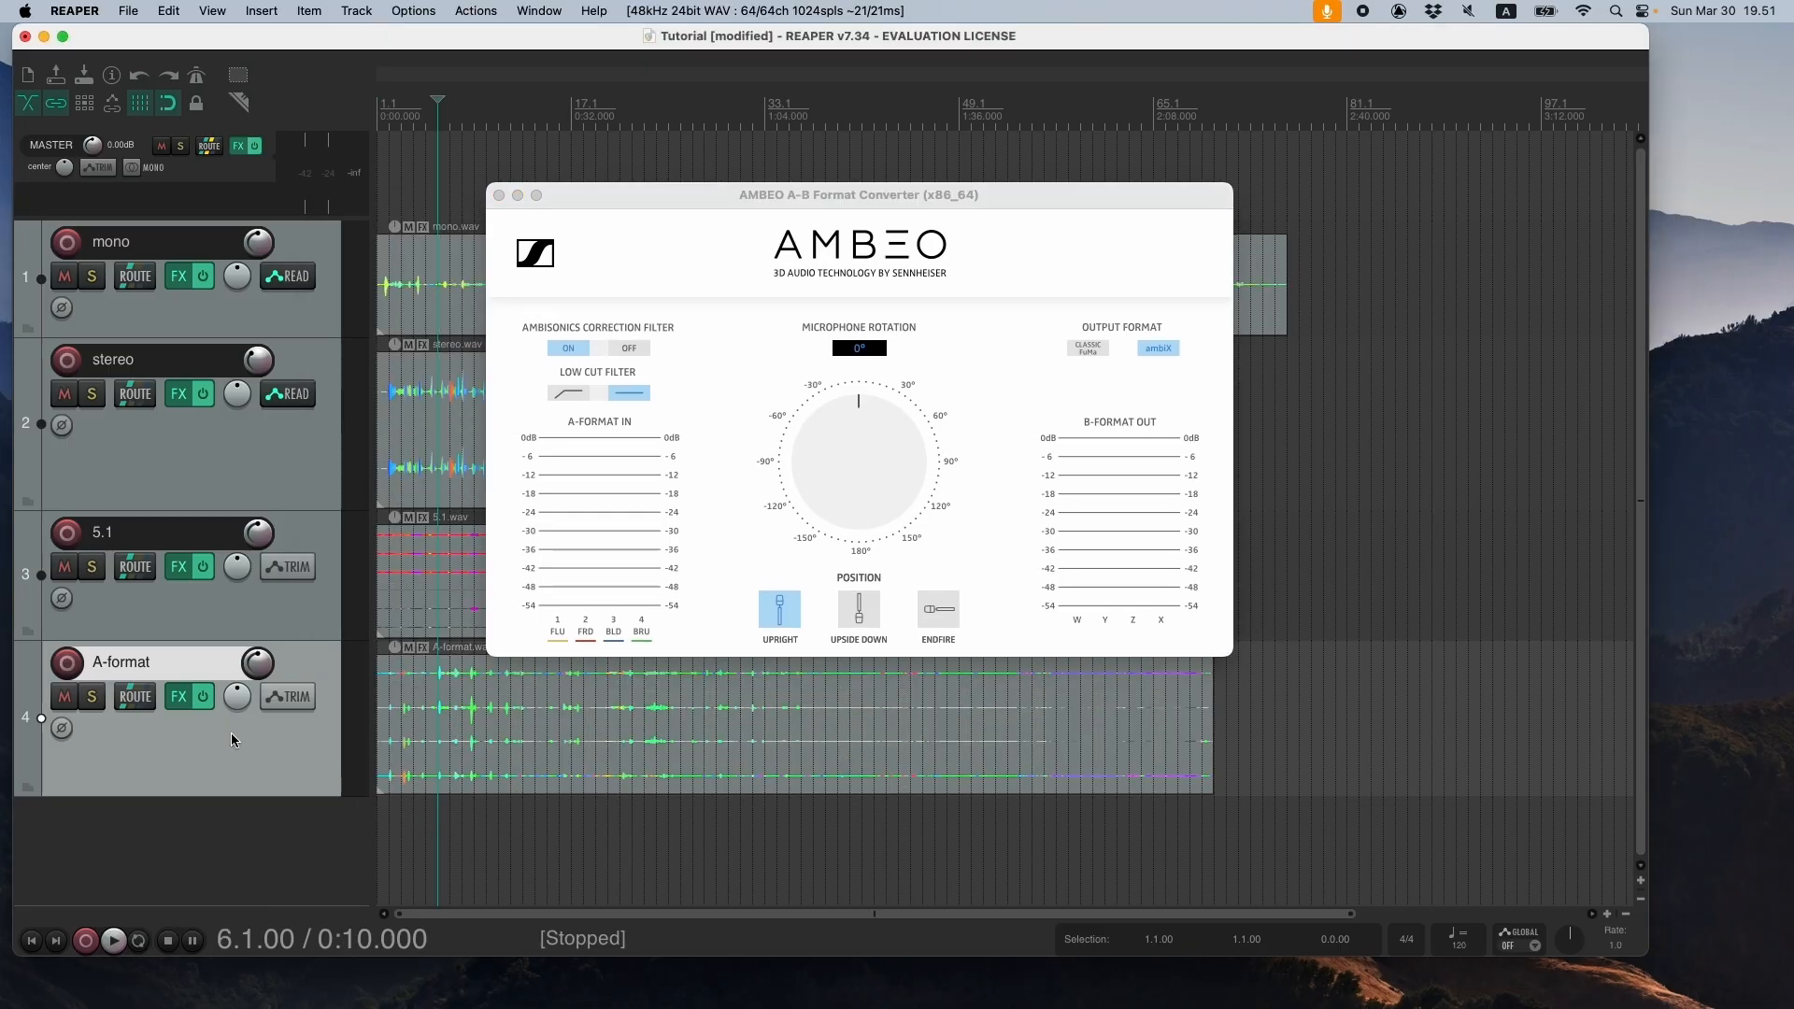
{"action": "left_click", "coordinate": [94, 697]}
{"action": "key", "text": "space"}
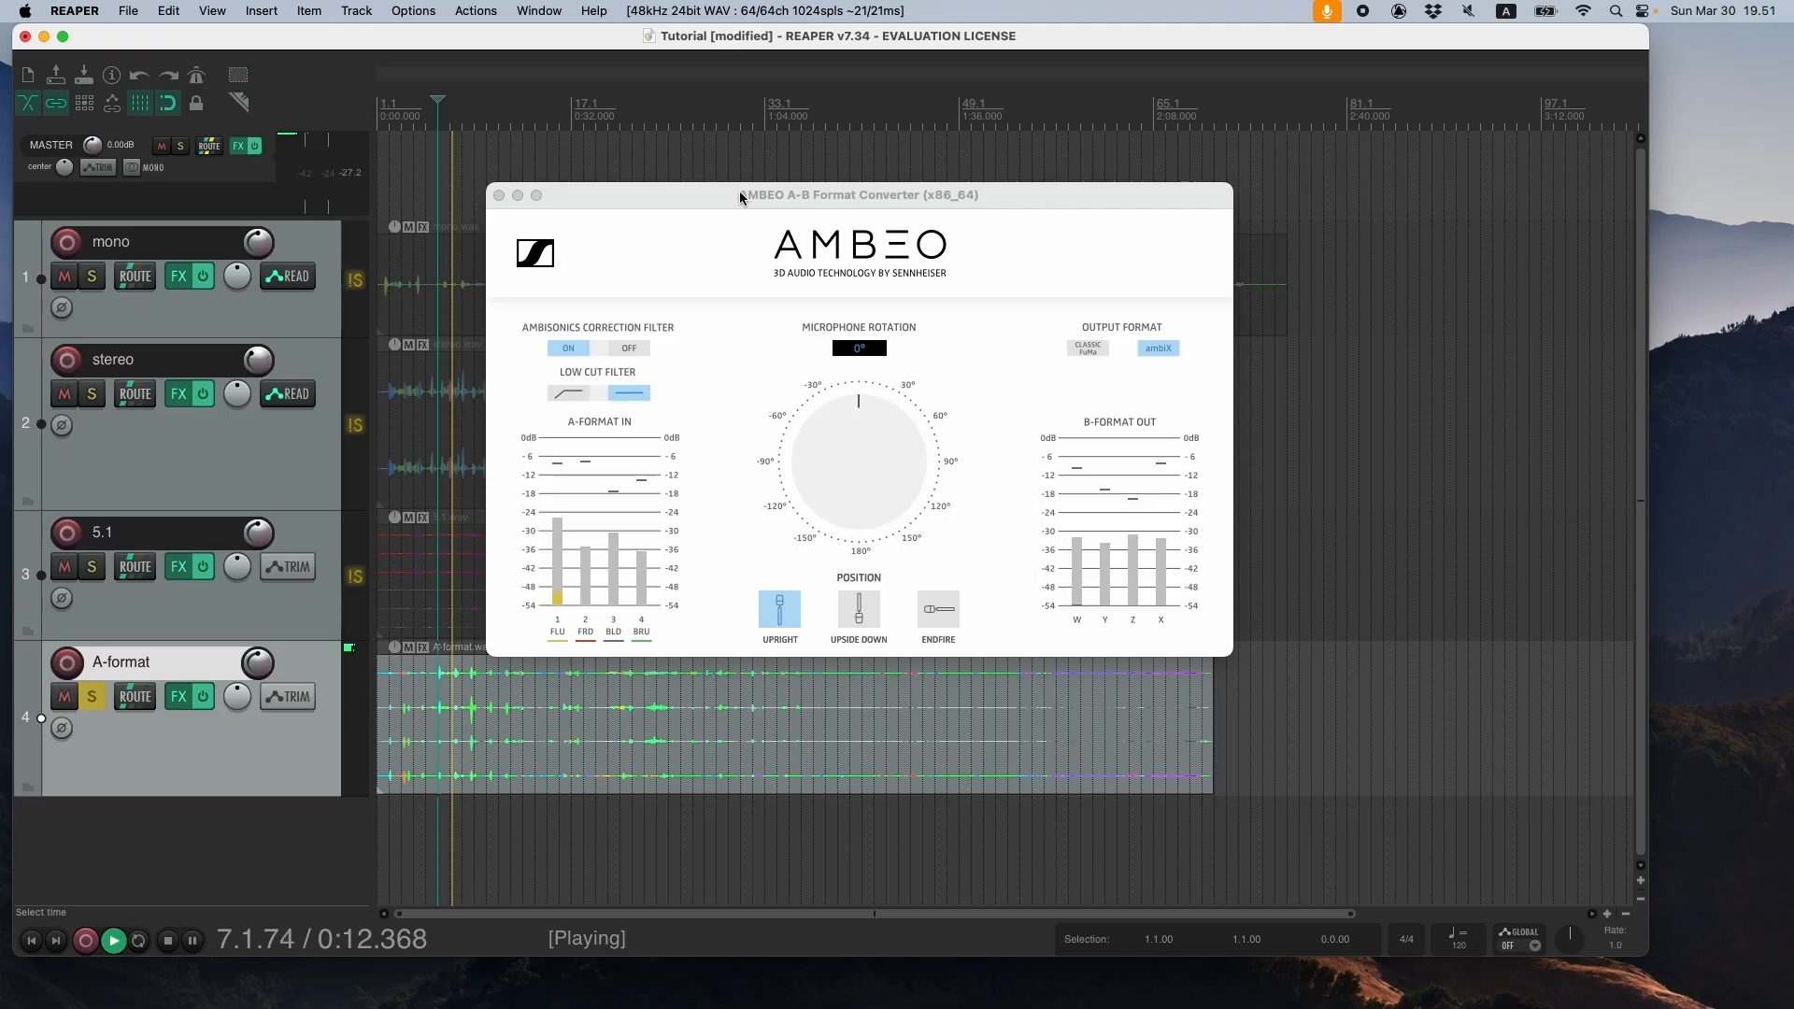
{"action": "left_click_drag", "start_coordinate": [742, 195], "coordinate": [694, 219]}
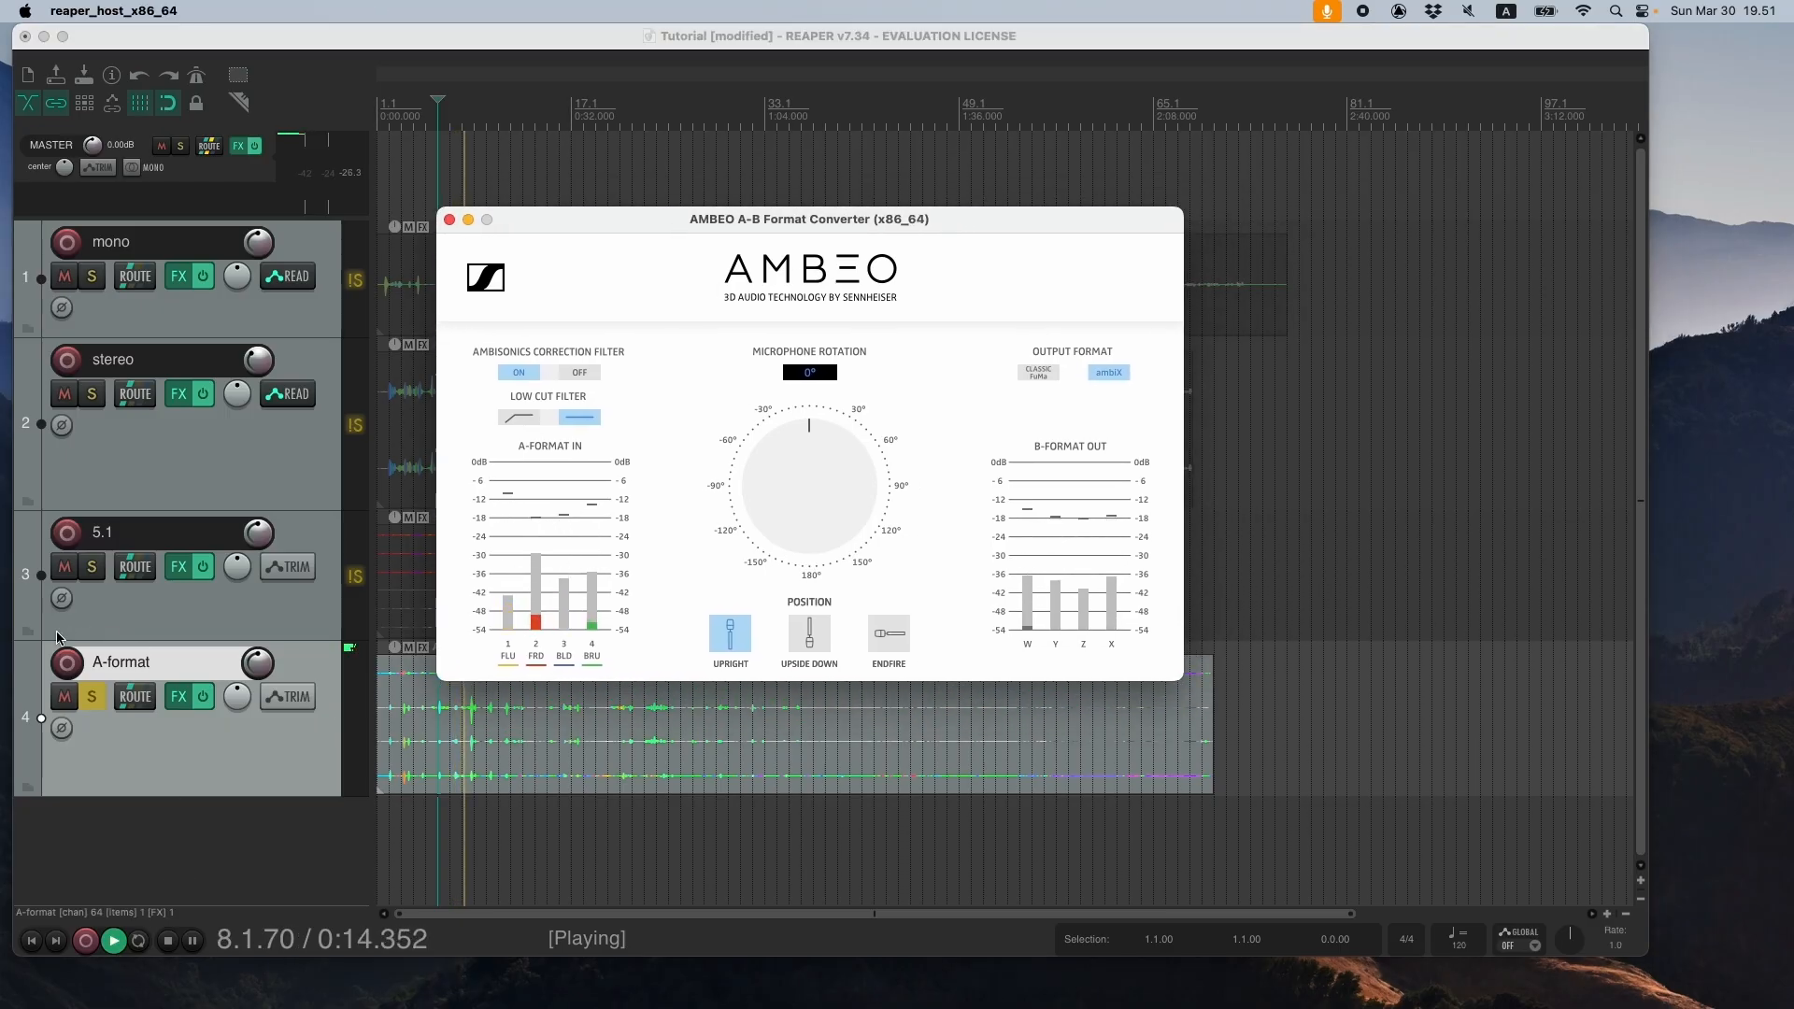
{"action": "left_click", "coordinate": [94, 698]}
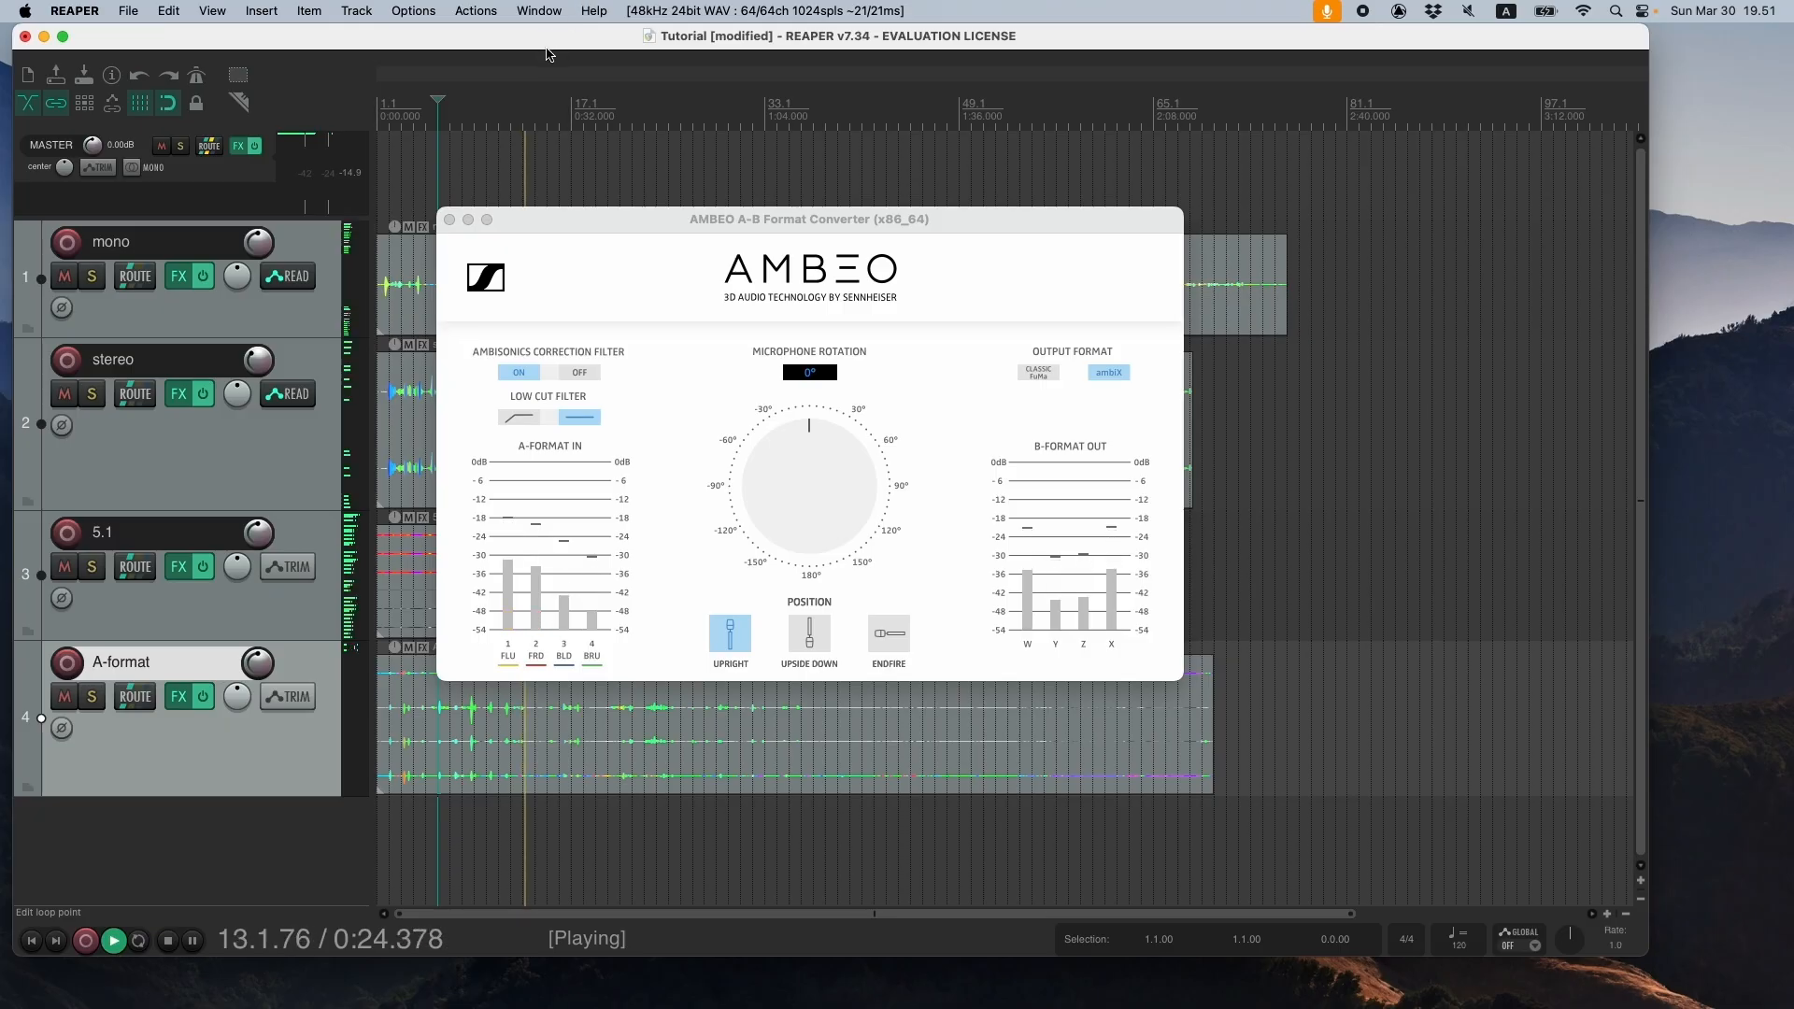
{"action": "key", "text": "space"}
- Review the AMBEO converter in the A-format track's effects chain, and close the chain and converter windows
{"action": "left_click_drag", "start_coordinate": [610, 229], "coordinate": [711, 271]}
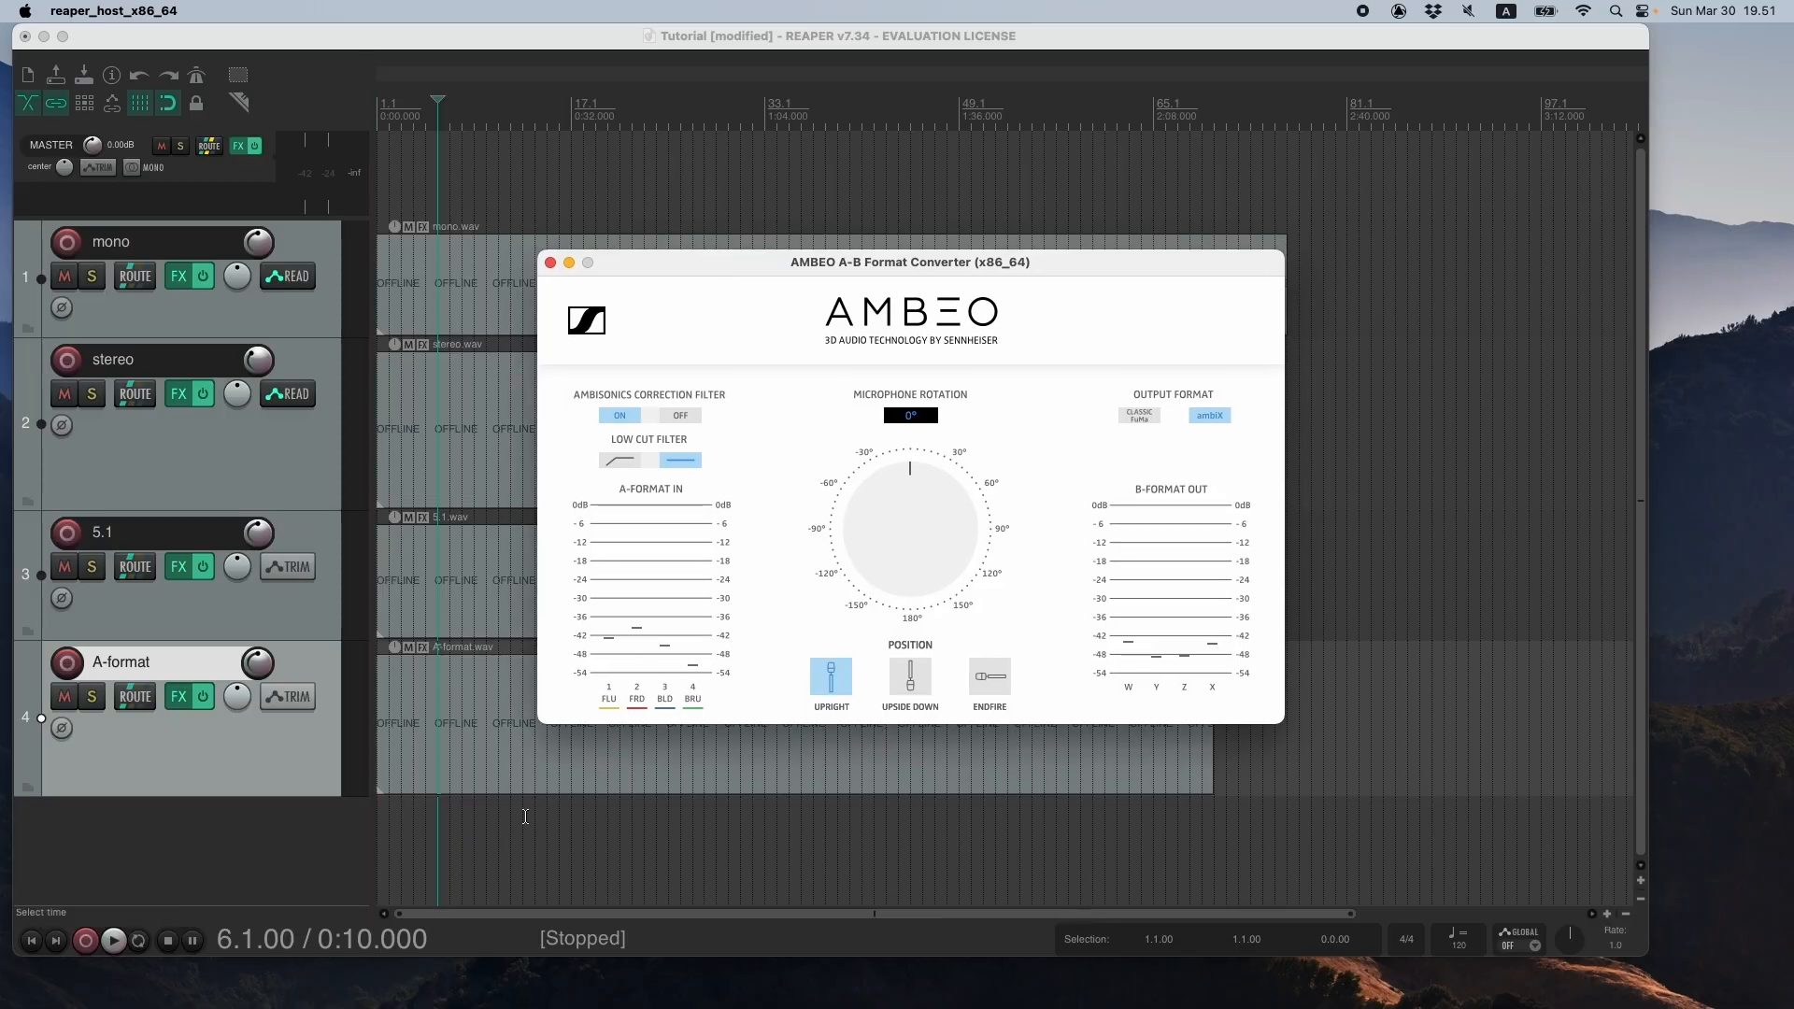
{"action": "left_click", "coordinate": [285, 752]}
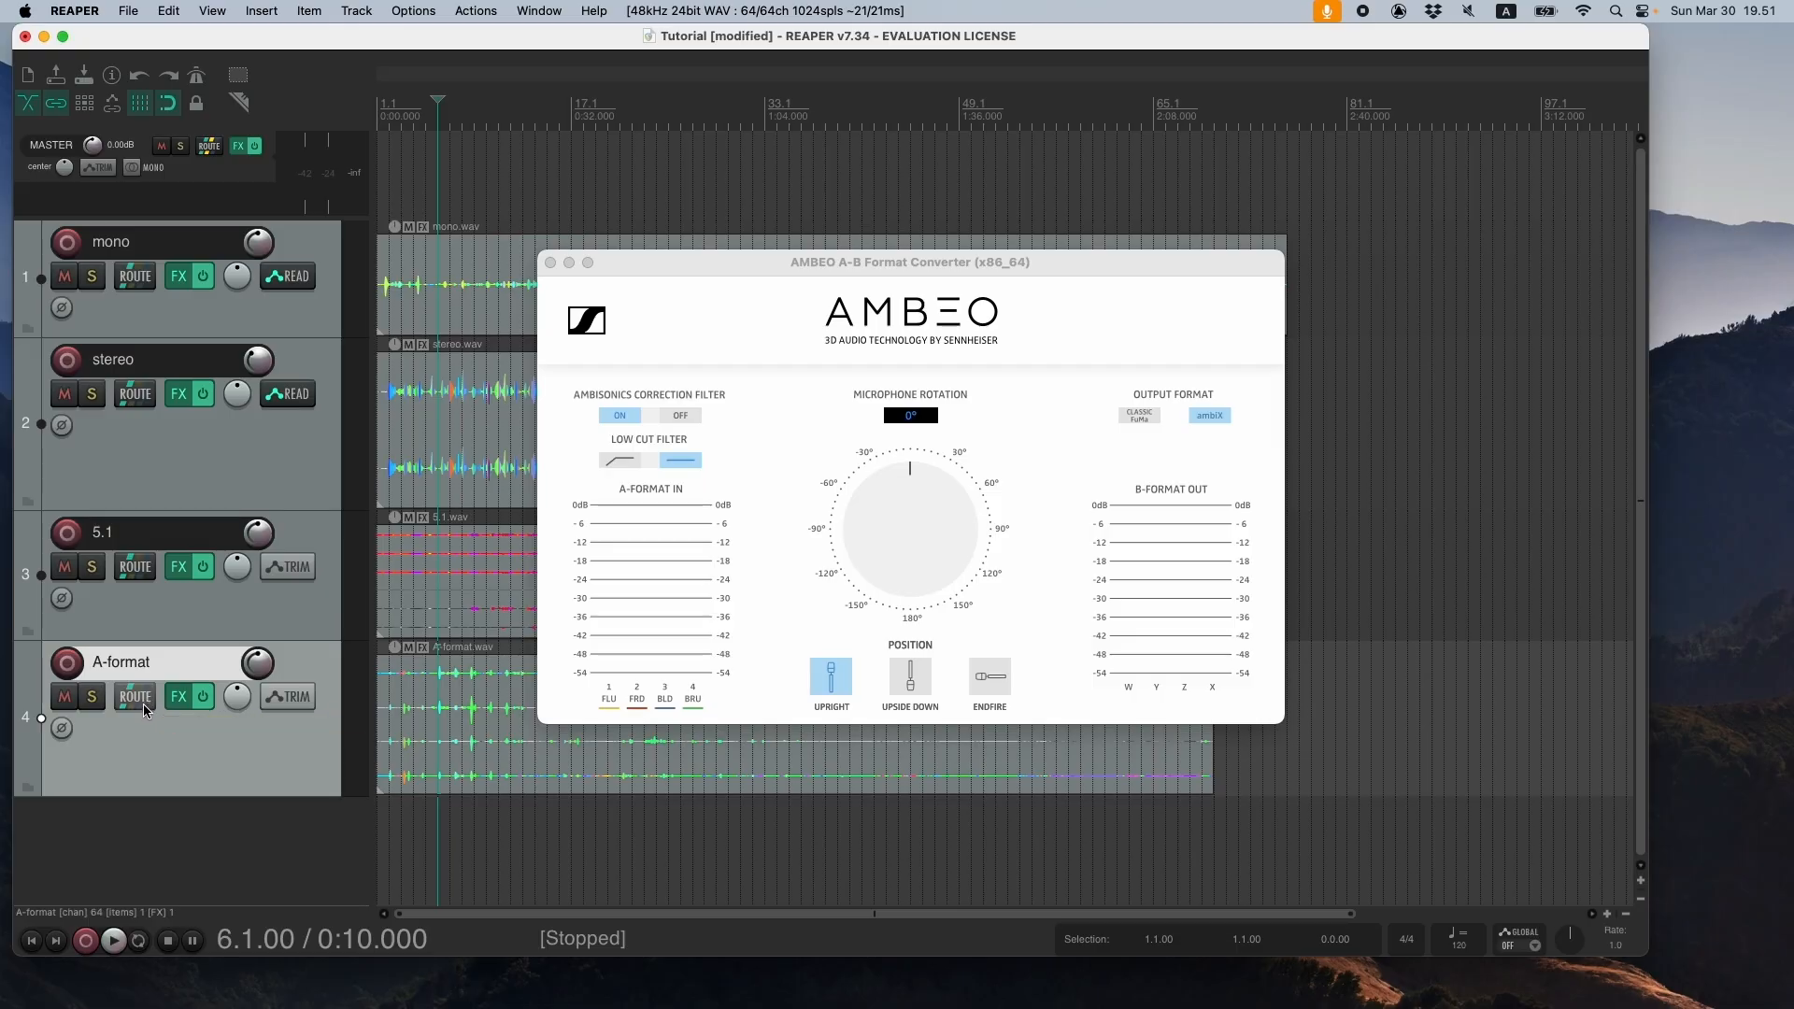
{"action": "left_click", "coordinate": [180, 703]}
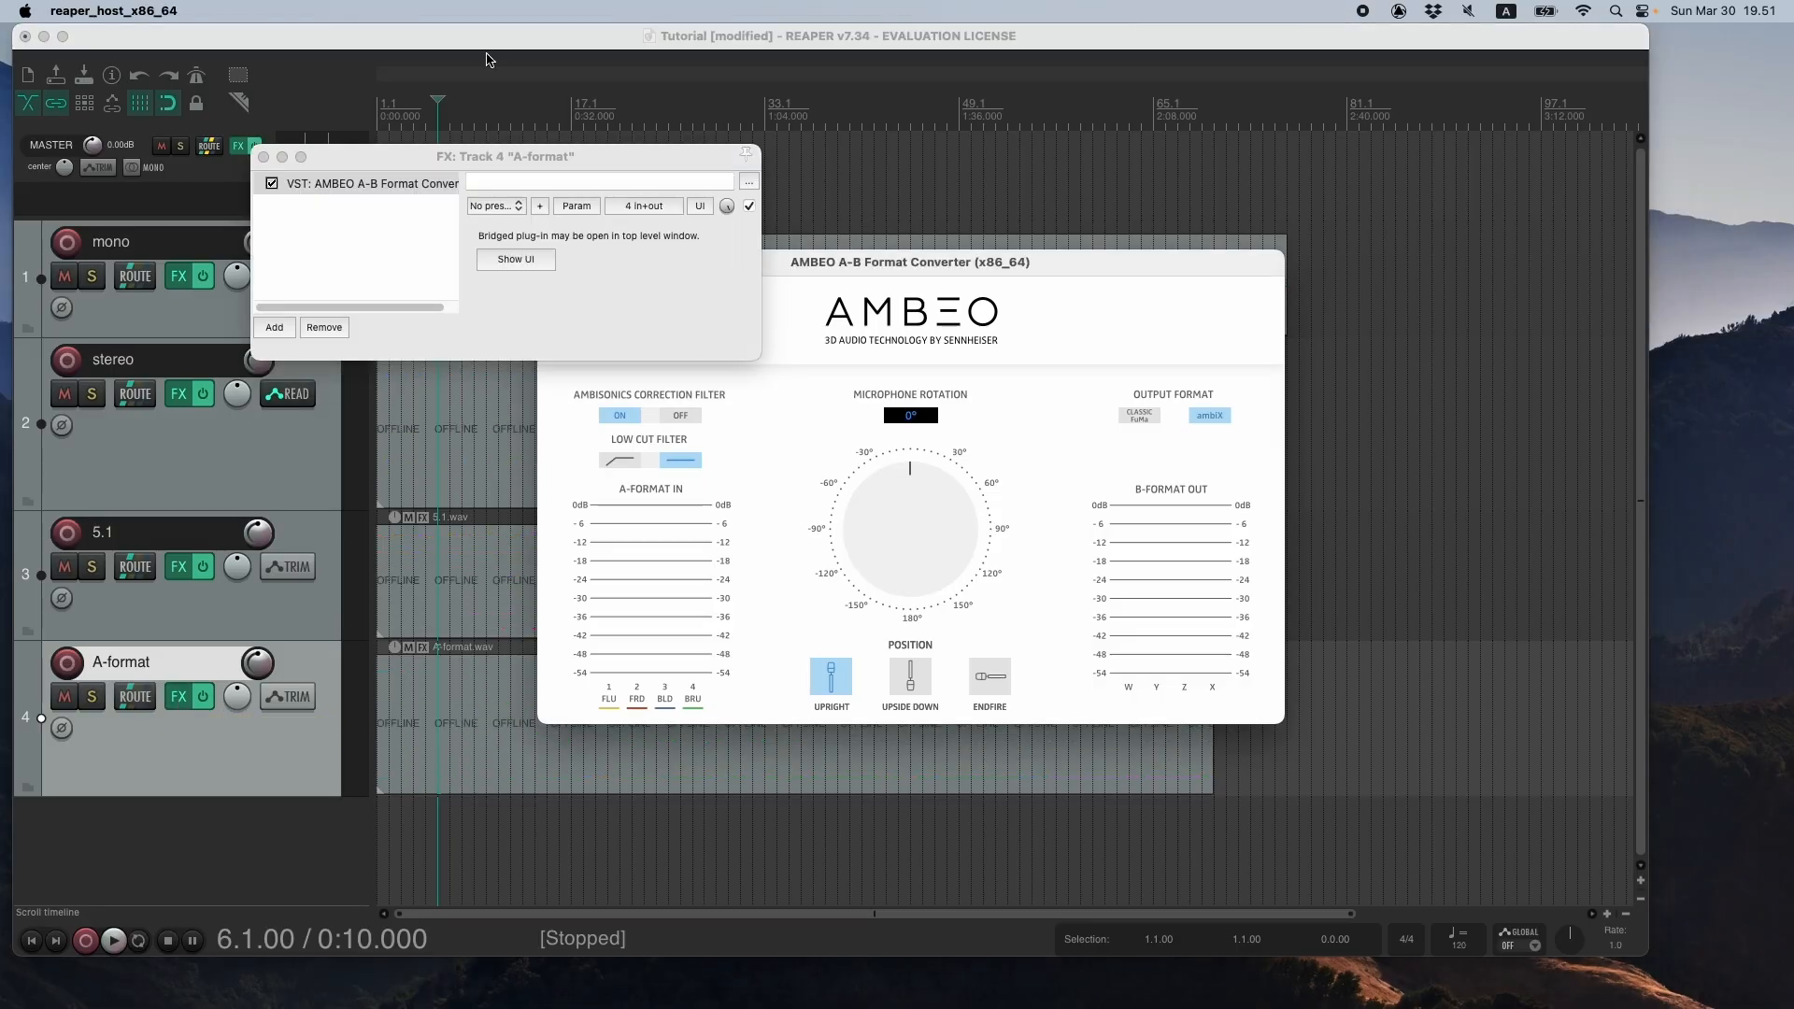
{"action": "left_click", "coordinate": [364, 182]}
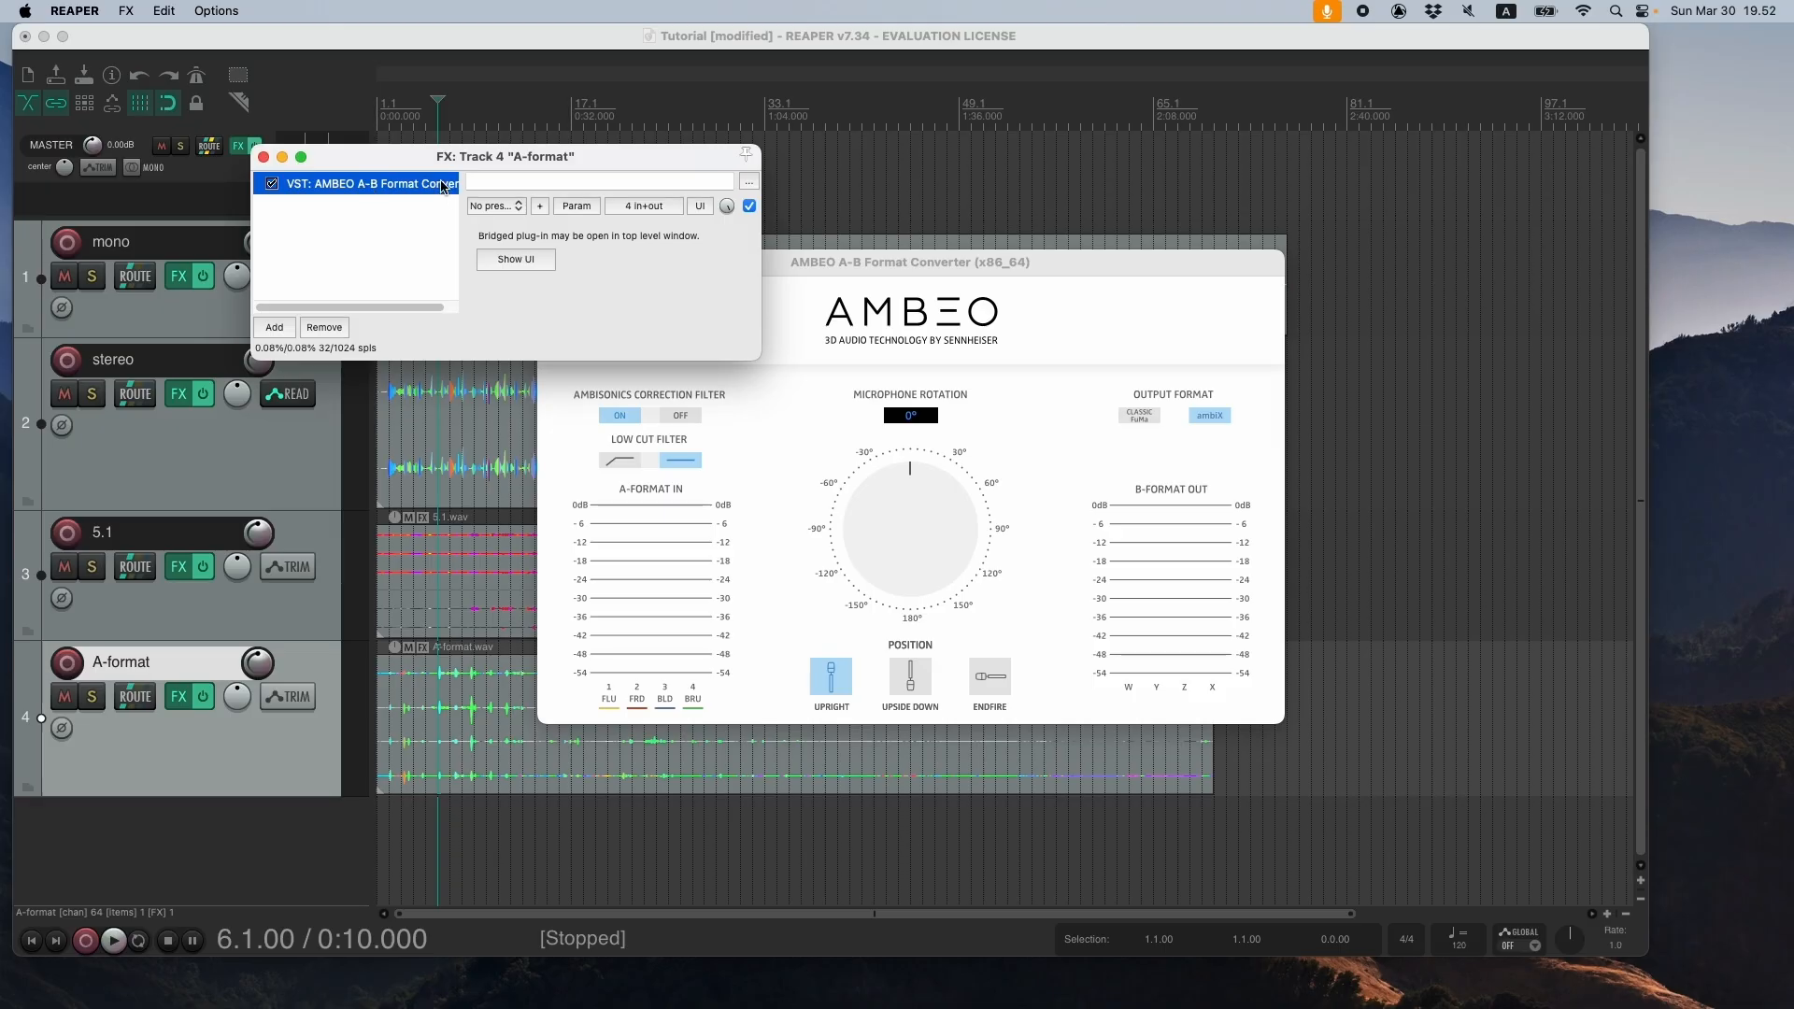
{"action": "left_click_drag", "start_coordinate": [446, 157], "coordinate": [763, 277]}
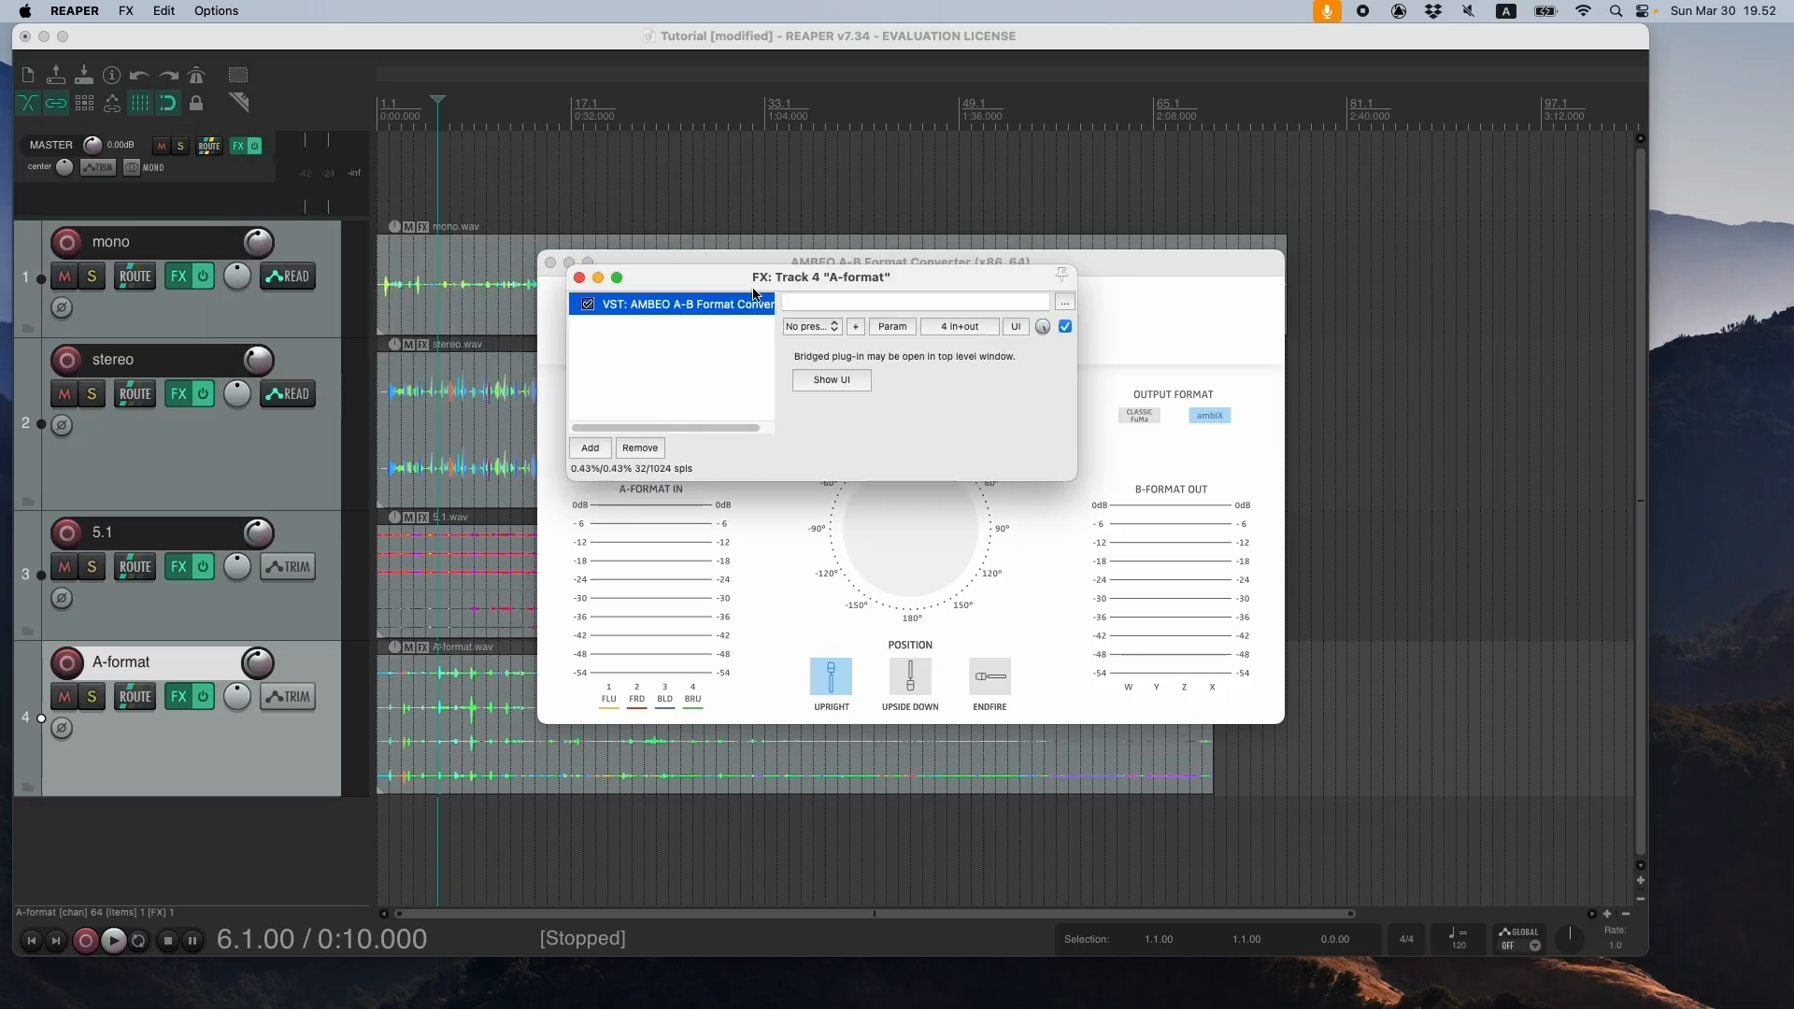
{"action": "left_click", "coordinate": [579, 278]}
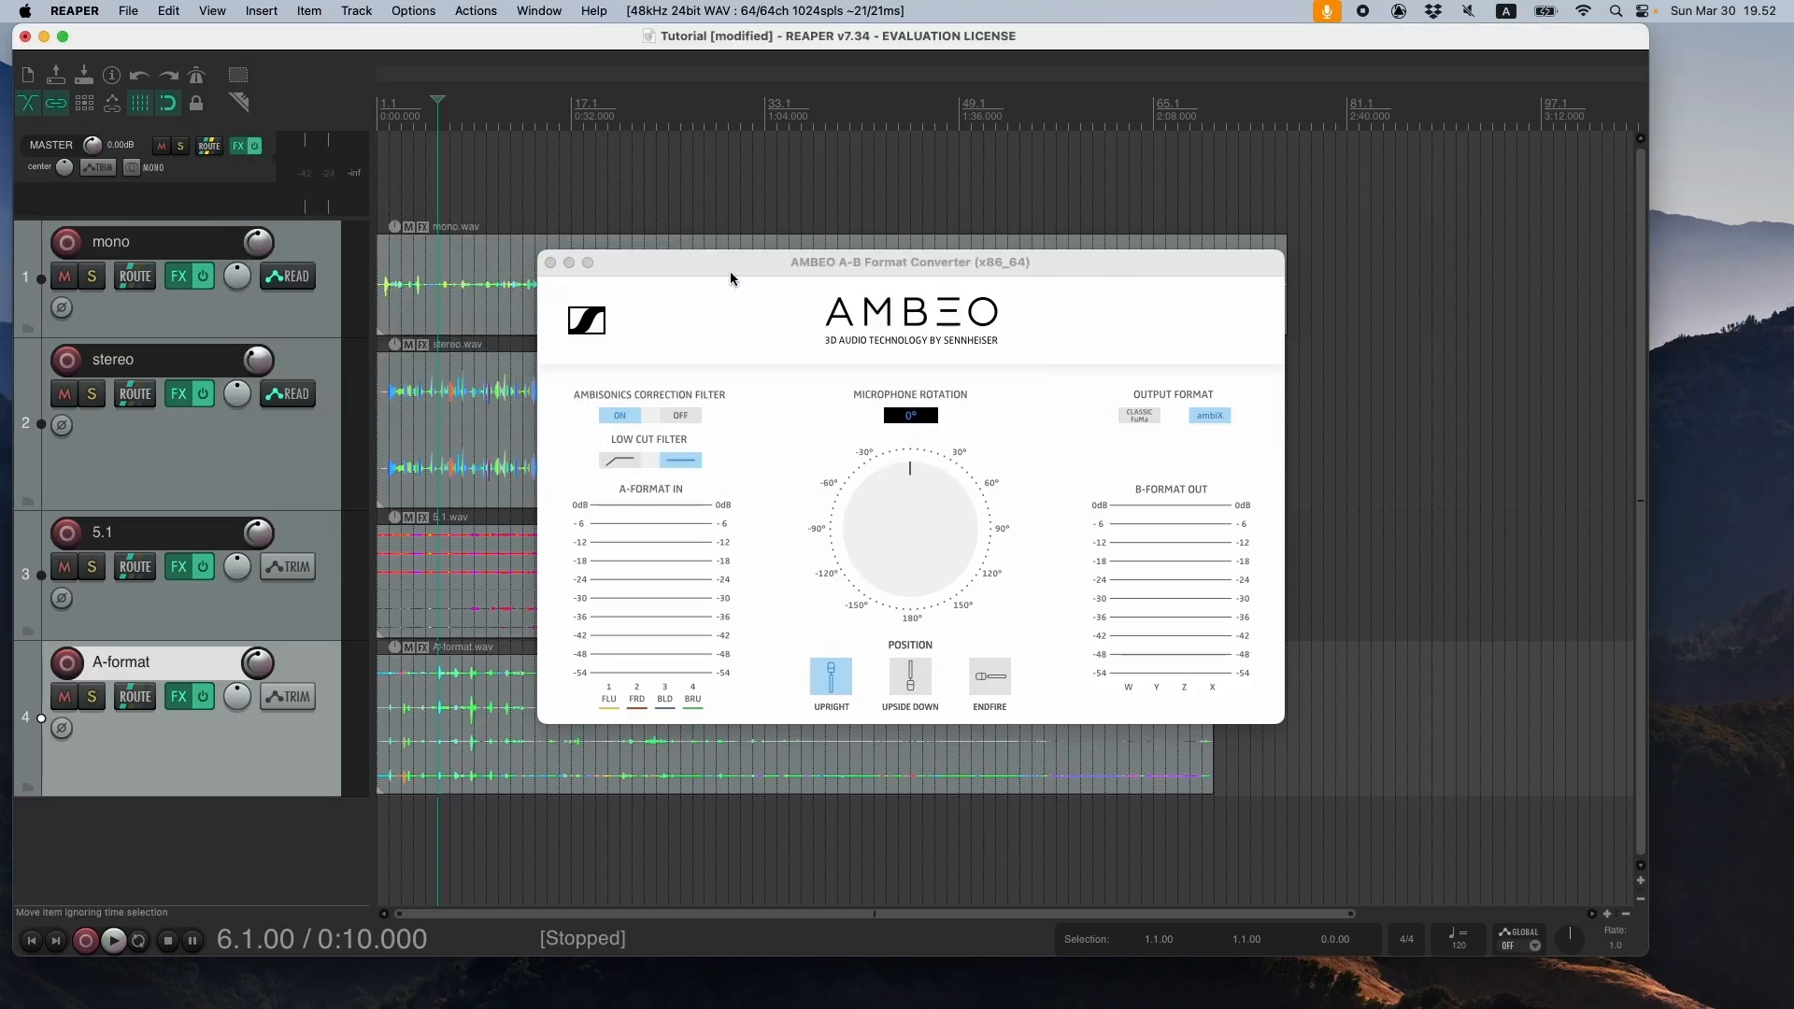
{"action": "left_click_drag", "start_coordinate": [731, 279], "coordinate": [884, 299]}
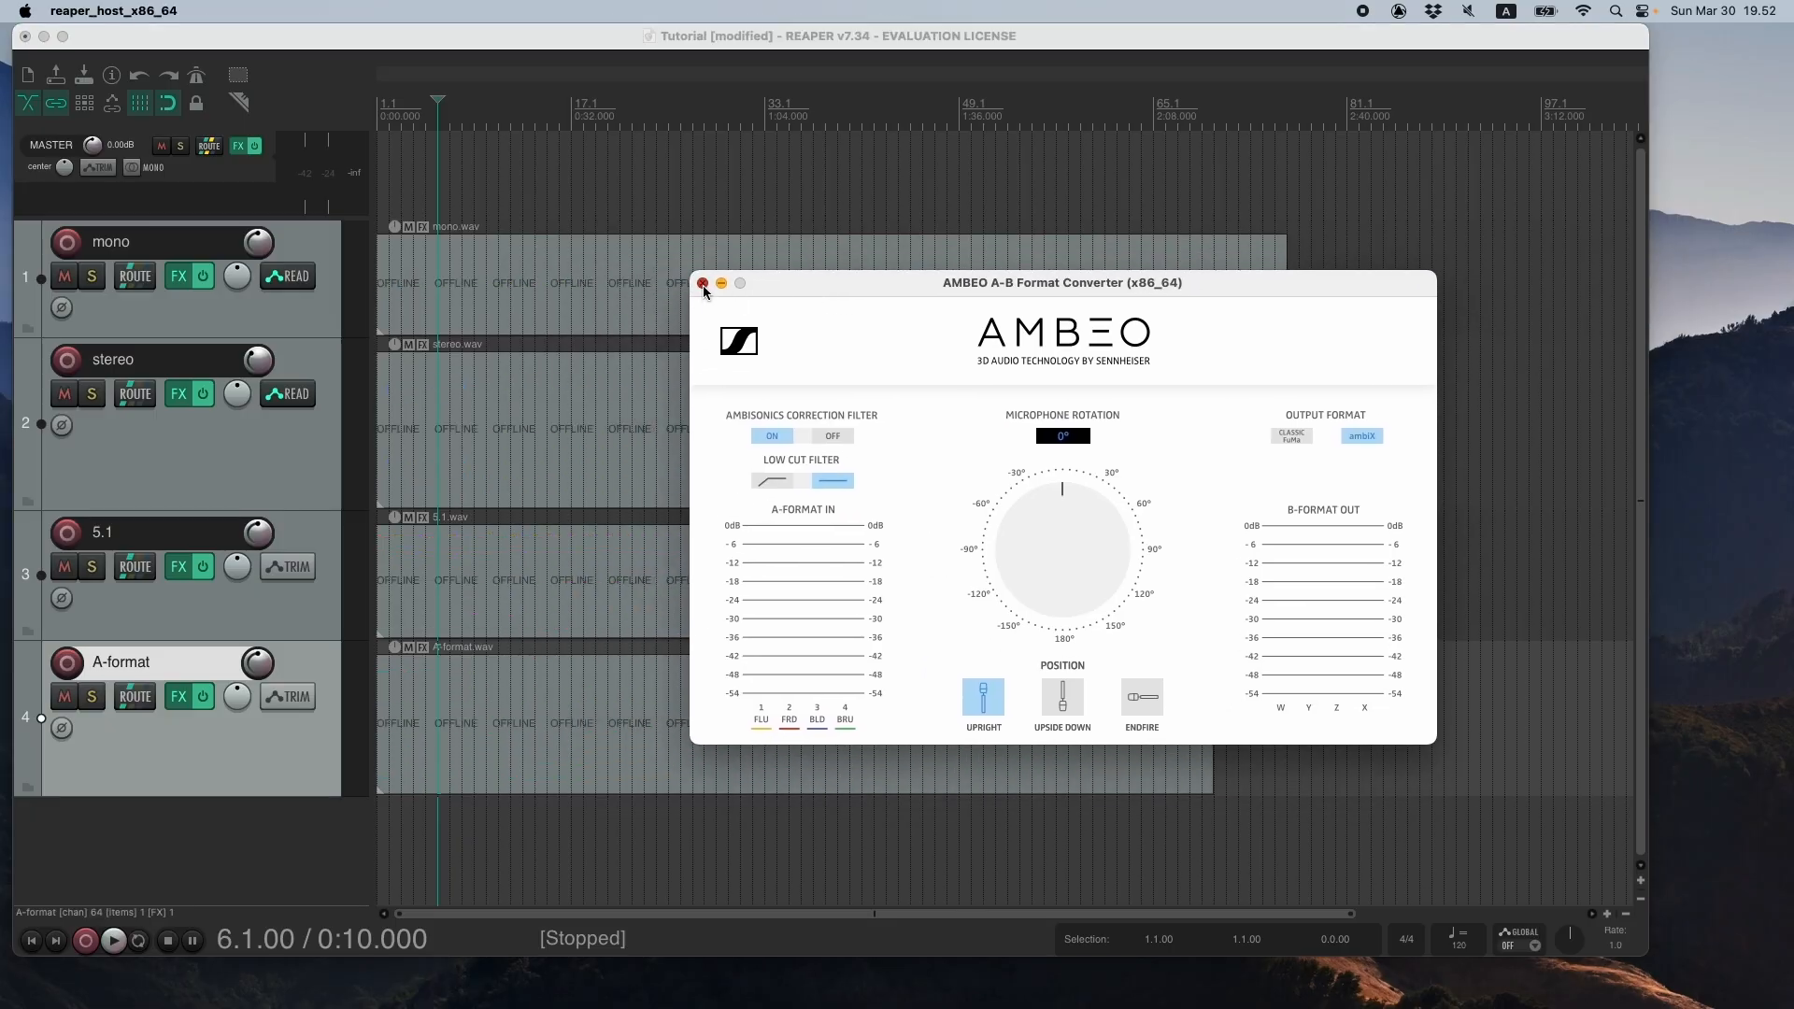
{"action": "left_click", "coordinate": [702, 284]}
- Trim the ends of the A-format, stereo and mono items to match the 5.1 item's end, and return to the project start
{"action": "left_click", "coordinate": [752, 425]}
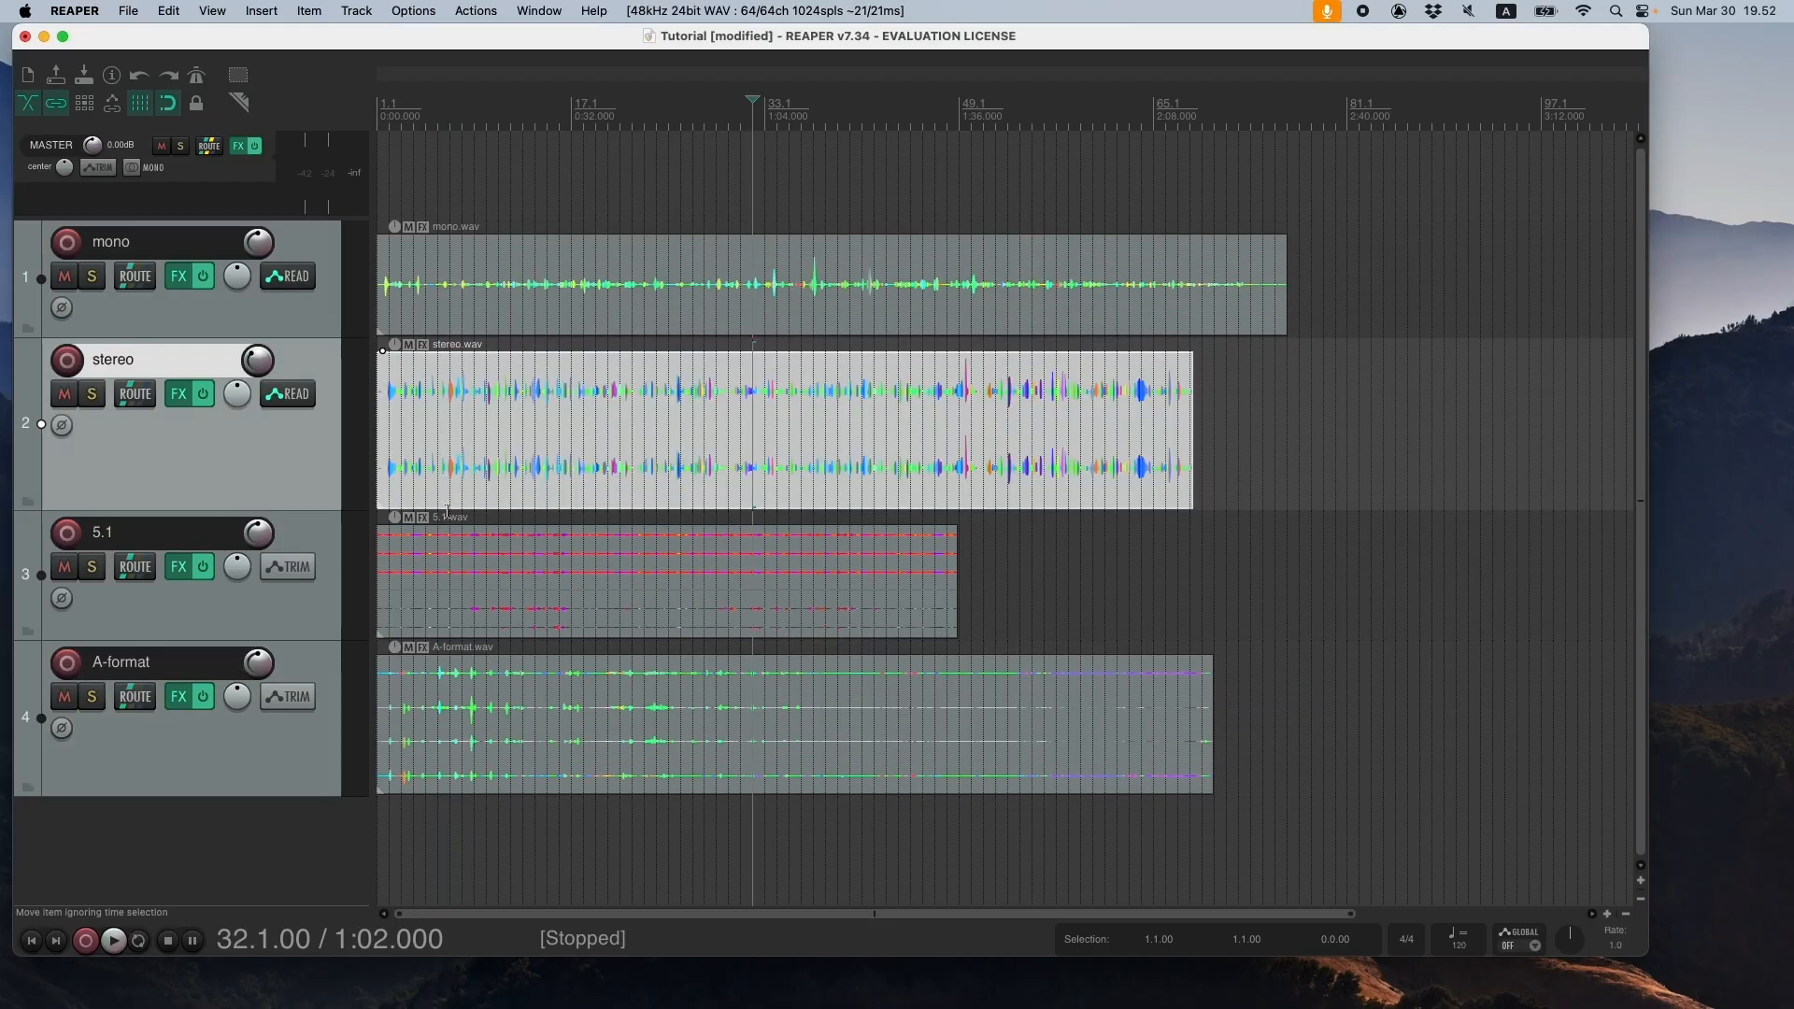
{"action": "left_click_drag", "start_coordinate": [1210, 688], "coordinate": [958, 689]}
{"action": "left_click_drag", "start_coordinate": [1186, 404], "coordinate": [959, 404]}
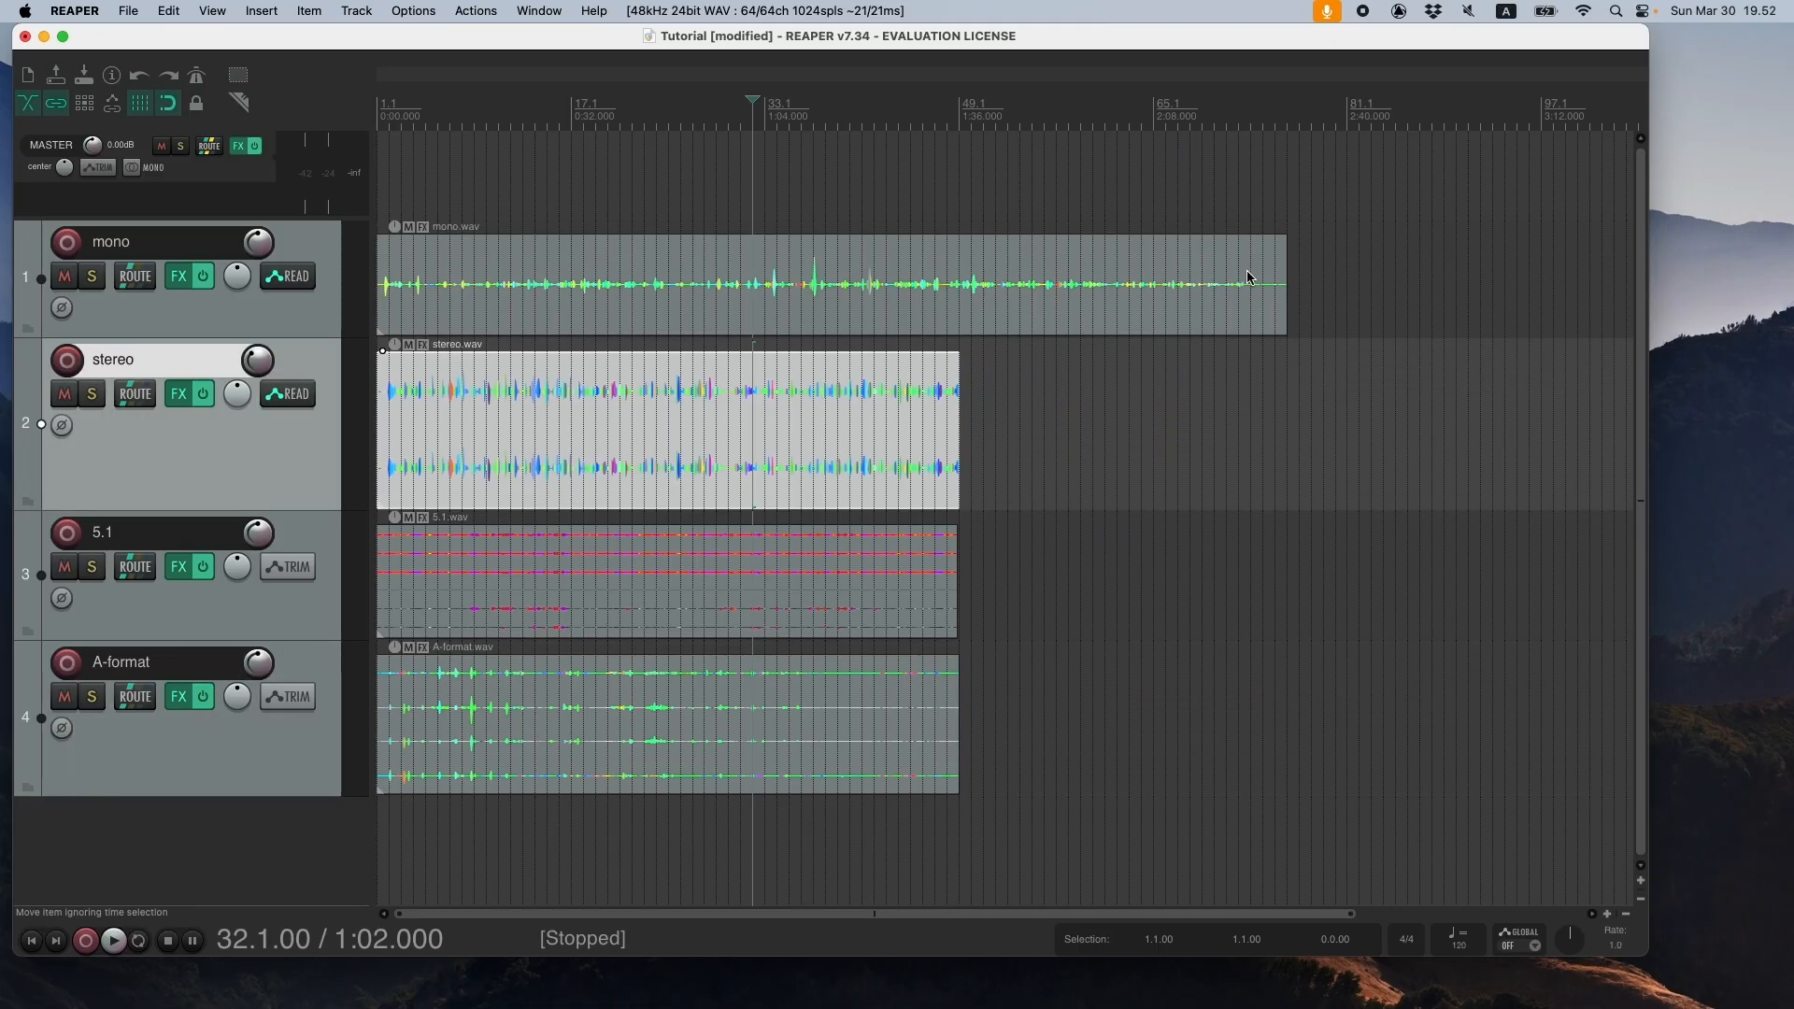
{"action": "left_click_drag", "start_coordinate": [1287, 278], "coordinate": [958, 278]}
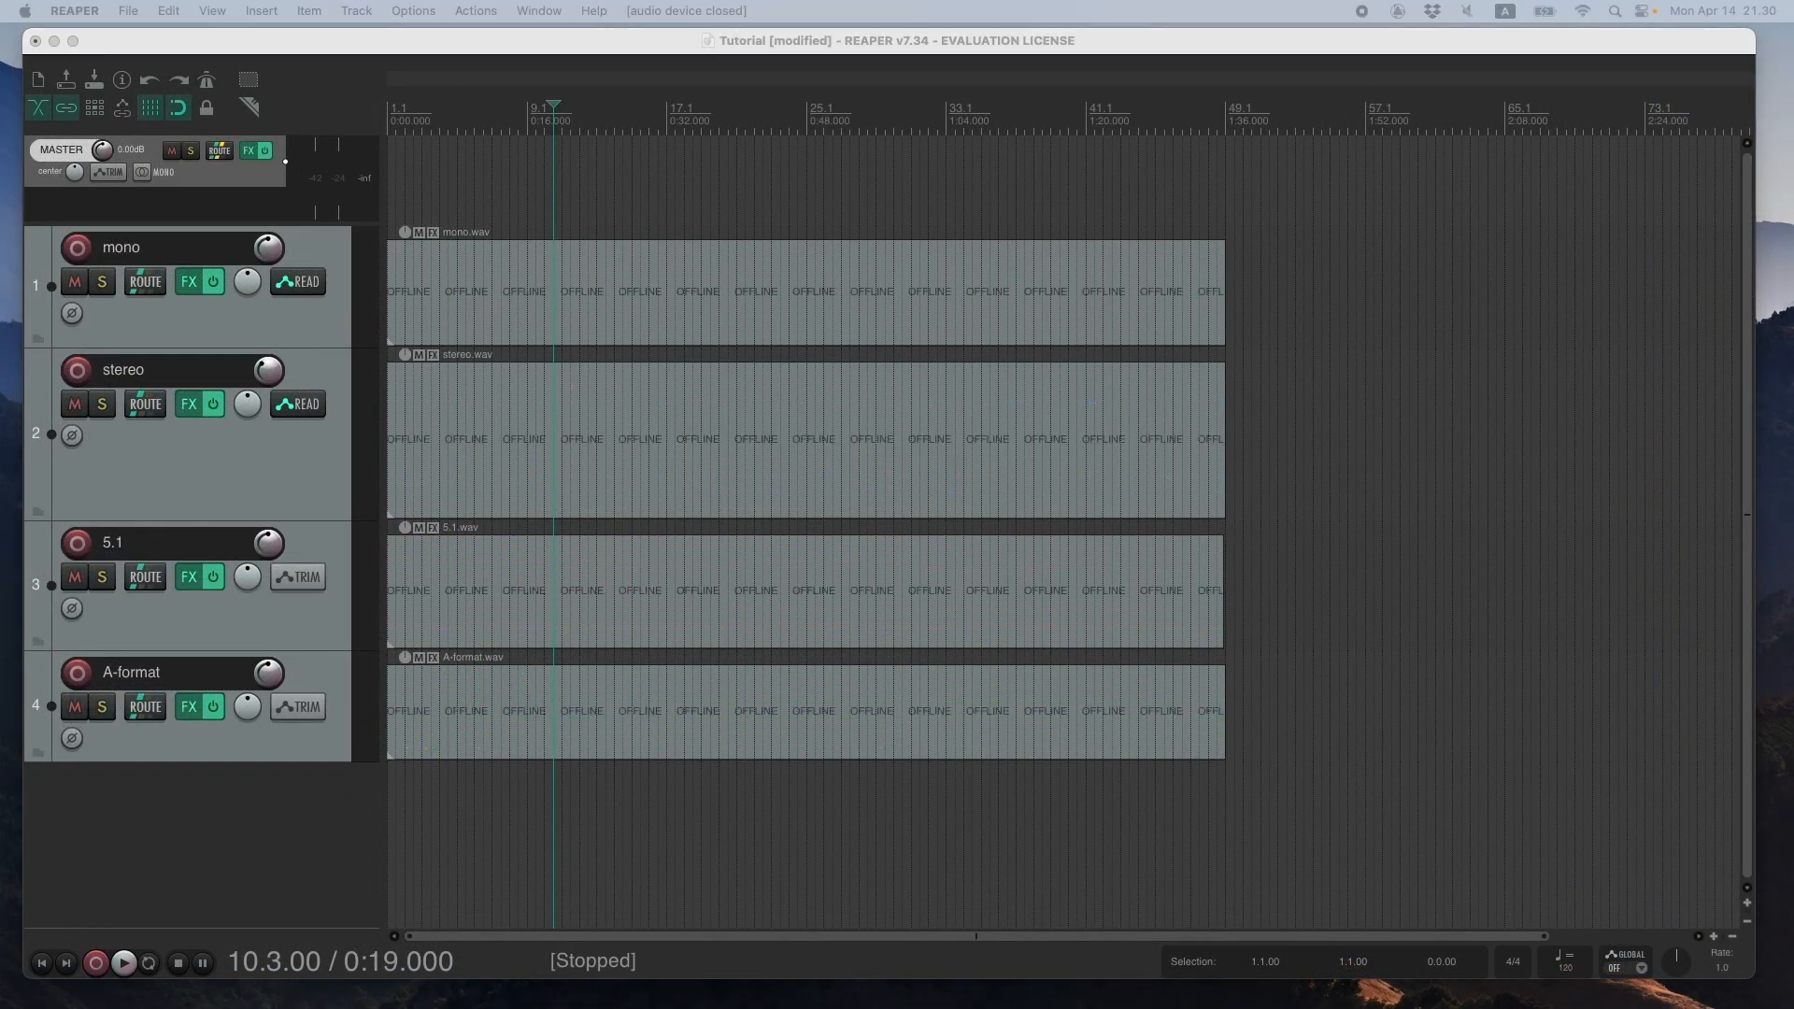
{"action": "left_click", "coordinate": [418, 39]}
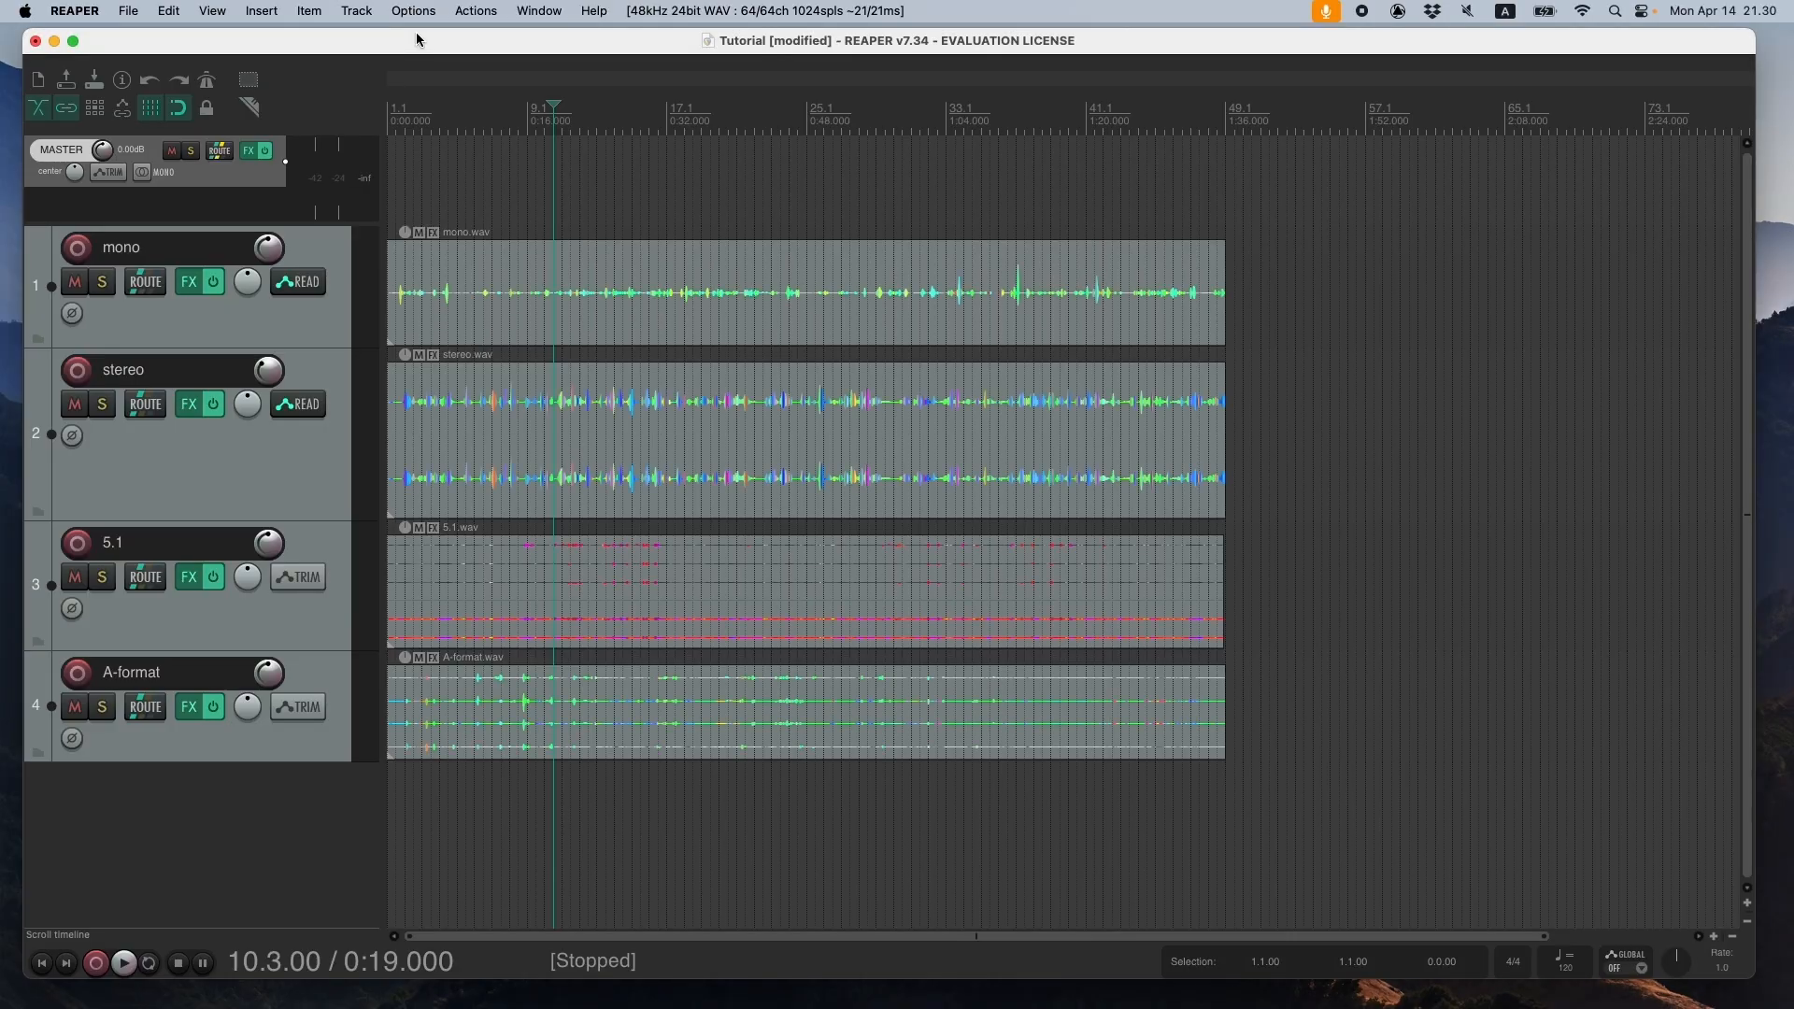
{"action": "left_click", "coordinate": [41, 963]}
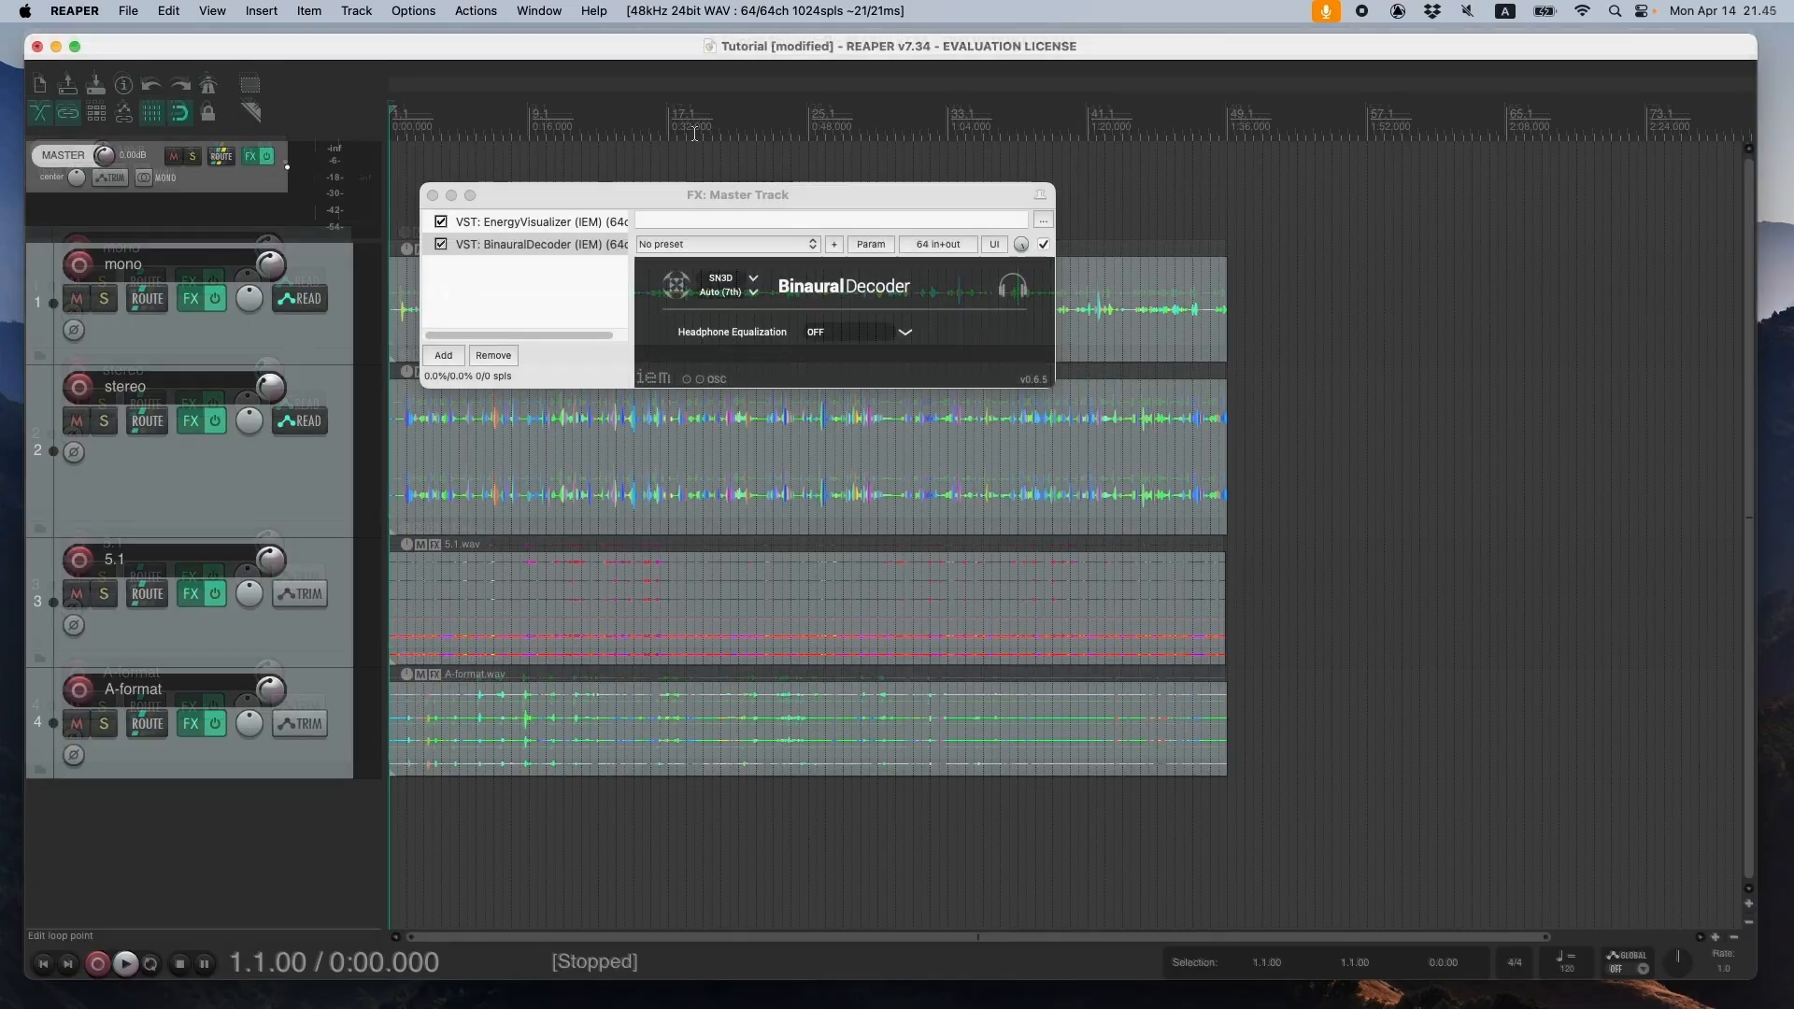
- Choose BlackHole 64ch as the audio device in the preferences, apply the setting and close the preferences
{"action": "left_click_drag", "start_coordinate": [720, 182], "coordinate": [764, 173]}
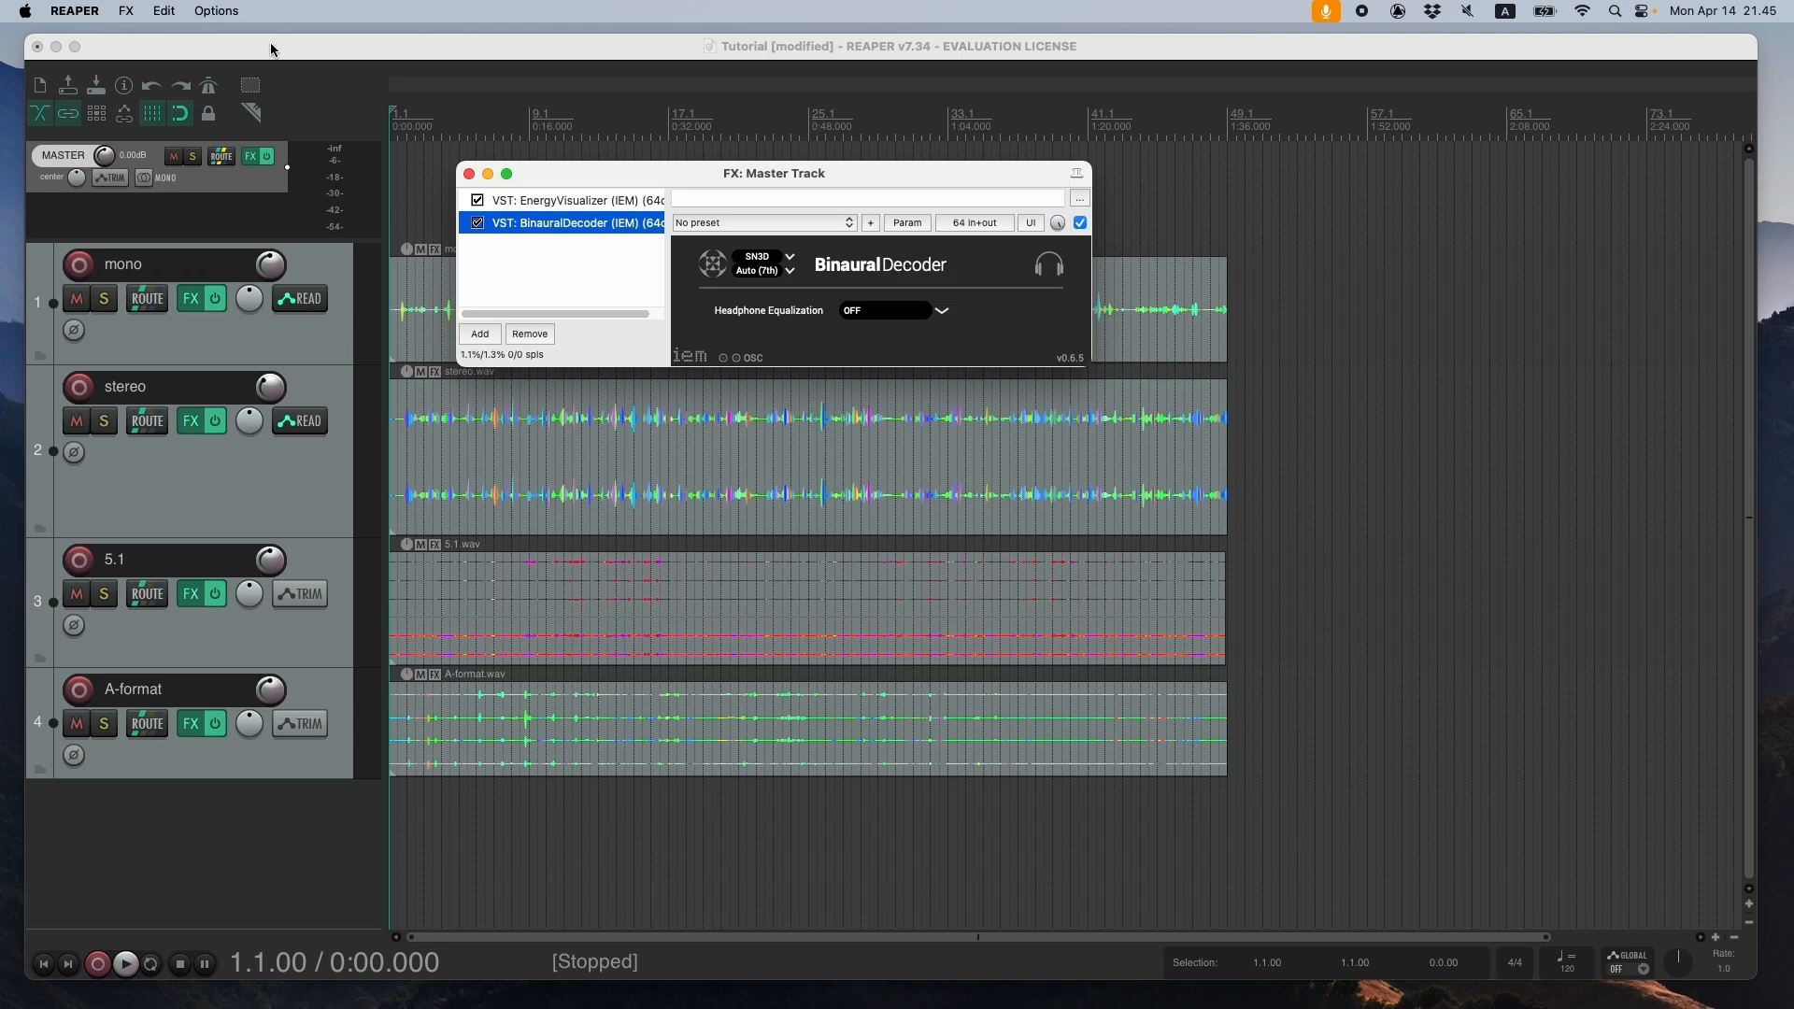
{"action": "left_click_drag", "start_coordinate": [313, 50], "coordinate": [302, 50]}
{"action": "left_click", "coordinate": [96, 12]}
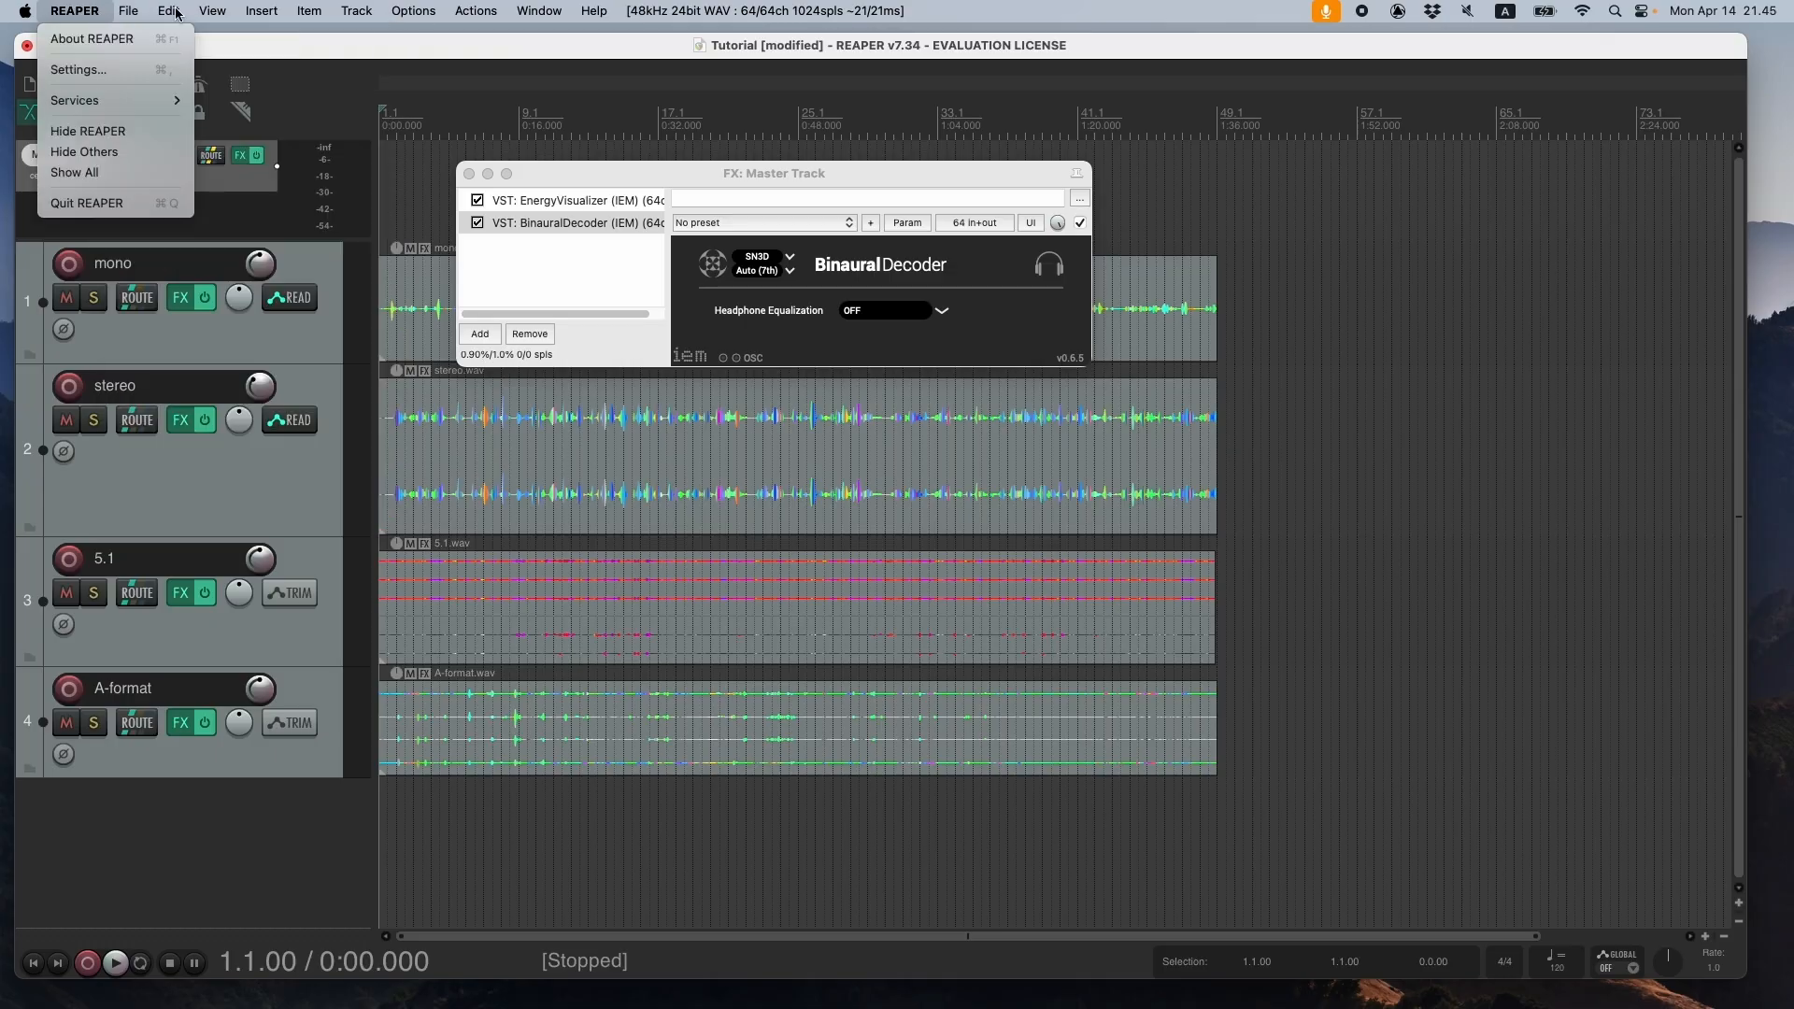
{"action": "left_click", "coordinate": [173, 43]}
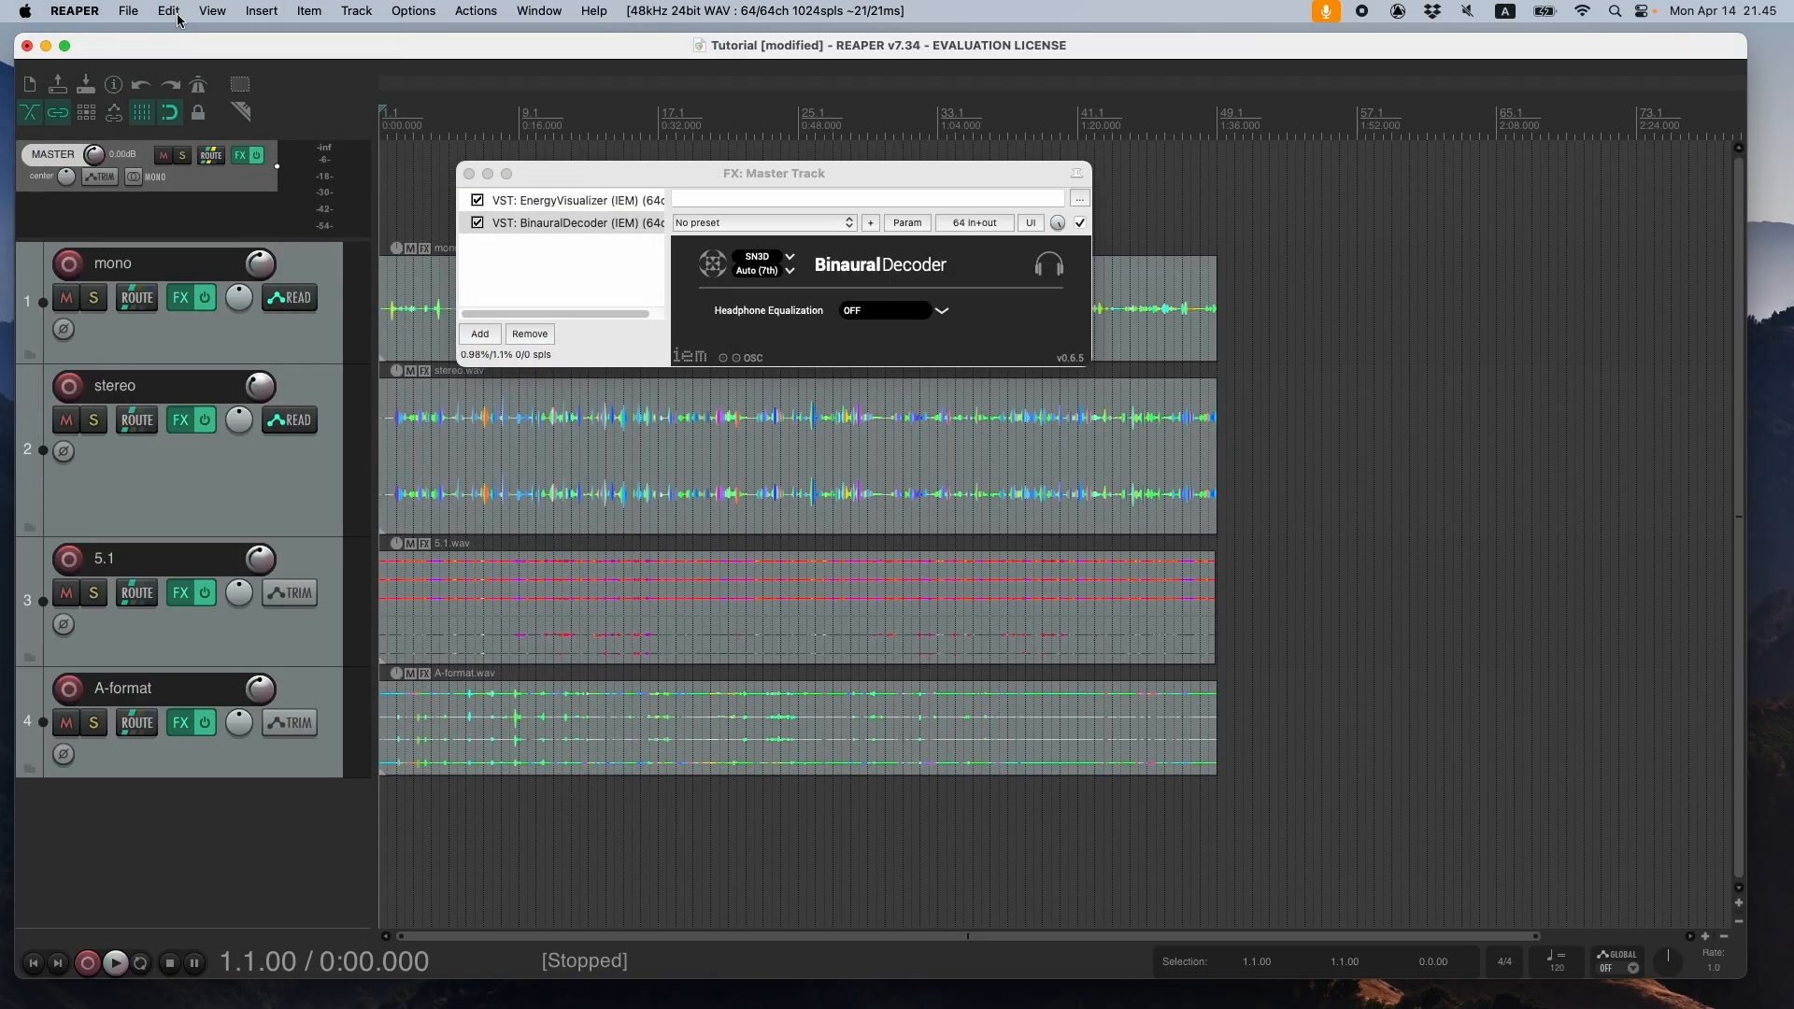
{"action": "left_click", "coordinate": [87, 17]}
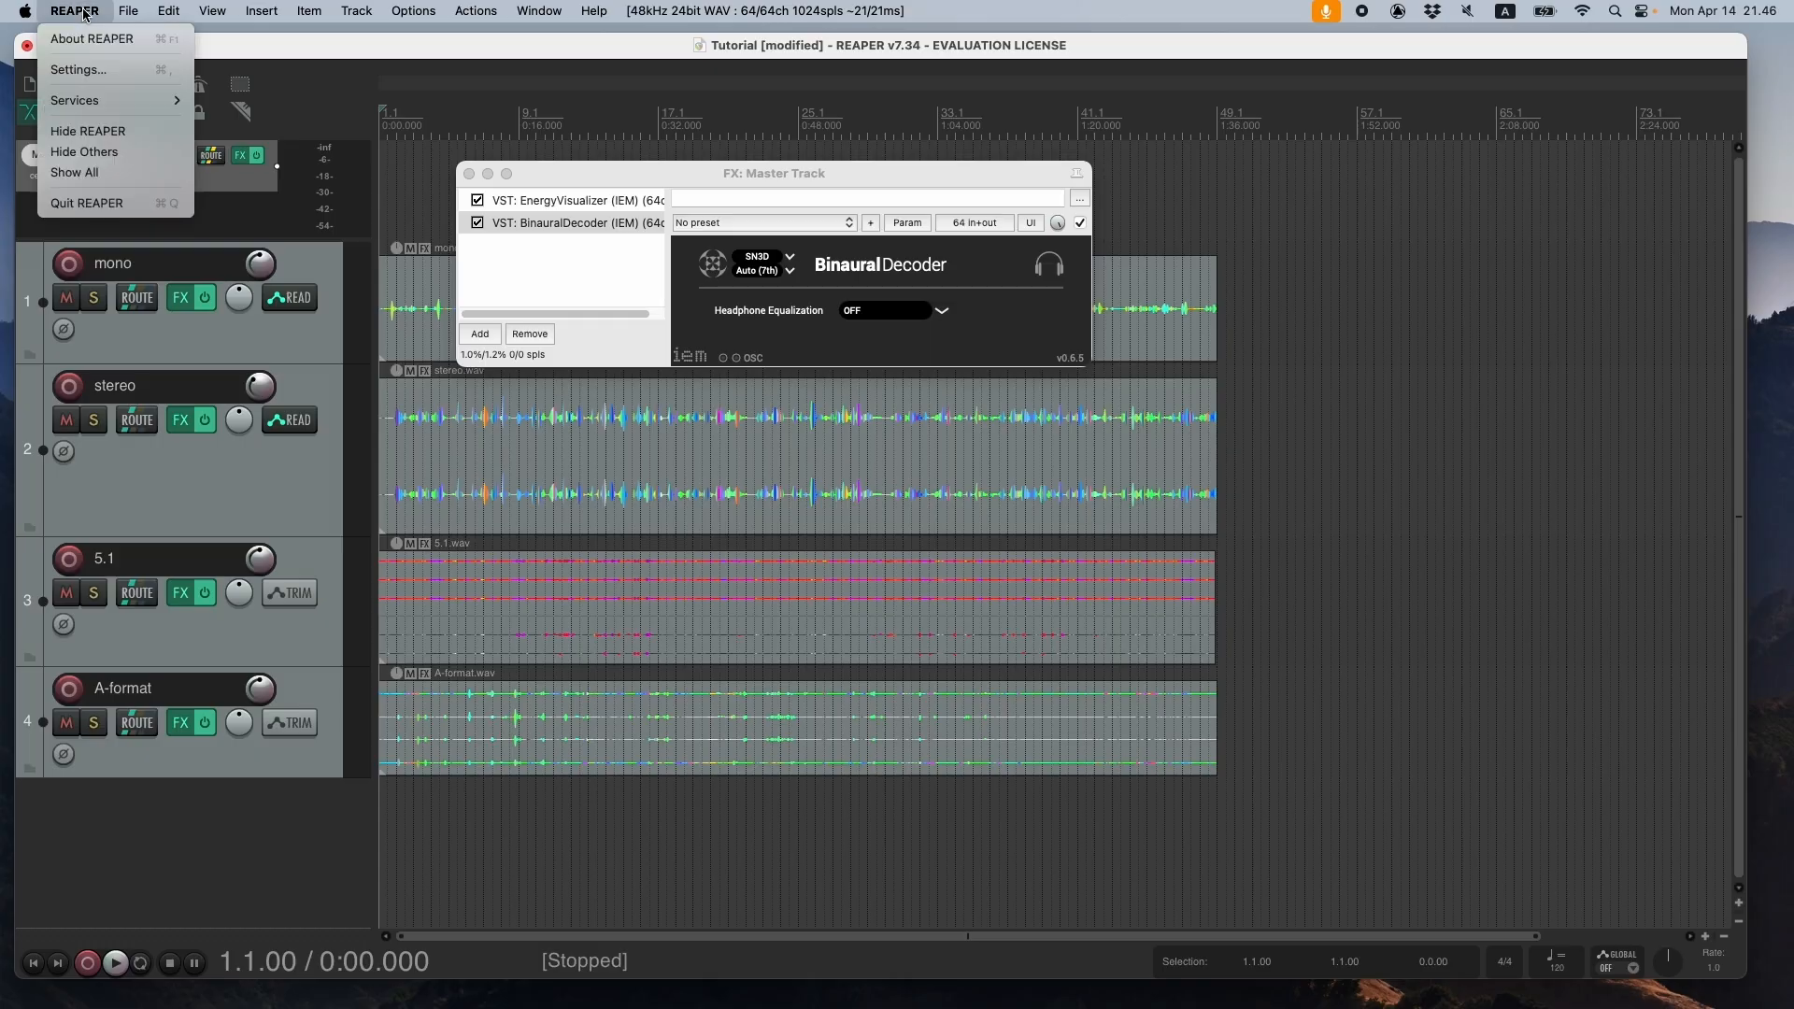
{"action": "left_click", "coordinate": [87, 75]}
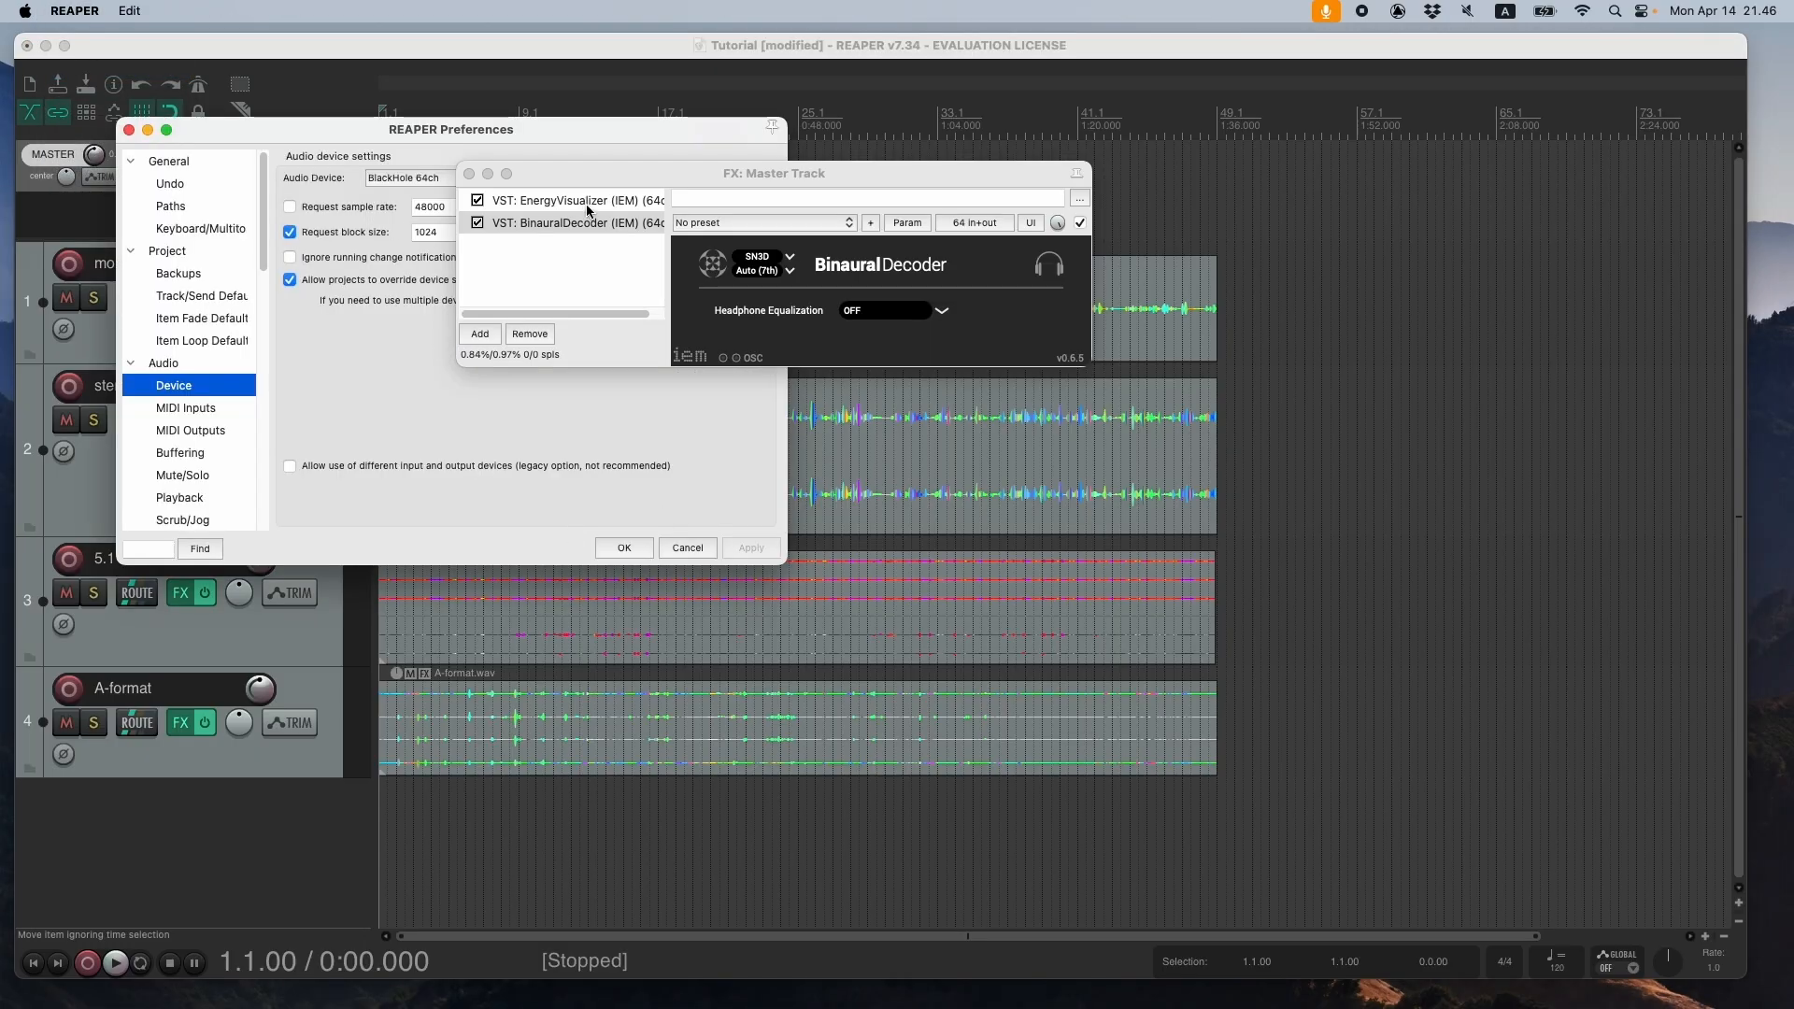
{"action": "left_click_drag", "start_coordinate": [490, 134], "coordinate": [453, 296]}
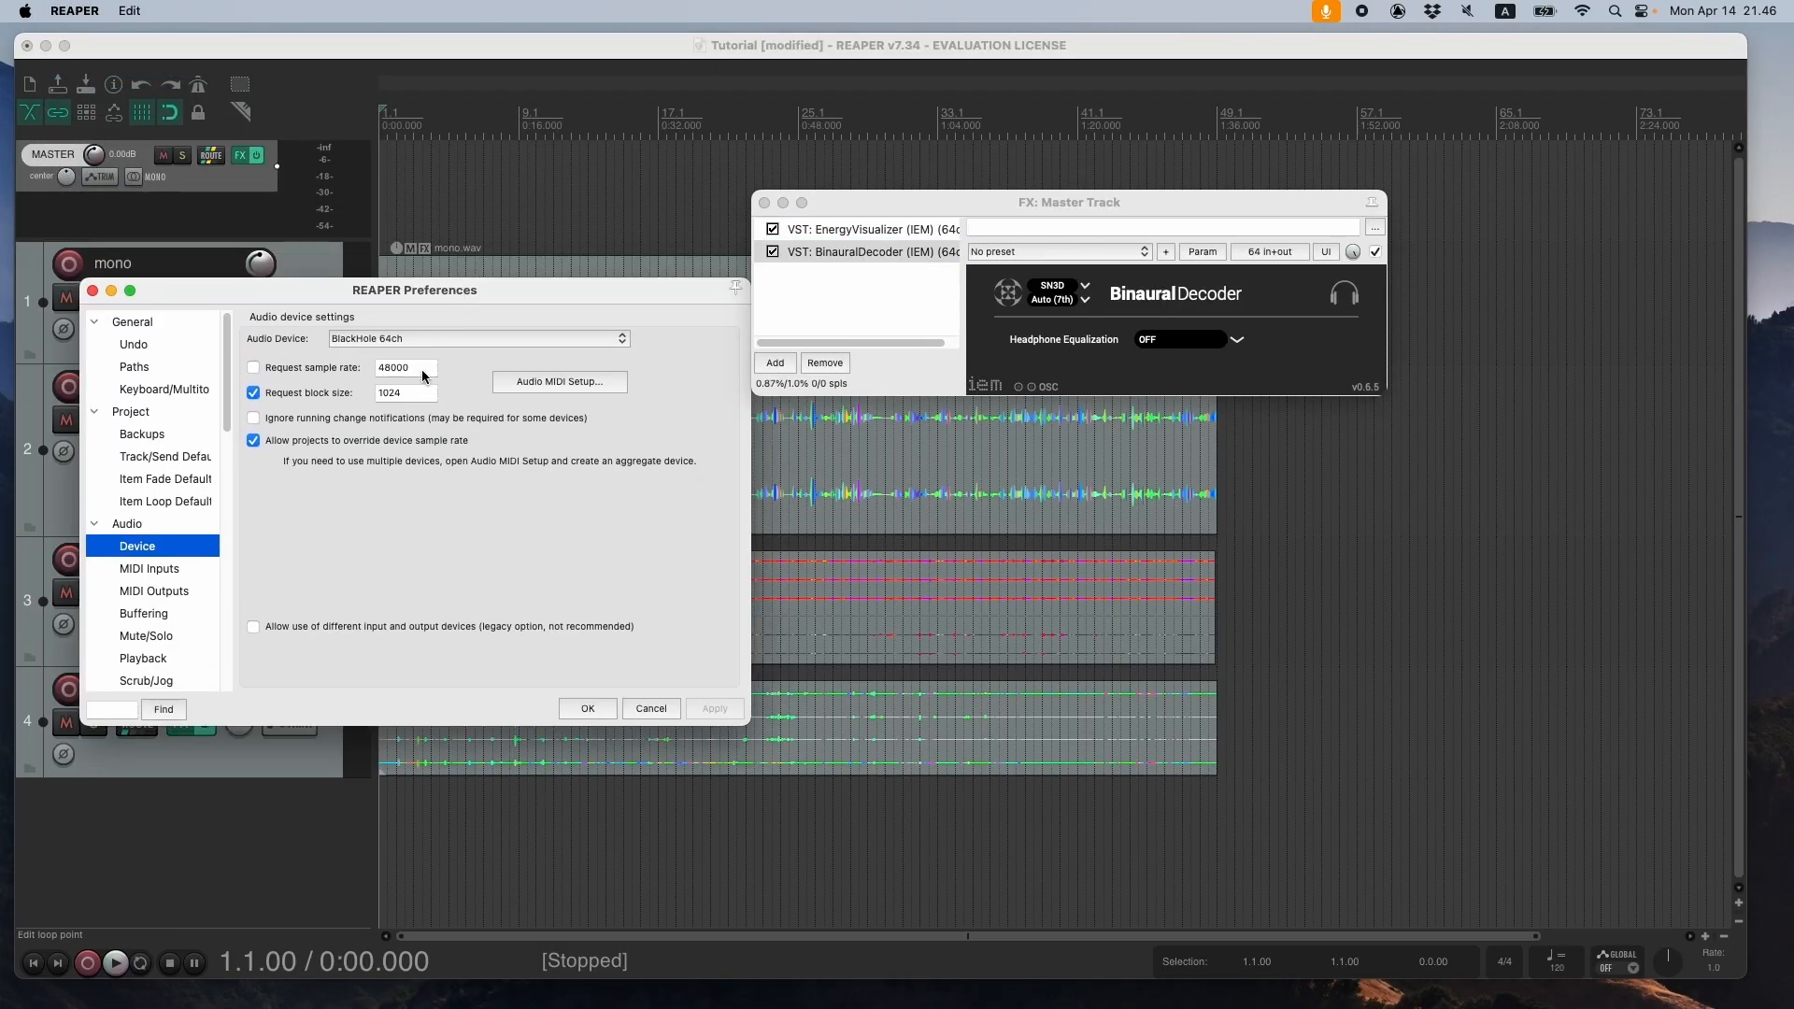
{"action": "left_click", "coordinate": [428, 340]}
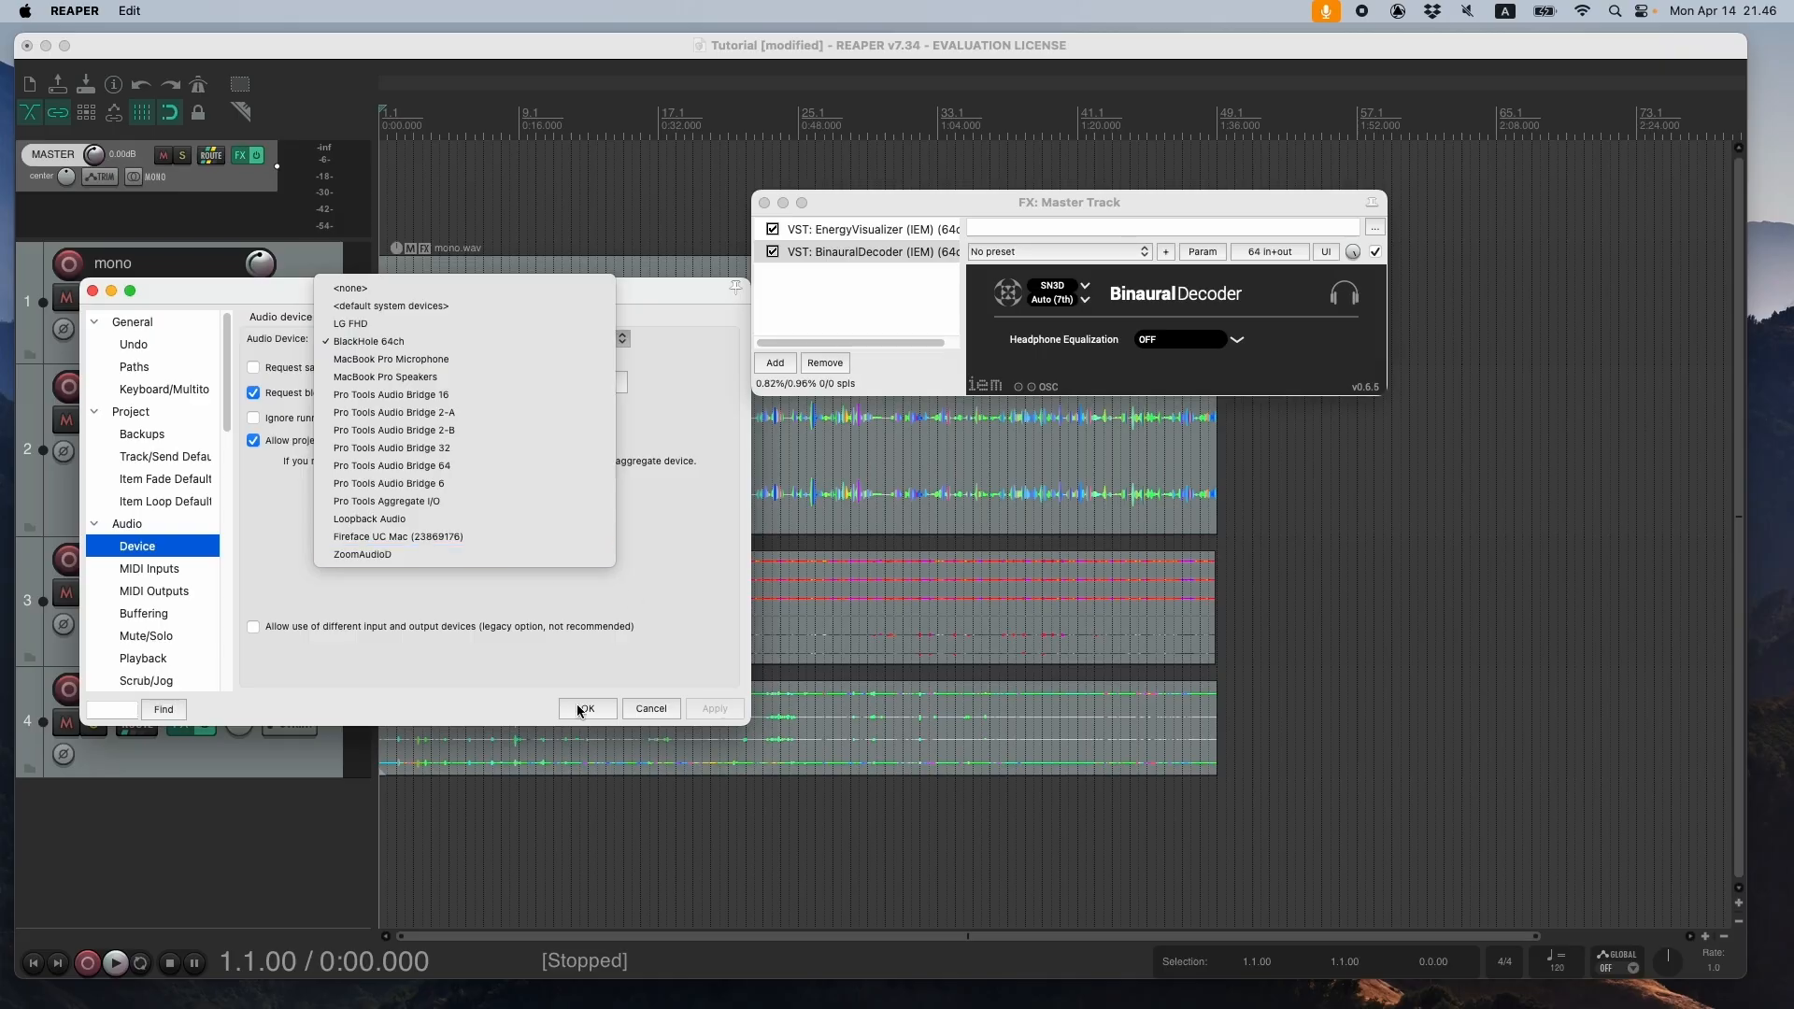
{"action": "left_click", "coordinate": [390, 342]}
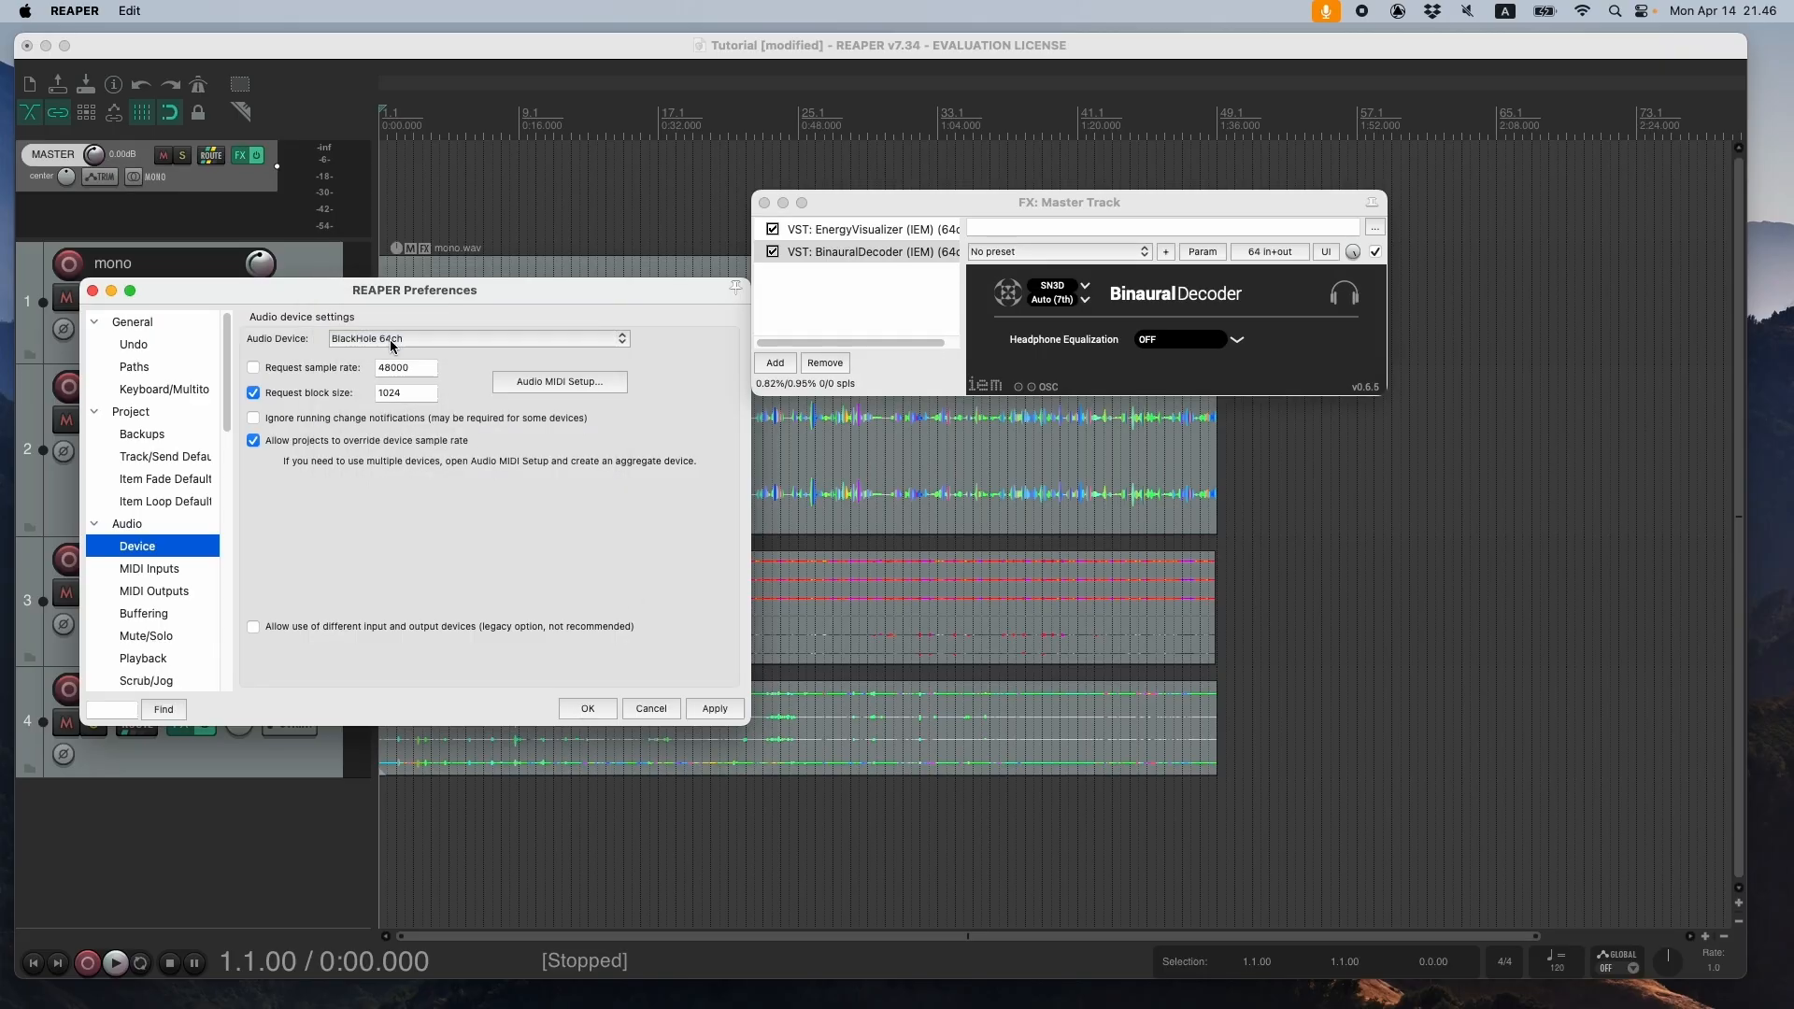
{"action": "left_click", "coordinate": [714, 710]}
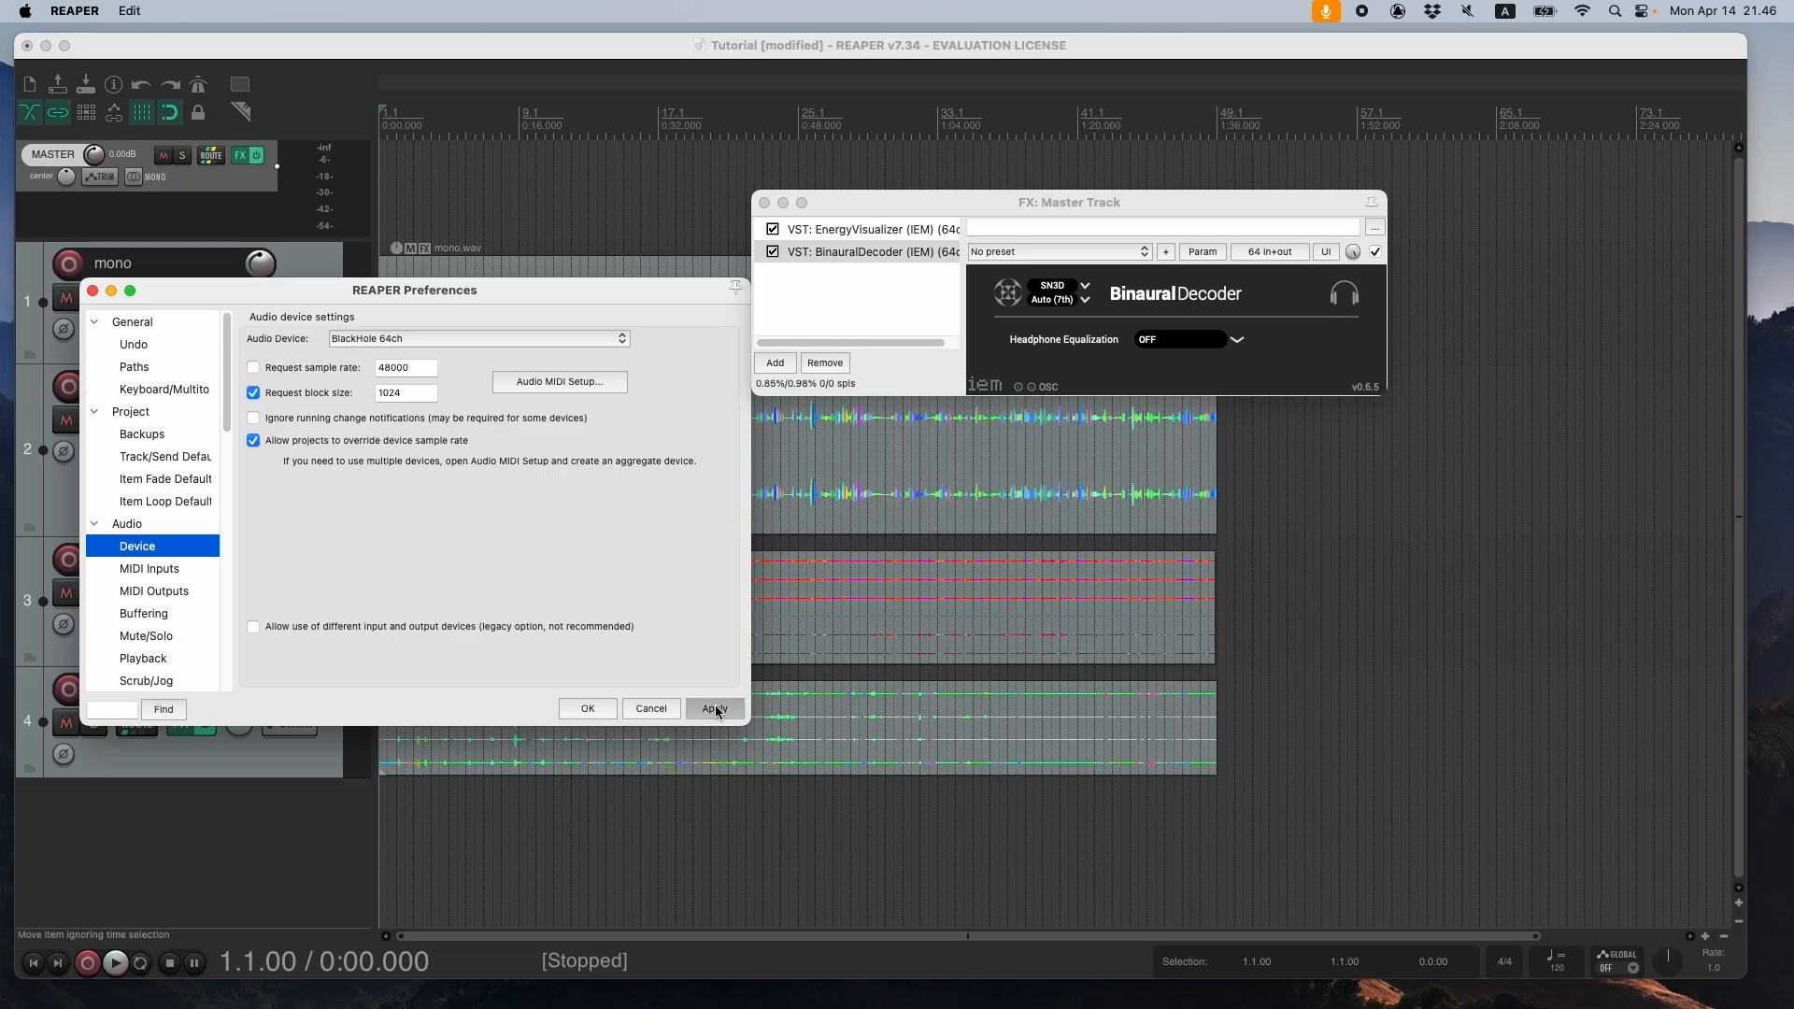
{"action": "left_click", "coordinate": [591, 712]}
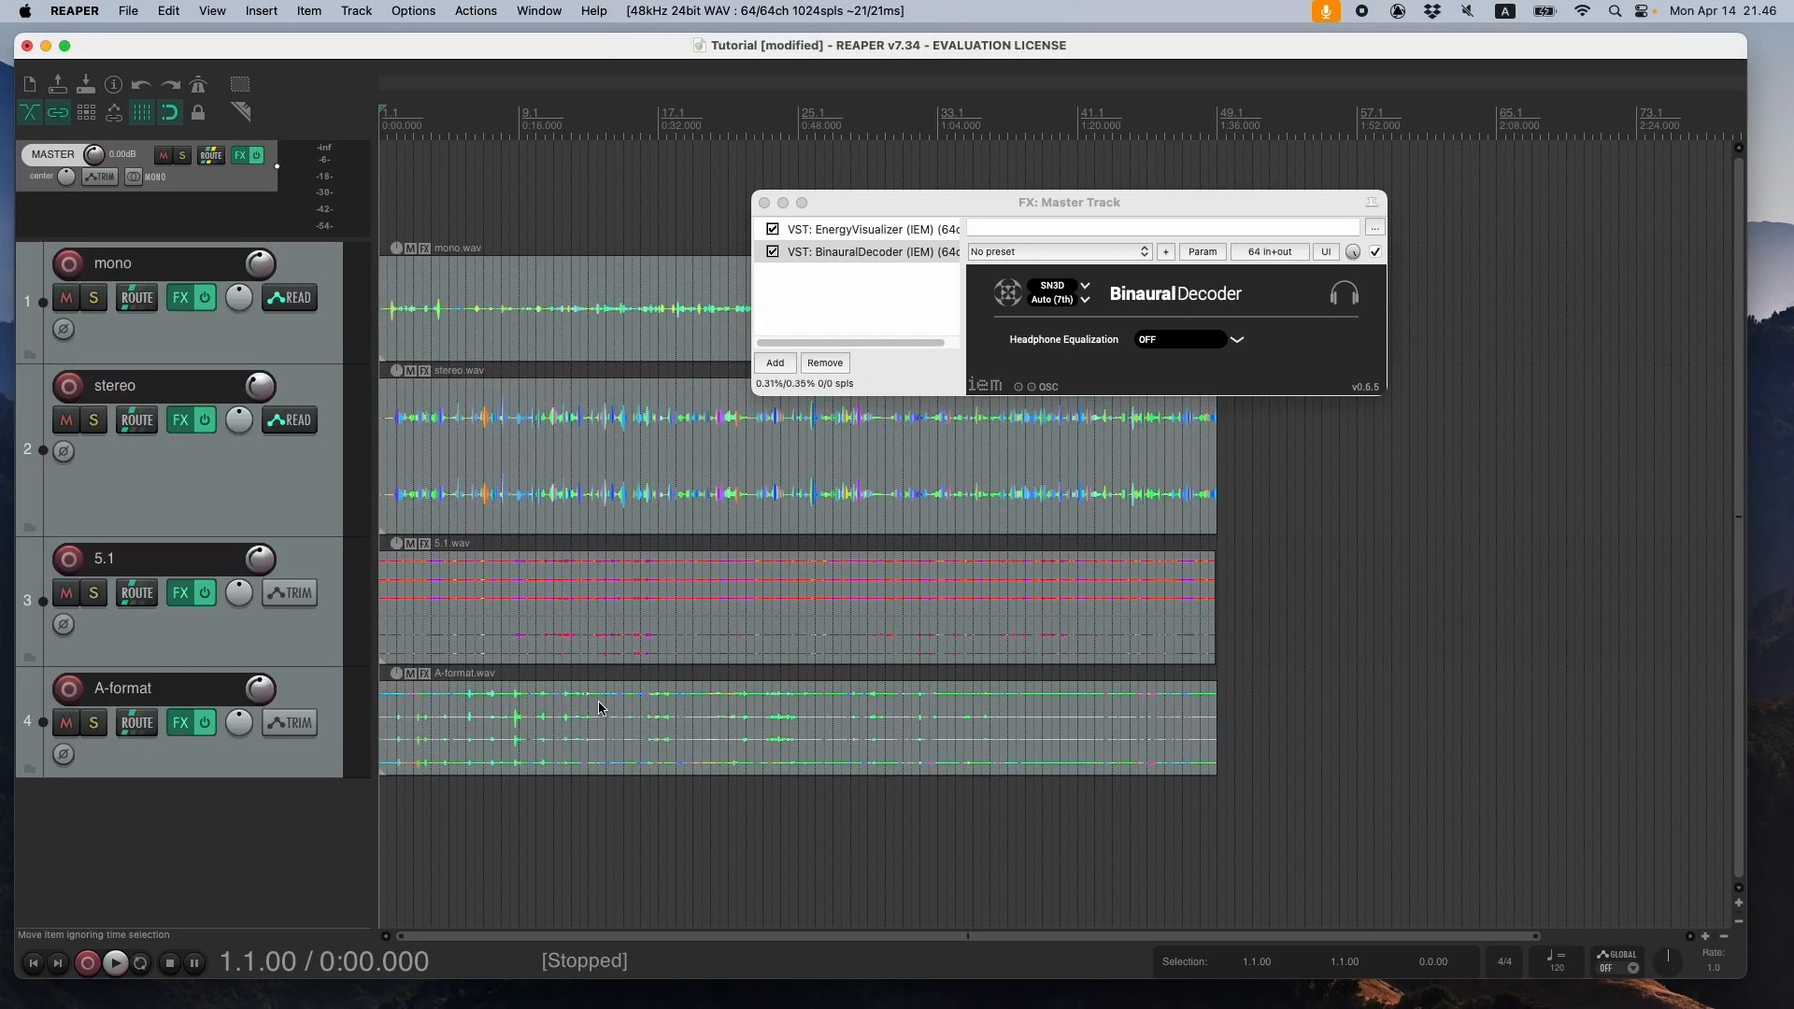
- Set the master track's hardware output to an 18-channel multichannel source using channels 1-18
{"action": "left_click_drag", "start_coordinate": [856, 204], "coordinate": [778, 173]}
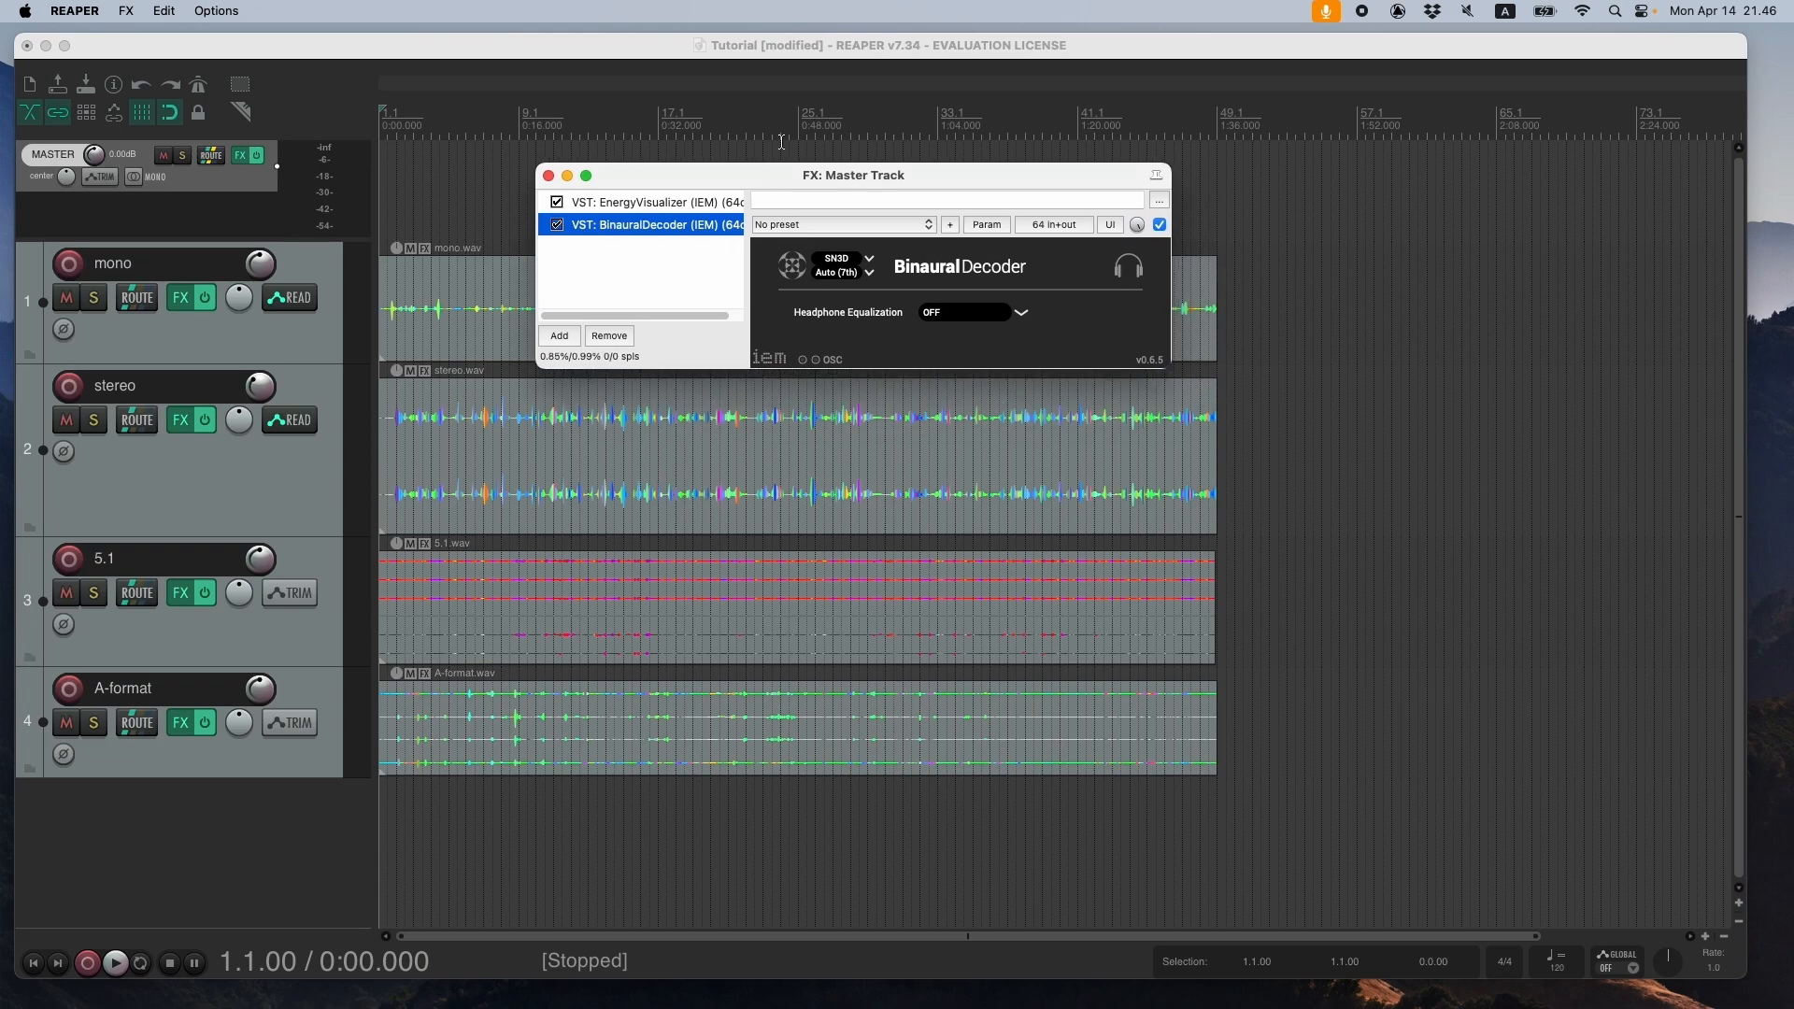
{"action": "left_click", "coordinate": [211, 156]}
{"action": "left_click_drag", "start_coordinate": [482, 151], "coordinate": [251, 217]}
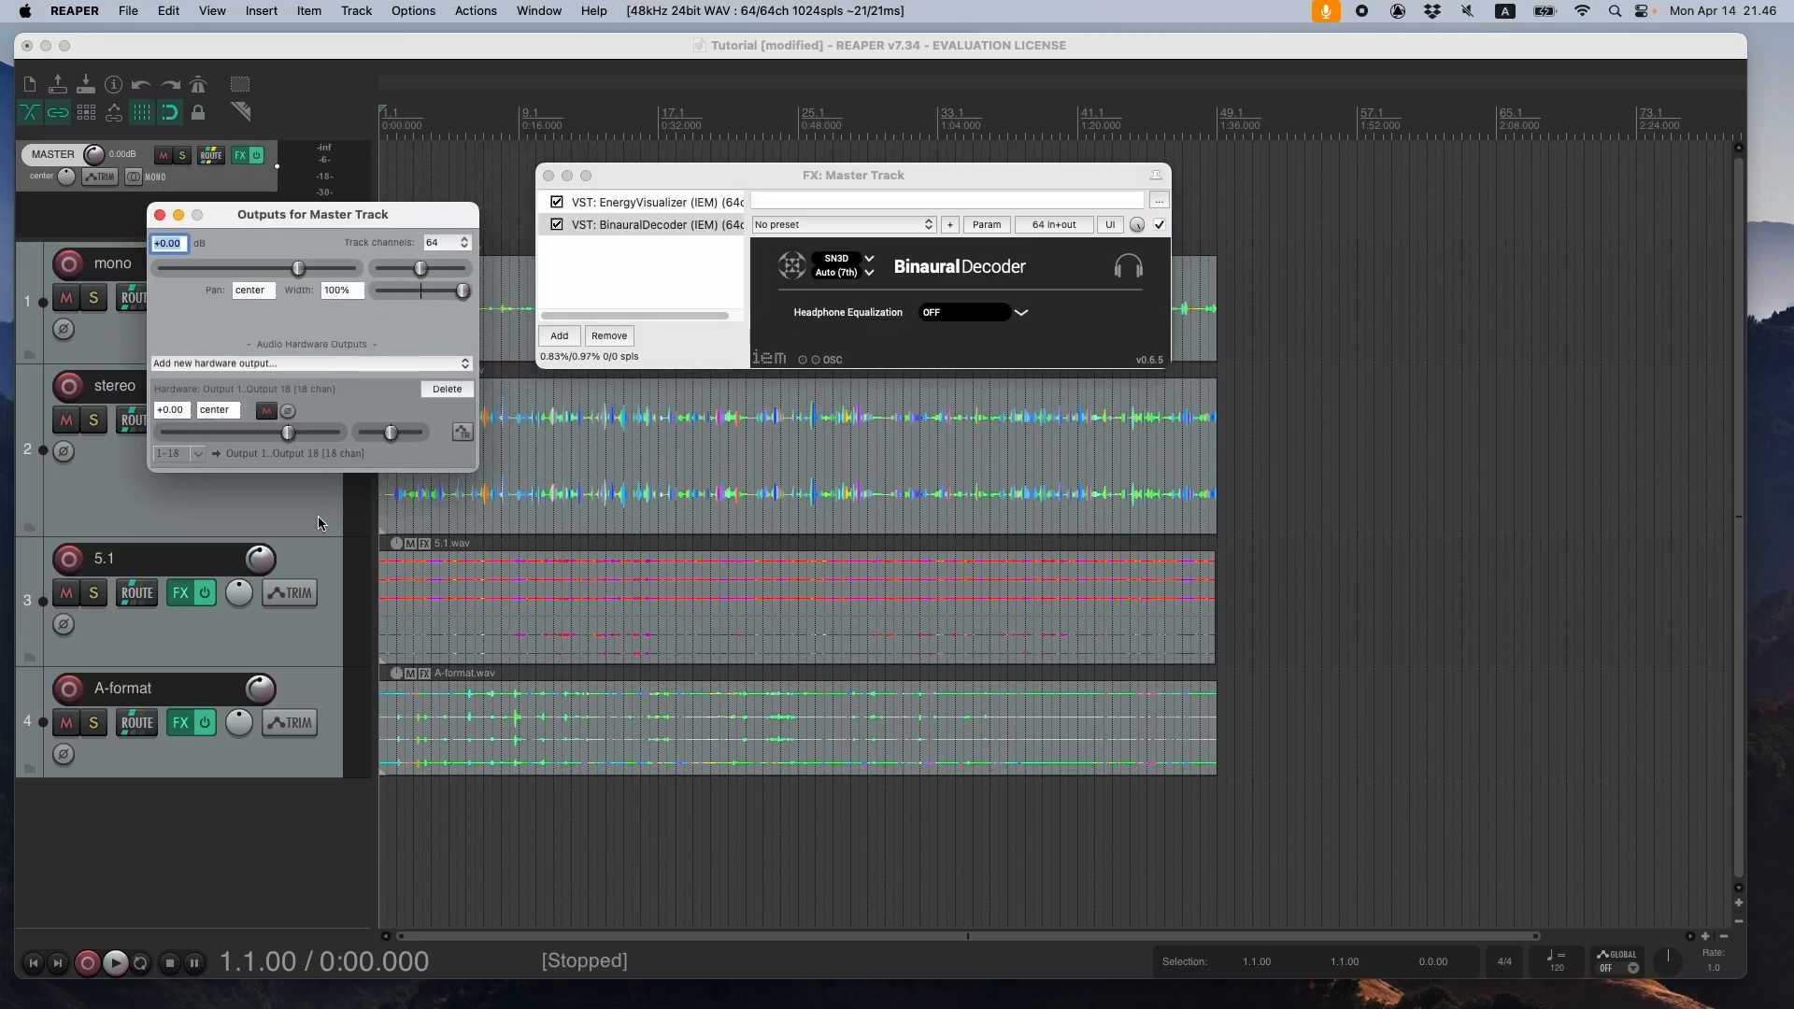
{"action": "left_click", "coordinate": [199, 455]}
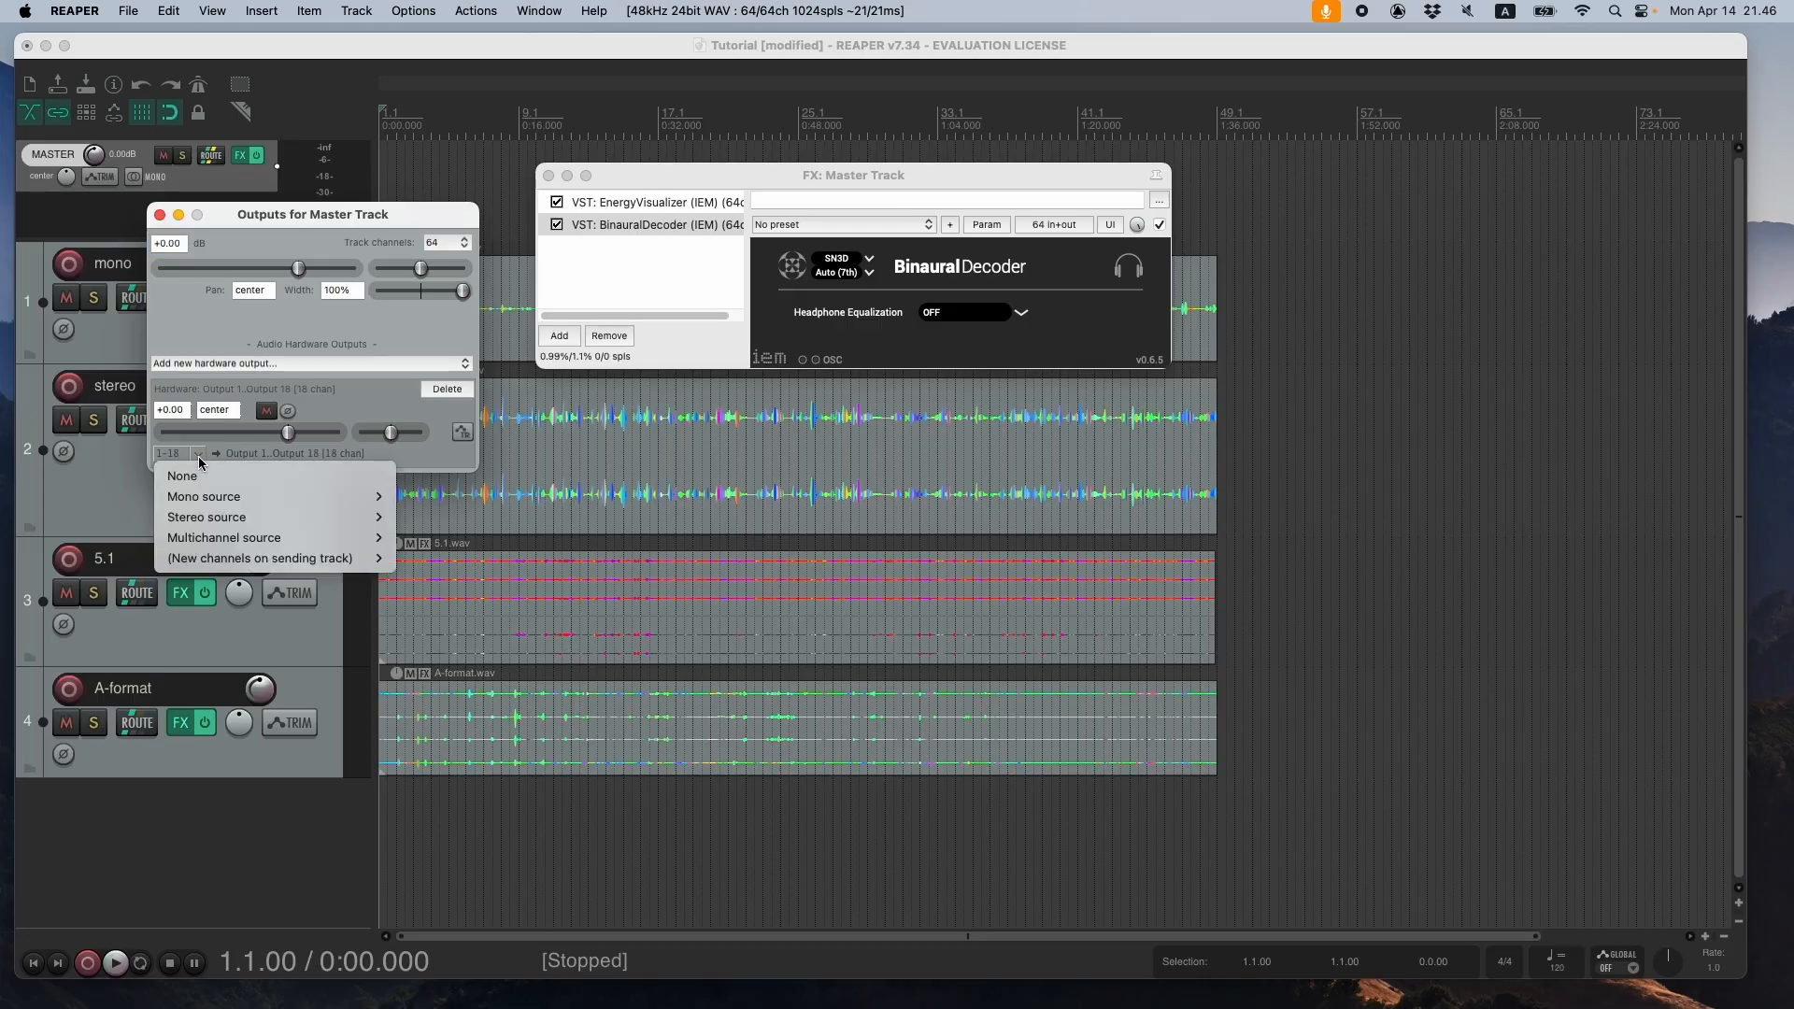
{"action": "mouse_move", "coordinate": [208, 541]}
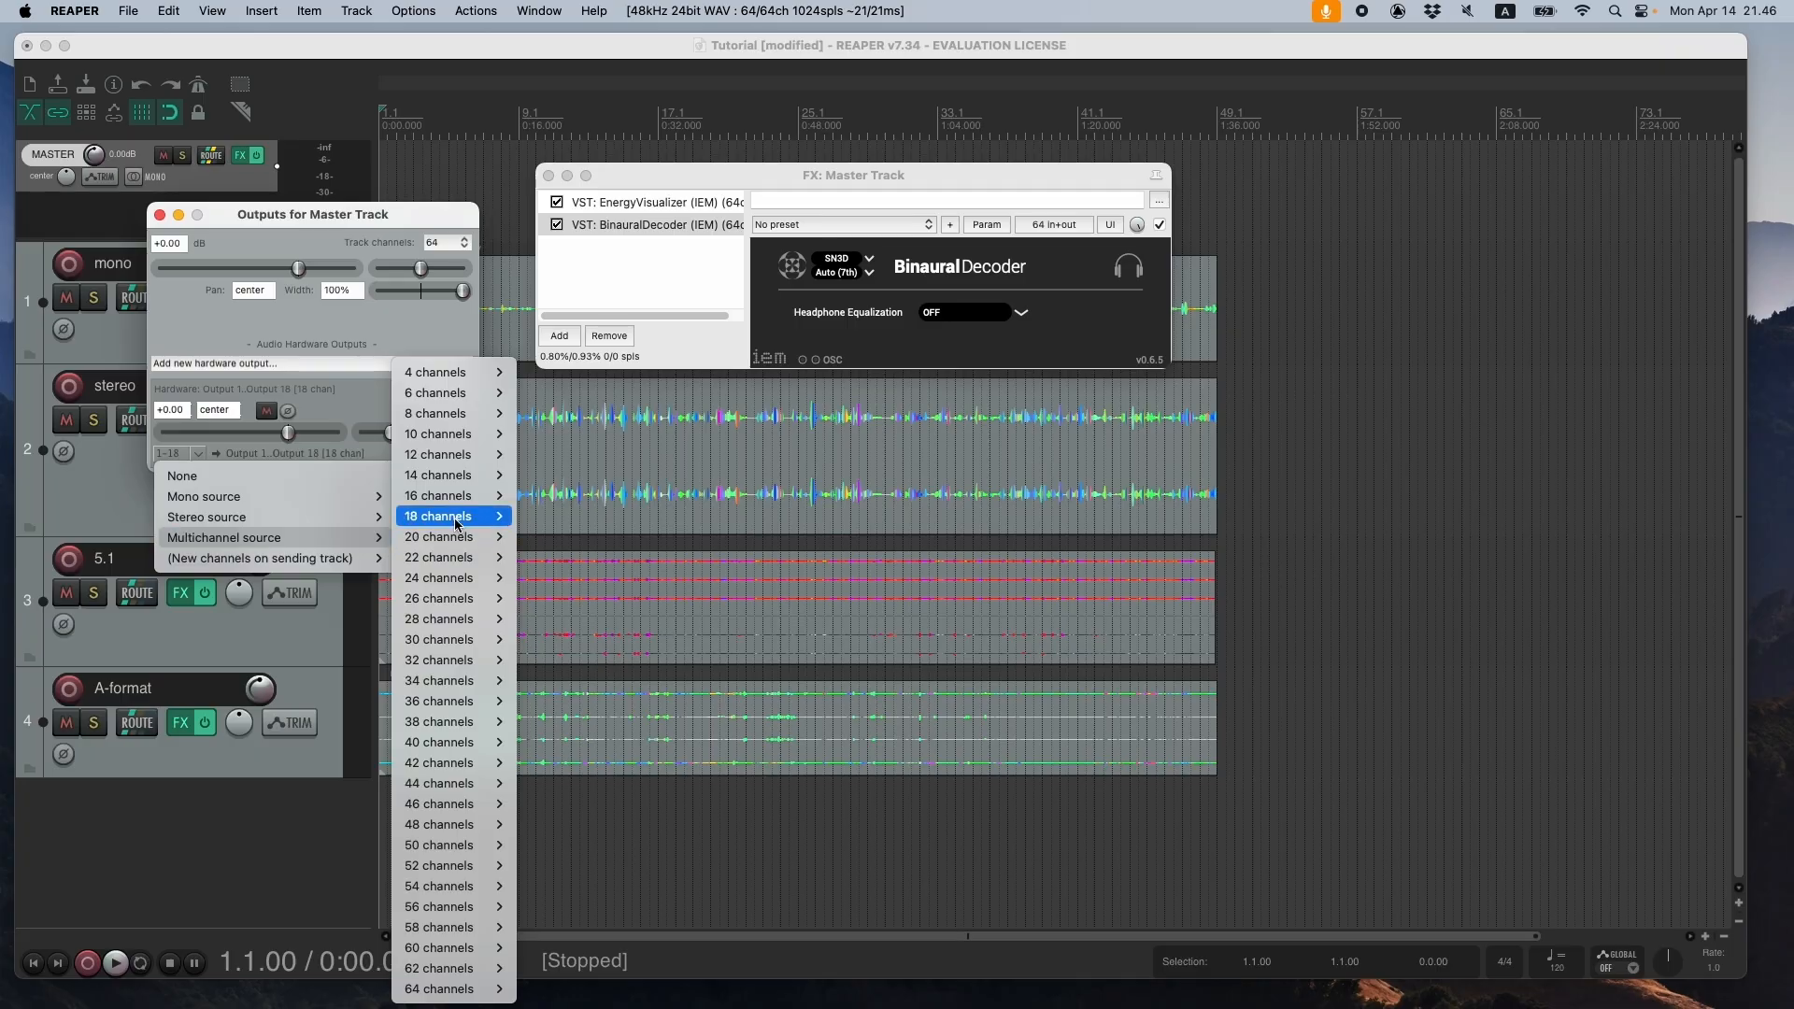
{"action": "mouse_move", "coordinate": [457, 524]}
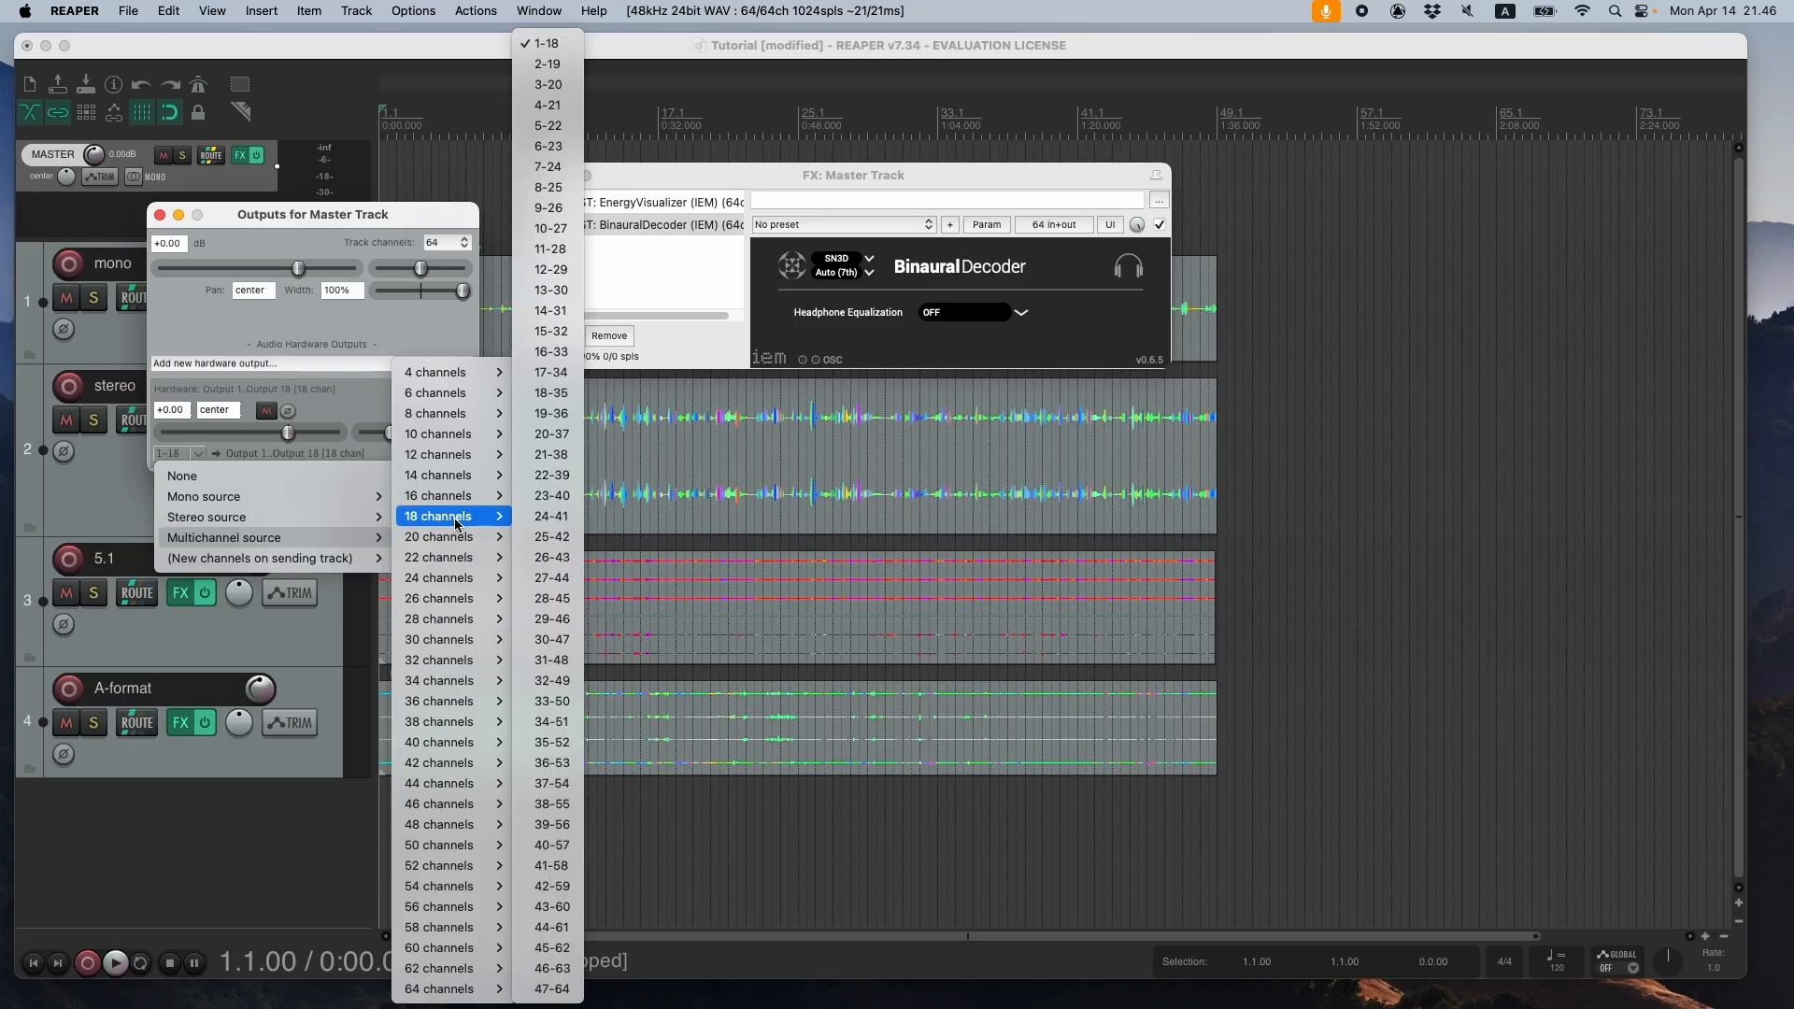
{"action": "left_click", "coordinate": [565, 44]}
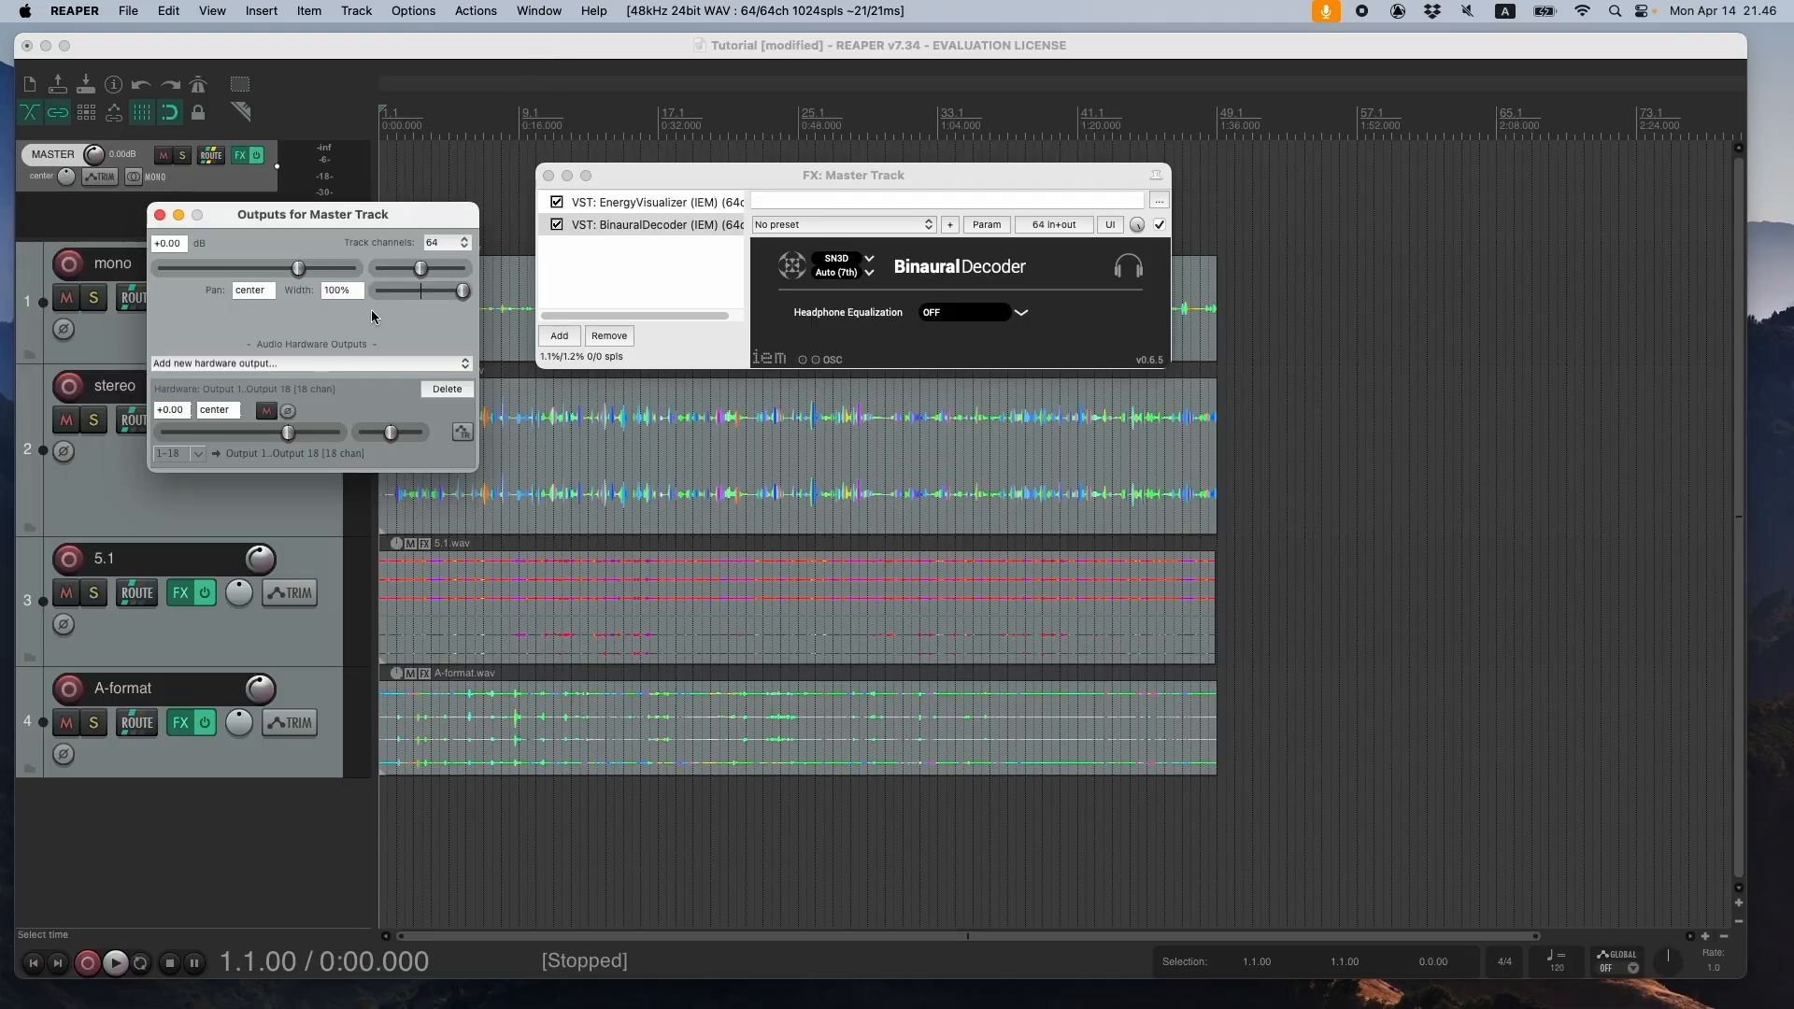
- Review the source channel options of the master's hardware output, keep the 18-channel source on 1-18, and close the outputs window
{"action": "left_click", "coordinate": [198, 455]}
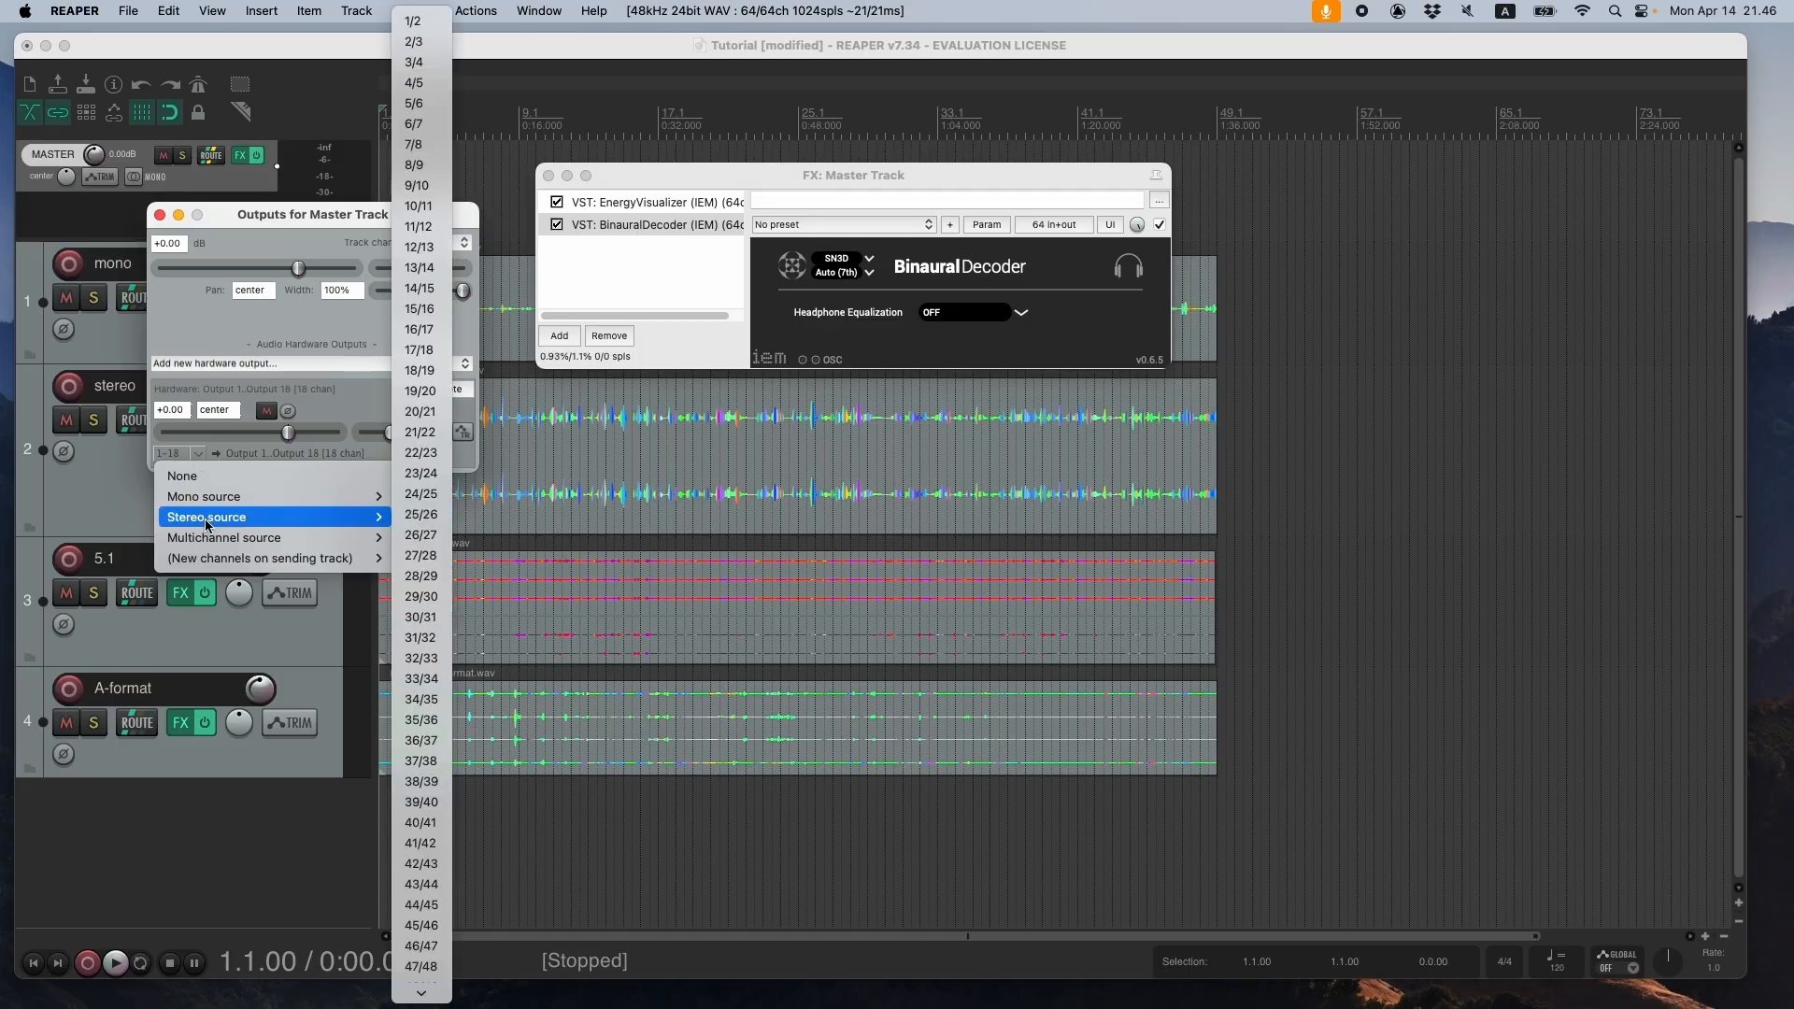
{"action": "left_click", "coordinate": [299, 215]}
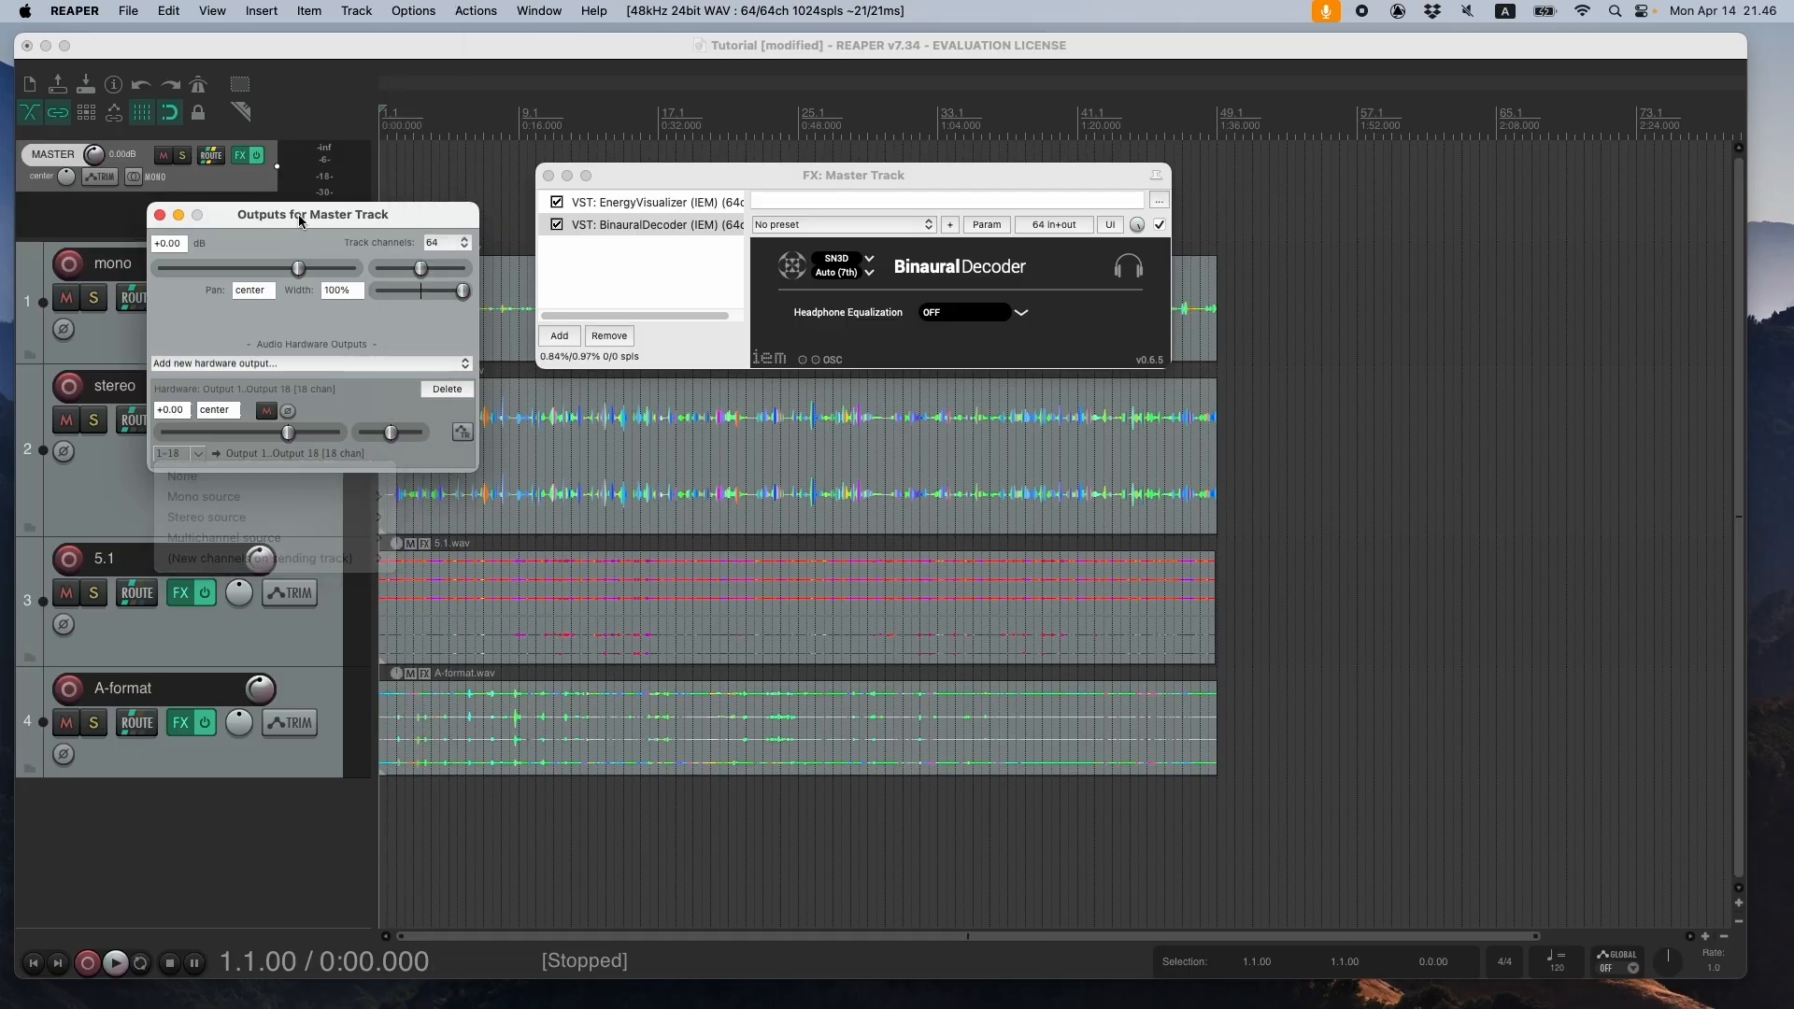
{"action": "left_click", "coordinate": [198, 453]}
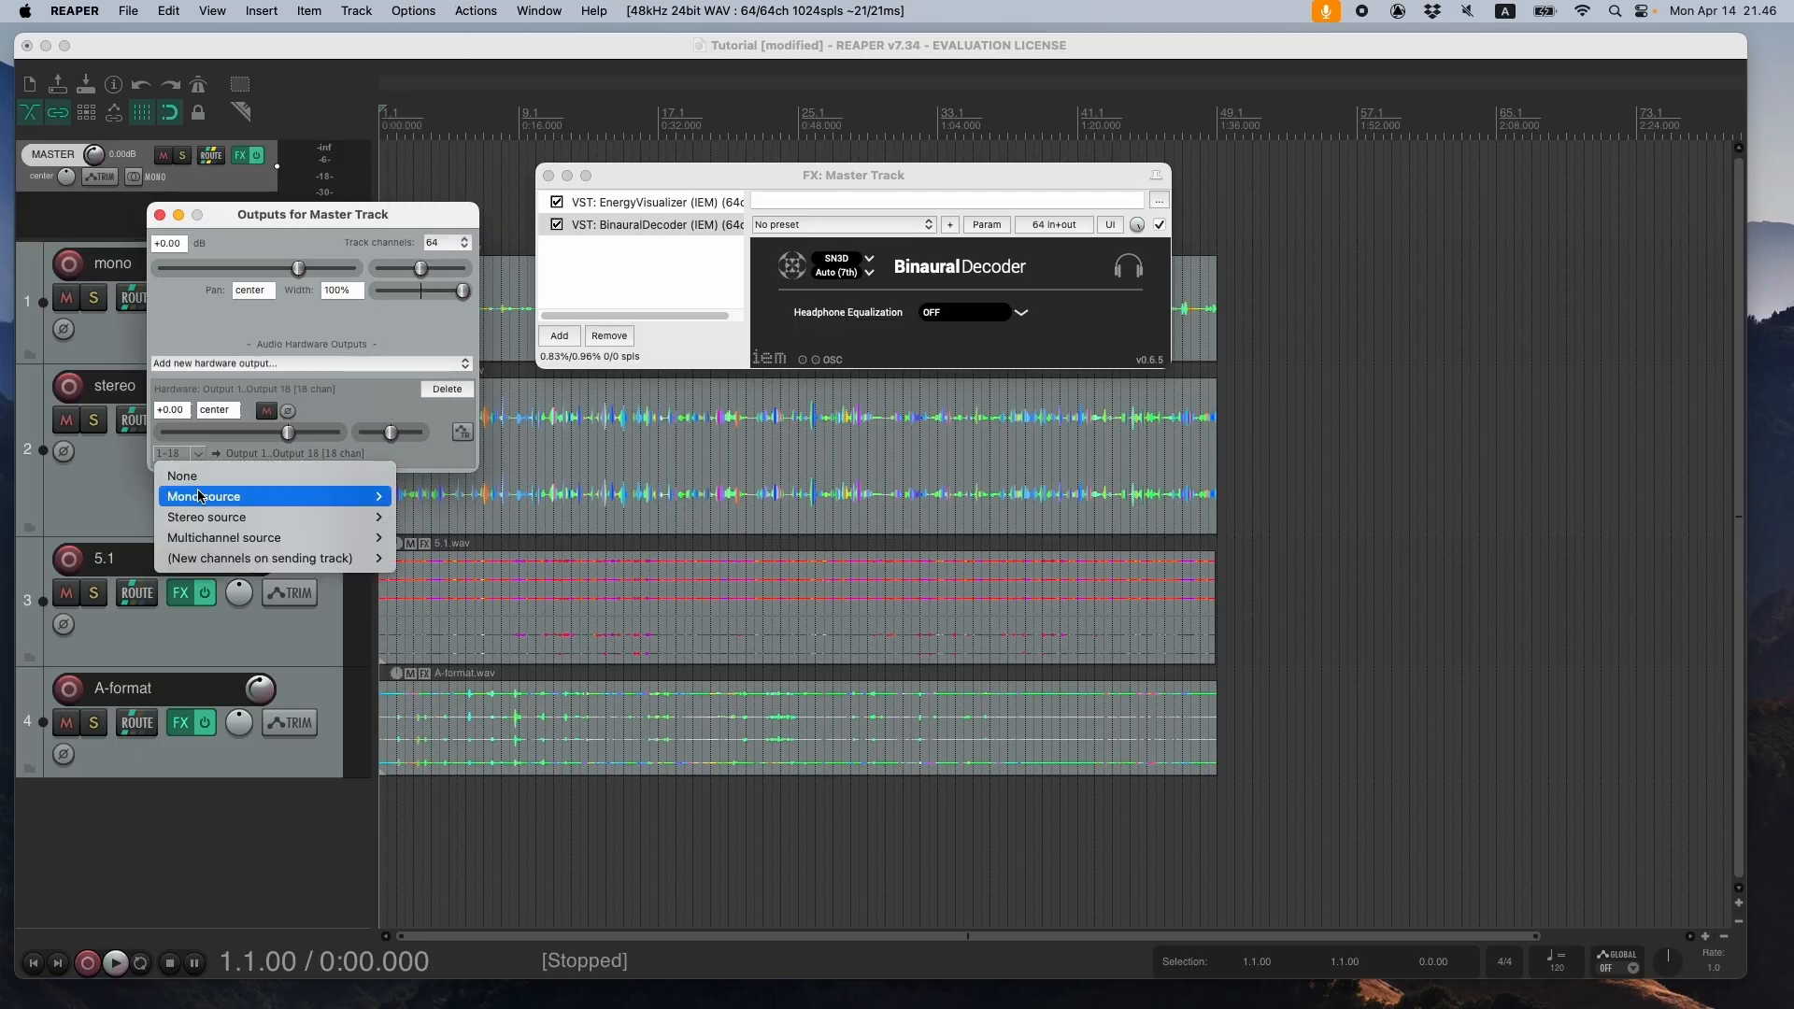
{"action": "mouse_move", "coordinate": [204, 539]}
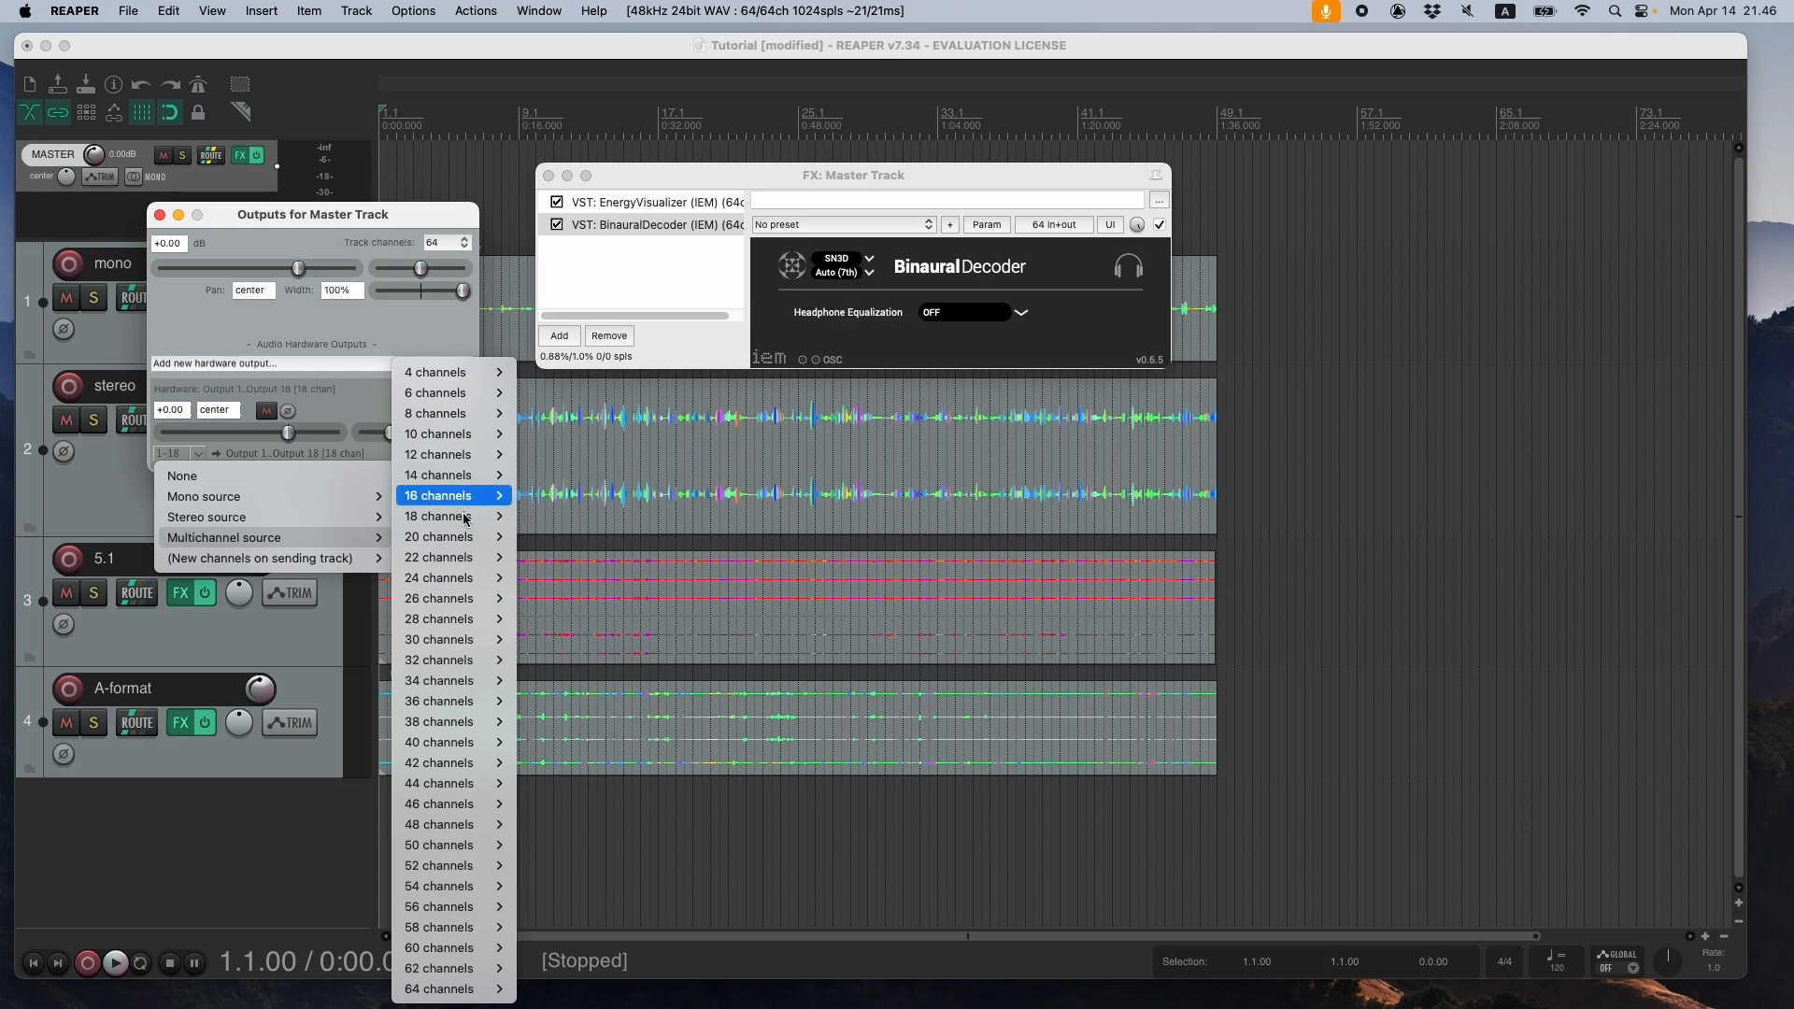
{"action": "mouse_move", "coordinate": [464, 520]}
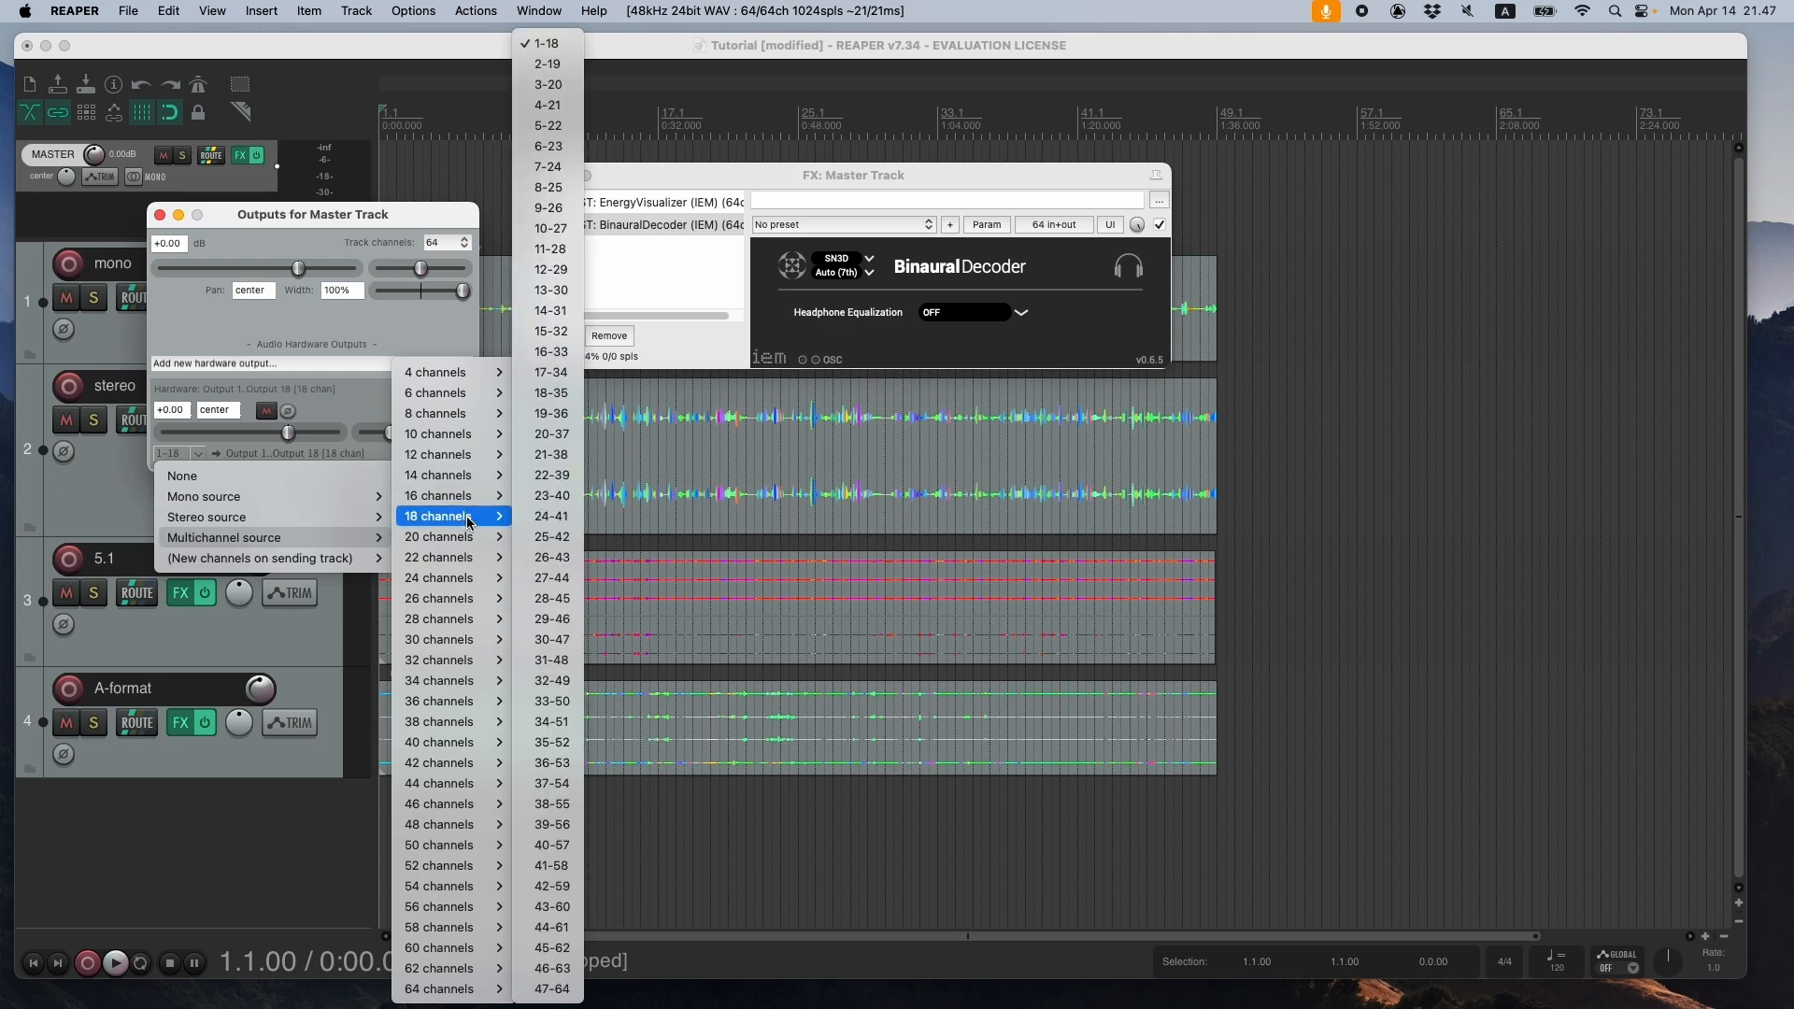
{"action": "left_click", "coordinate": [548, 44]}
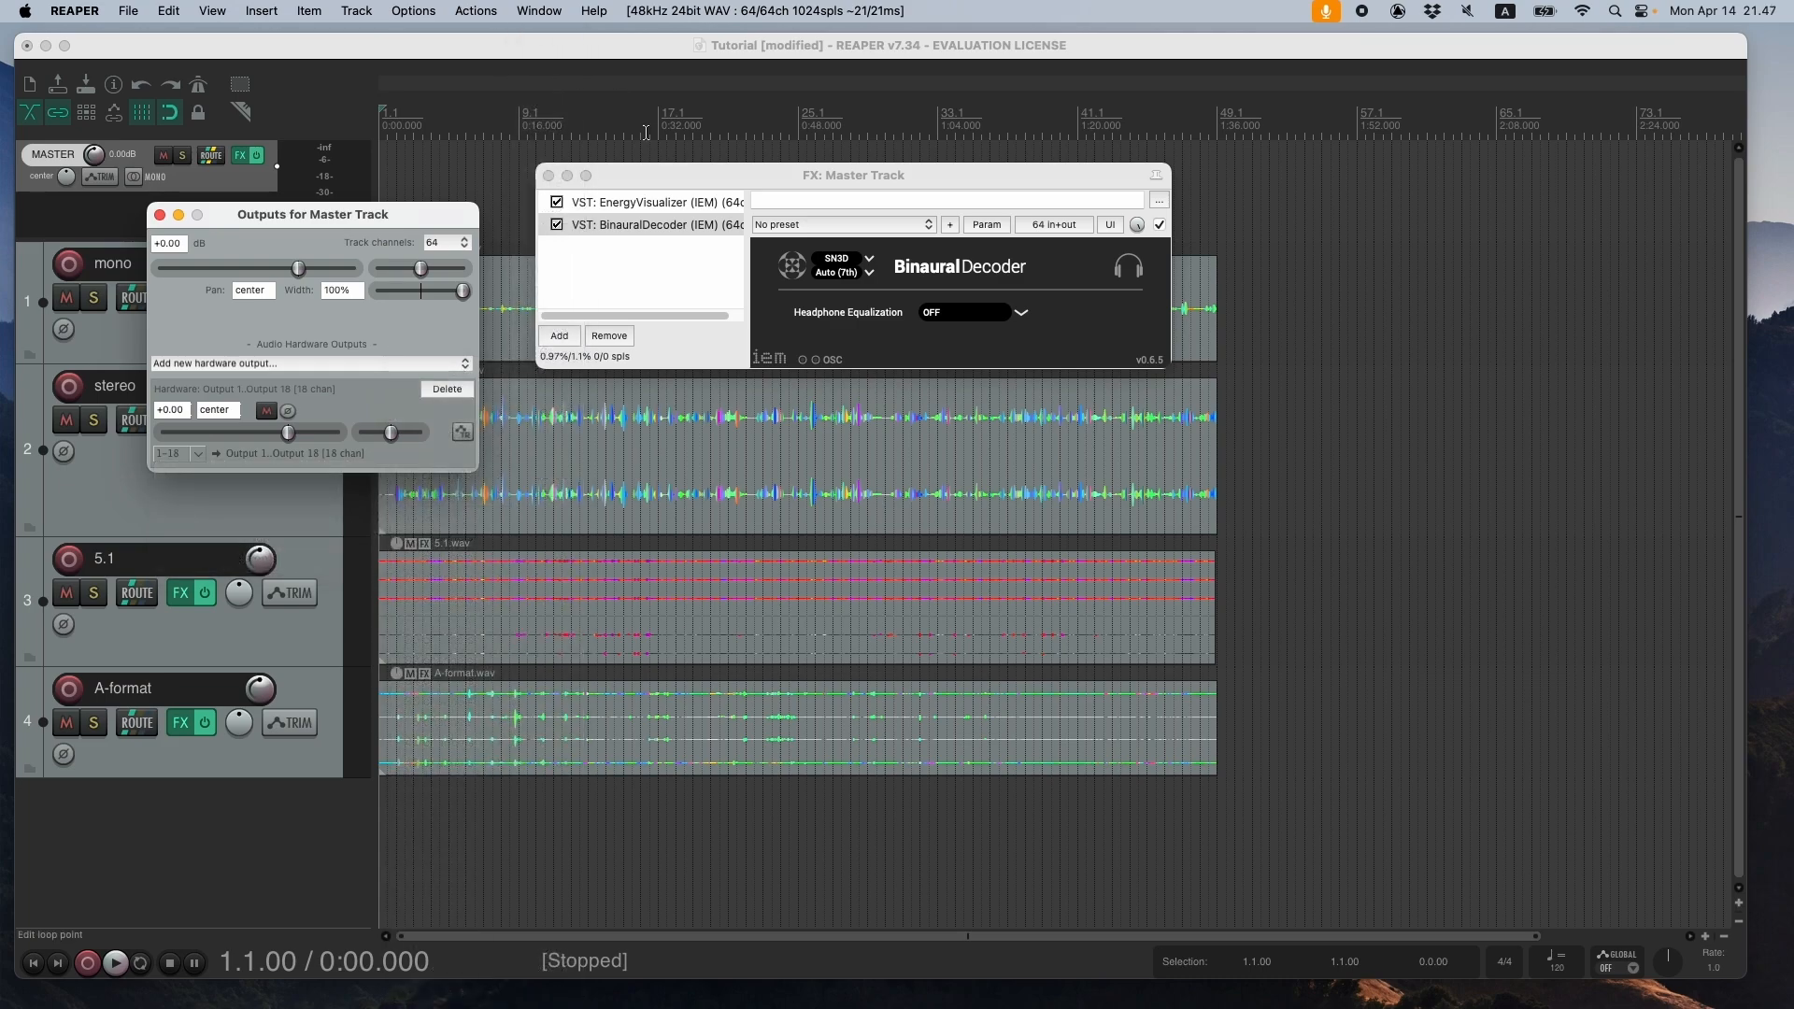
{"action": "left_click", "coordinate": [161, 217]}
- Bypass the BinauralDecoder in the master effects chain and add the IEM SimpleDecoder VST after it
{"action": "left_click_drag", "start_coordinate": [660, 186], "coordinate": [557, 181]}
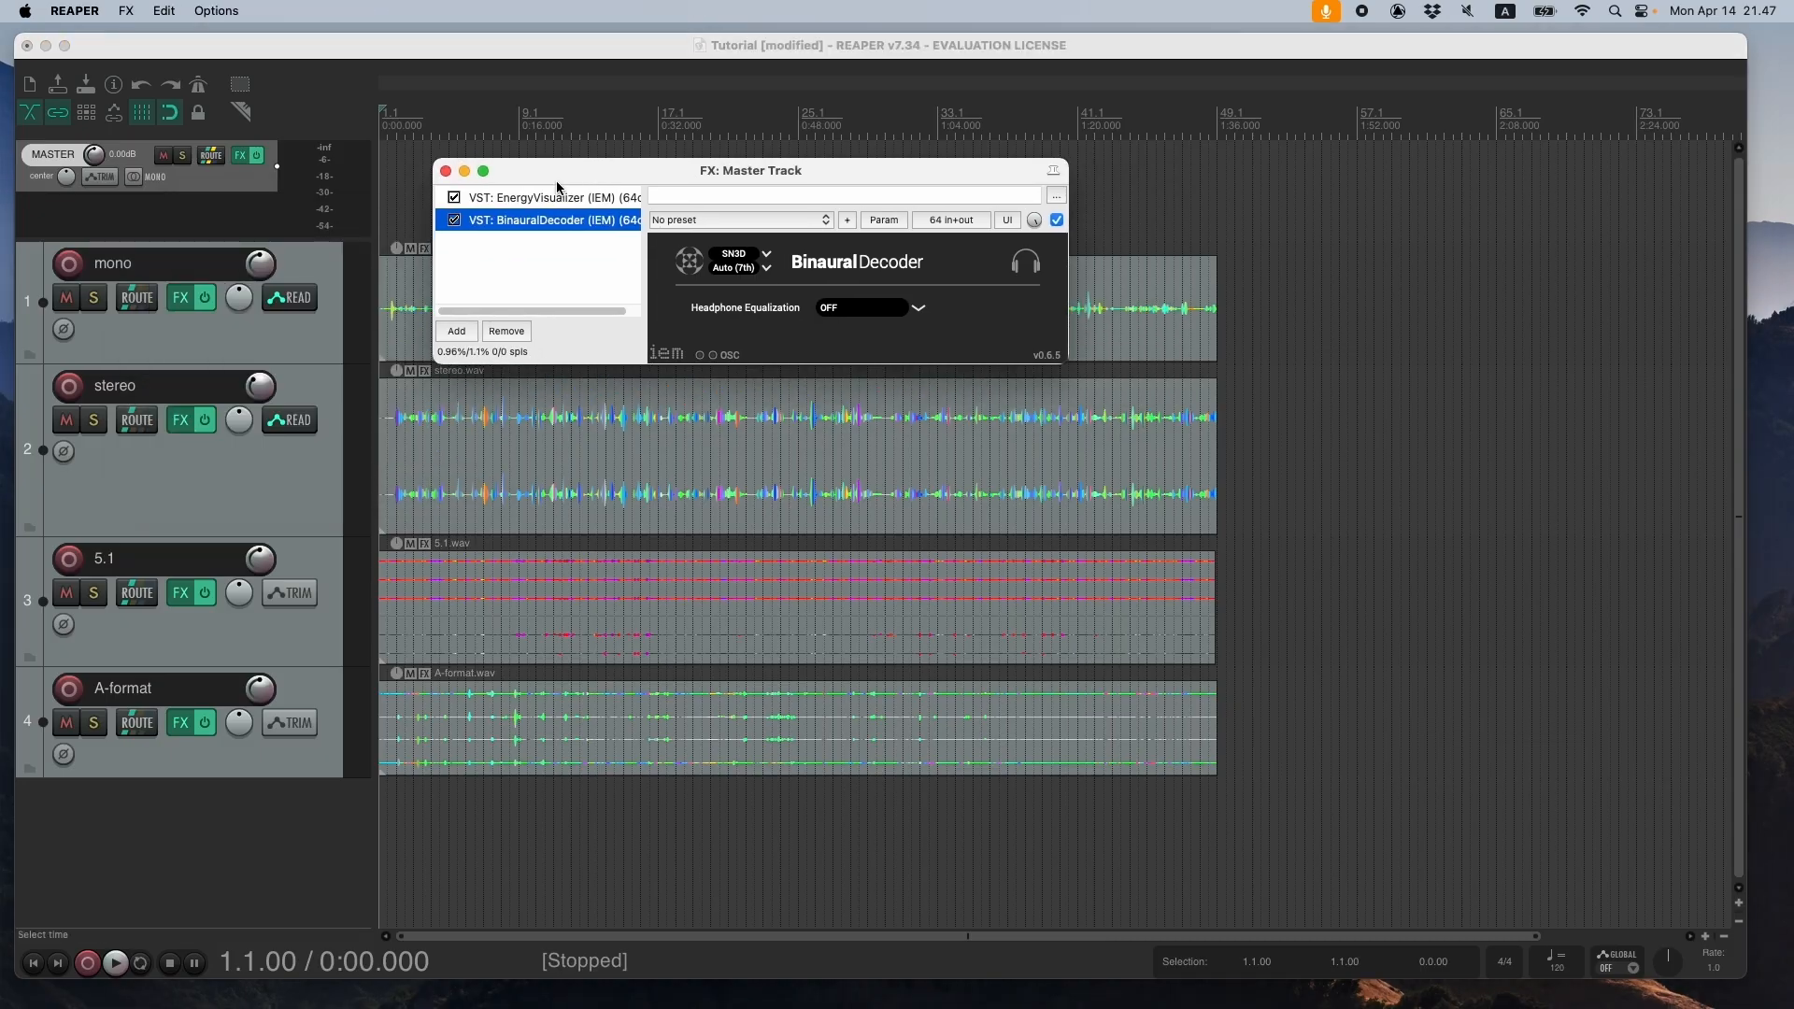
{"action": "left_click", "coordinate": [456, 222]}
{"action": "left_click", "coordinate": [463, 334]}
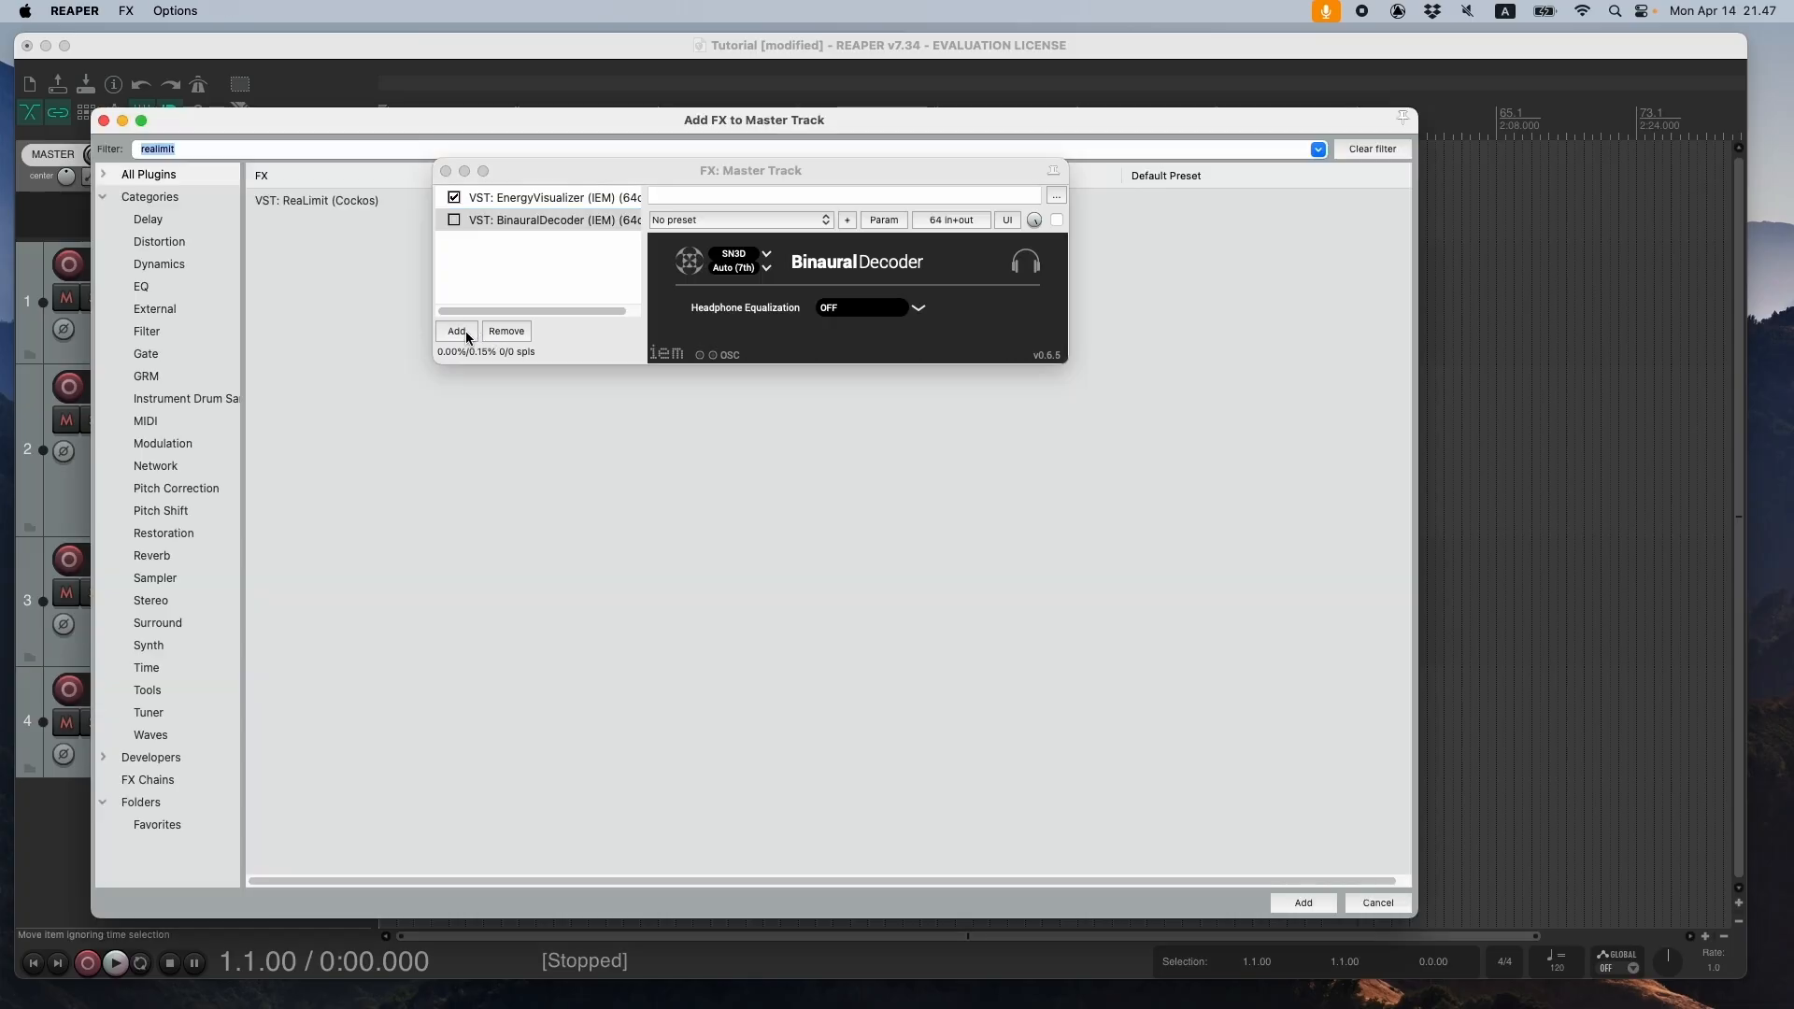
{"action": "type", "text": "simple"}
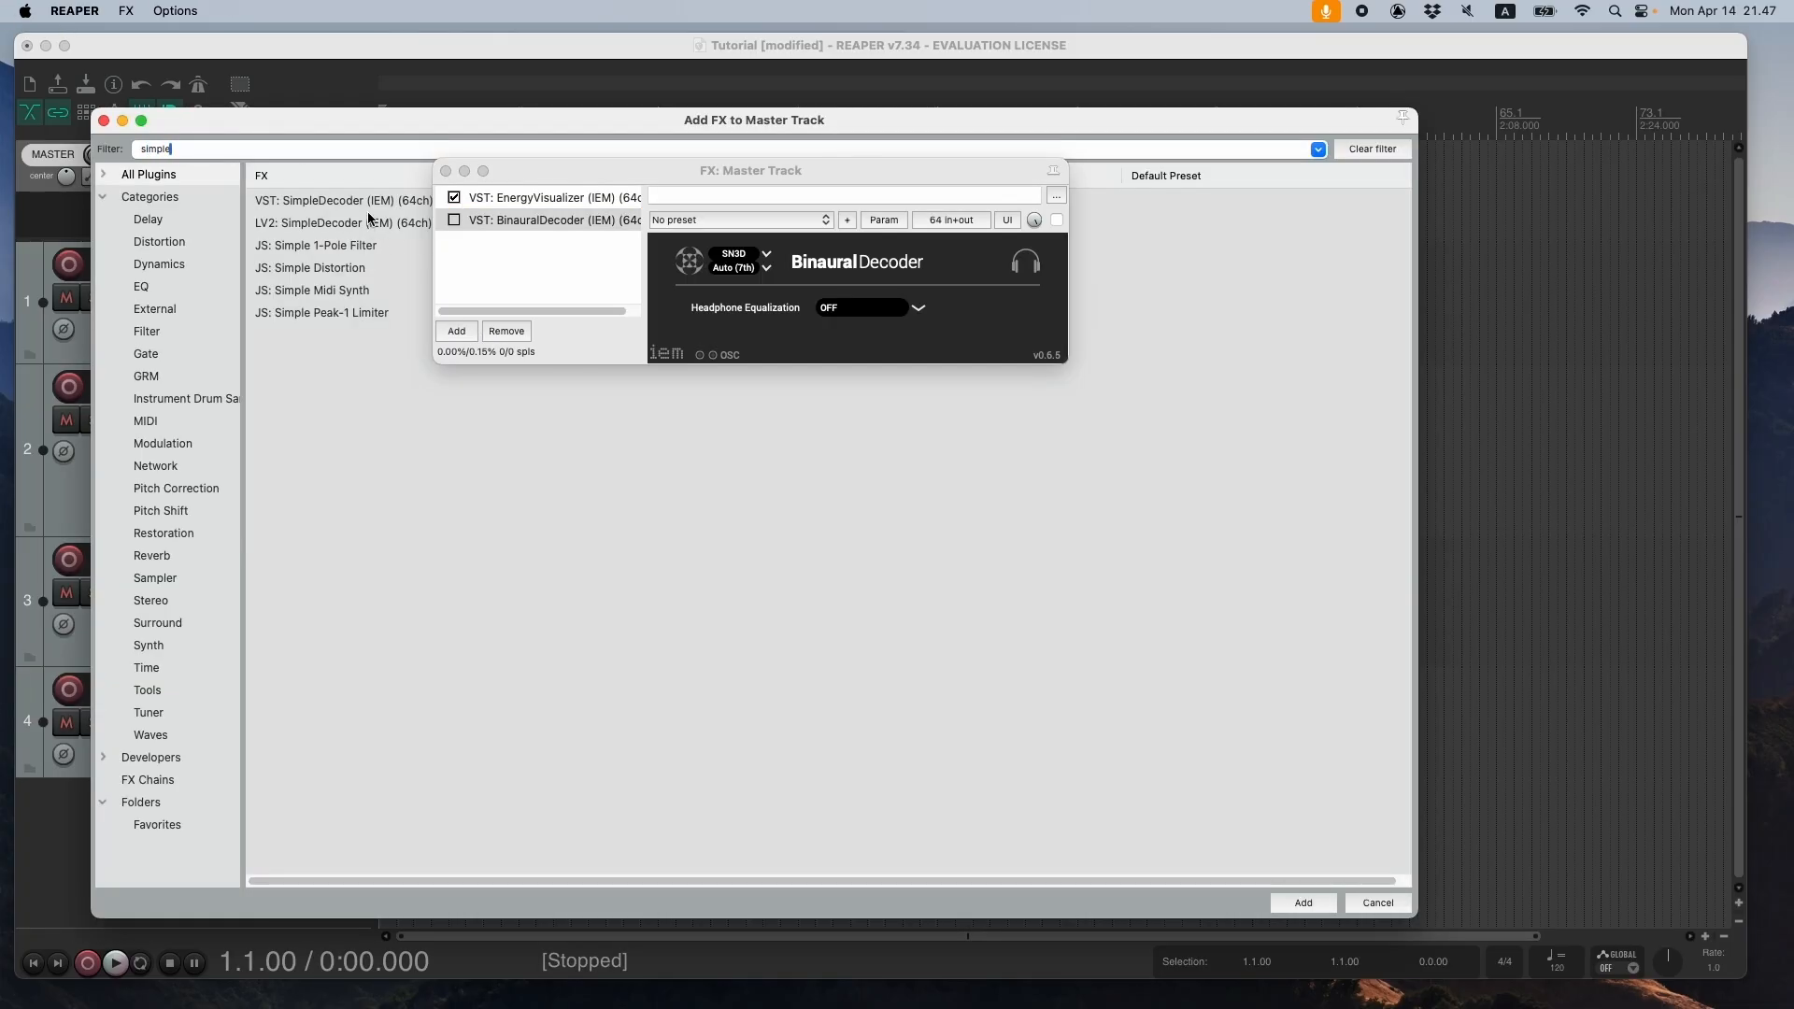
{"action": "left_click", "coordinate": [1322, 905]}
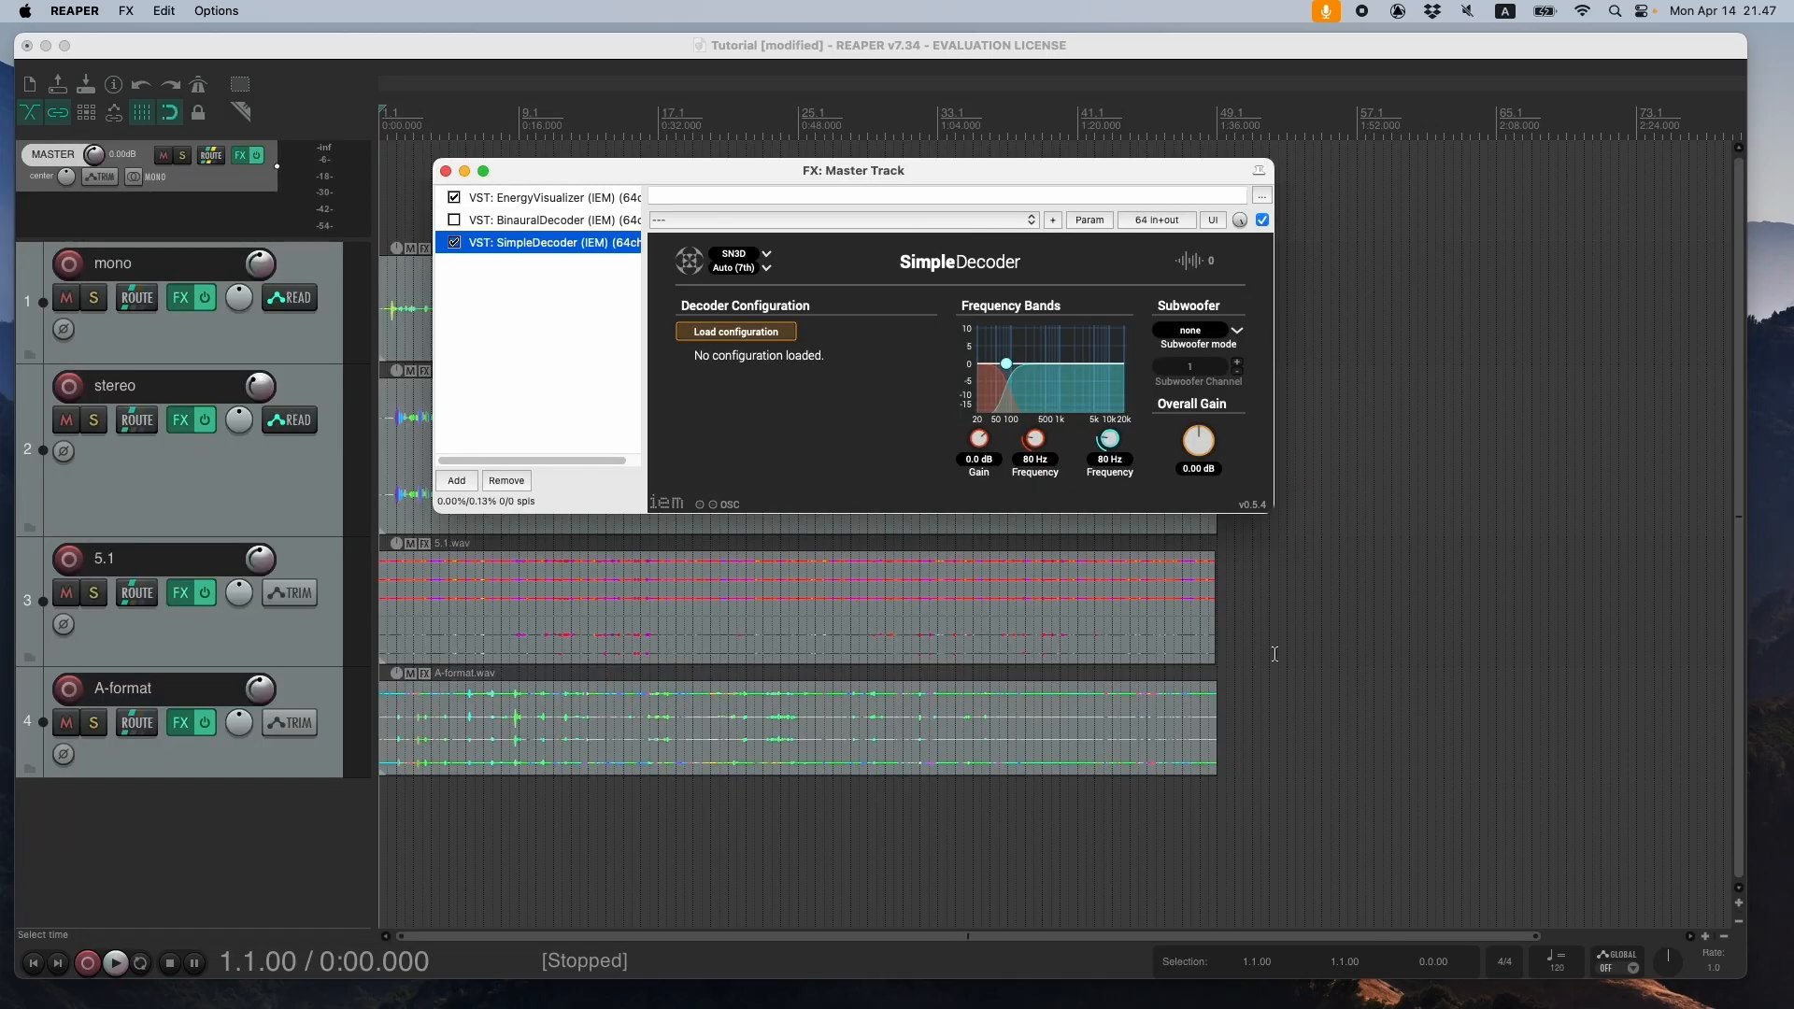
- Add the ReaLimit VST to the master effects chain after the SimpleDecoder
{"action": "left_click", "coordinate": [457, 480]}
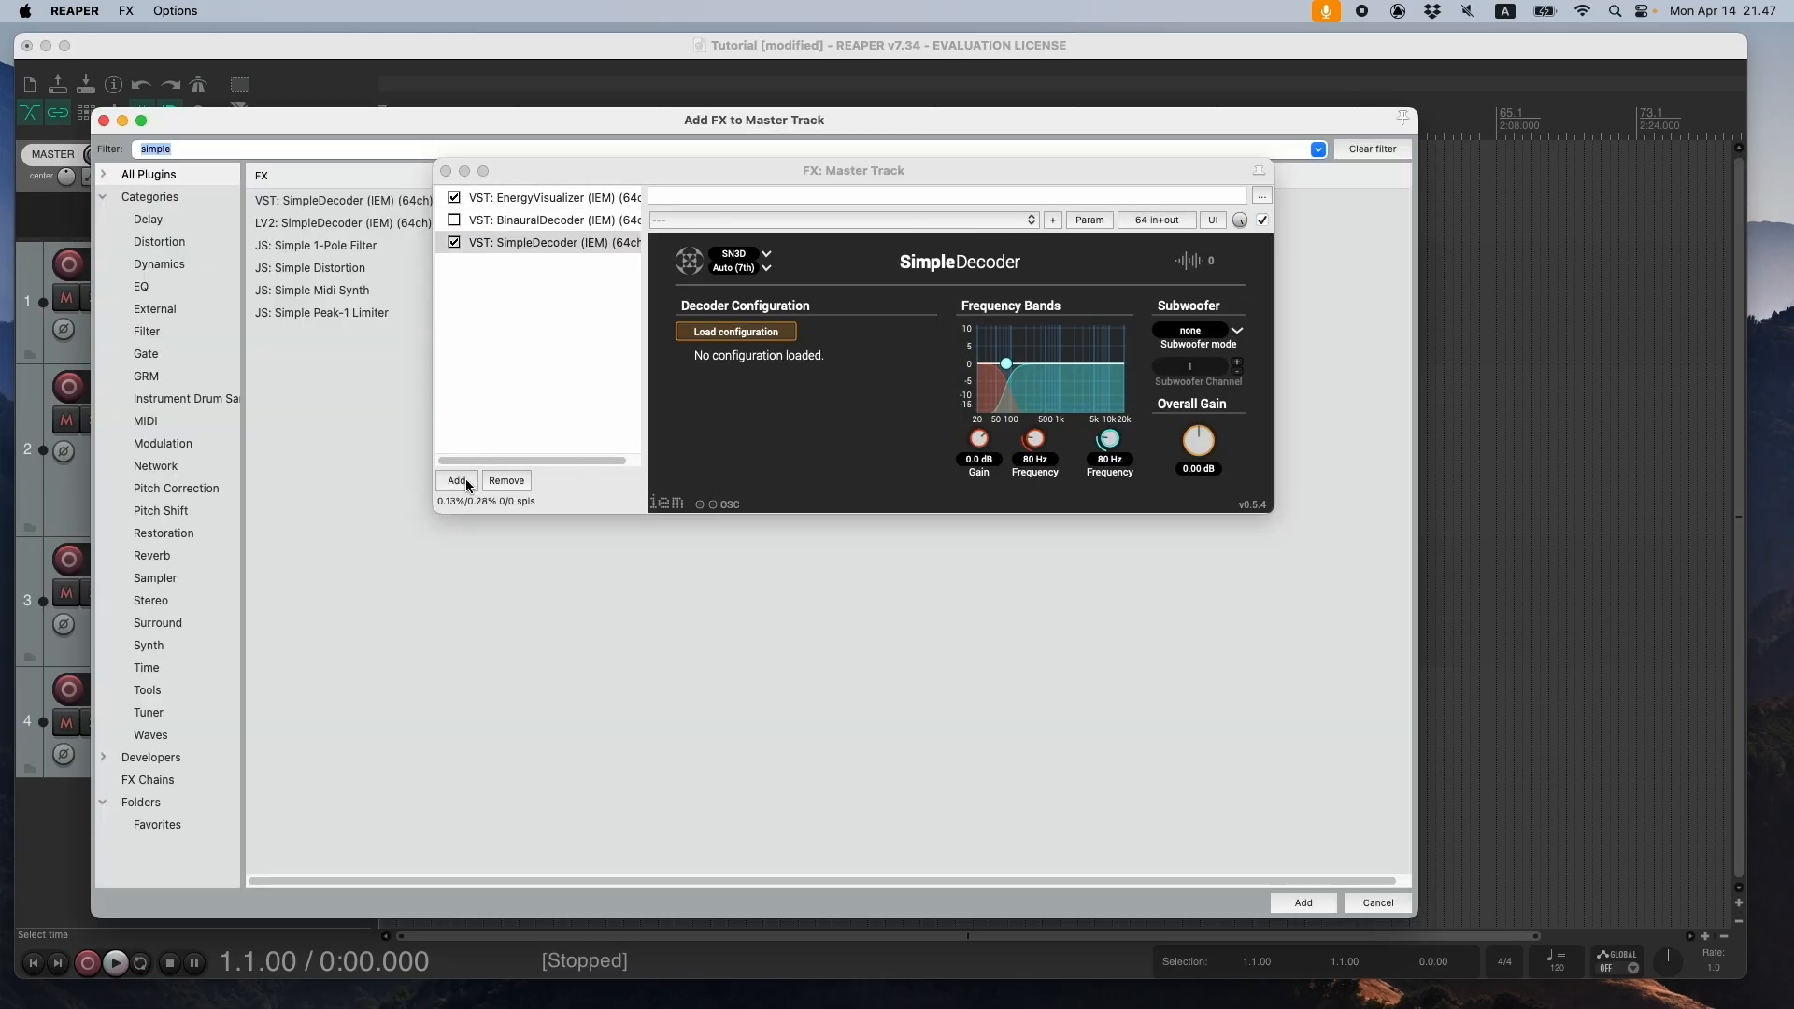
{"action": "type", "text": "realimit"}
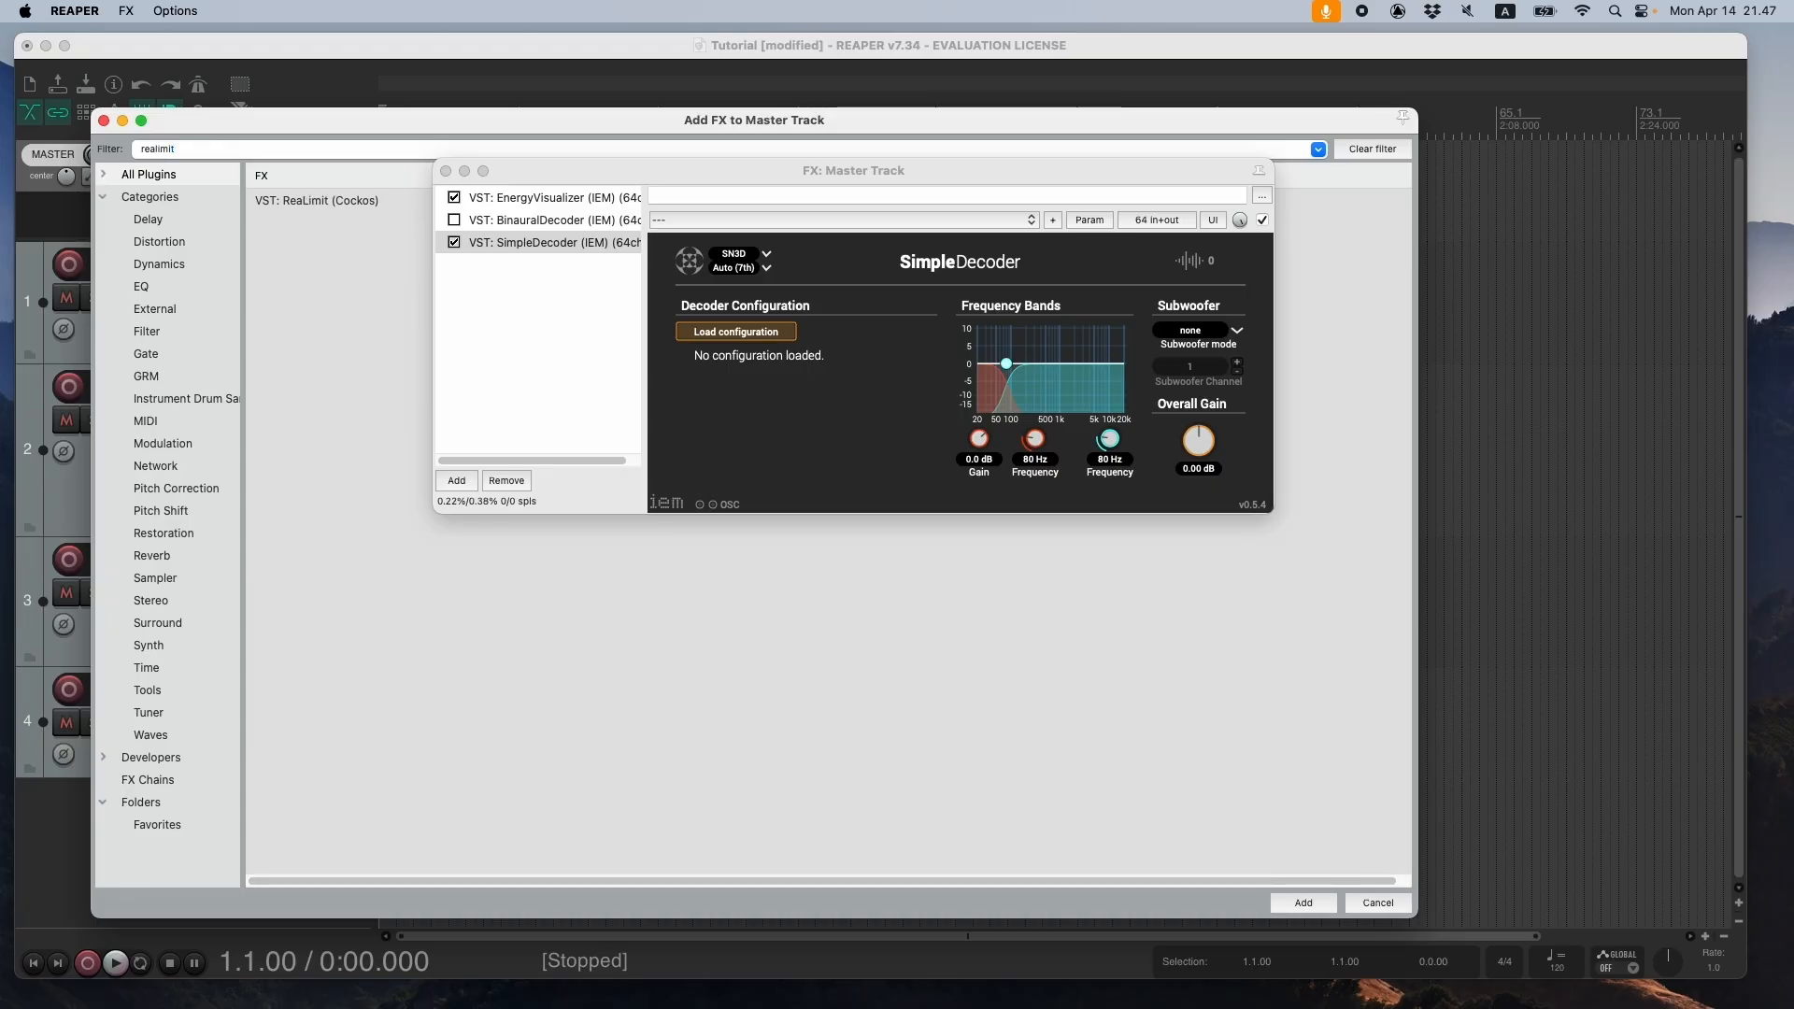
{"action": "left_click", "coordinate": [286, 198]}
{"action": "left_click", "coordinate": [1303, 902]}
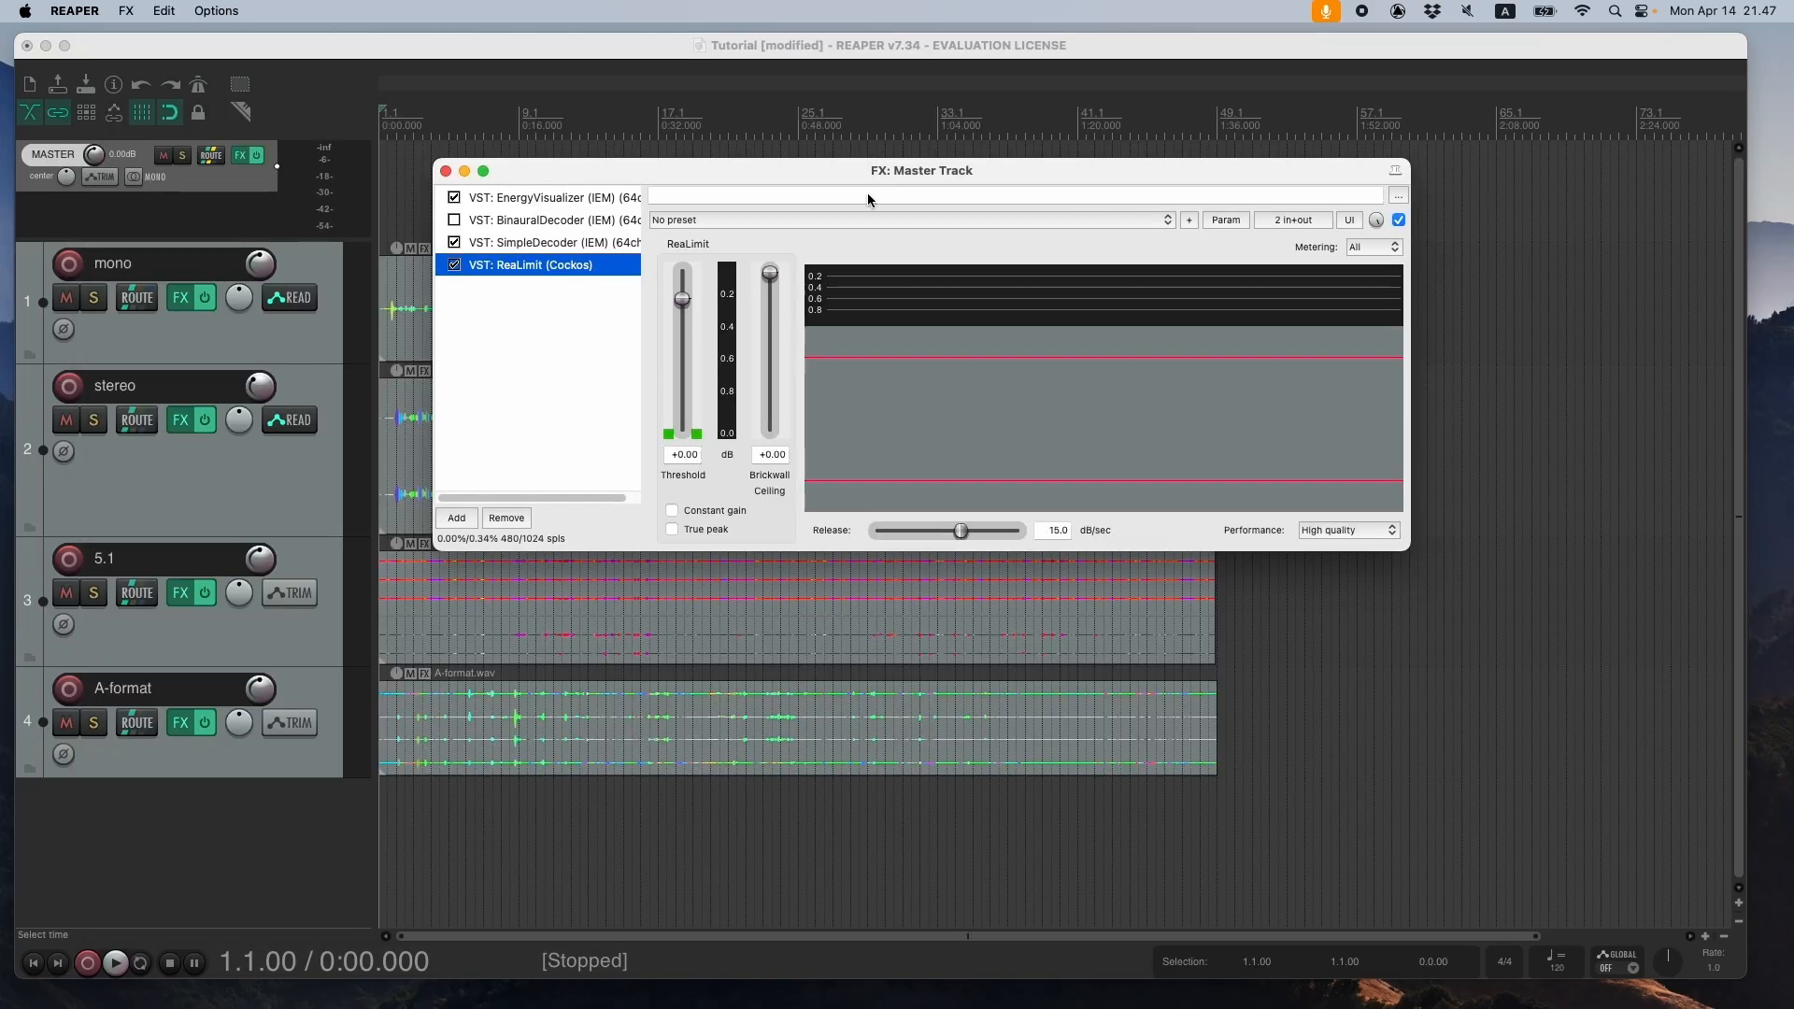
- Set ReaLimit to 64 plug-in channels in Multi-mono mode and close its pin connector
{"action": "left_click_drag", "start_coordinate": [932, 167], "coordinate": [739, 145]}
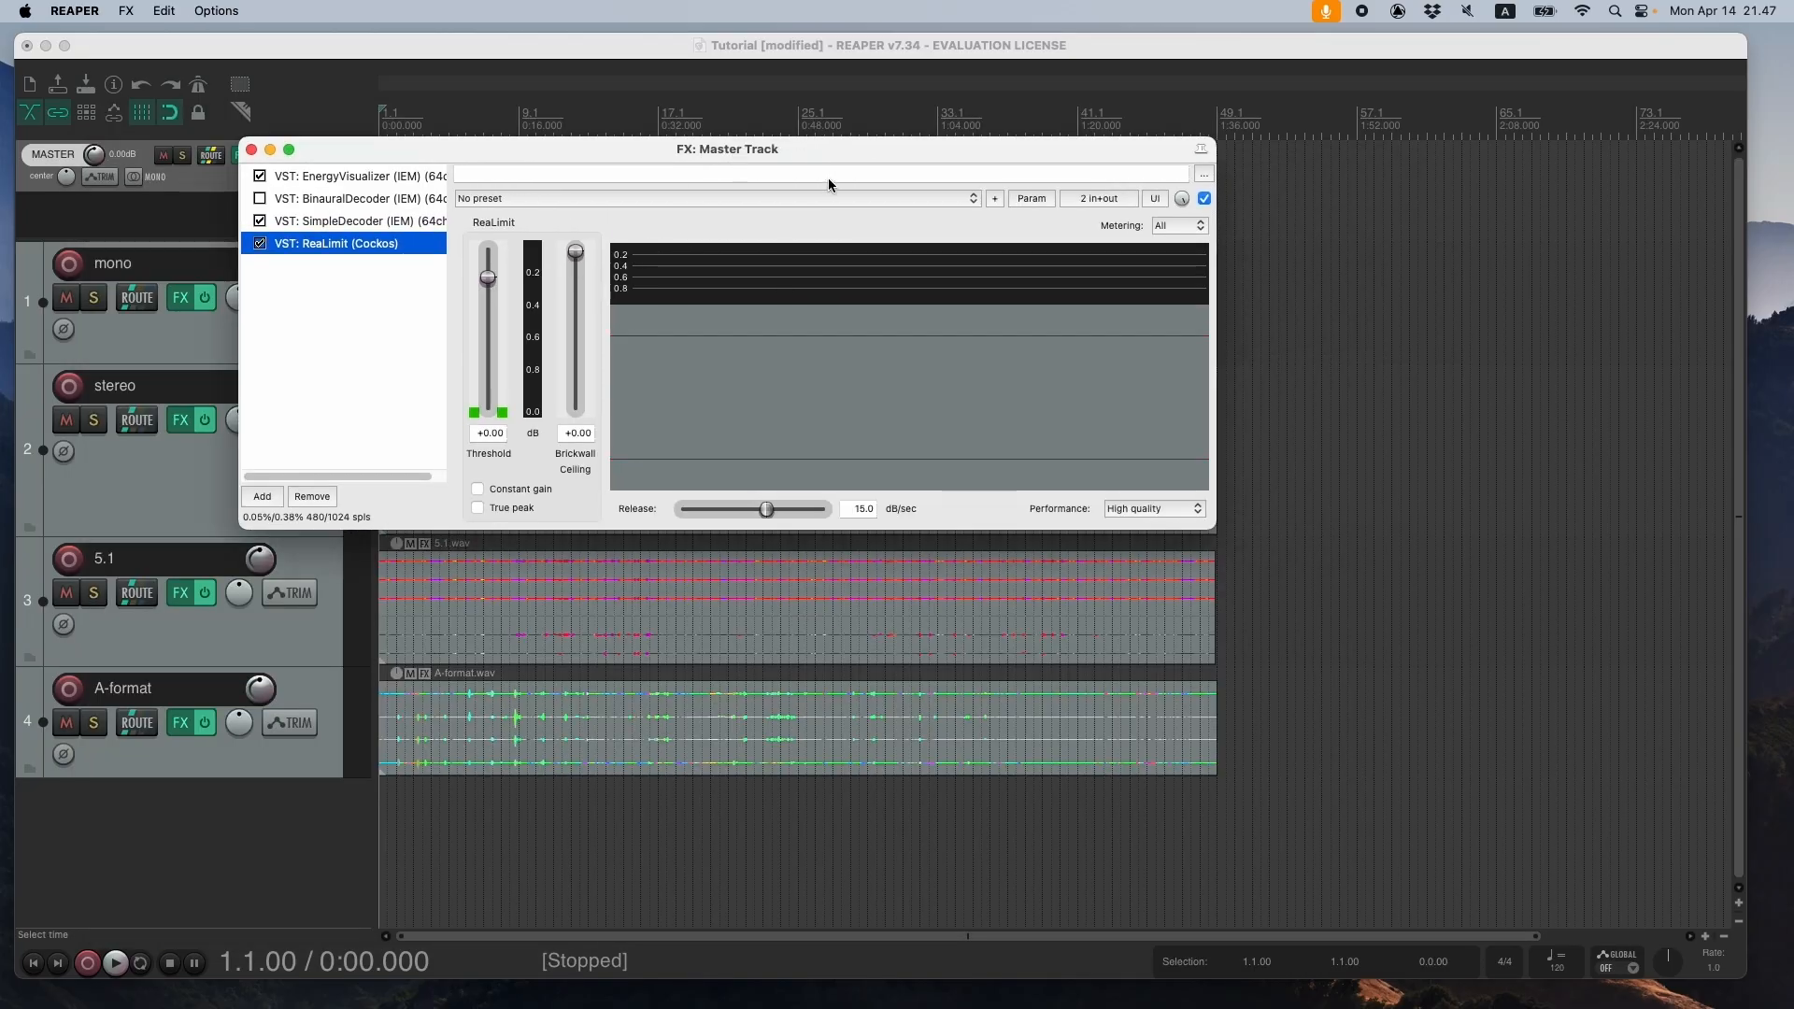
{"action": "left_click", "coordinate": [1104, 200]}
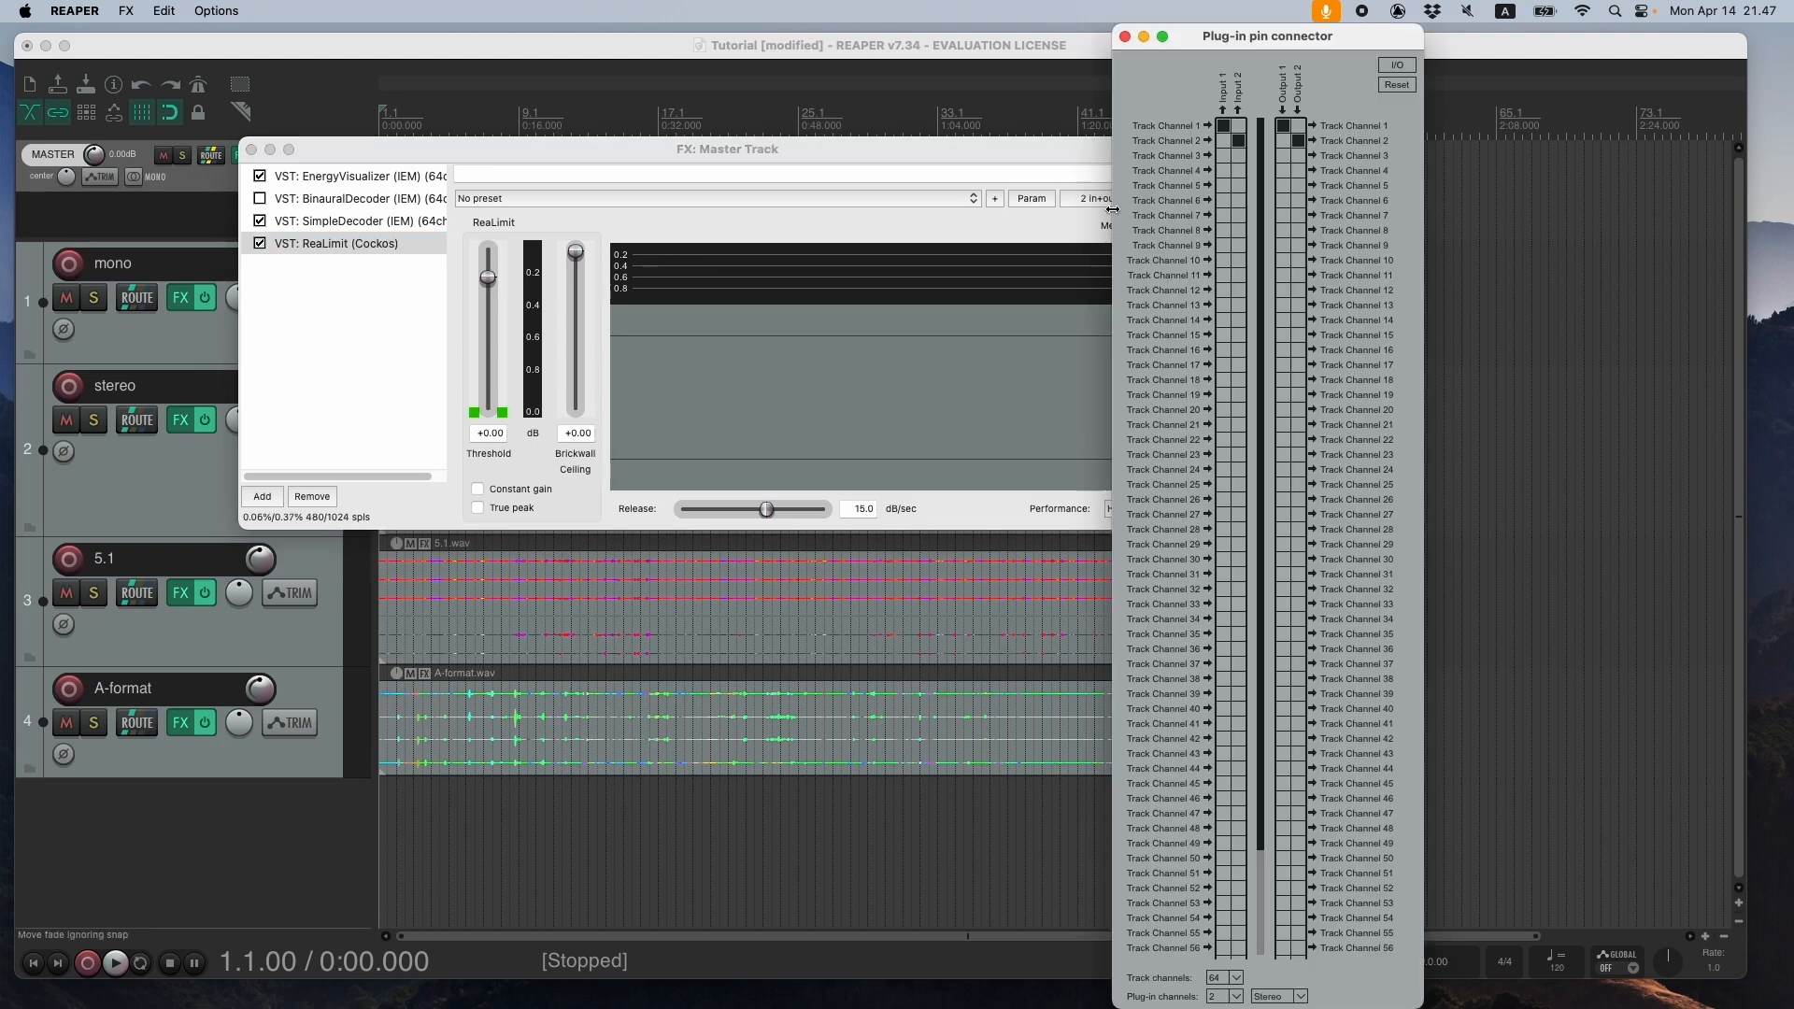
{"action": "left_click", "coordinate": [1238, 997]}
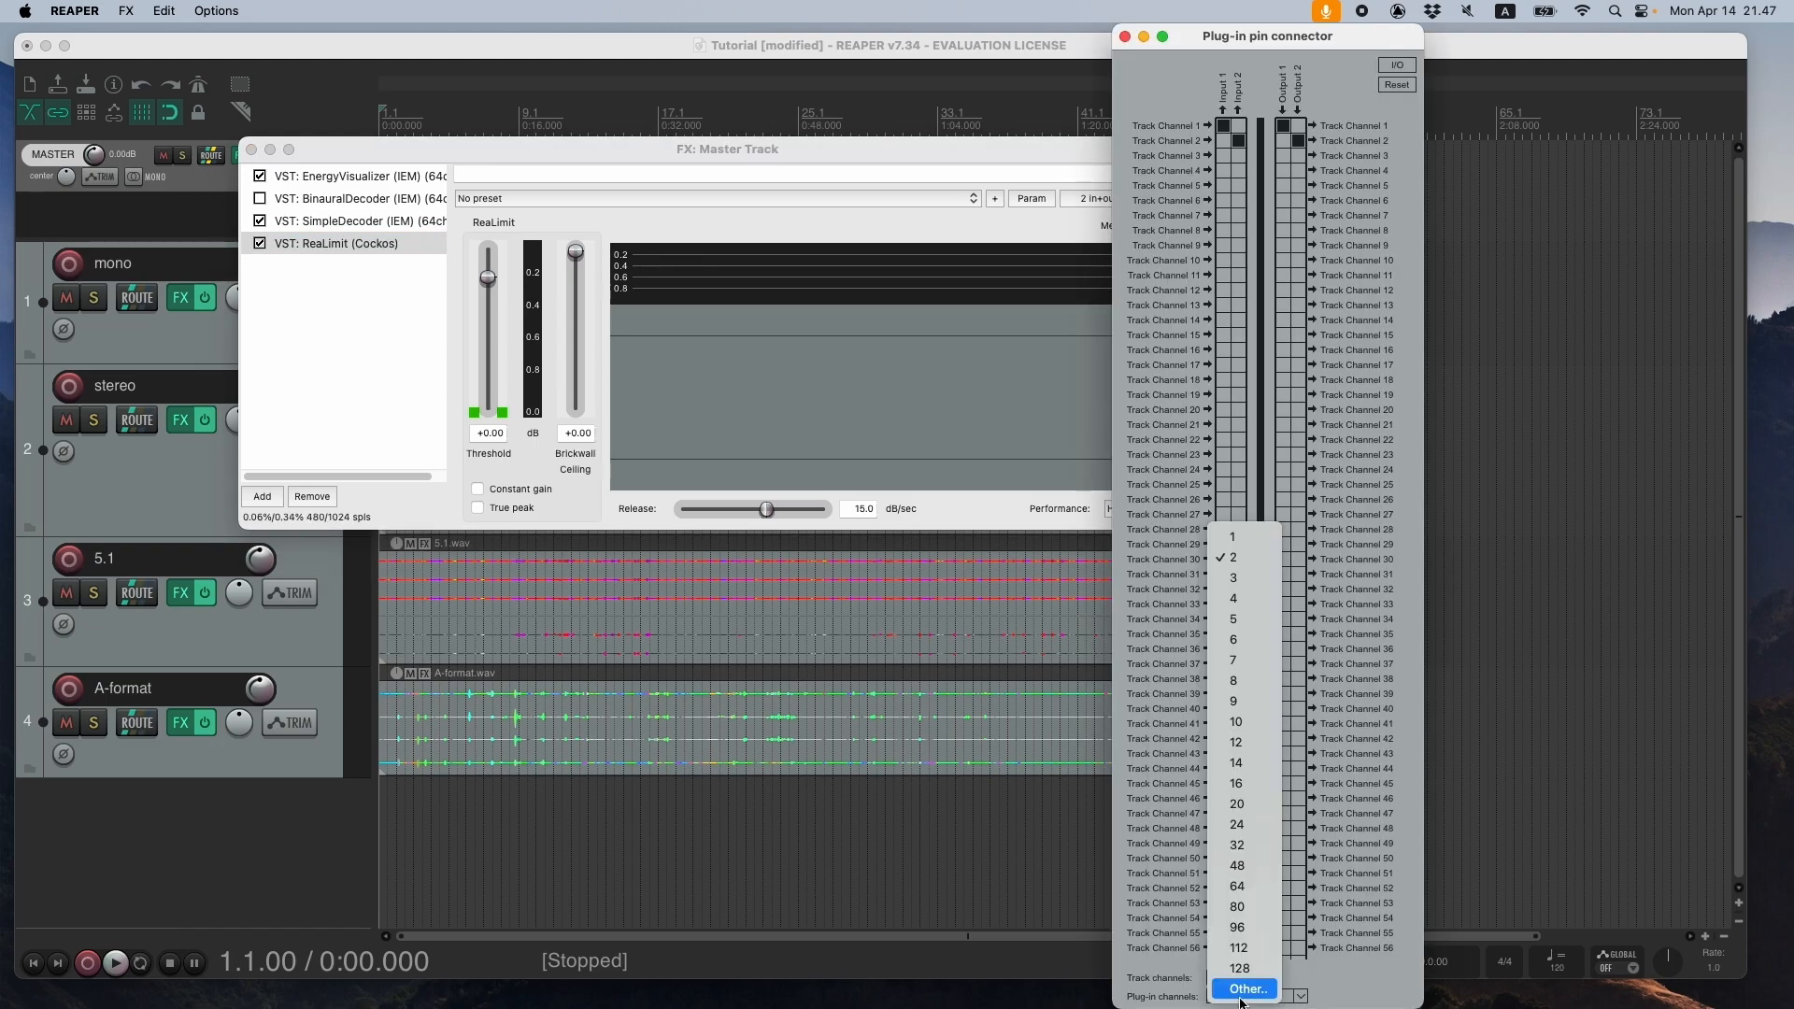
{"action": "left_click", "coordinate": [1238, 886]}
{"action": "left_click", "coordinate": [1299, 1001]}
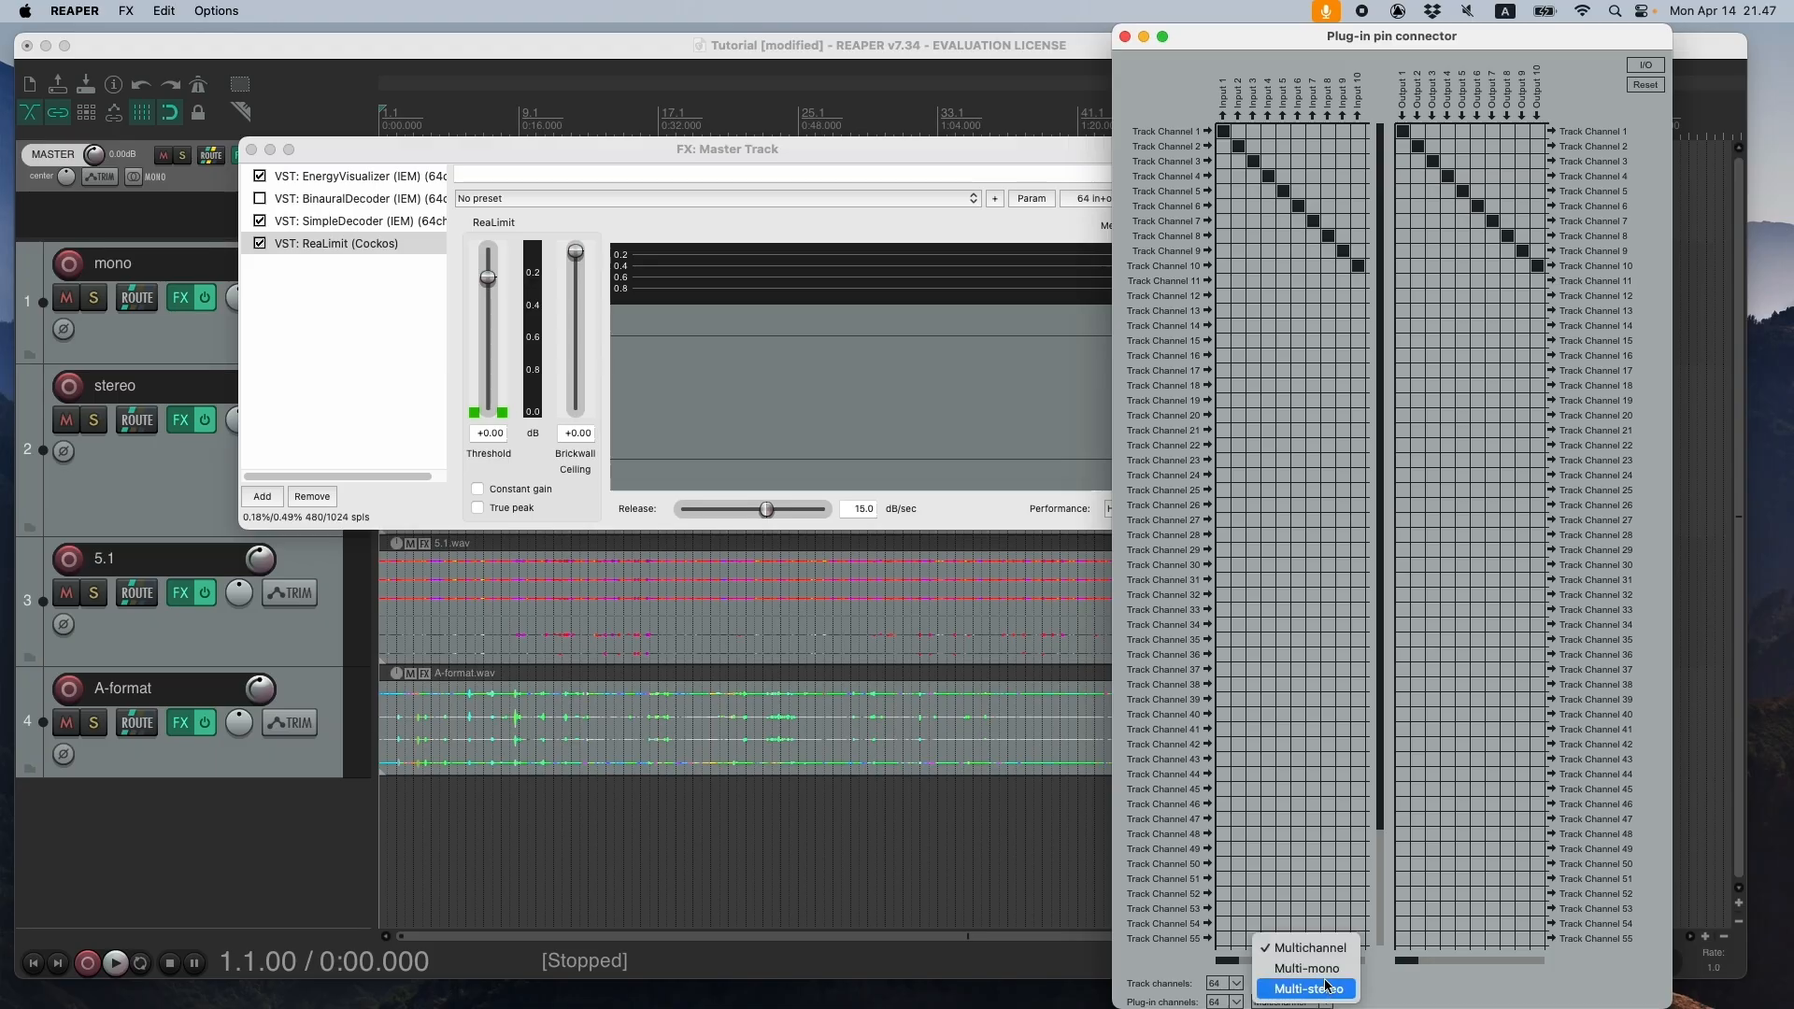
{"action": "left_click", "coordinate": [1307, 968]}
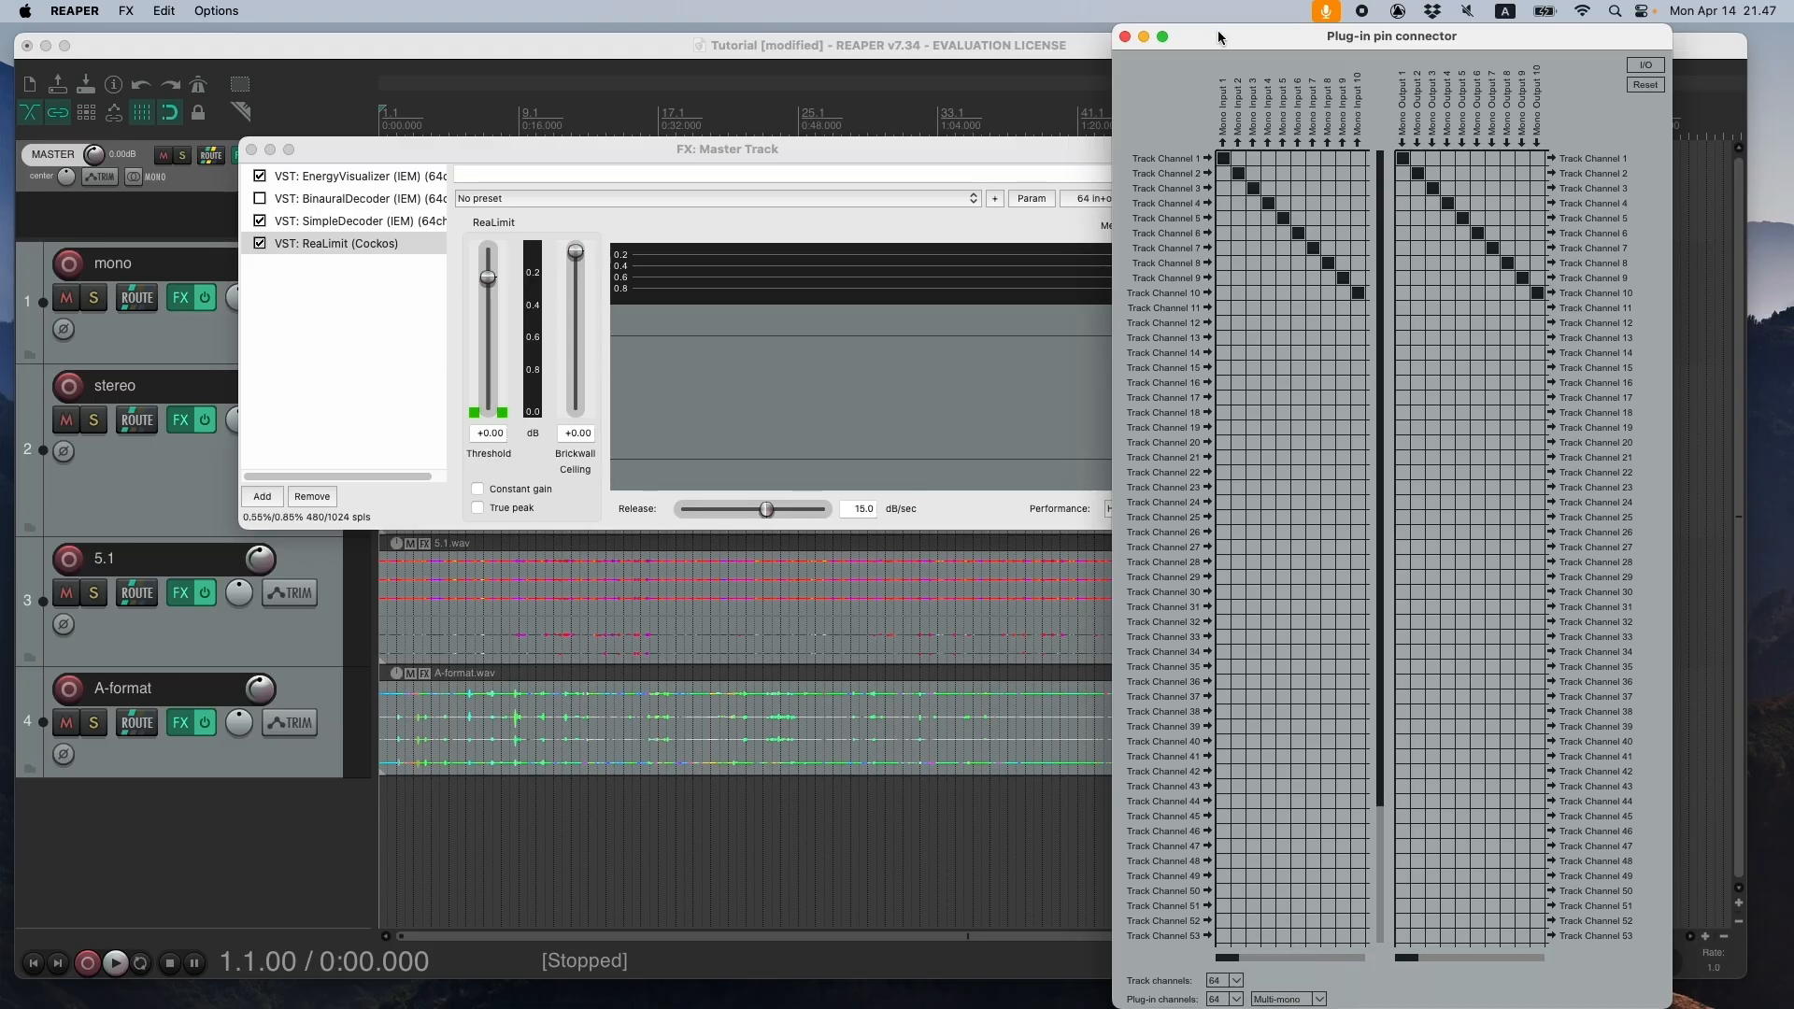
{"action": "left_click_drag", "start_coordinate": [1213, 35], "coordinate": [879, 8]}
{"action": "left_click", "coordinate": [786, 37]}
{"action": "left_click_drag", "start_coordinate": [672, 142], "coordinate": [779, 213]}
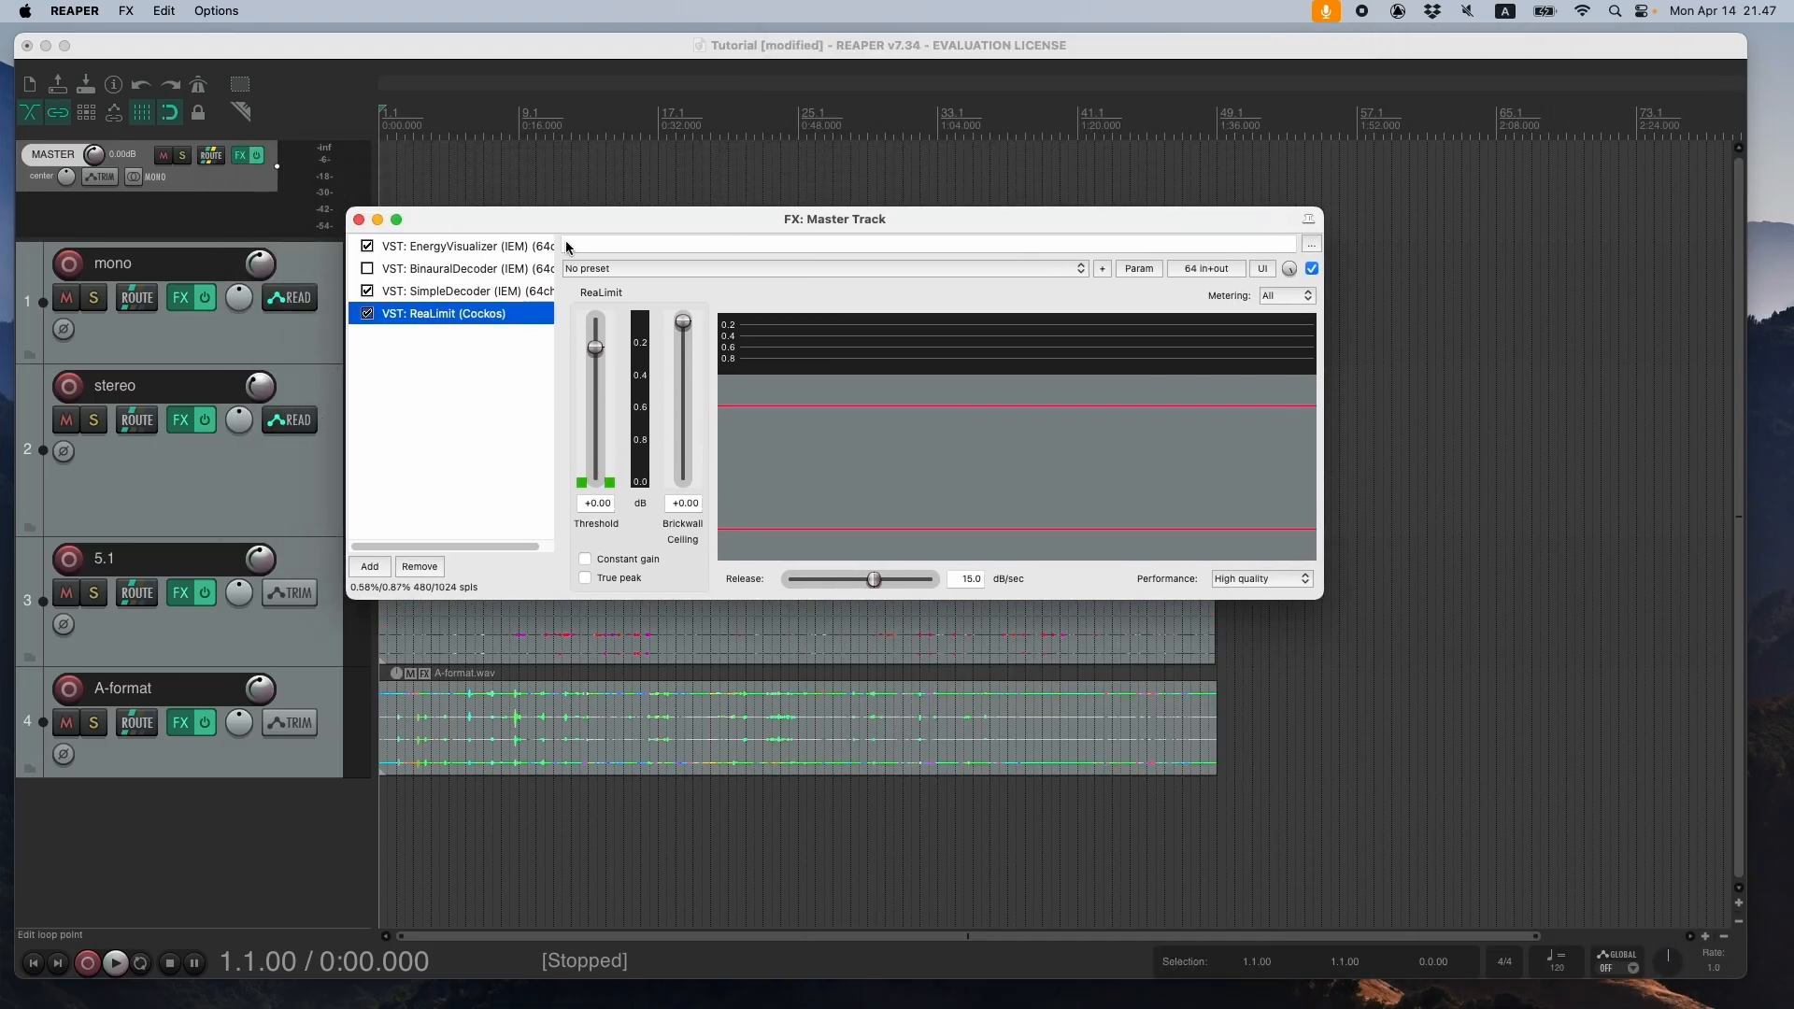
- Load the decoder configuration DDA-dome-Laidi-17-speakers-5HOA-10.09.2024.json from the audio examples folder into the SimpleDecoder
{"action": "left_click", "coordinate": [456, 293]}
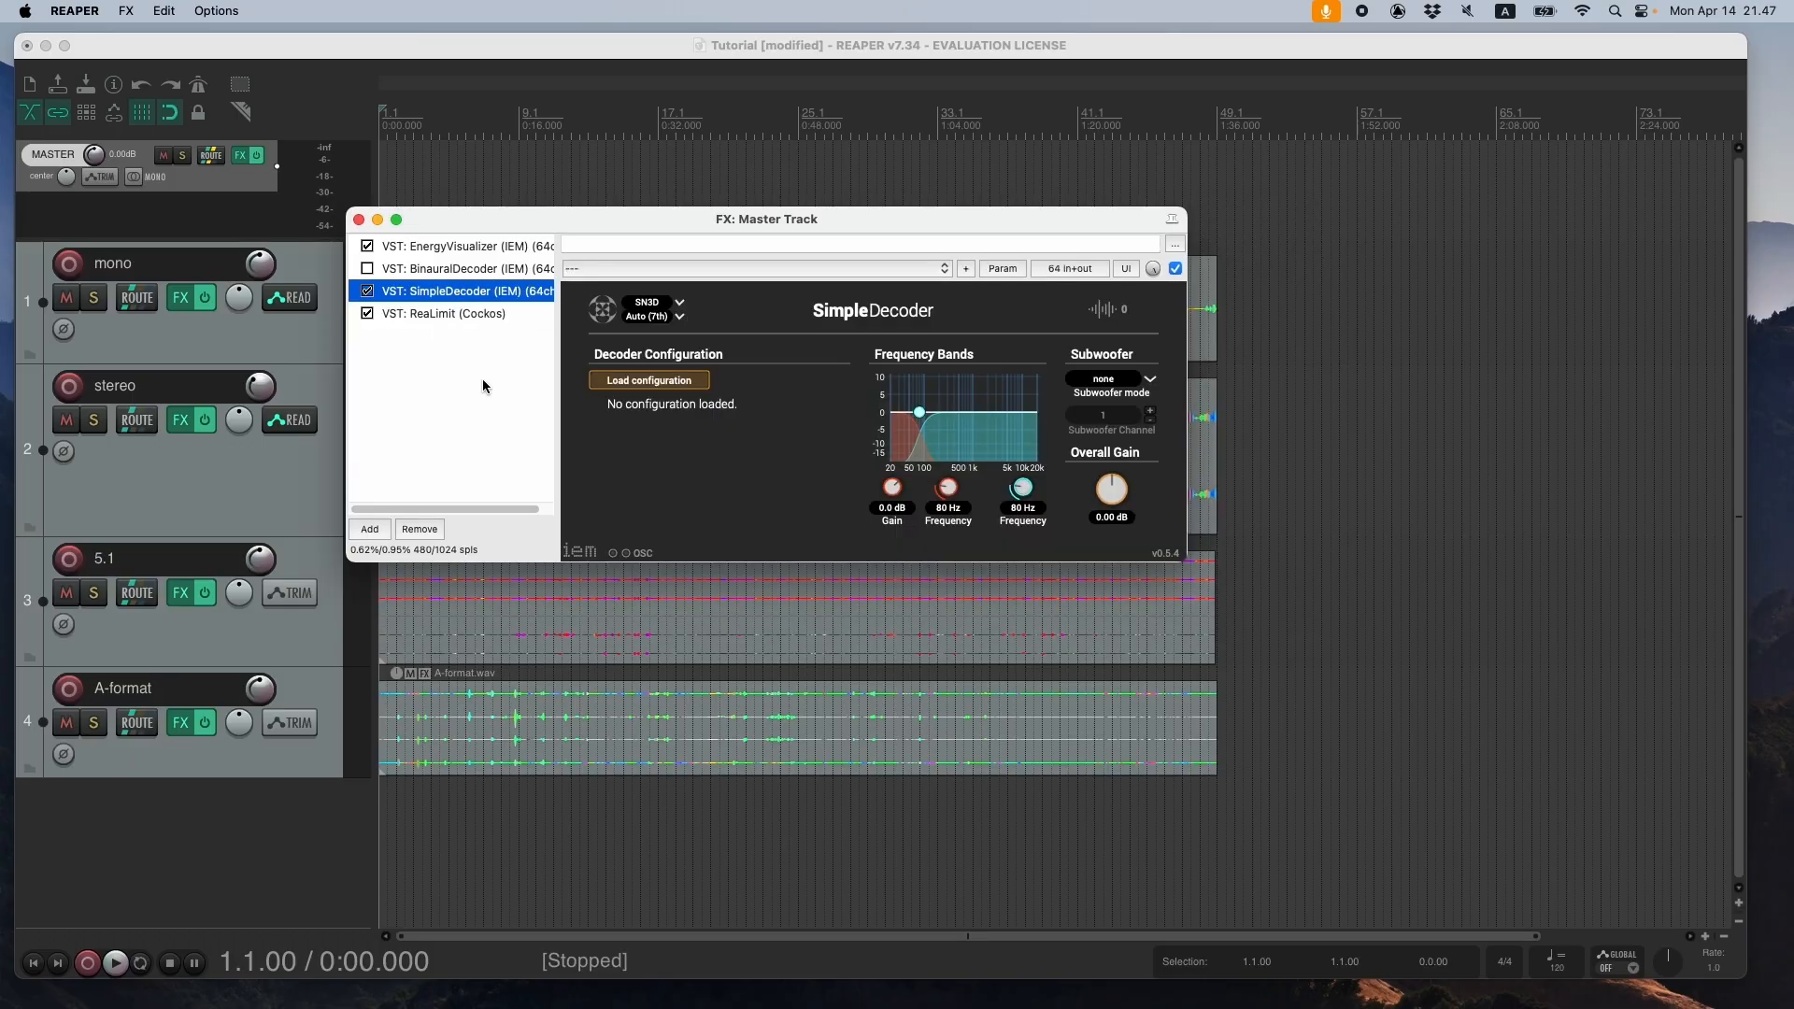
{"action": "left_click_drag", "start_coordinate": [613, 223], "coordinate": [647, 184]}
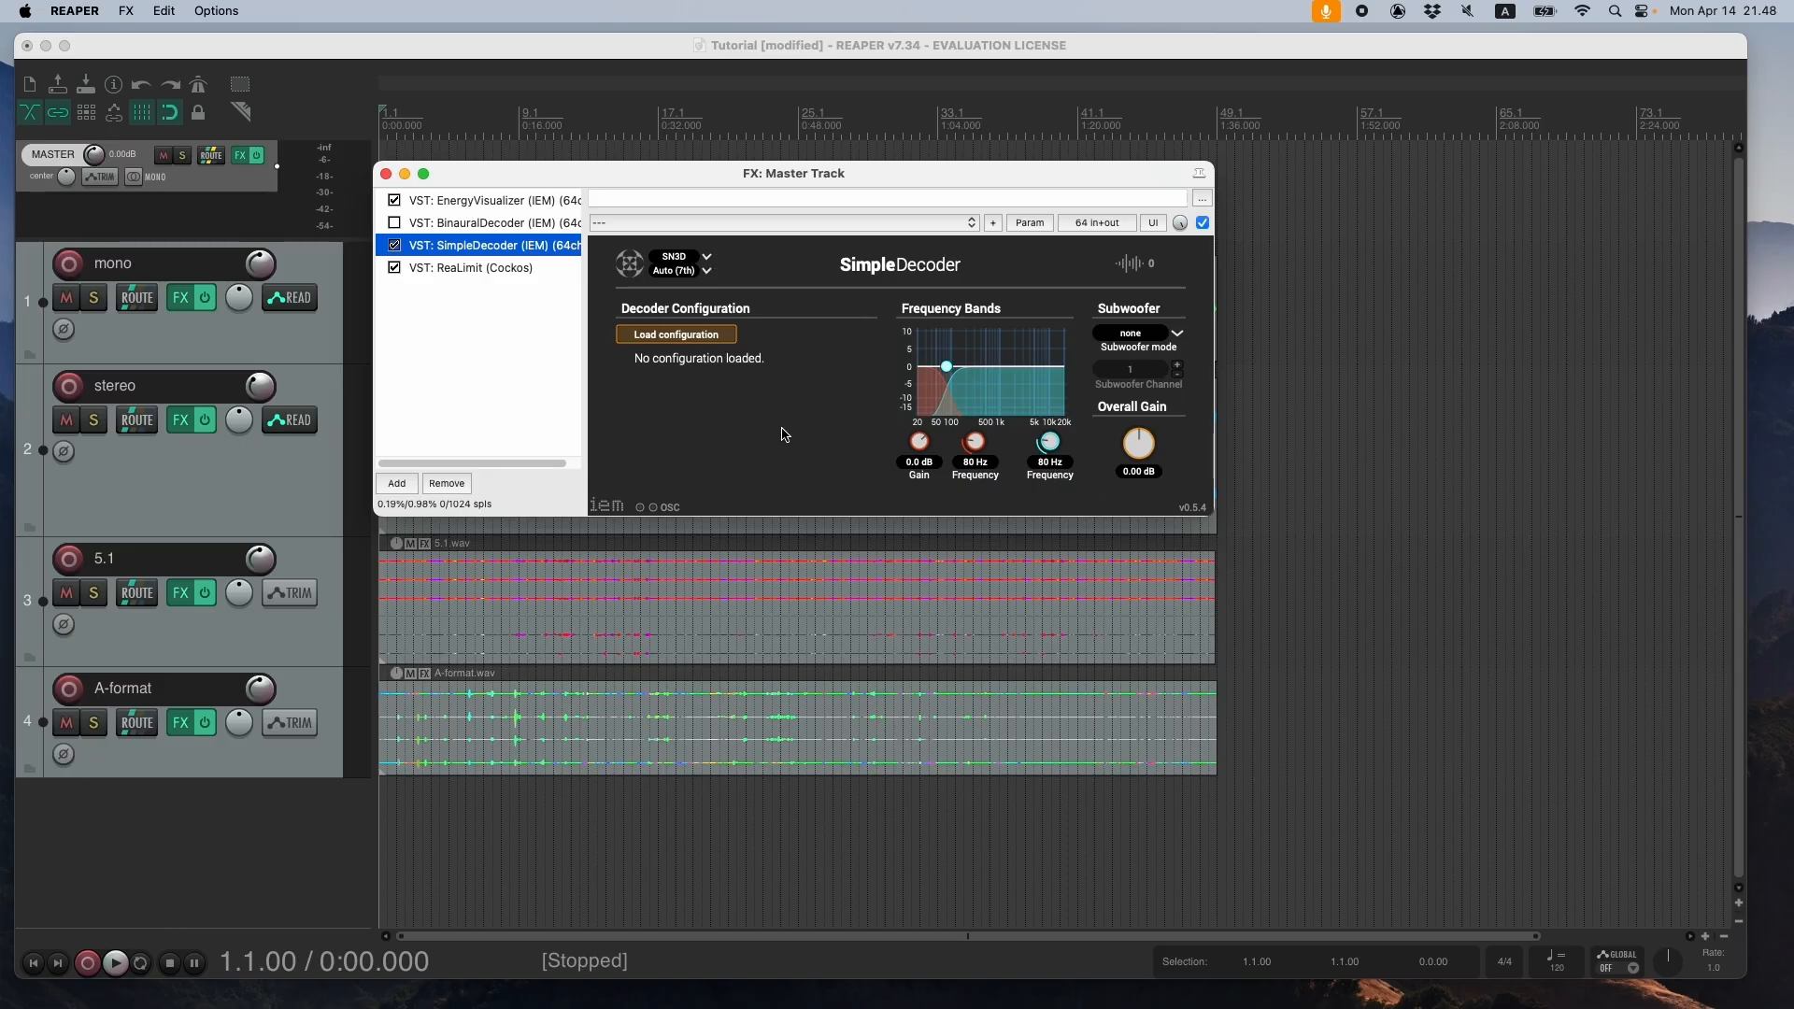
{"action": "left_click", "coordinate": [706, 338]}
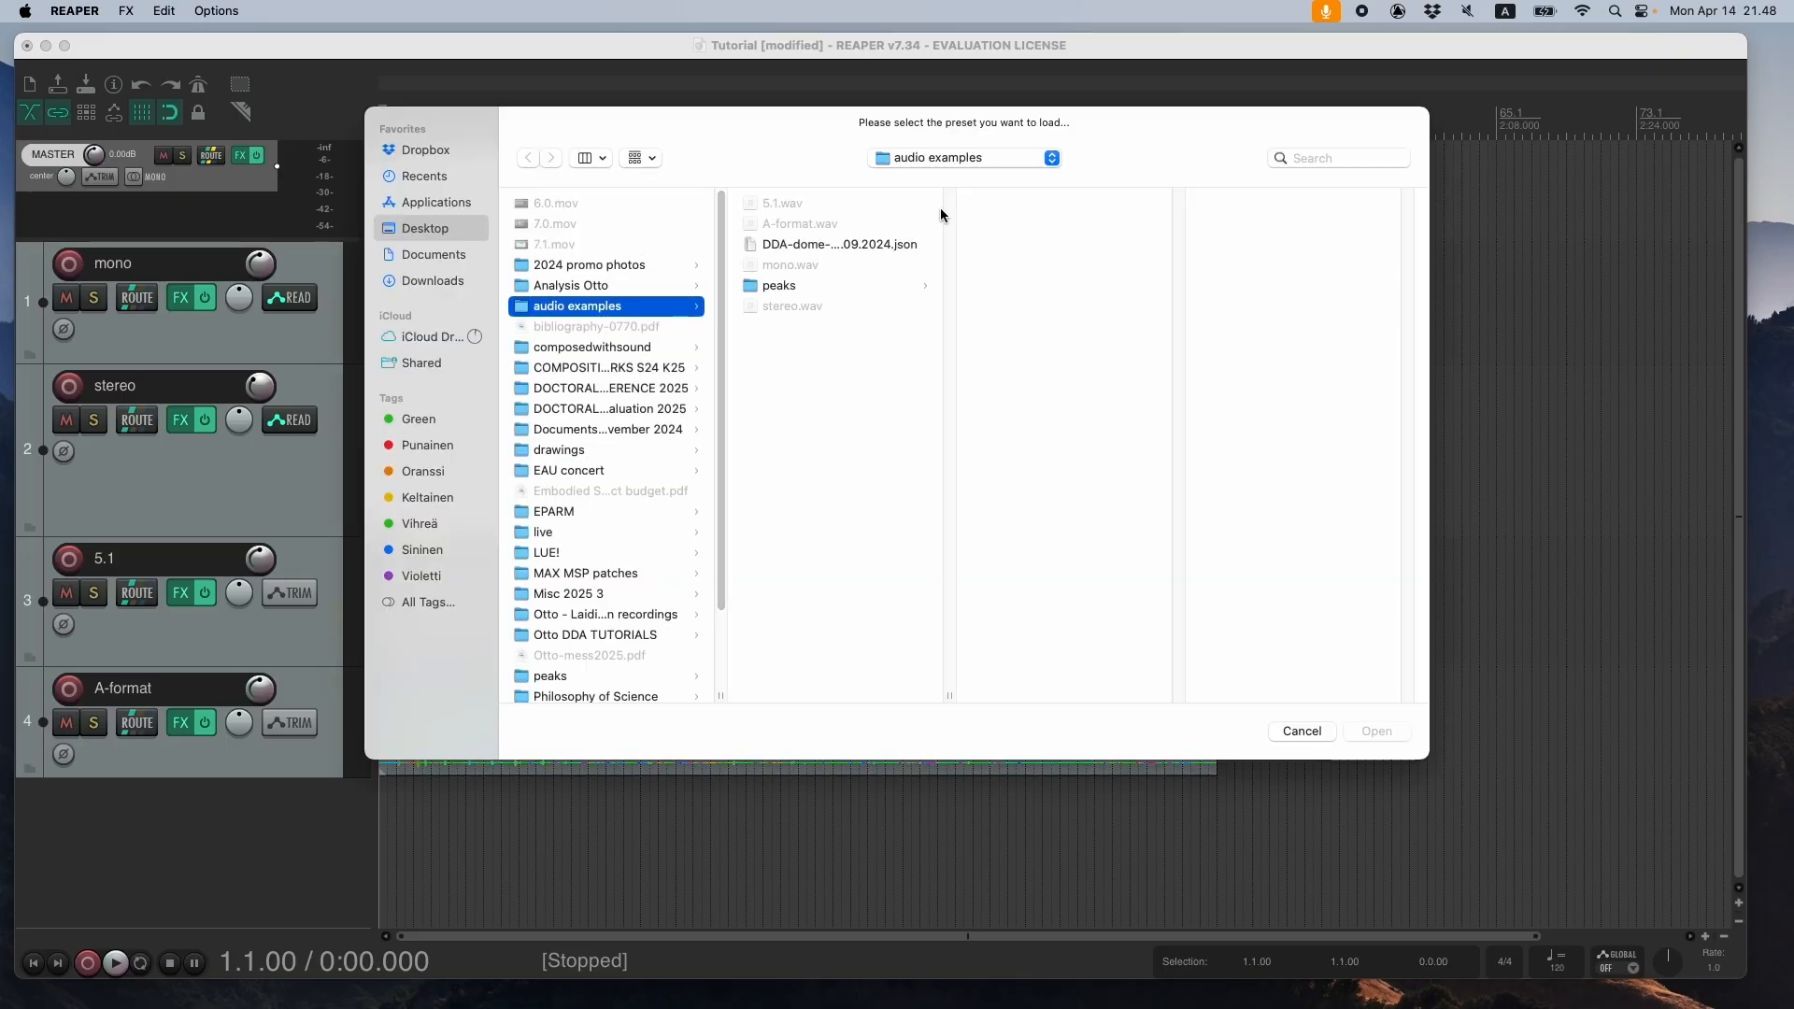
{"action": "left_click", "coordinate": [837, 244]}
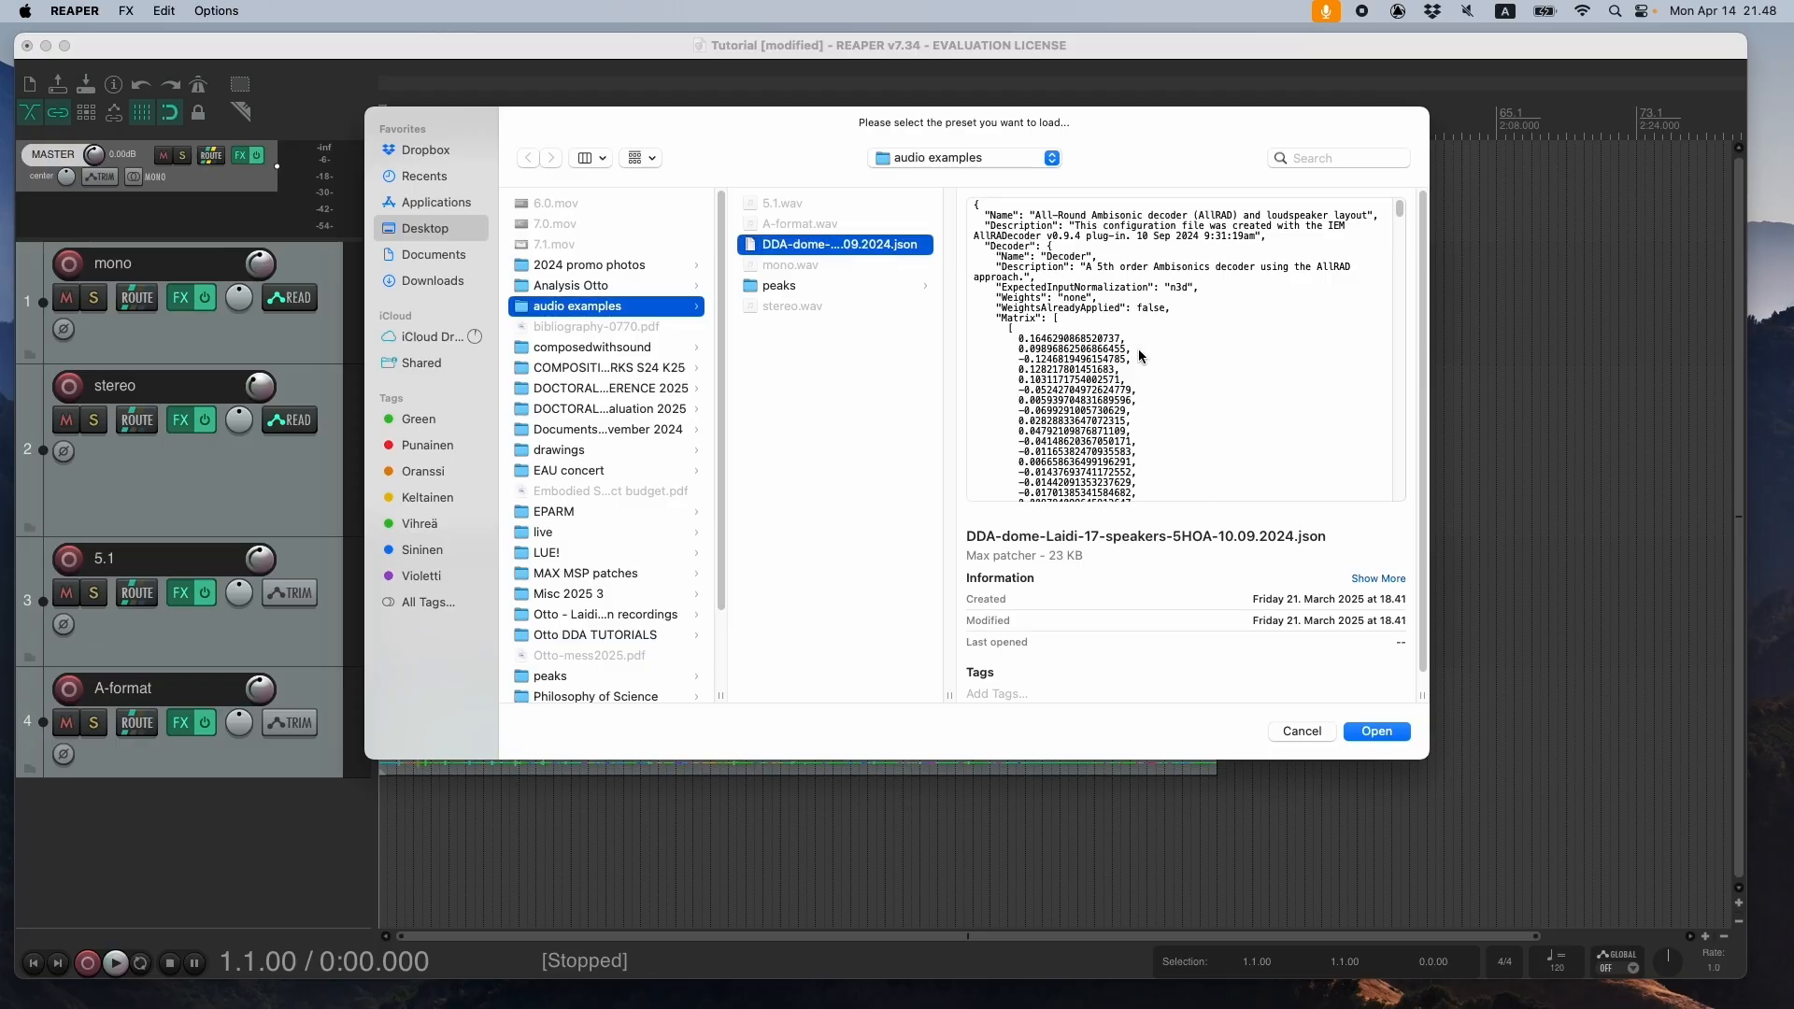
{"action": "scroll", "coordinate": [1180, 381], "scroll_direction": "down", "scroll_amount": 2}
{"action": "scroll", "coordinate": [1170, 385], "scroll_direction": "up", "scroll_amount": 3}
{"action": "left_click", "coordinate": [1376, 731]}
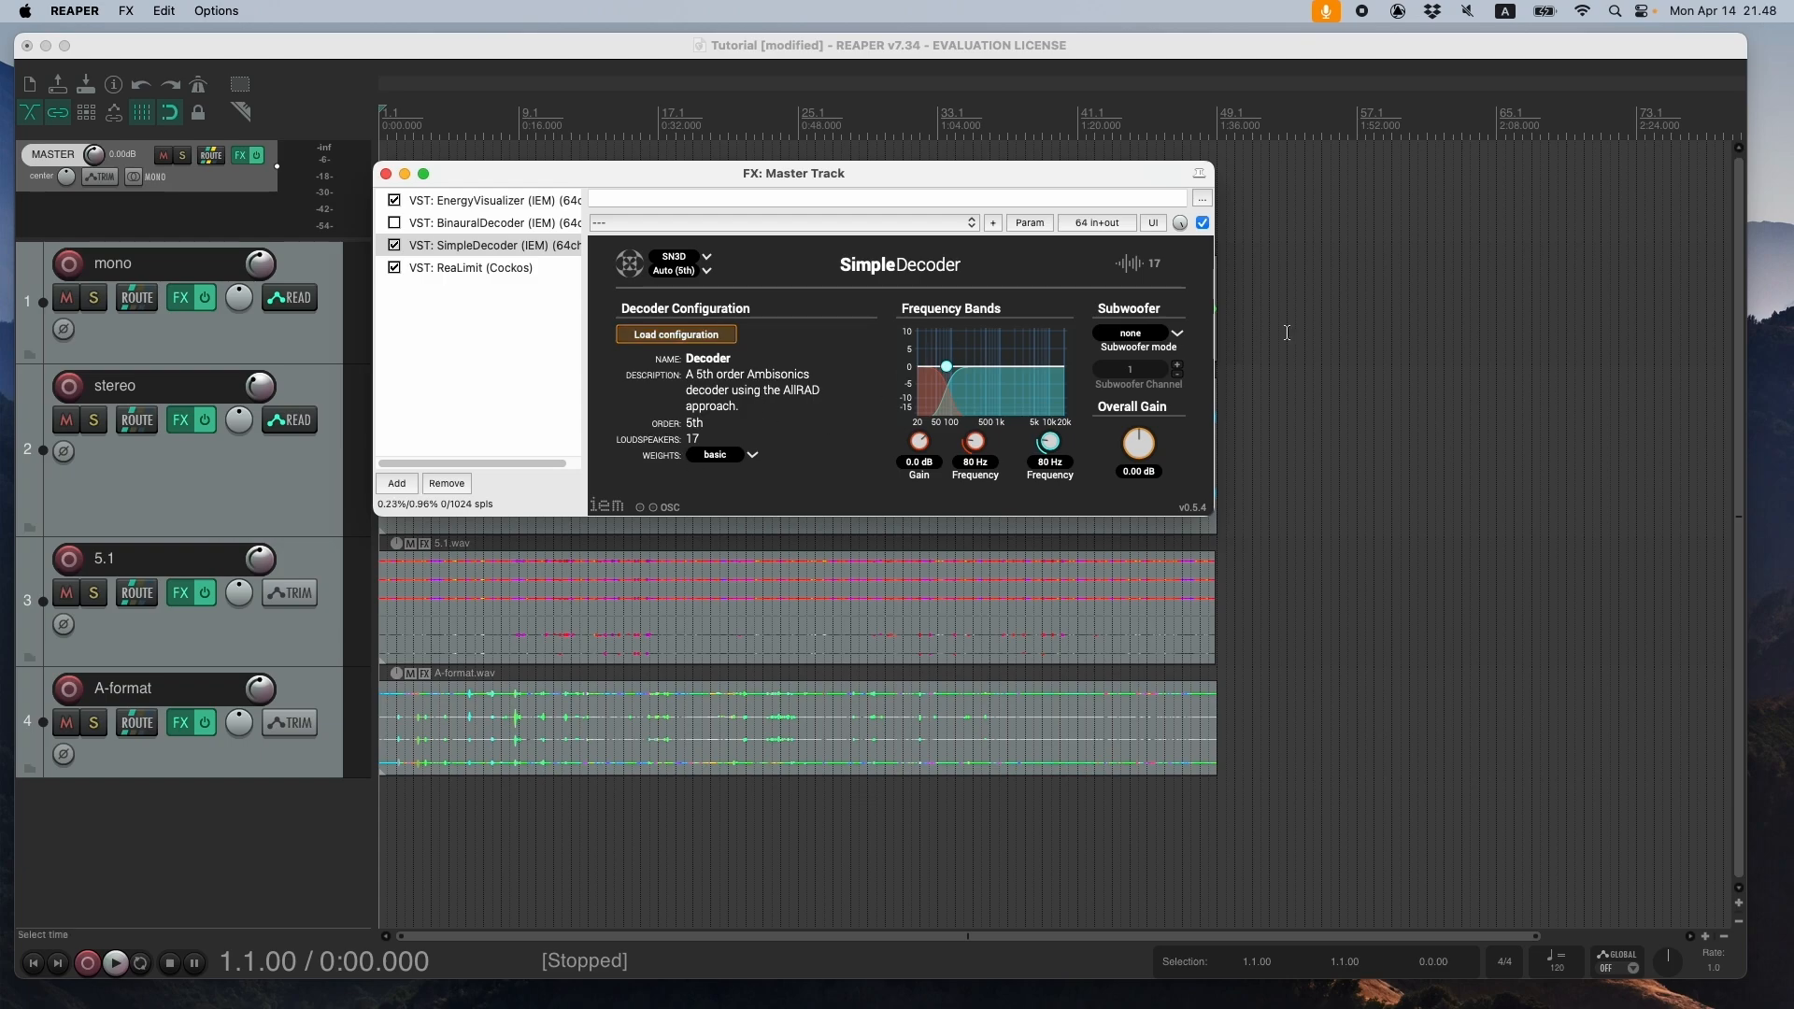
- Set the SimpleDecoder's subwoofer mode to discrete and its subwoofer channel to 18
{"action": "left_click", "coordinate": [1141, 335]}
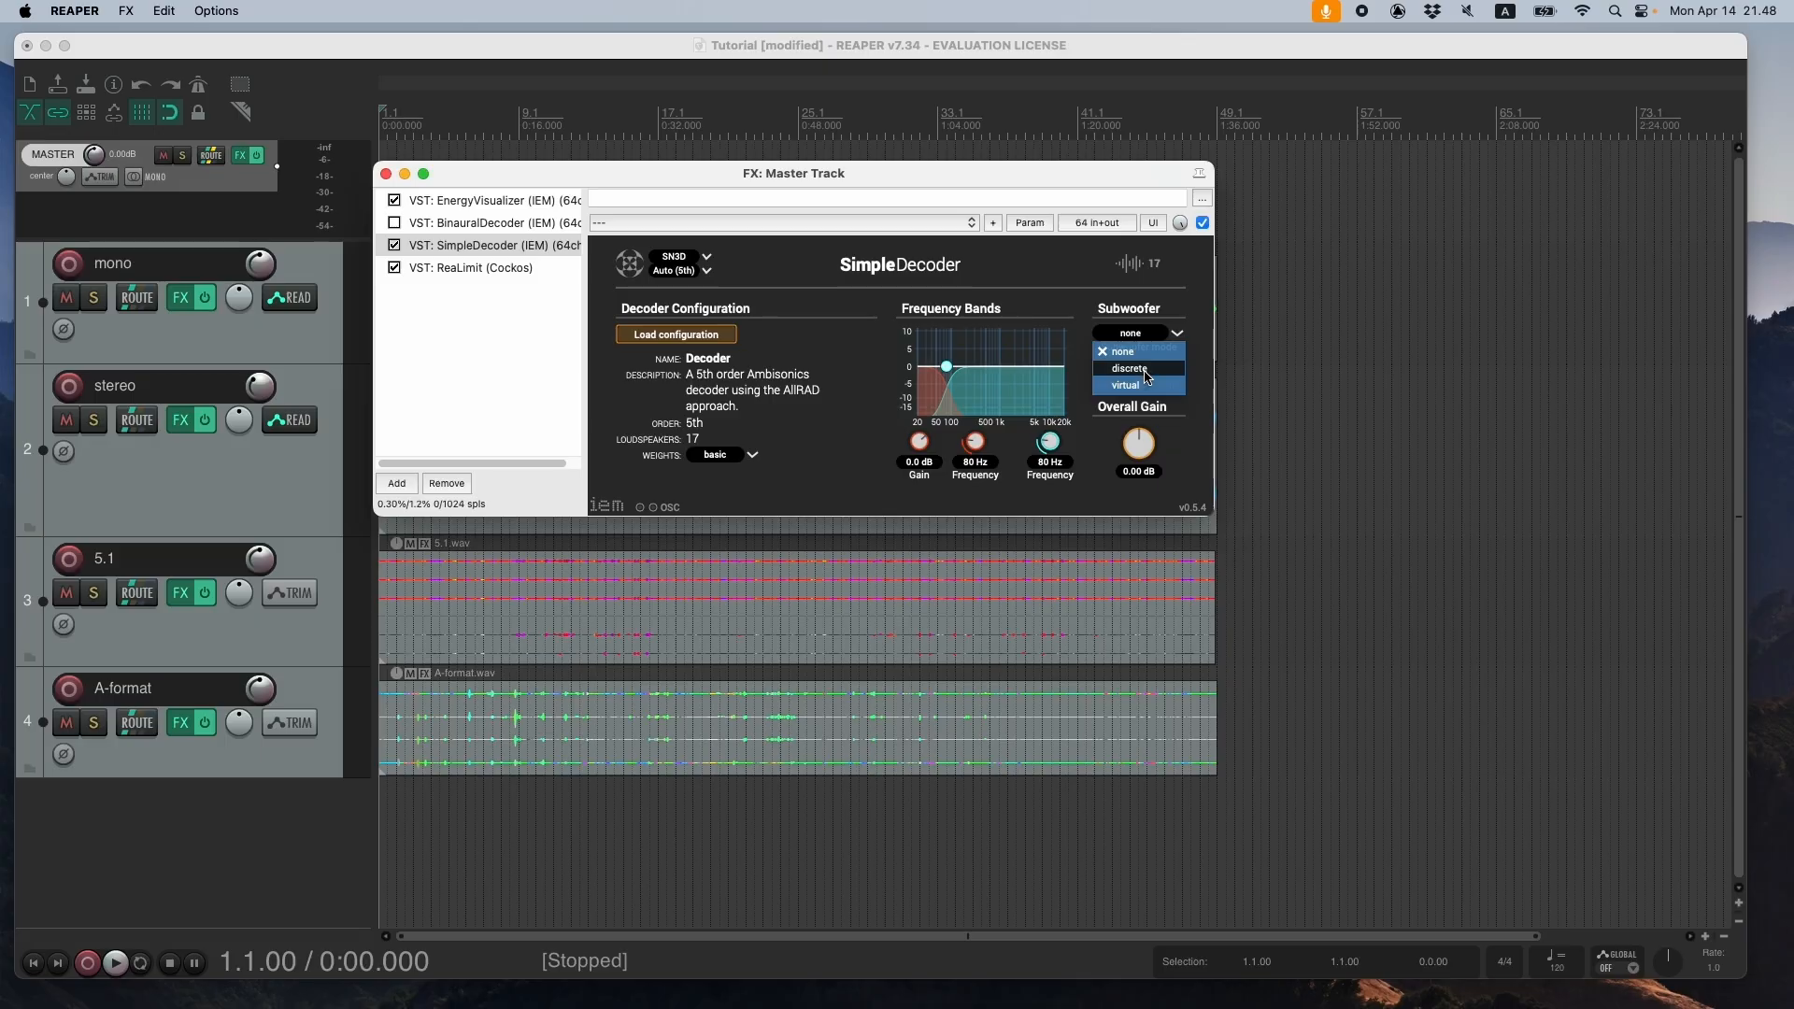
{"action": "left_click", "coordinate": [1147, 372]}
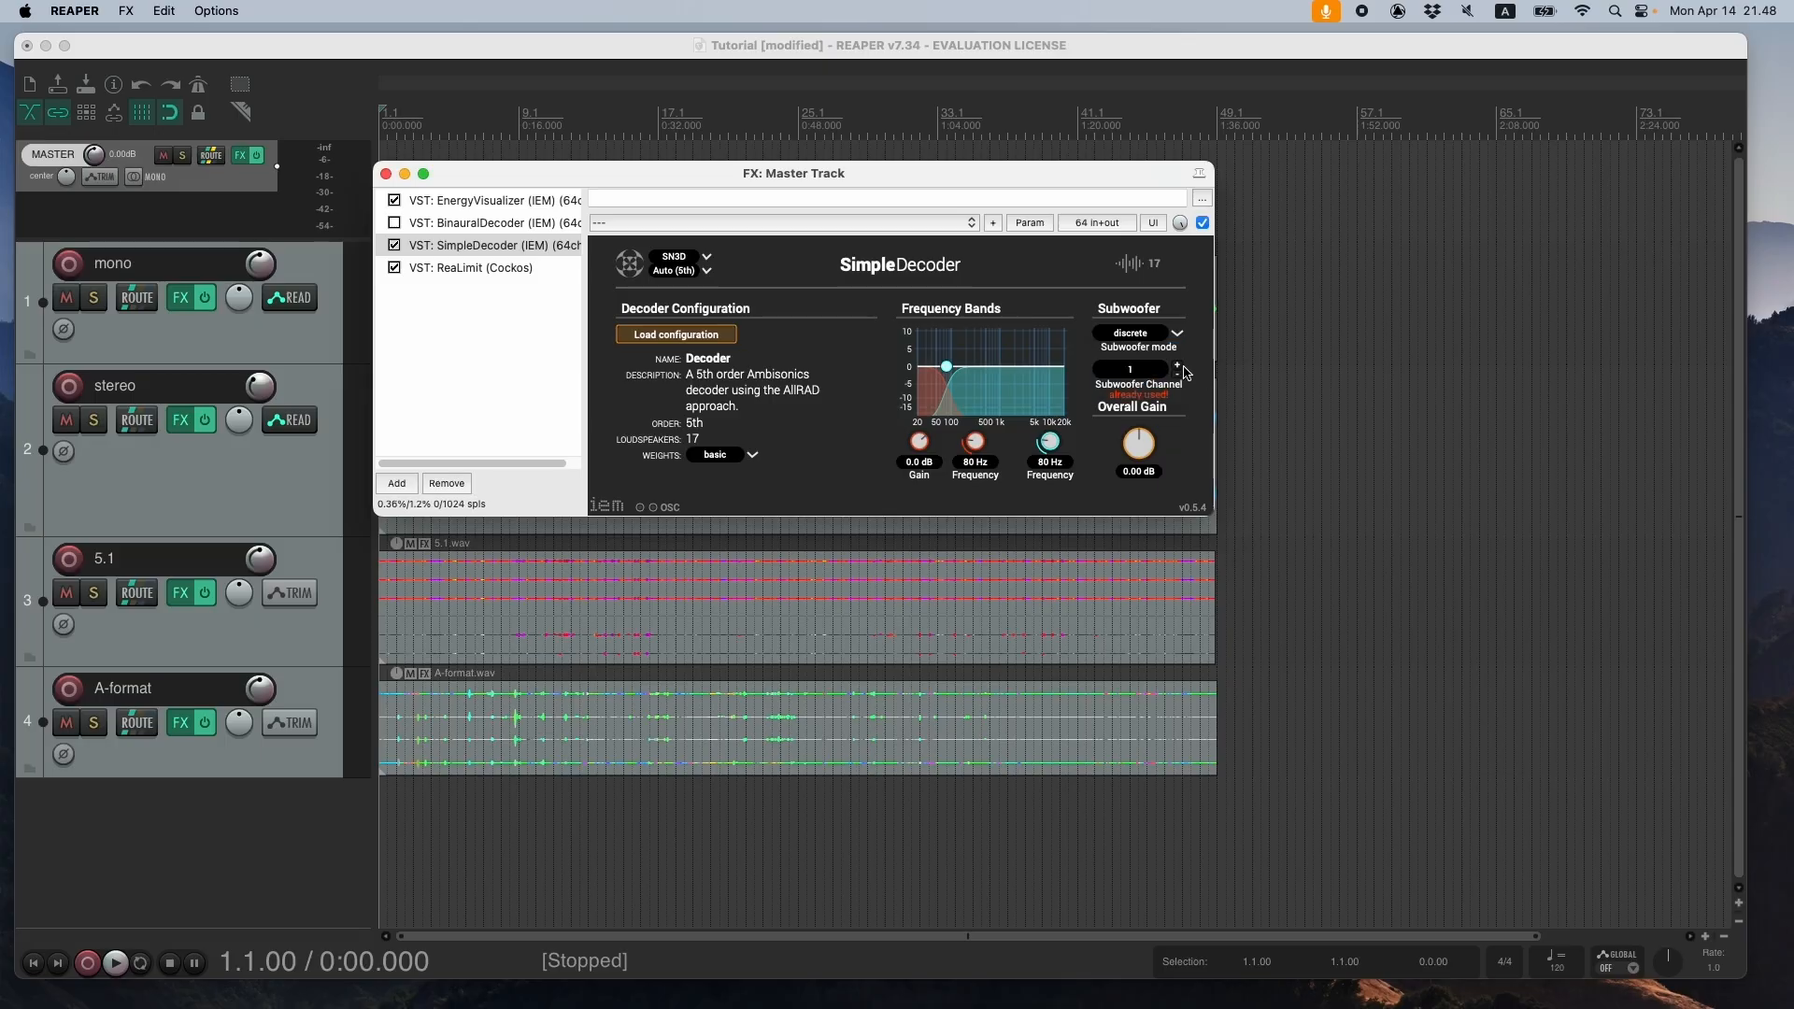
{"action": "triple_click", "coordinate": [1179, 365]}
{"action": "left_click", "coordinate": [1179, 367]}
{"action": "left_click", "coordinate": [1178, 366]}
{"action": "left_click", "coordinate": [1178, 367]}
{"action": "left_click", "coordinate": [1178, 367]}
- Set the SimpleDecoder's low band gain to -5.4 dB and its frequency to 83 Hz, and the overall gain to -0.72 dB
{"action": "left_click_drag", "start_coordinate": [920, 442], "coordinate": [978, 446]}
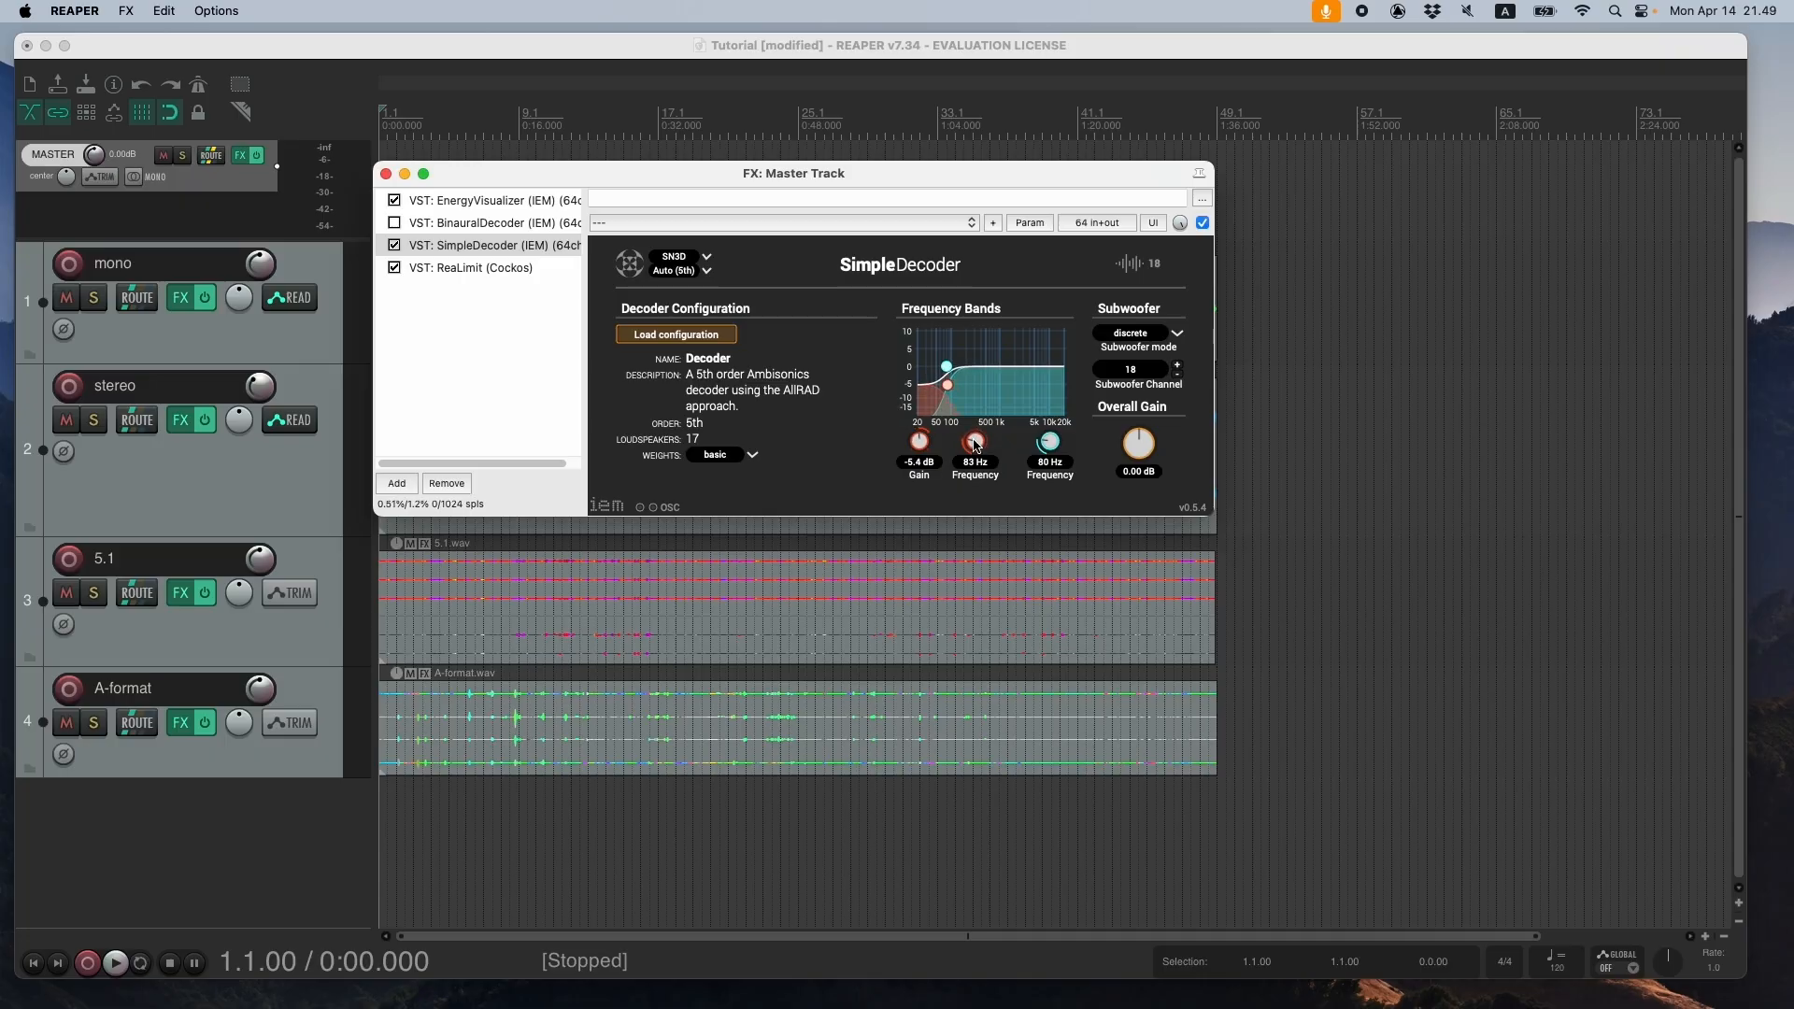
{"action": "scroll", "coordinate": [1139, 448], "scroll_direction": "down", "scroll_amount": 5}
{"action": "scroll", "coordinate": [1139, 447], "scroll_direction": "up", "scroll_amount": 2}
{"action": "left_click_drag", "start_coordinate": [569, 172], "coordinate": [667, 176]}
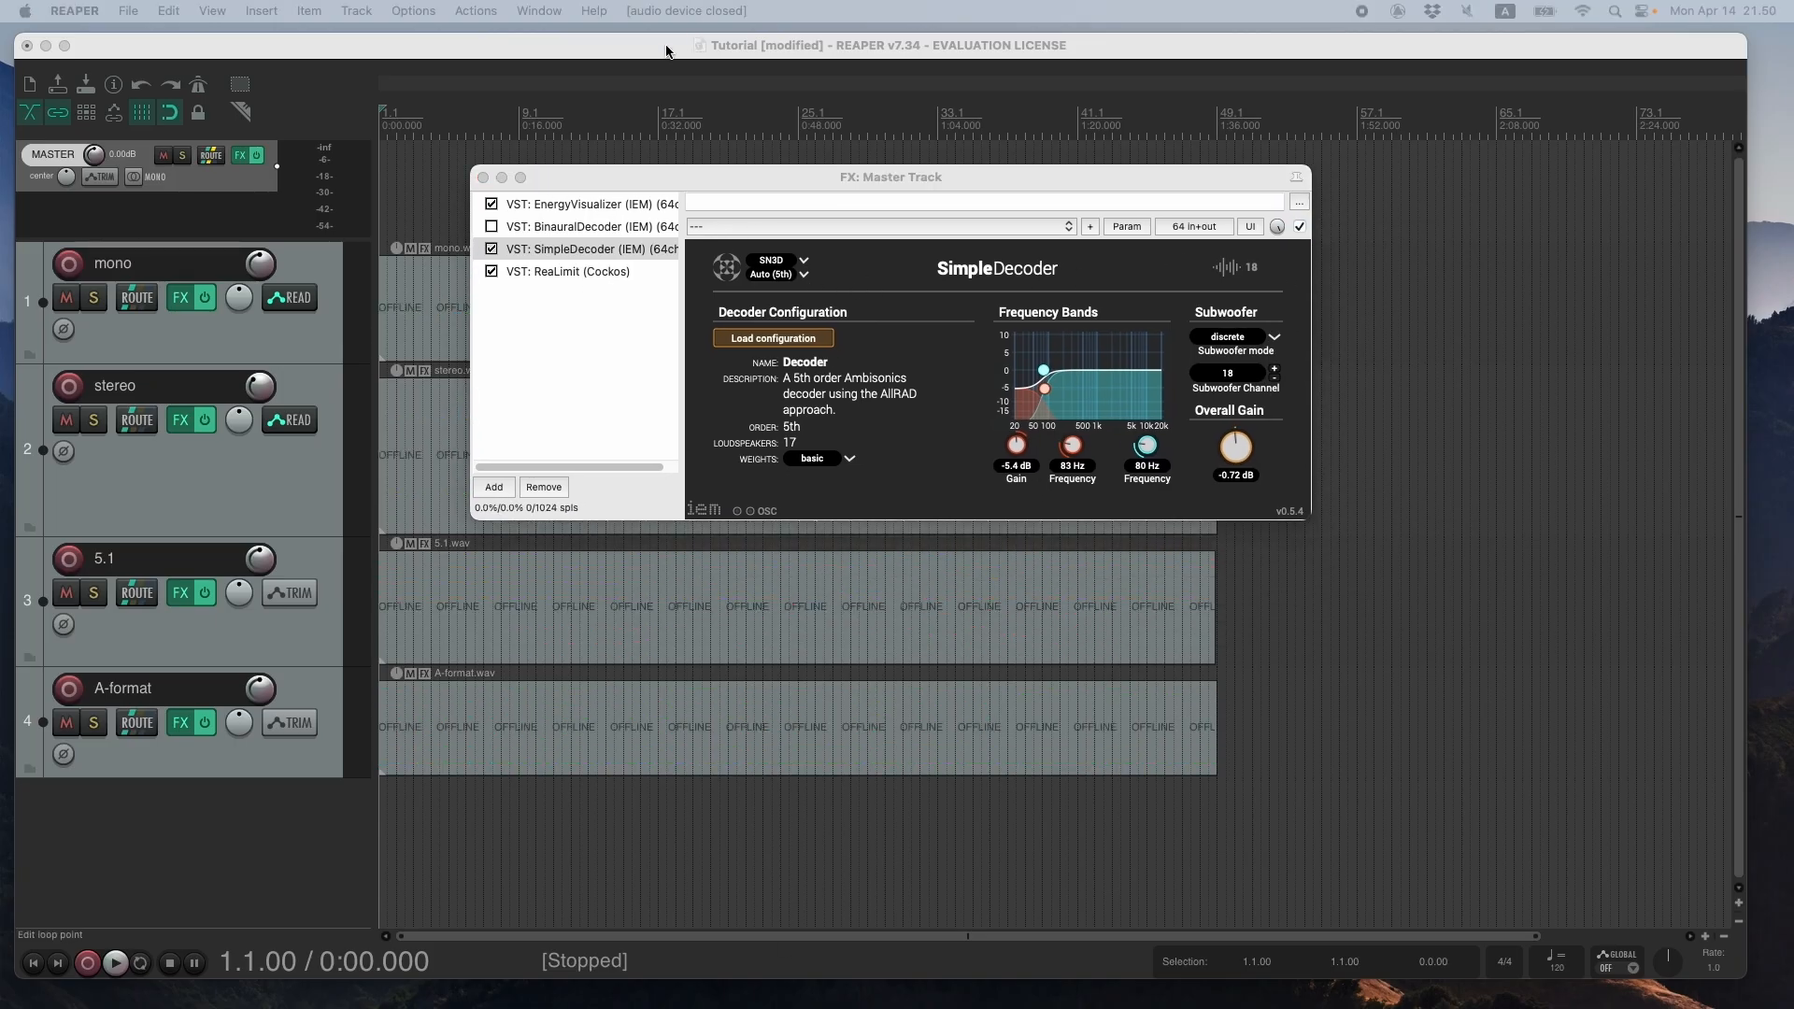
{"action": "left_click_drag", "start_coordinate": [666, 50], "coordinate": [667, 38]}
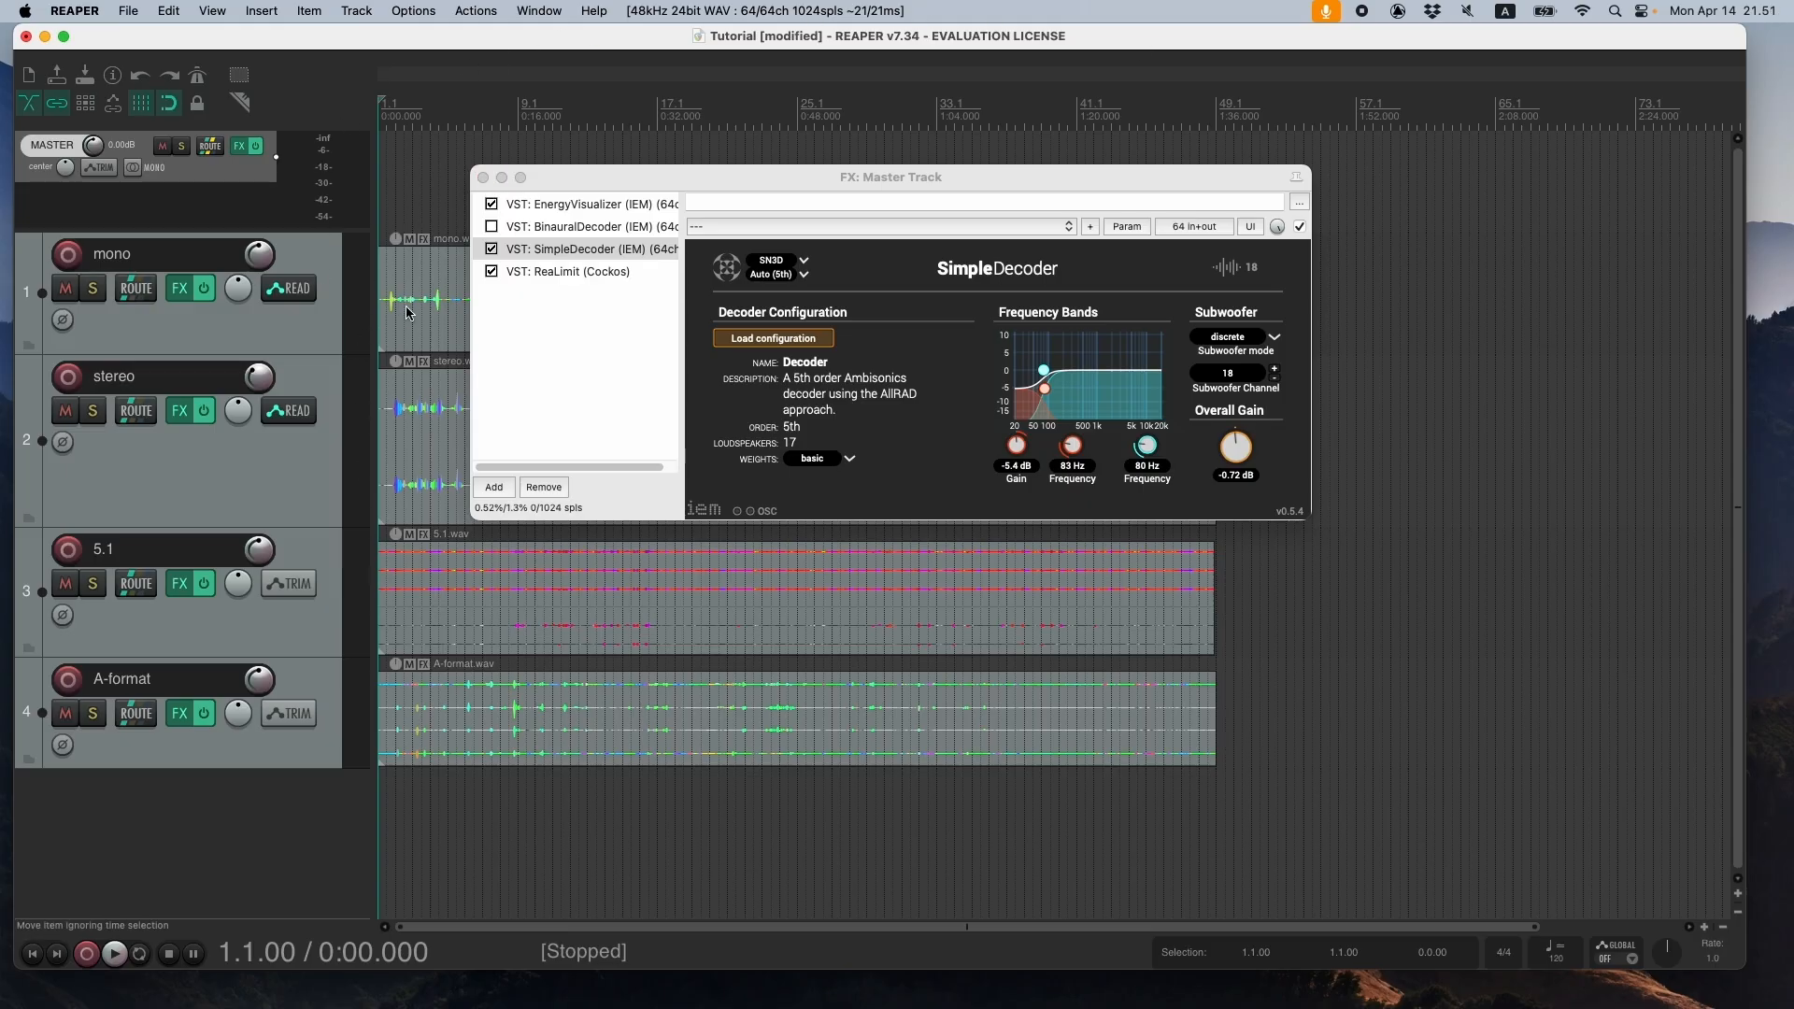
{"action": "left_click_drag", "start_coordinate": [407, 42], "coordinate": [412, 42]}
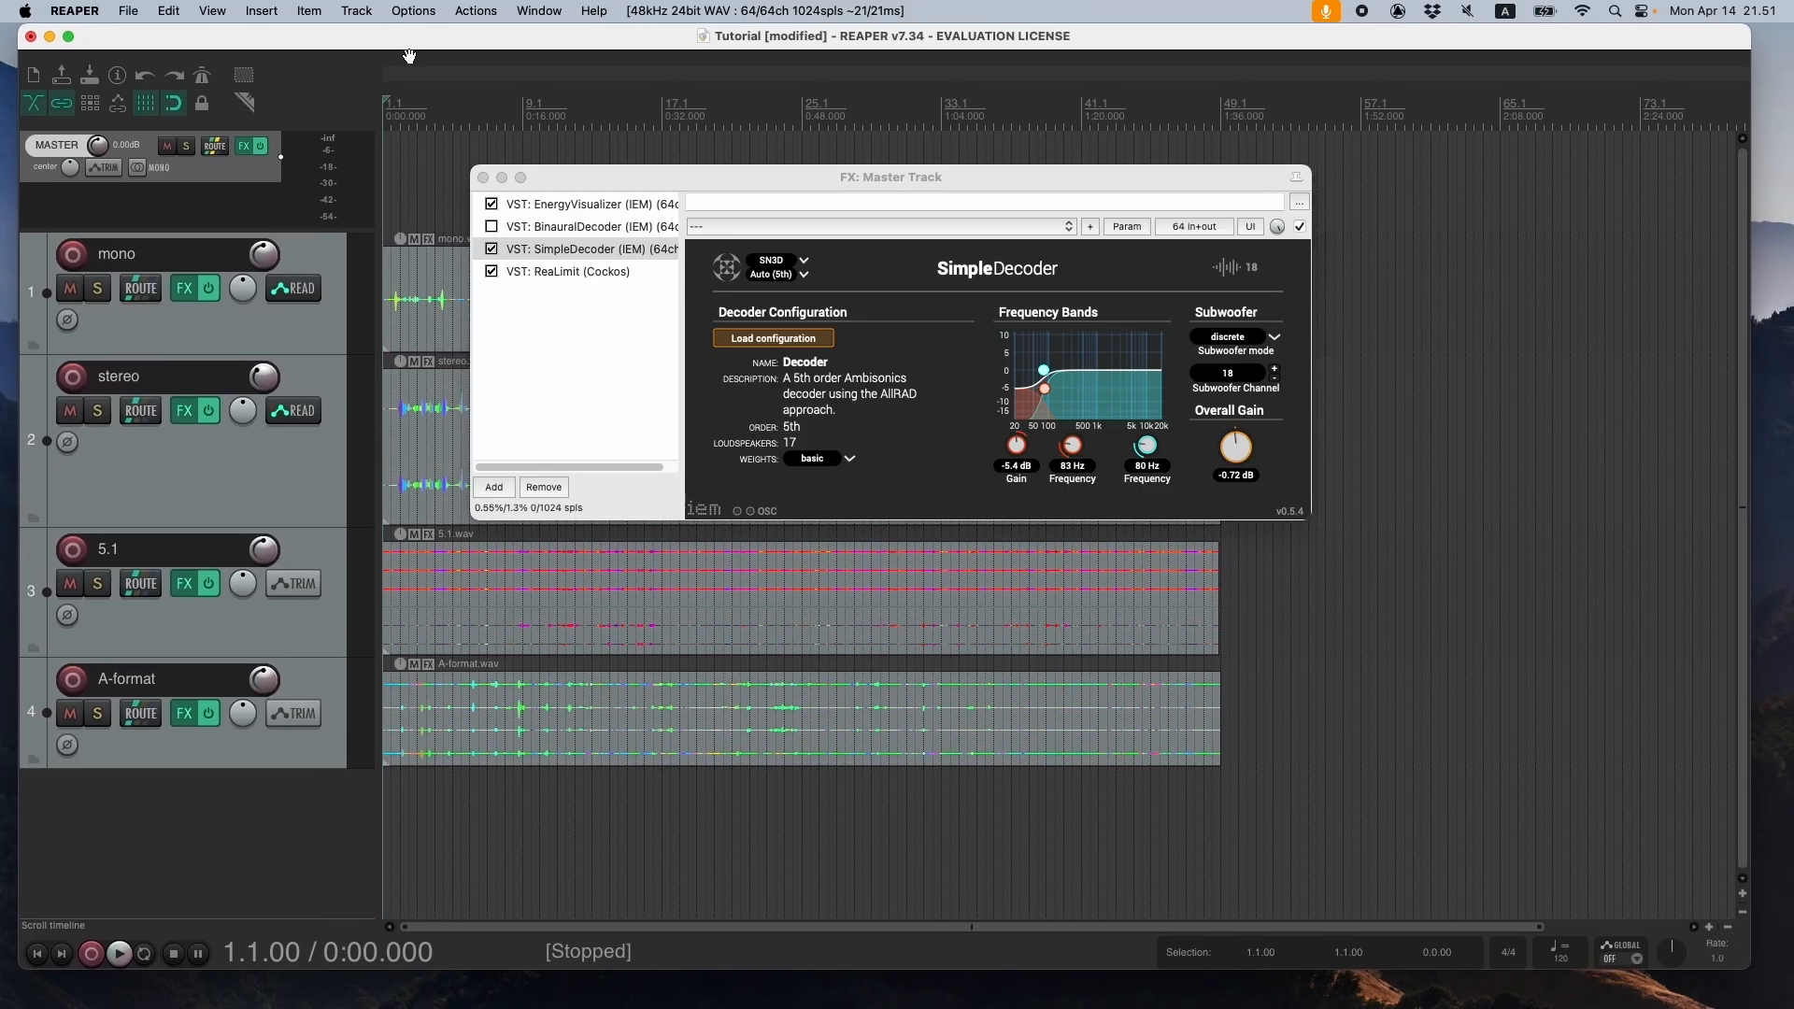
{"action": "left_click_drag", "start_coordinate": [418, 48], "coordinate": [418, 56]}
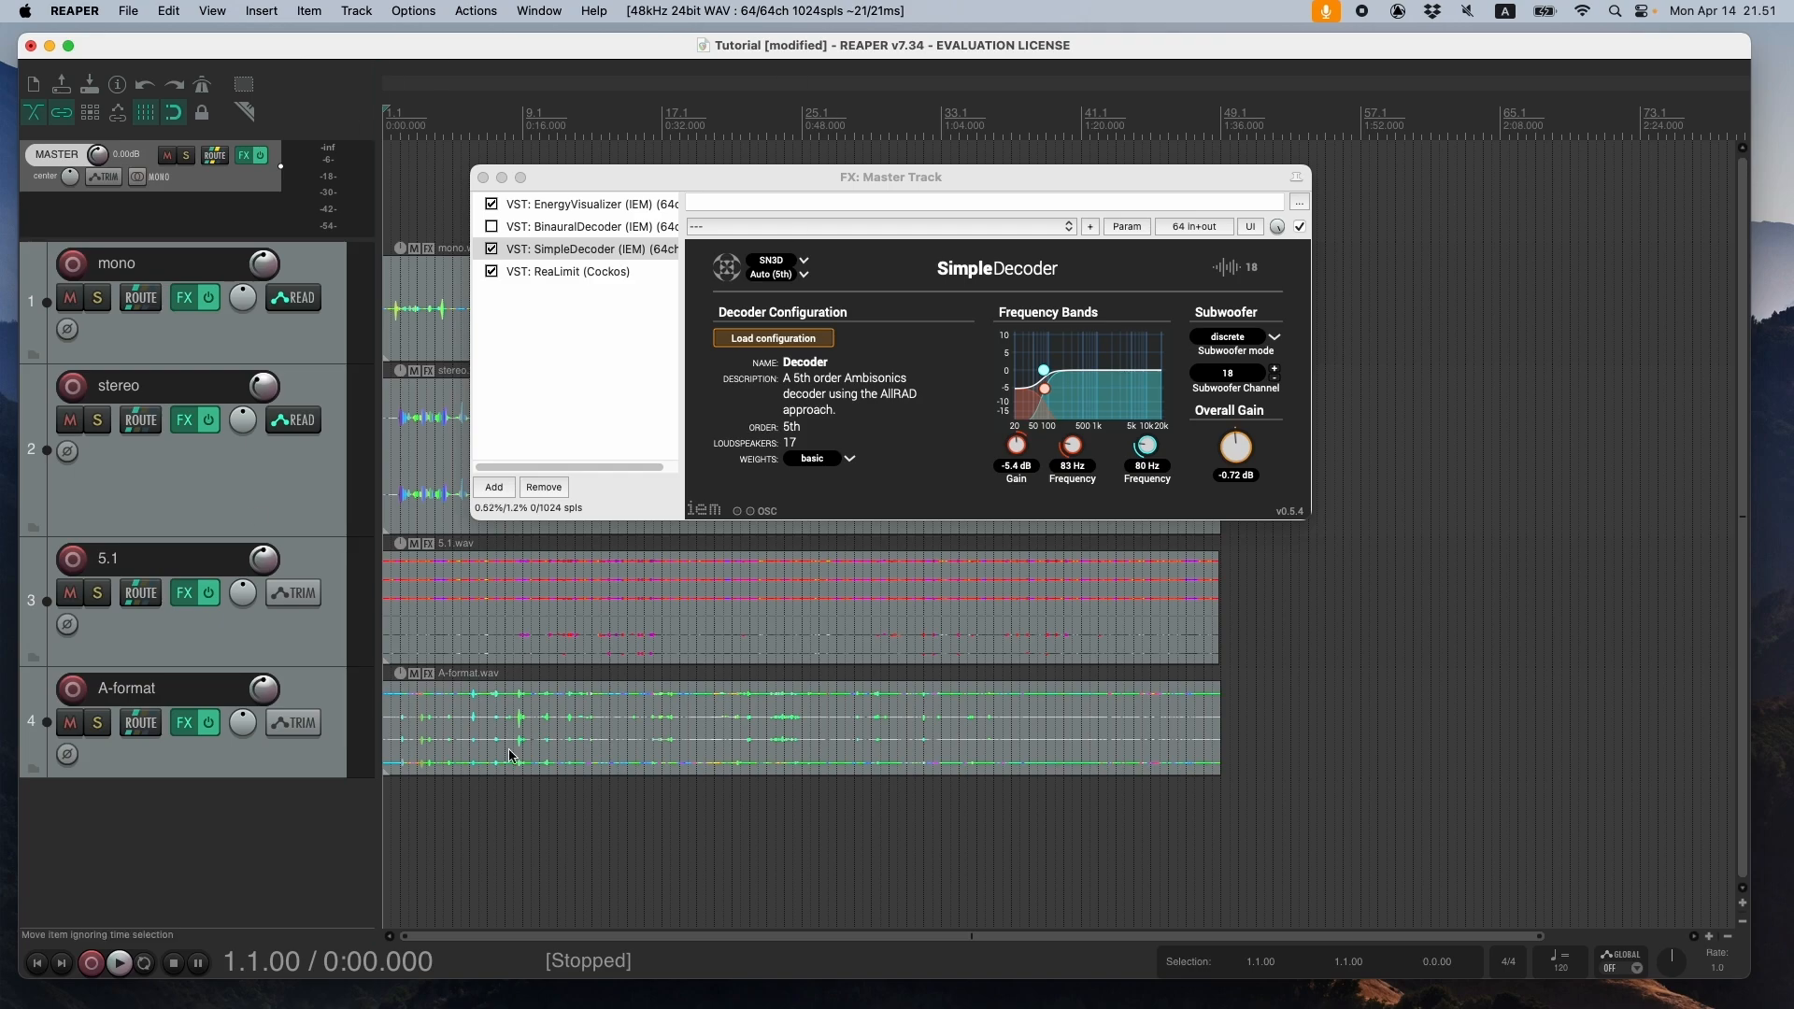
{"action": "left_click_drag", "start_coordinate": [920, 184], "coordinate": [892, 177]}
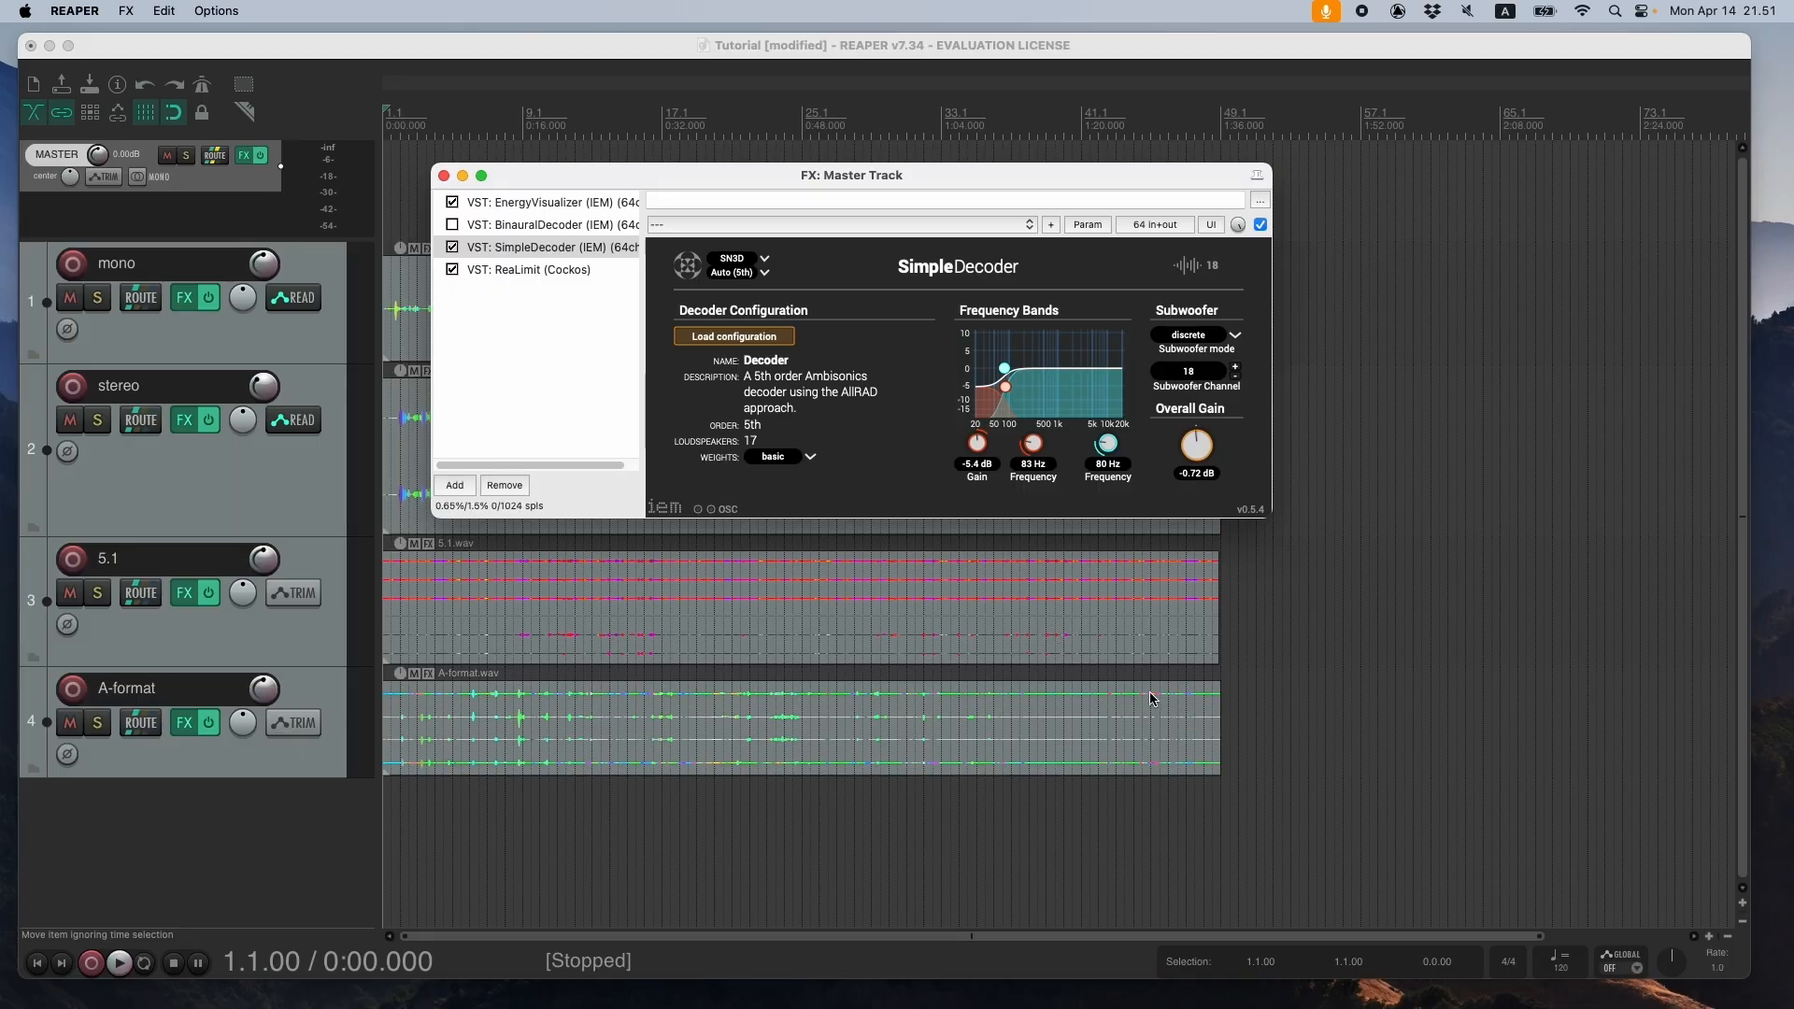
{"action": "left_click_drag", "start_coordinate": [469, 56], "coordinate": [481, 59]}
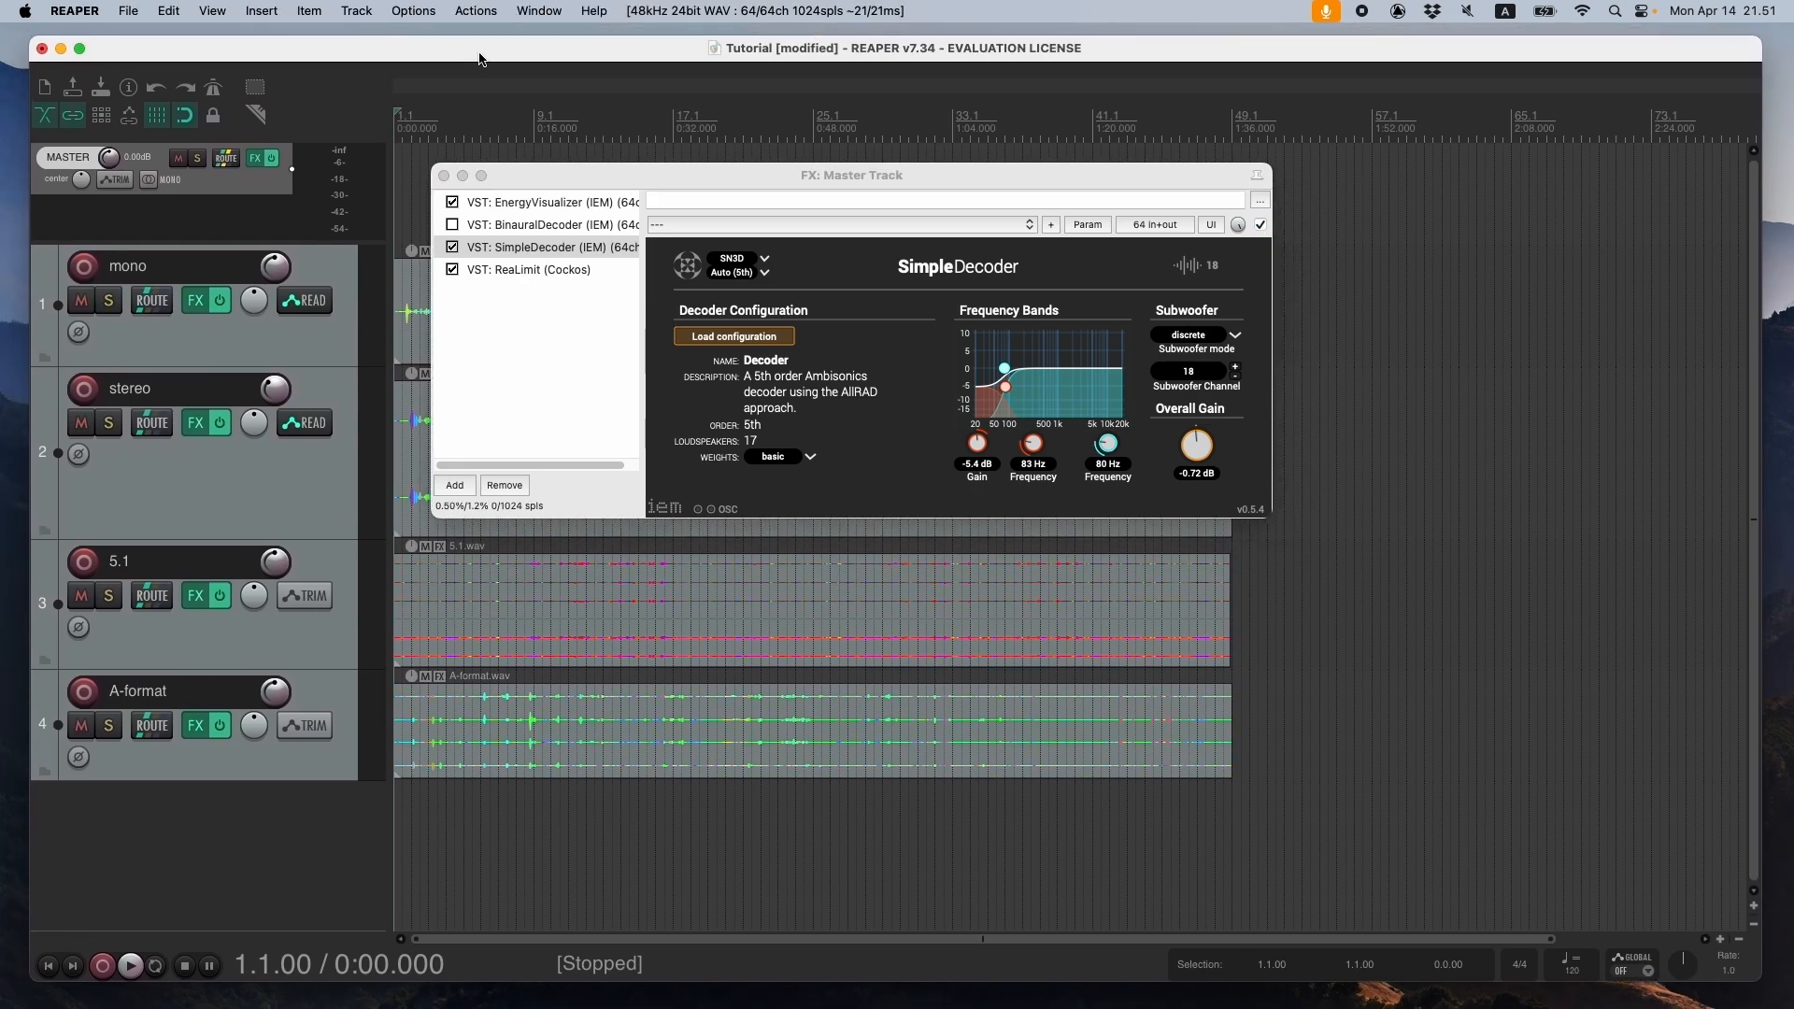
- Bypass the SimpleDecoder in the master effects chain
{"action": "left_click", "coordinate": [454, 248]}
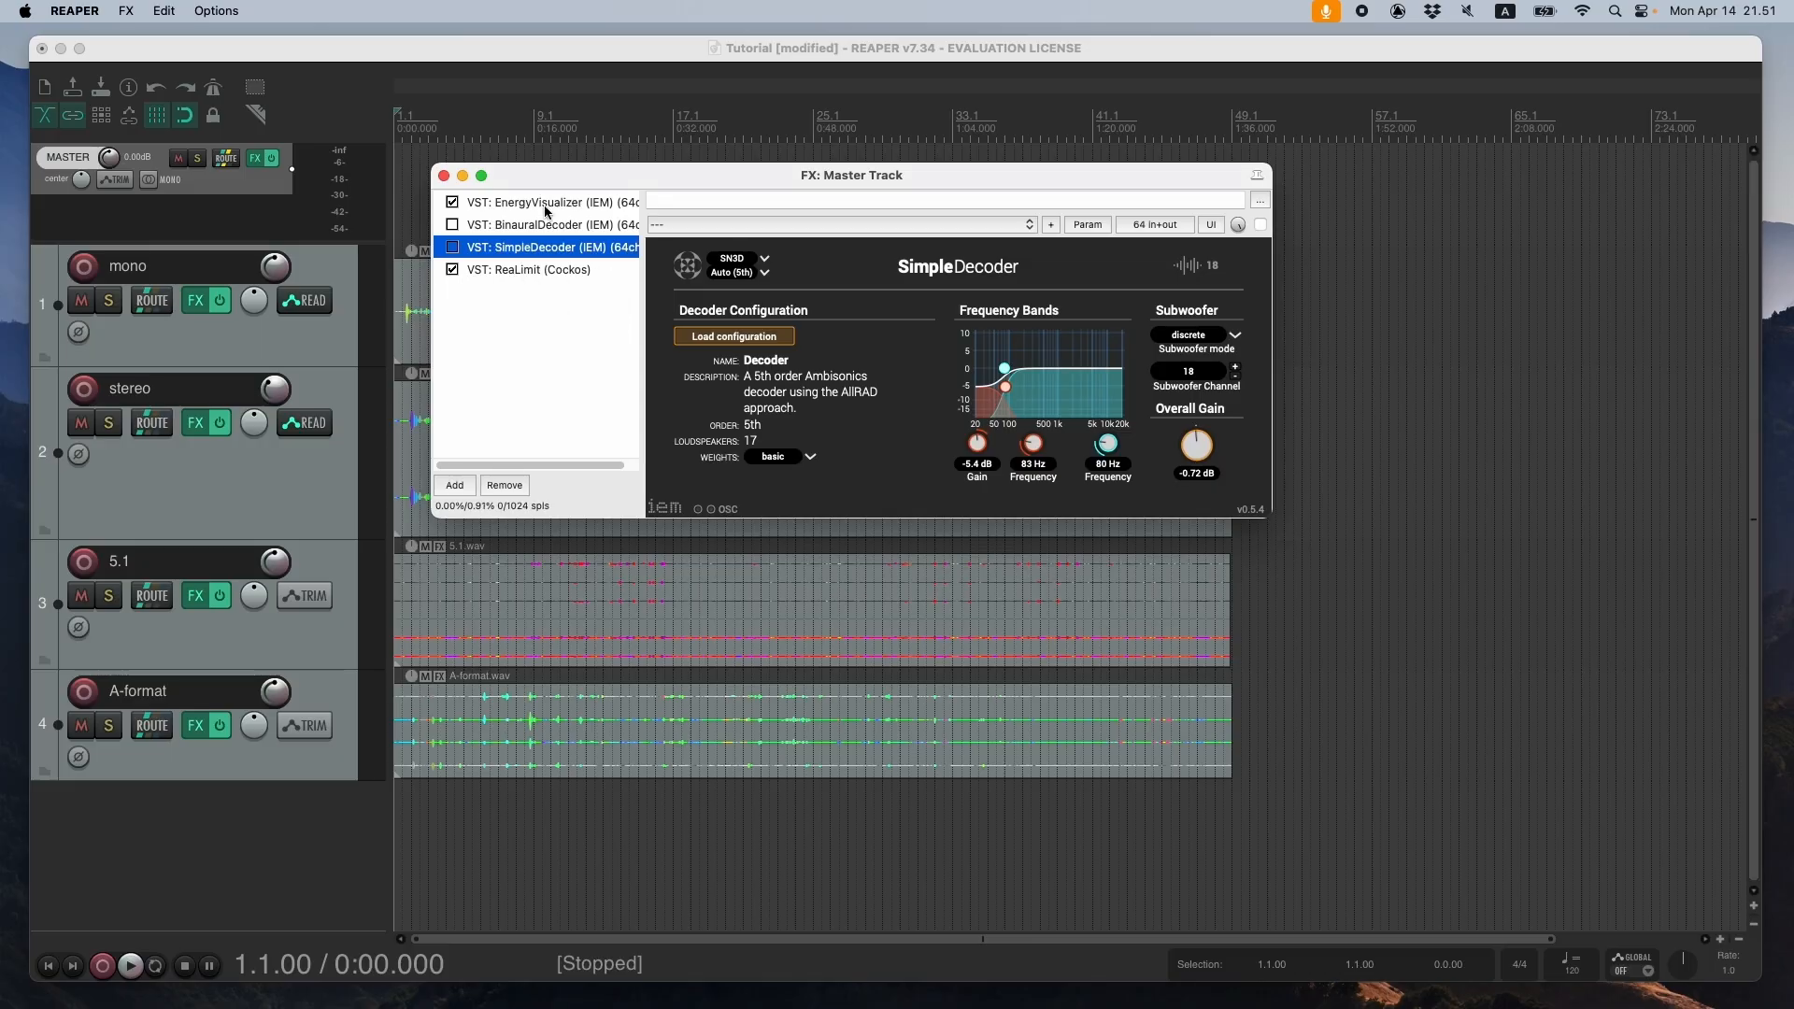
{"action": "left_click_drag", "start_coordinate": [530, 176], "coordinate": [518, 161]}
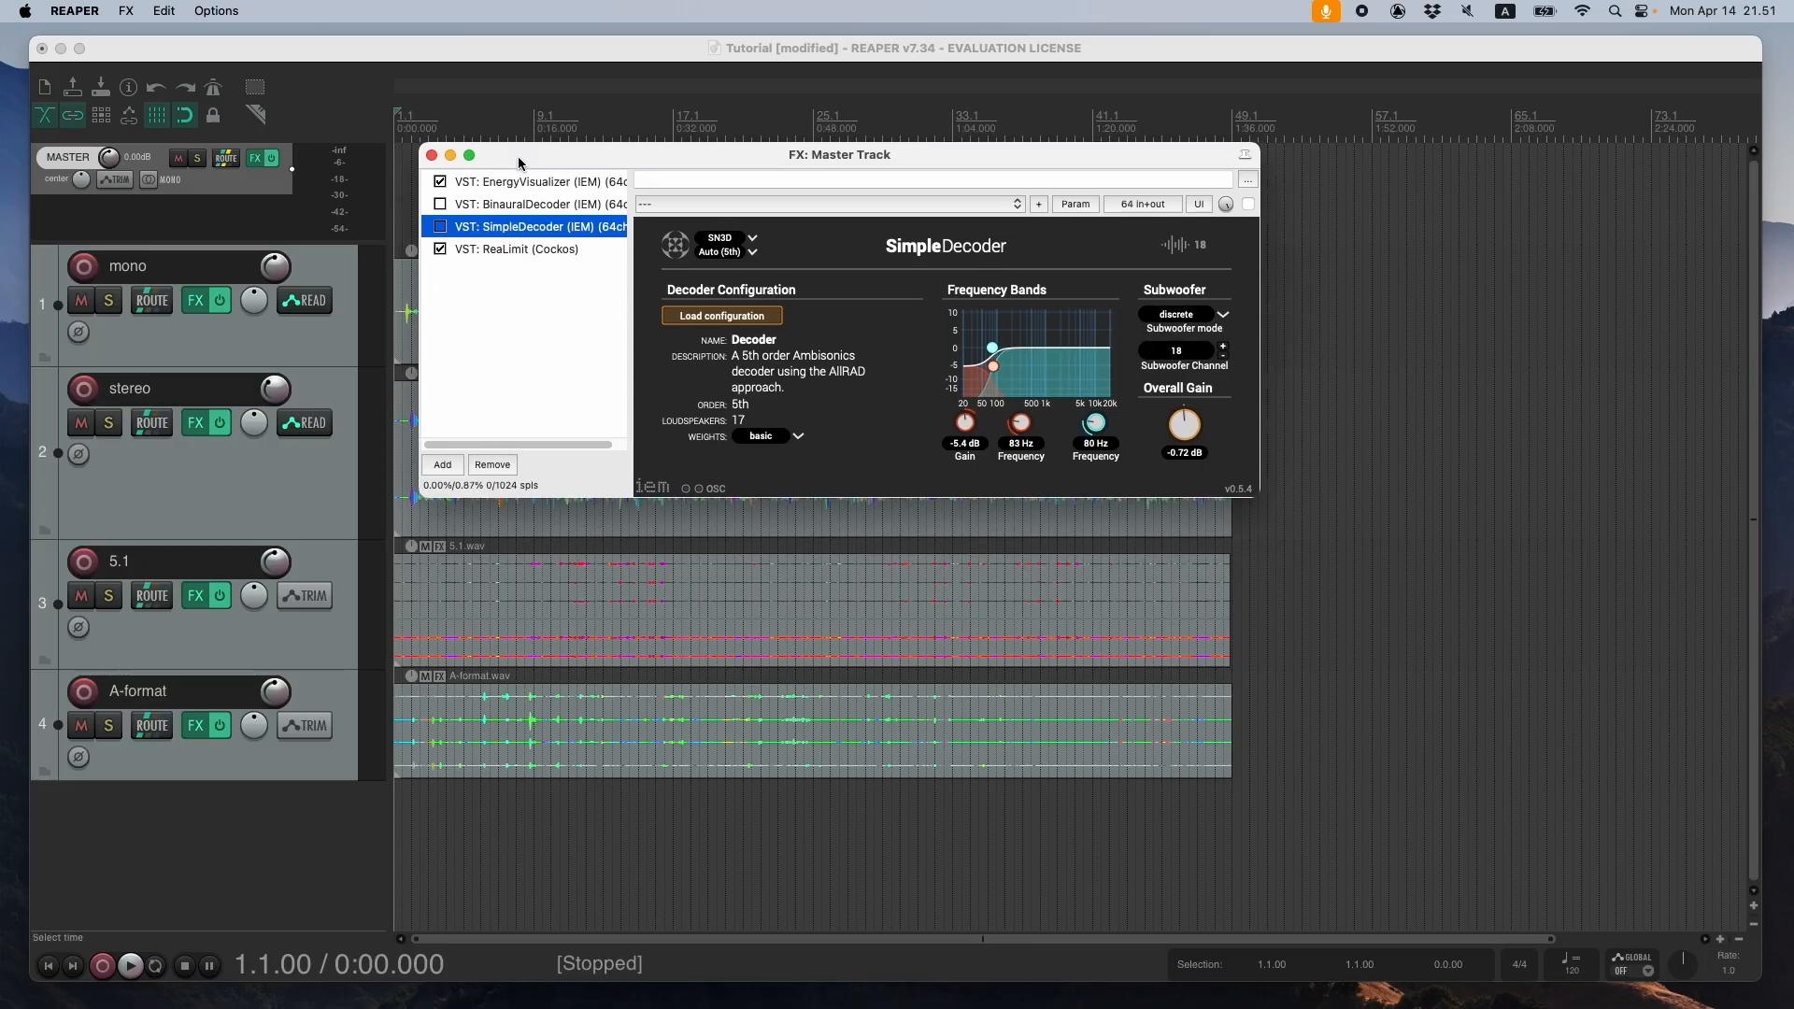
- Show the ReaLimit settings in the master effects chain
{"action": "left_click", "coordinate": [516, 254]}
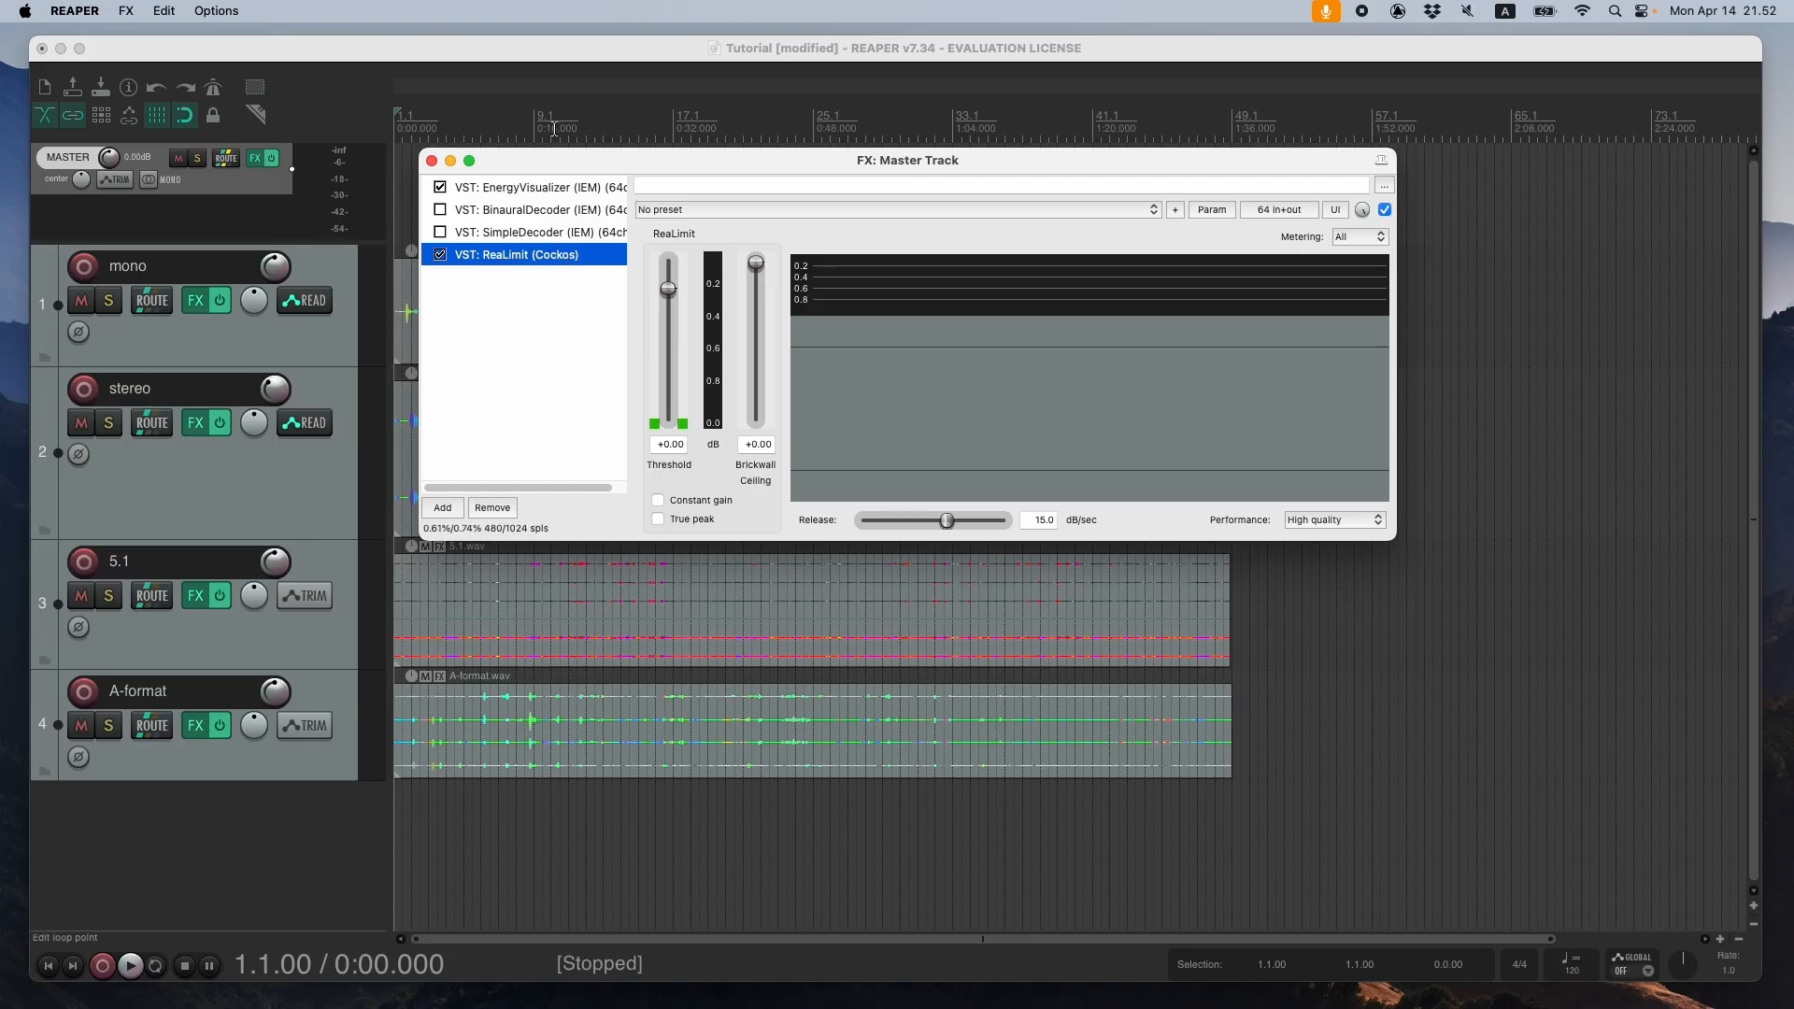
{"action": "mouse_move", "coordinate": [563, 159]}
{"action": "left_mouse_down"}
{"action": "mouse_move", "coordinate": [555, 200]}
{"action": "mouse_move", "coordinate": [560, 182]}
{"action": "left_mouse_up"}
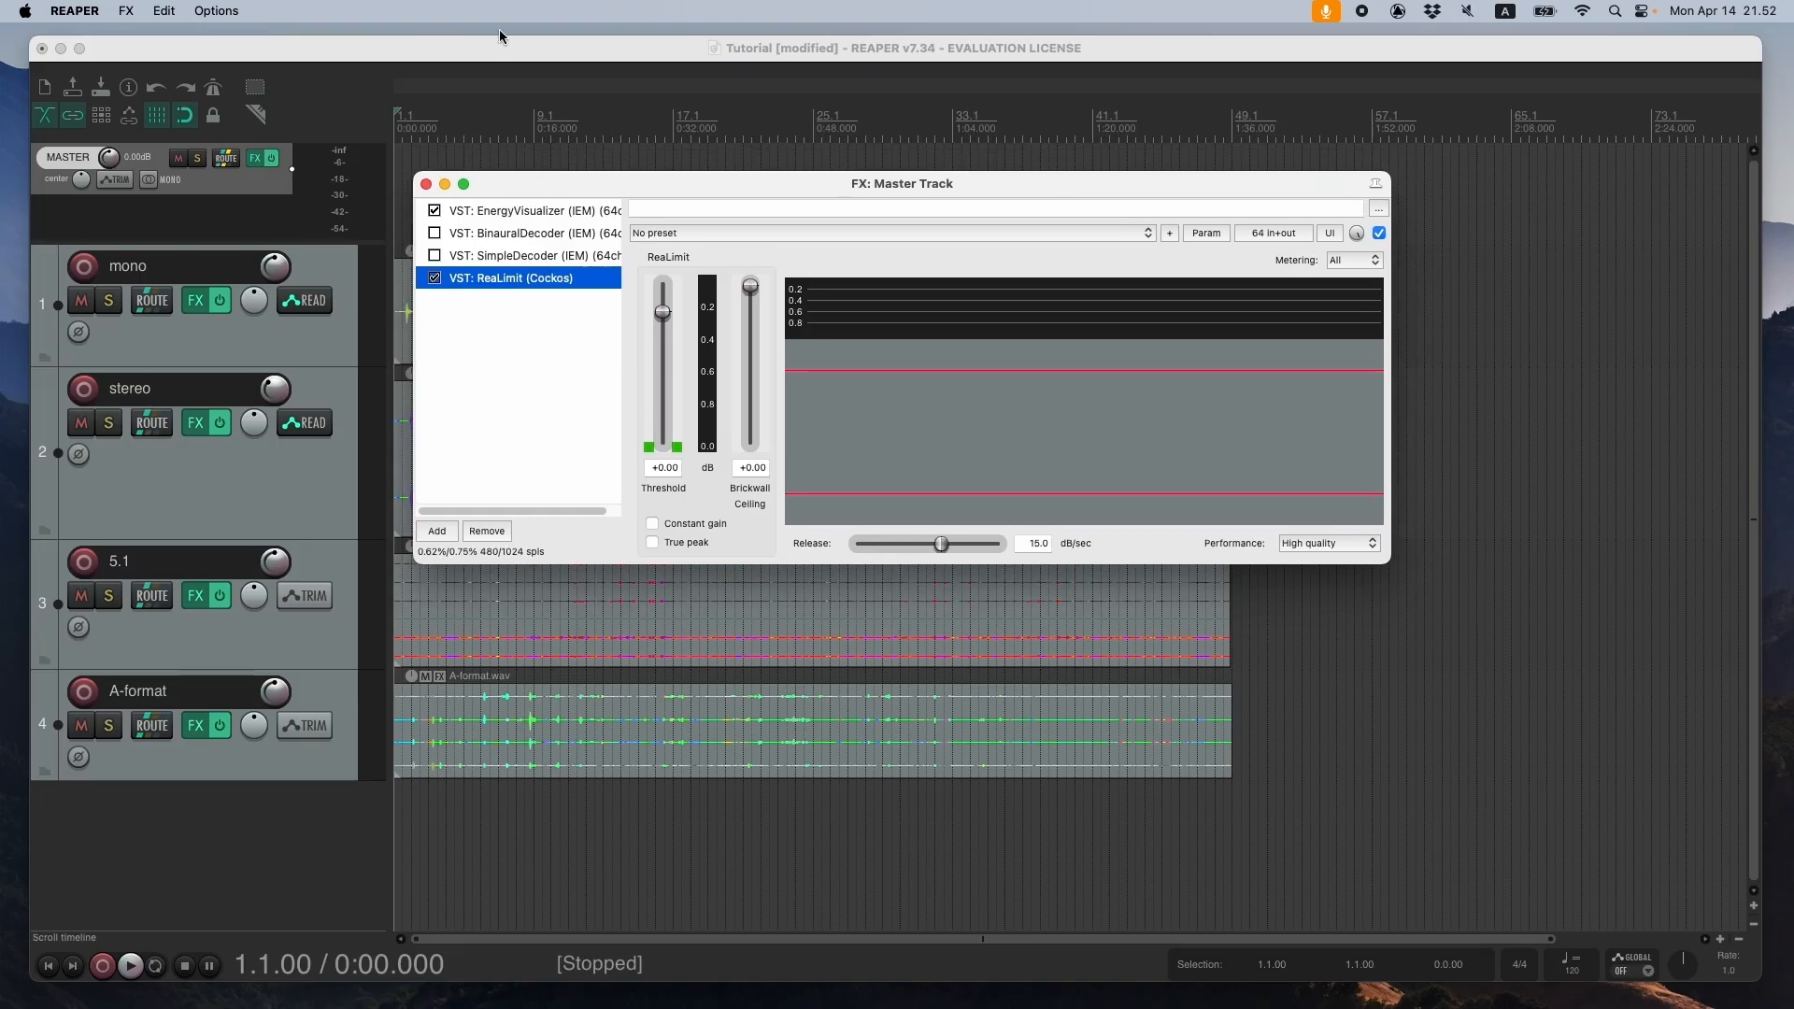
{"action": "left_click", "coordinate": [263, 43]}
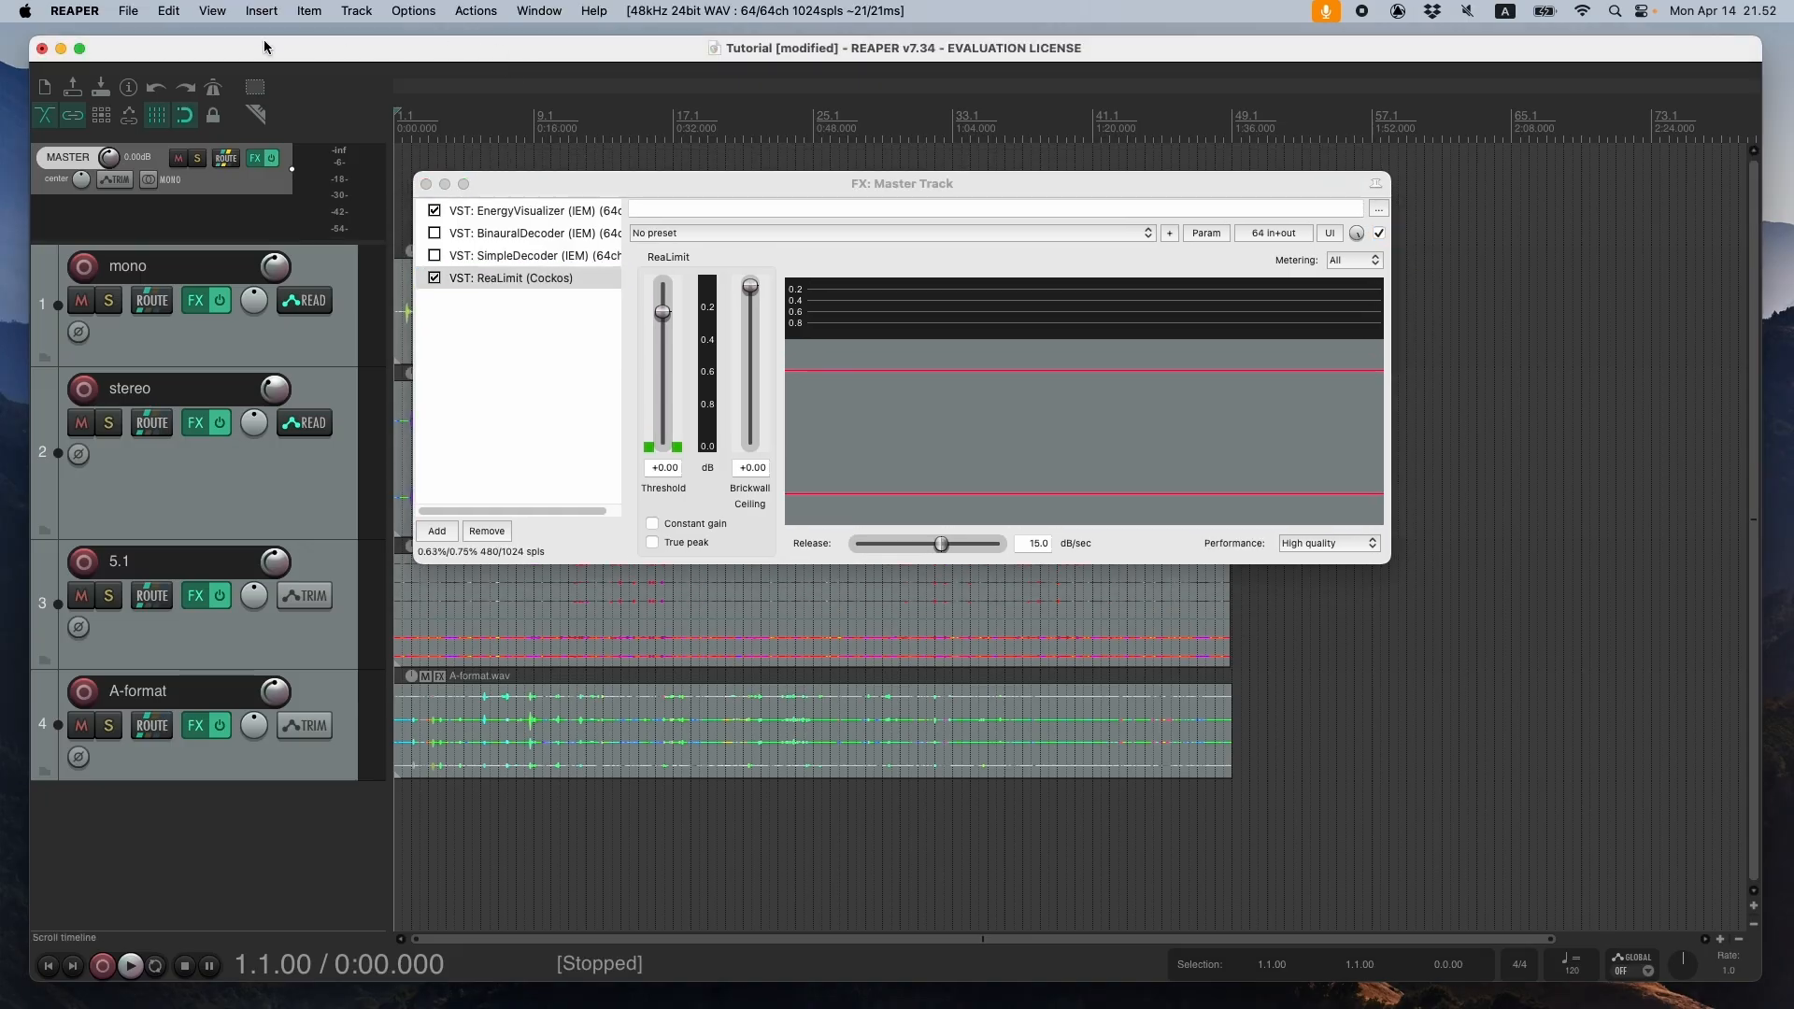
{"action": "left_click", "coordinate": [130, 12]}
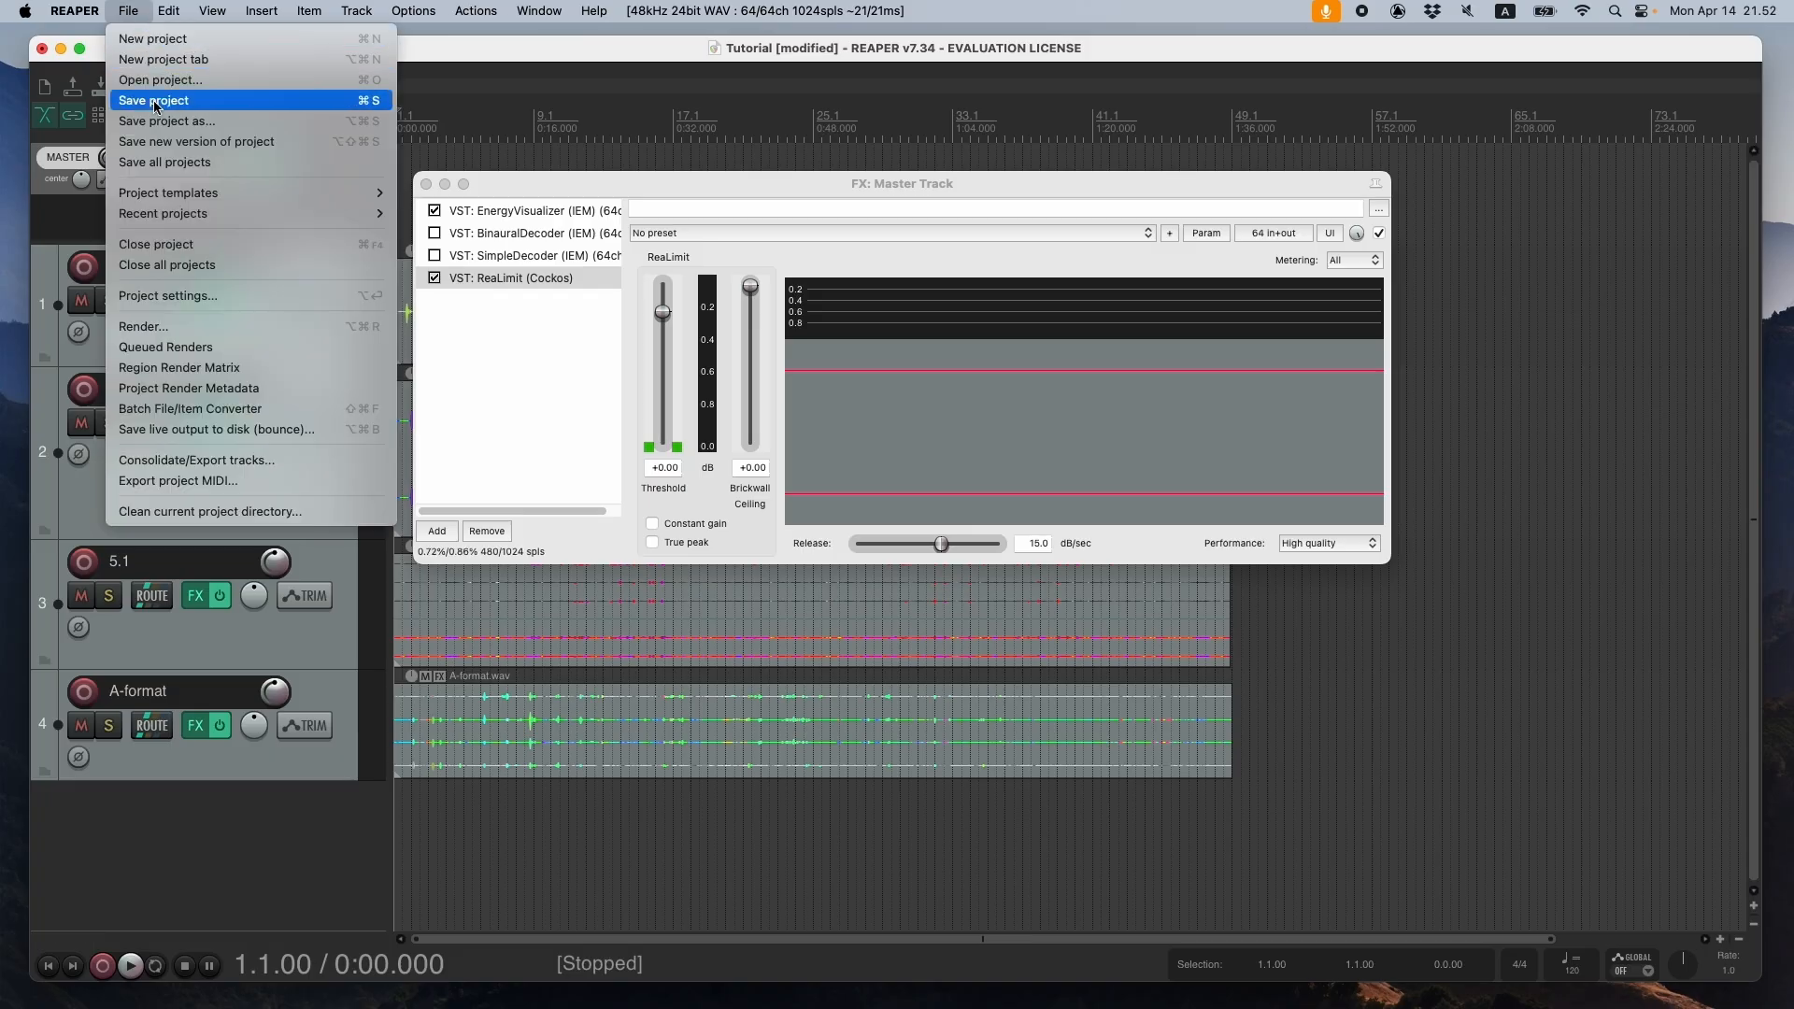
{"action": "left_click", "coordinate": [178, 329]}
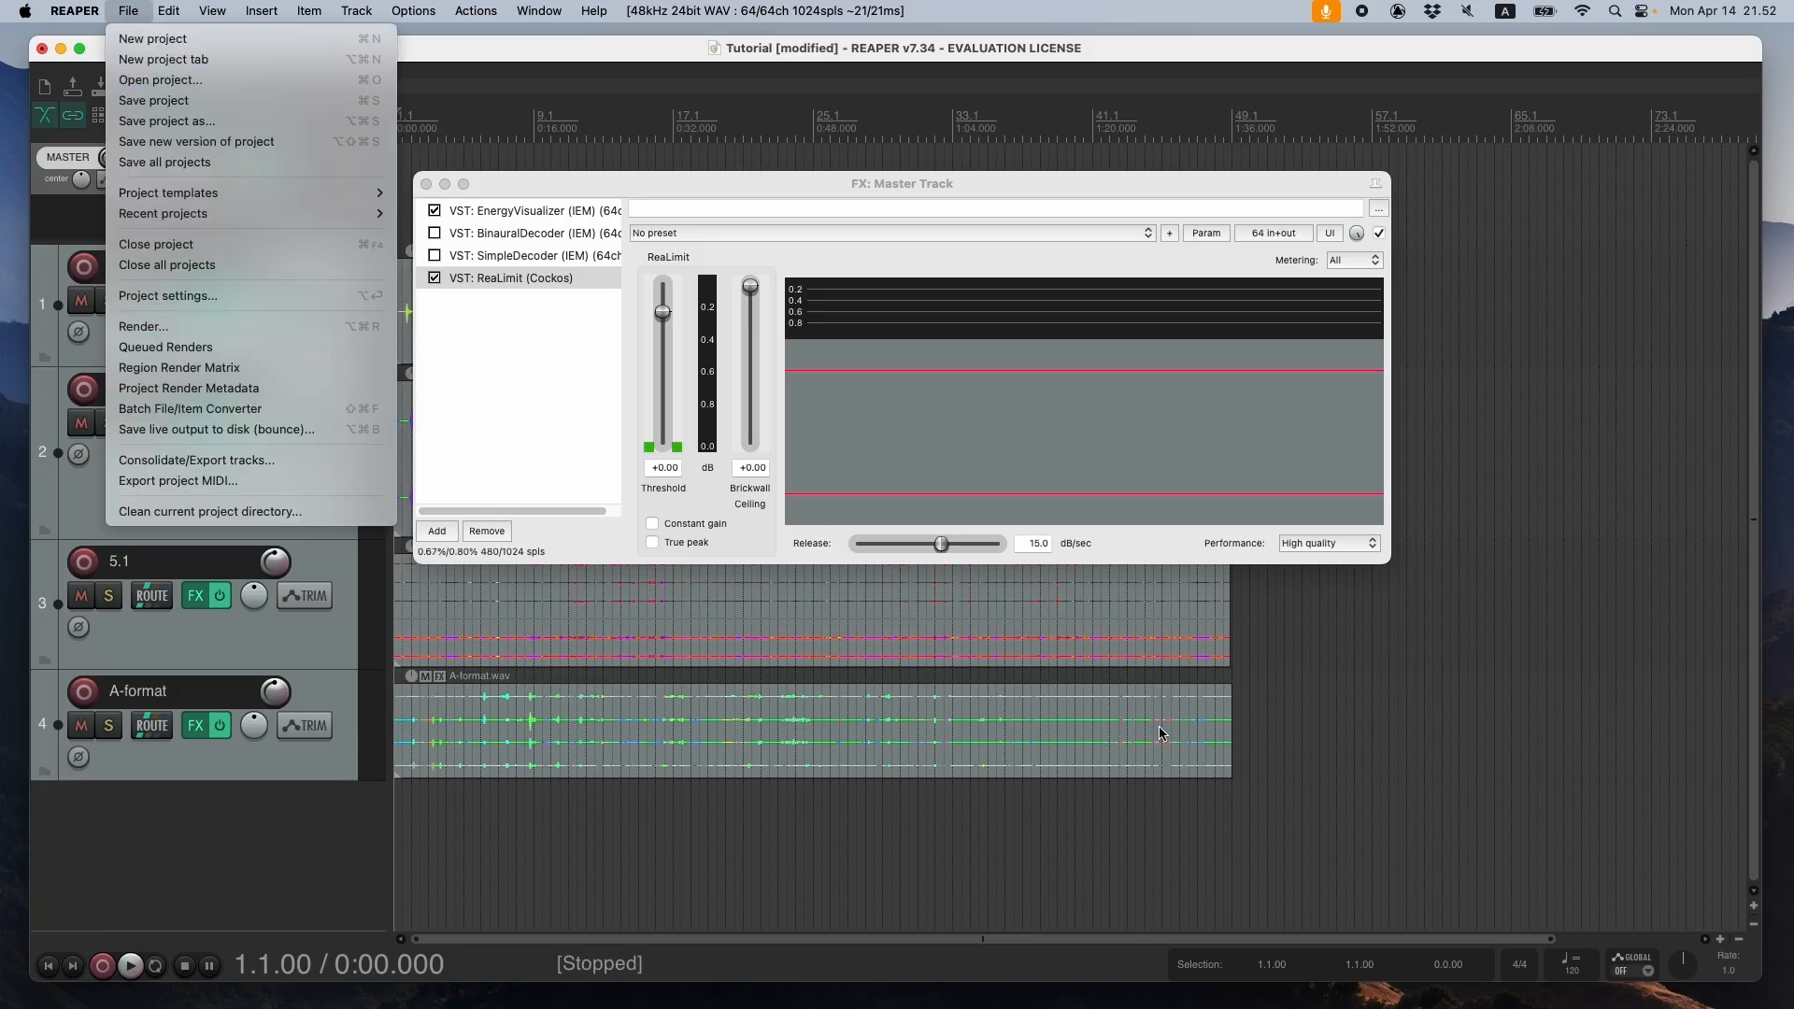
- Make a time selection from 1.1.00 to 49.1.00 spanning all four clips, and return the playhead to the project start
{"action": "left_click_drag", "start_coordinate": [1226, 812], "coordinate": [365, 823]}
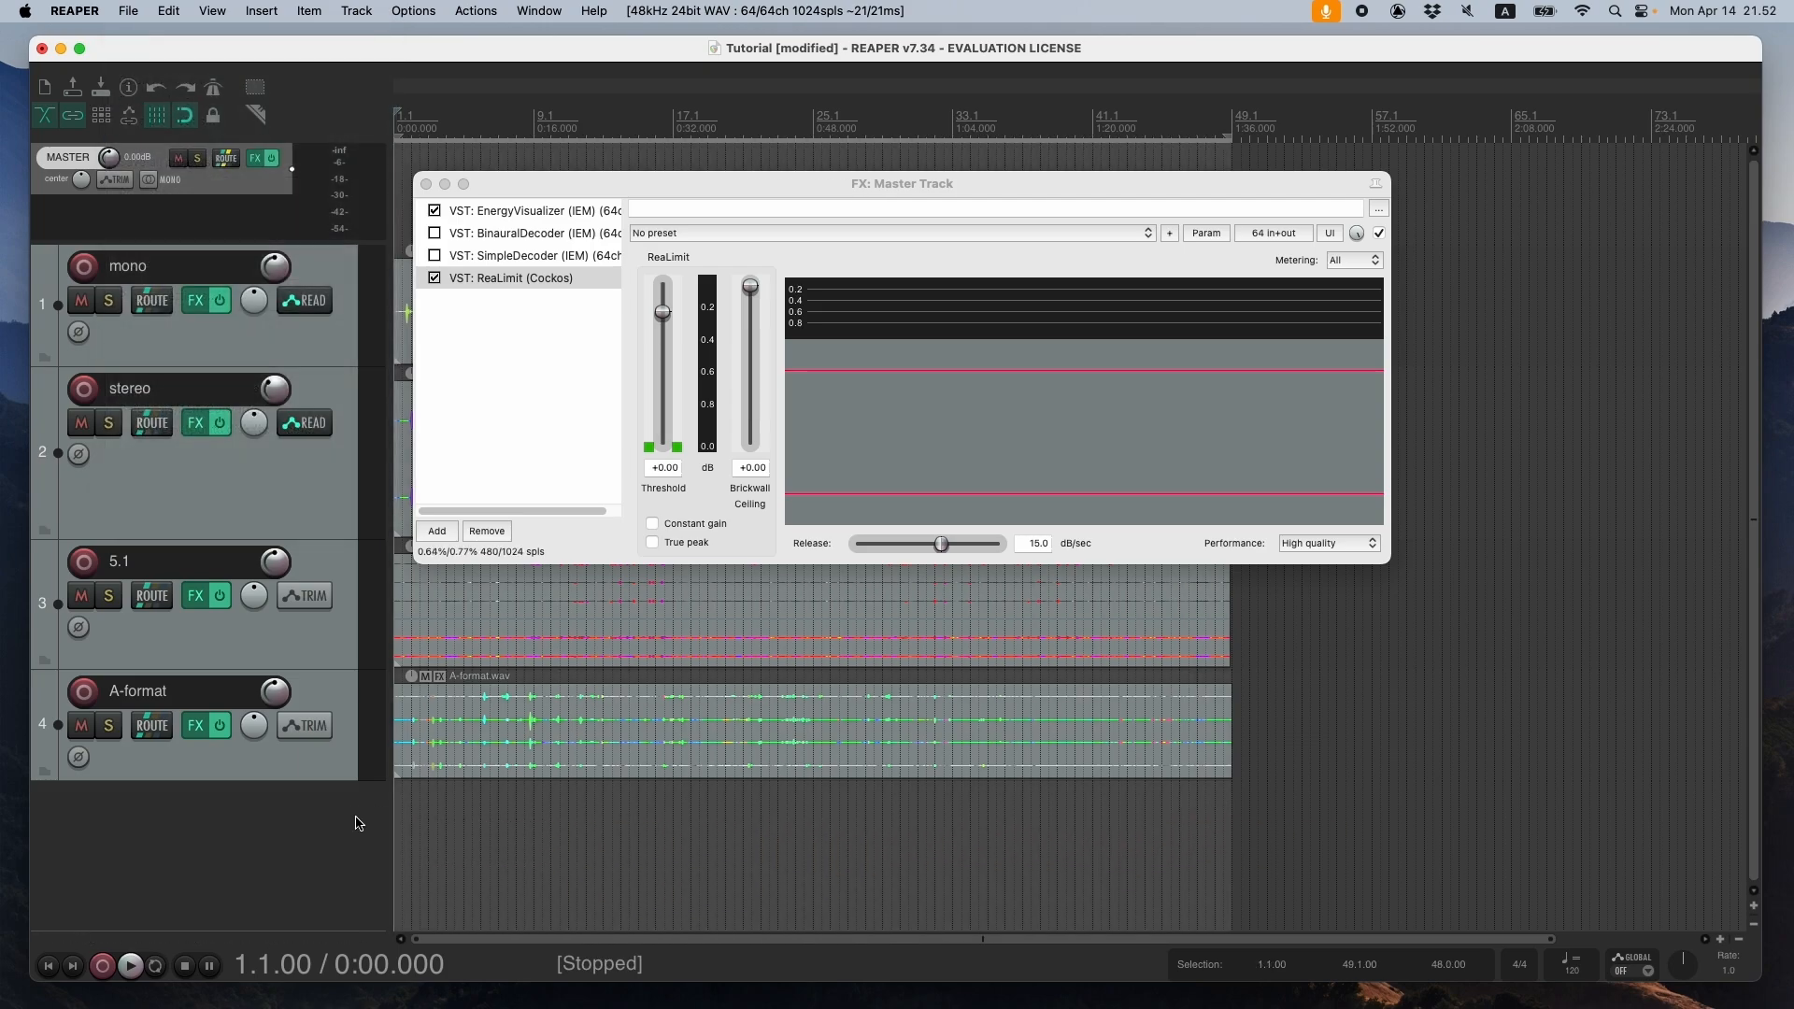
{"action": "left_click", "coordinate": [1224, 817]}
{"action": "left_click_drag", "start_coordinate": [1232, 808], "coordinate": [347, 814]}
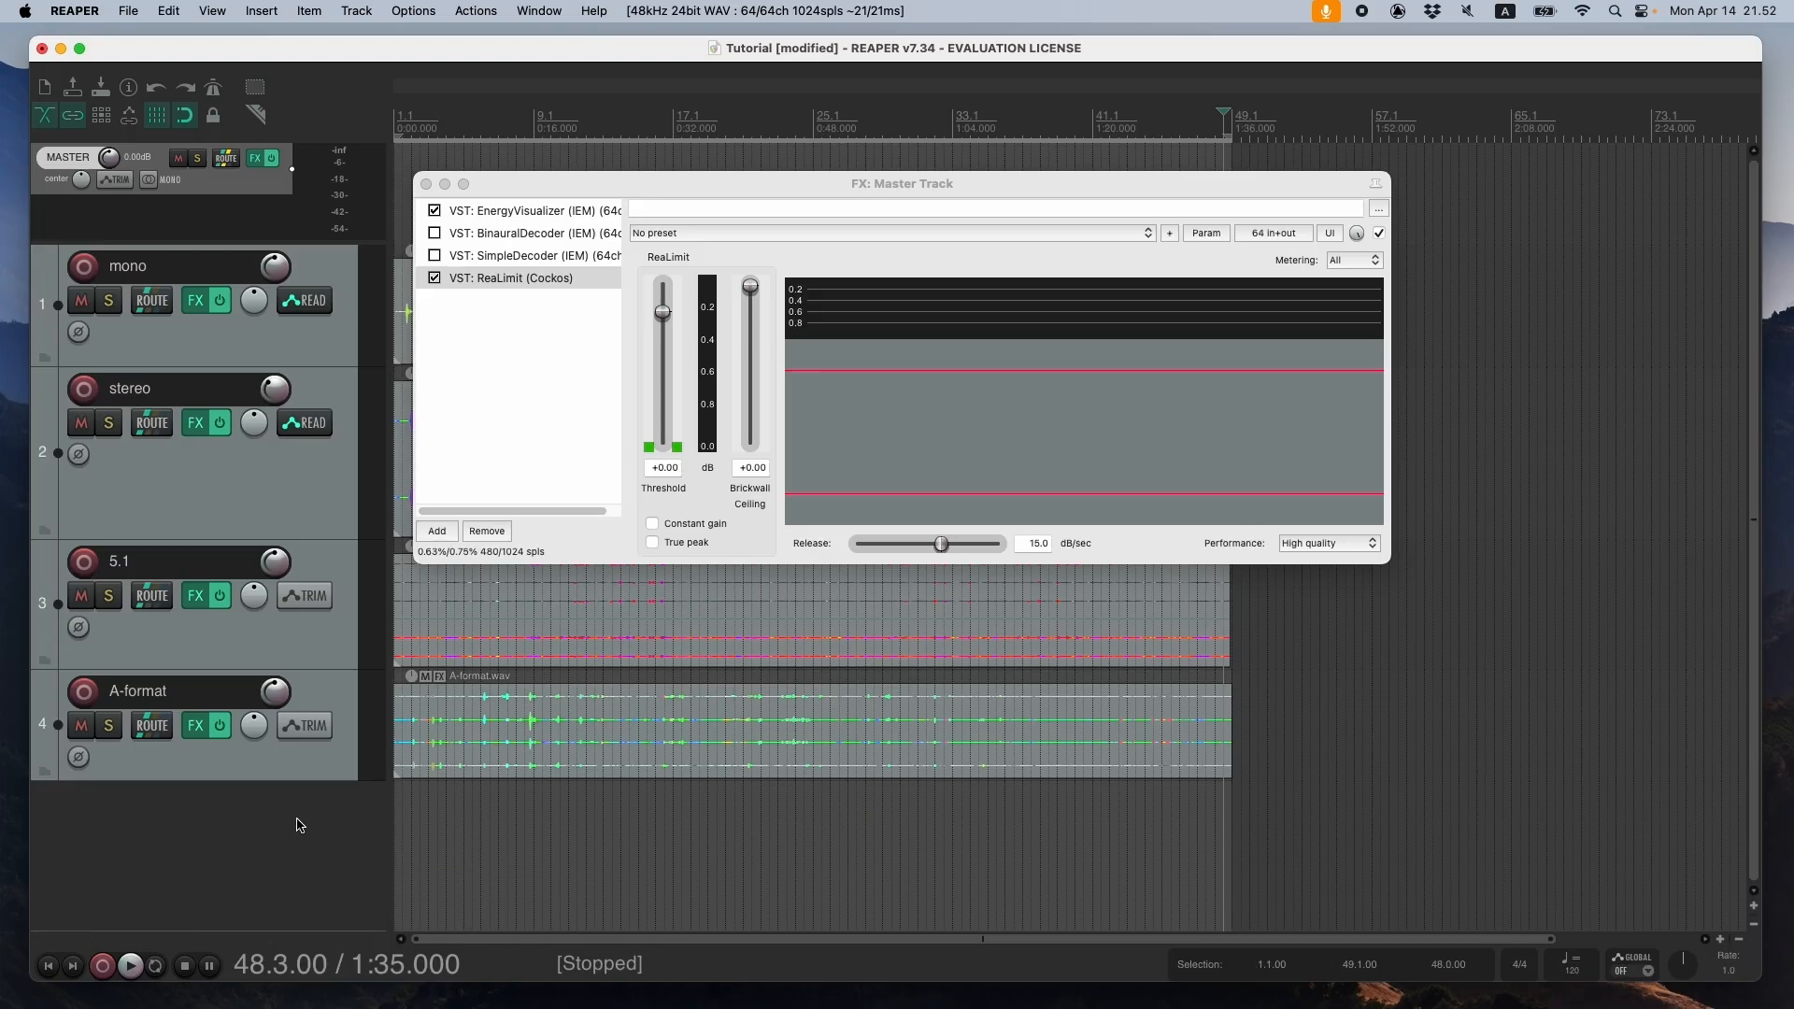
{"action": "left_click", "coordinate": [48, 965]}
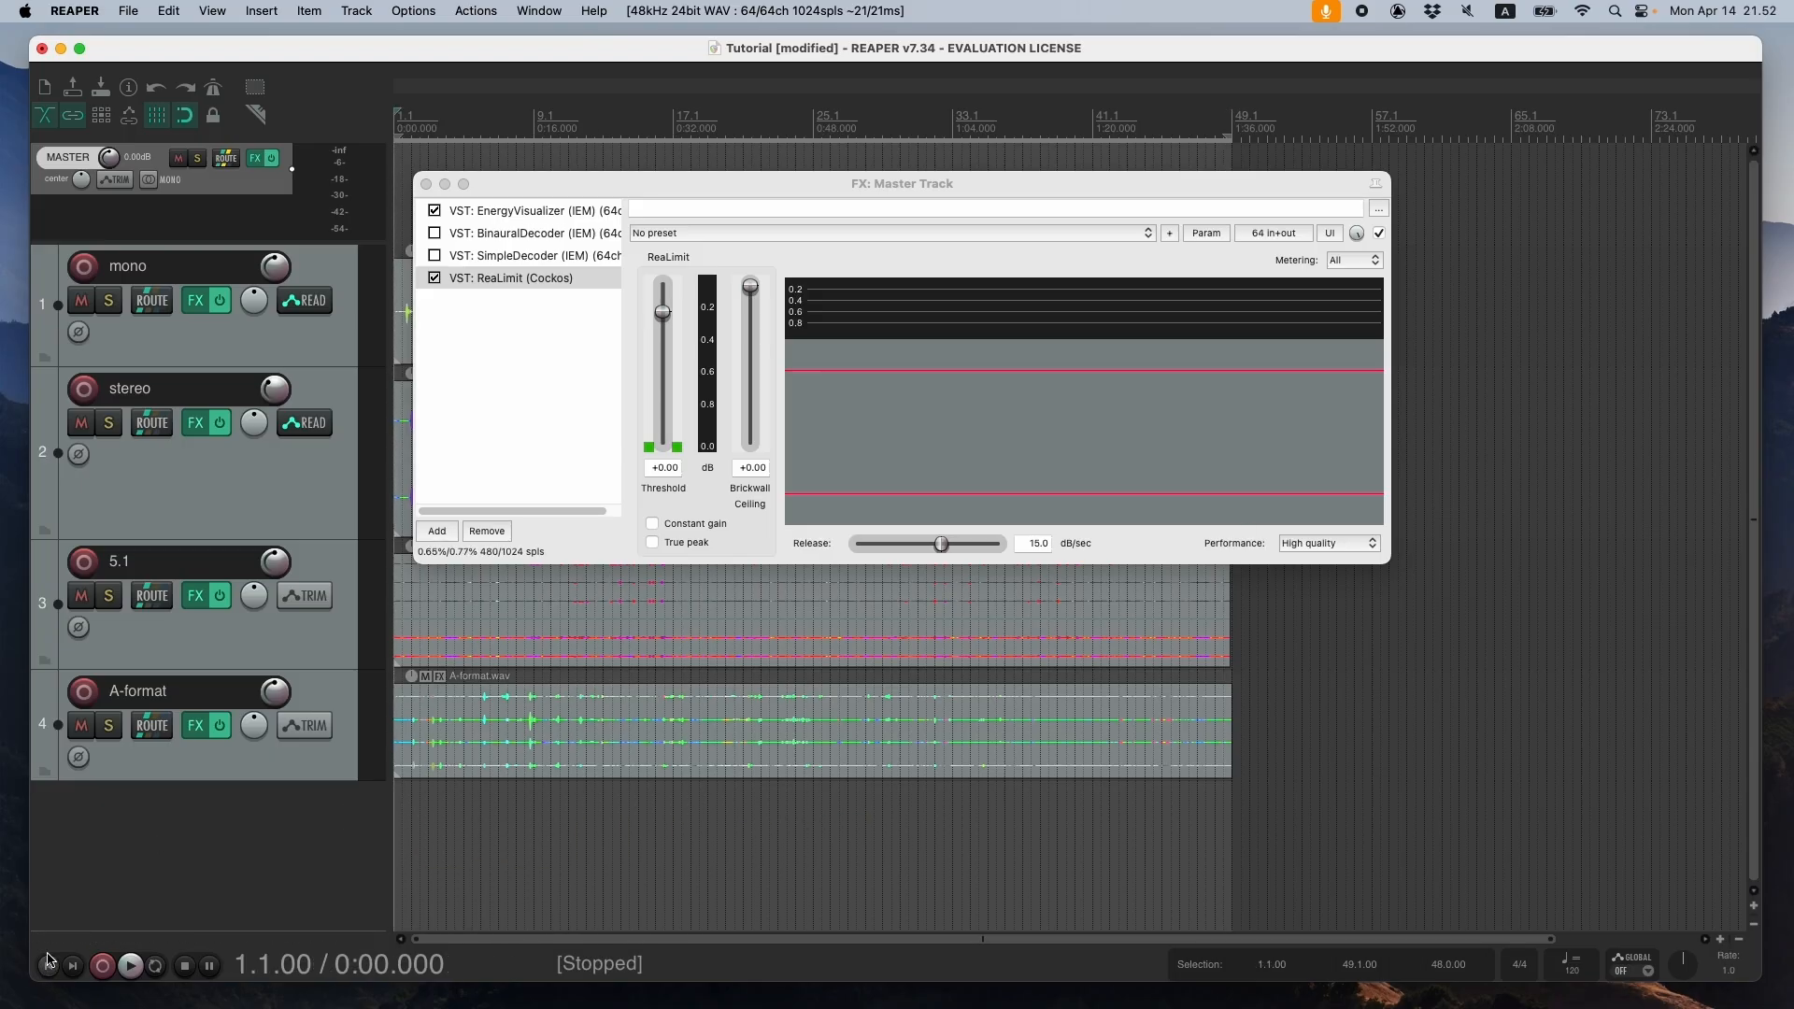
- Open the render-to-file settings for the master mix and set the render bounds to the time selection
{"action": "left_click", "coordinate": [128, 10]}
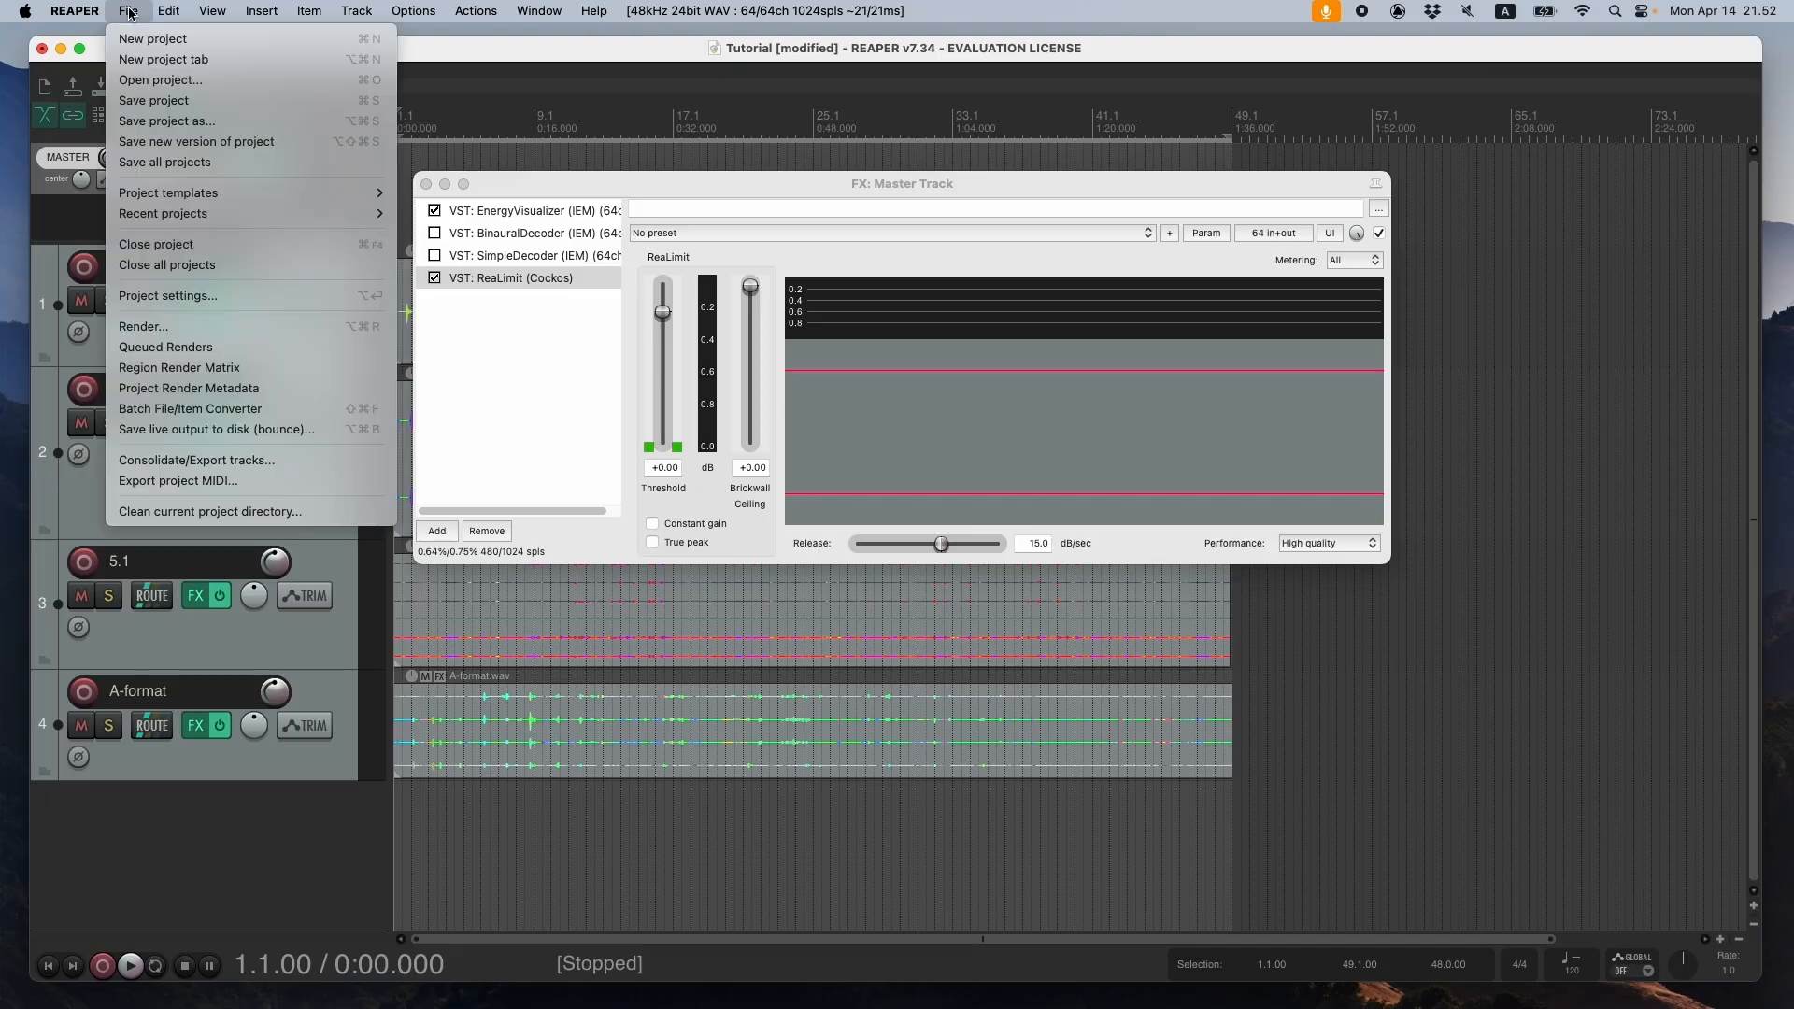
{"action": "left_click", "coordinate": [192, 326]}
{"action": "left_click", "coordinate": [505, 211]}
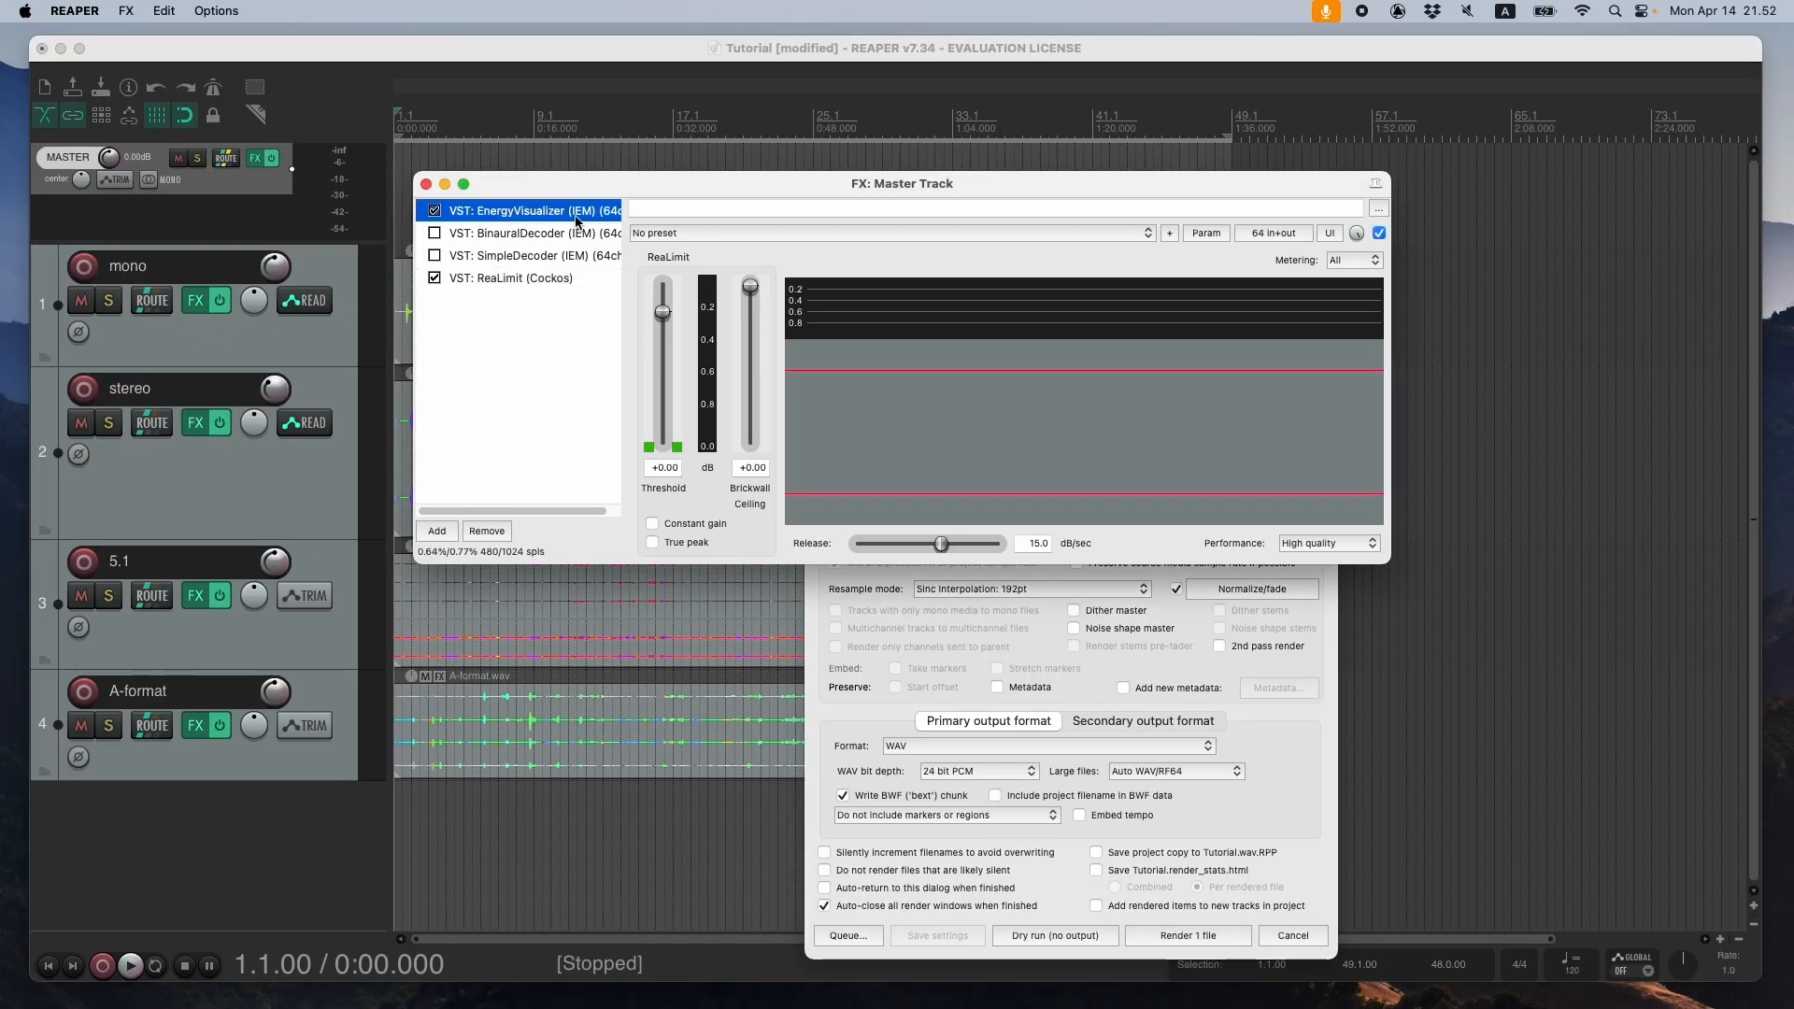
{"action": "left_click", "coordinate": [1312, 324]}
{"action": "left_click_drag", "start_coordinate": [1311, 323], "coordinate": [1656, 174]}
{"action": "left_click", "coordinate": [426, 184]}
{"action": "left_click_drag", "start_coordinate": [1476, 161], "coordinate": [702, 205]}
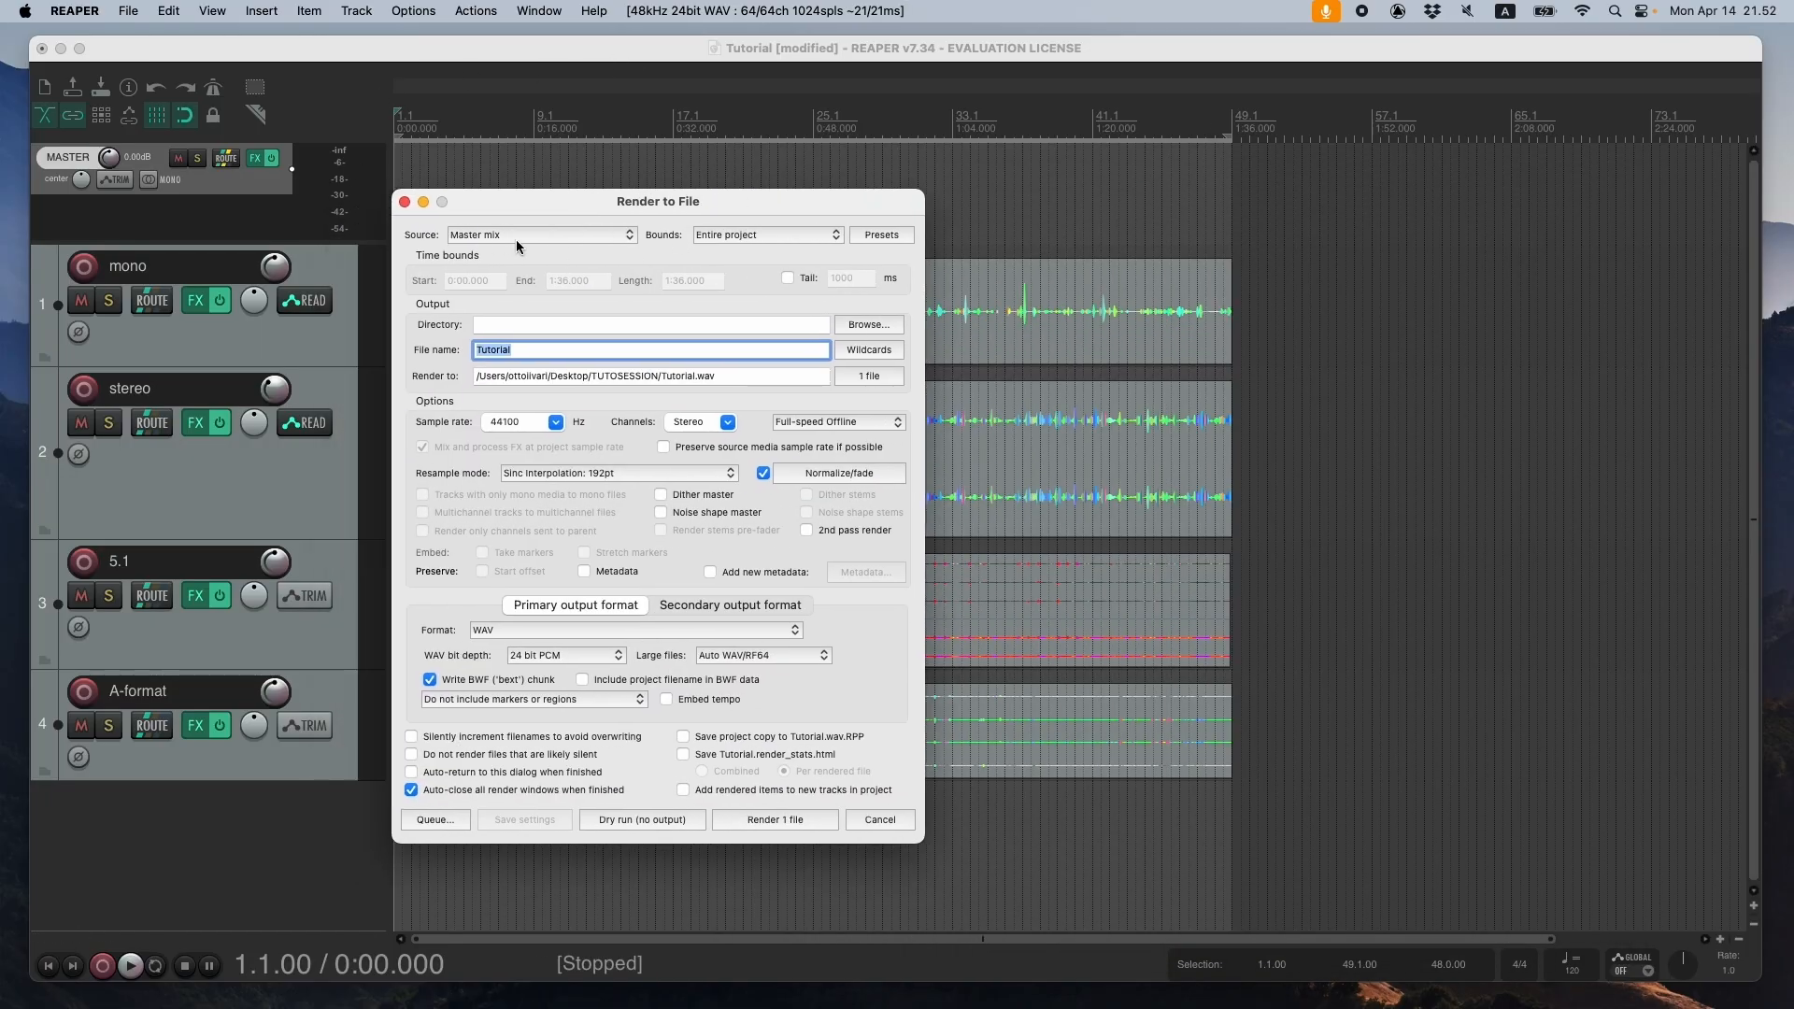
{"action": "left_click", "coordinate": [761, 234]}
{"action": "left_click", "coordinate": [762, 255]}
- Check which decoders and effects are enabled in the master effects chain, and close its window
{"action": "left_click_drag", "start_coordinate": [802, 196], "coordinate": [1026, 198]}
{"action": "left_click", "coordinate": [255, 157]}
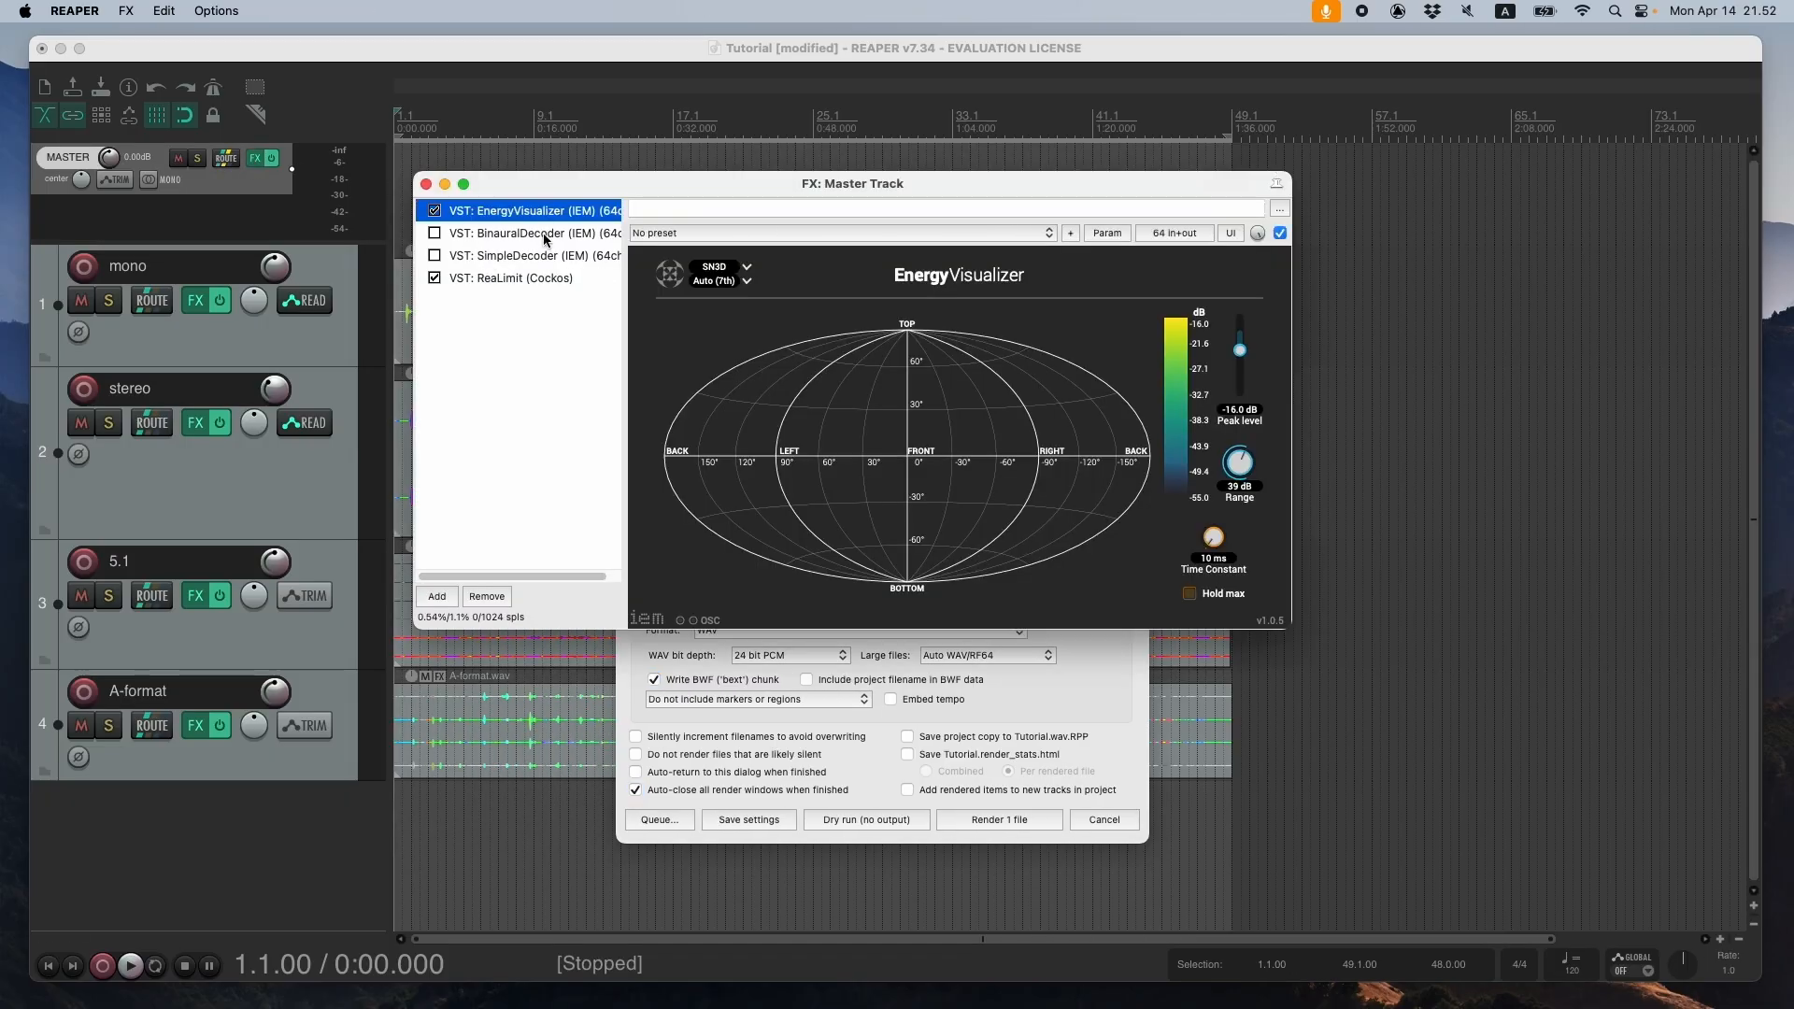
{"action": "left_click", "coordinate": [427, 185]}
{"action": "left_click_drag", "start_coordinate": [912, 195], "coordinate": [704, 183]}
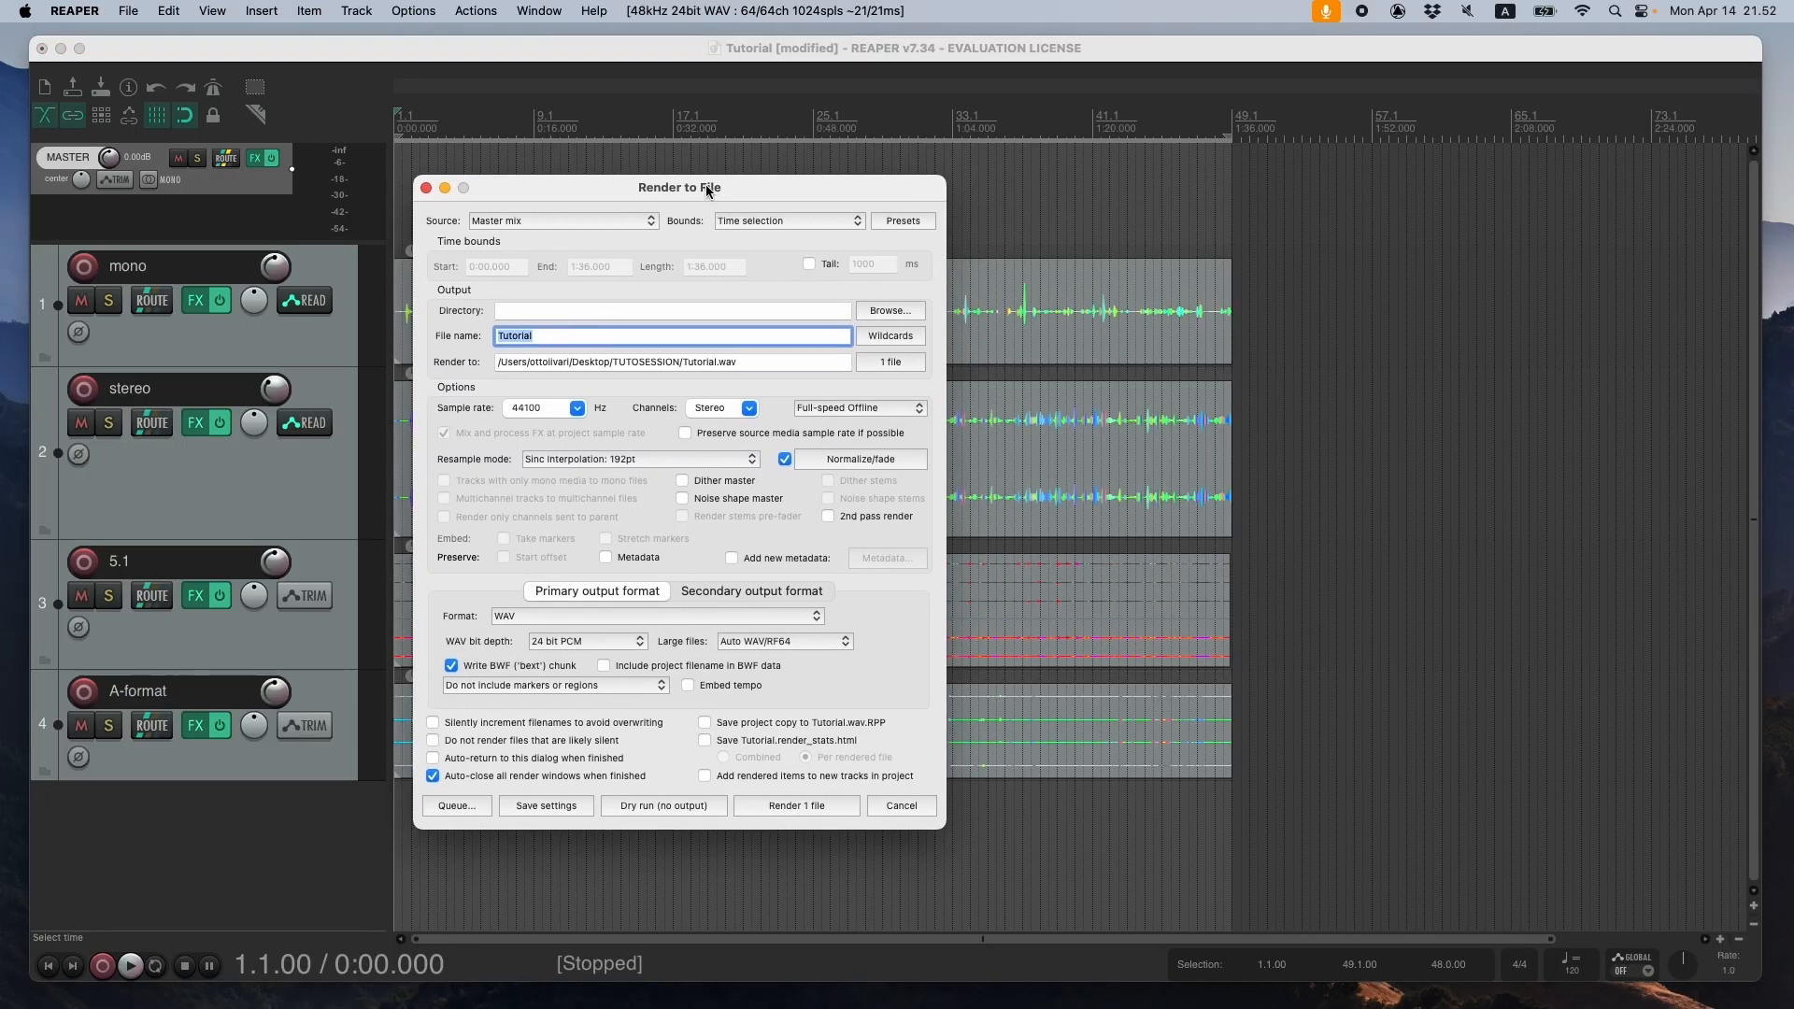
- Set the render's output directory to the Desktop and its file name to thebestpieceever
{"action": "left_click", "coordinate": [886, 313]}
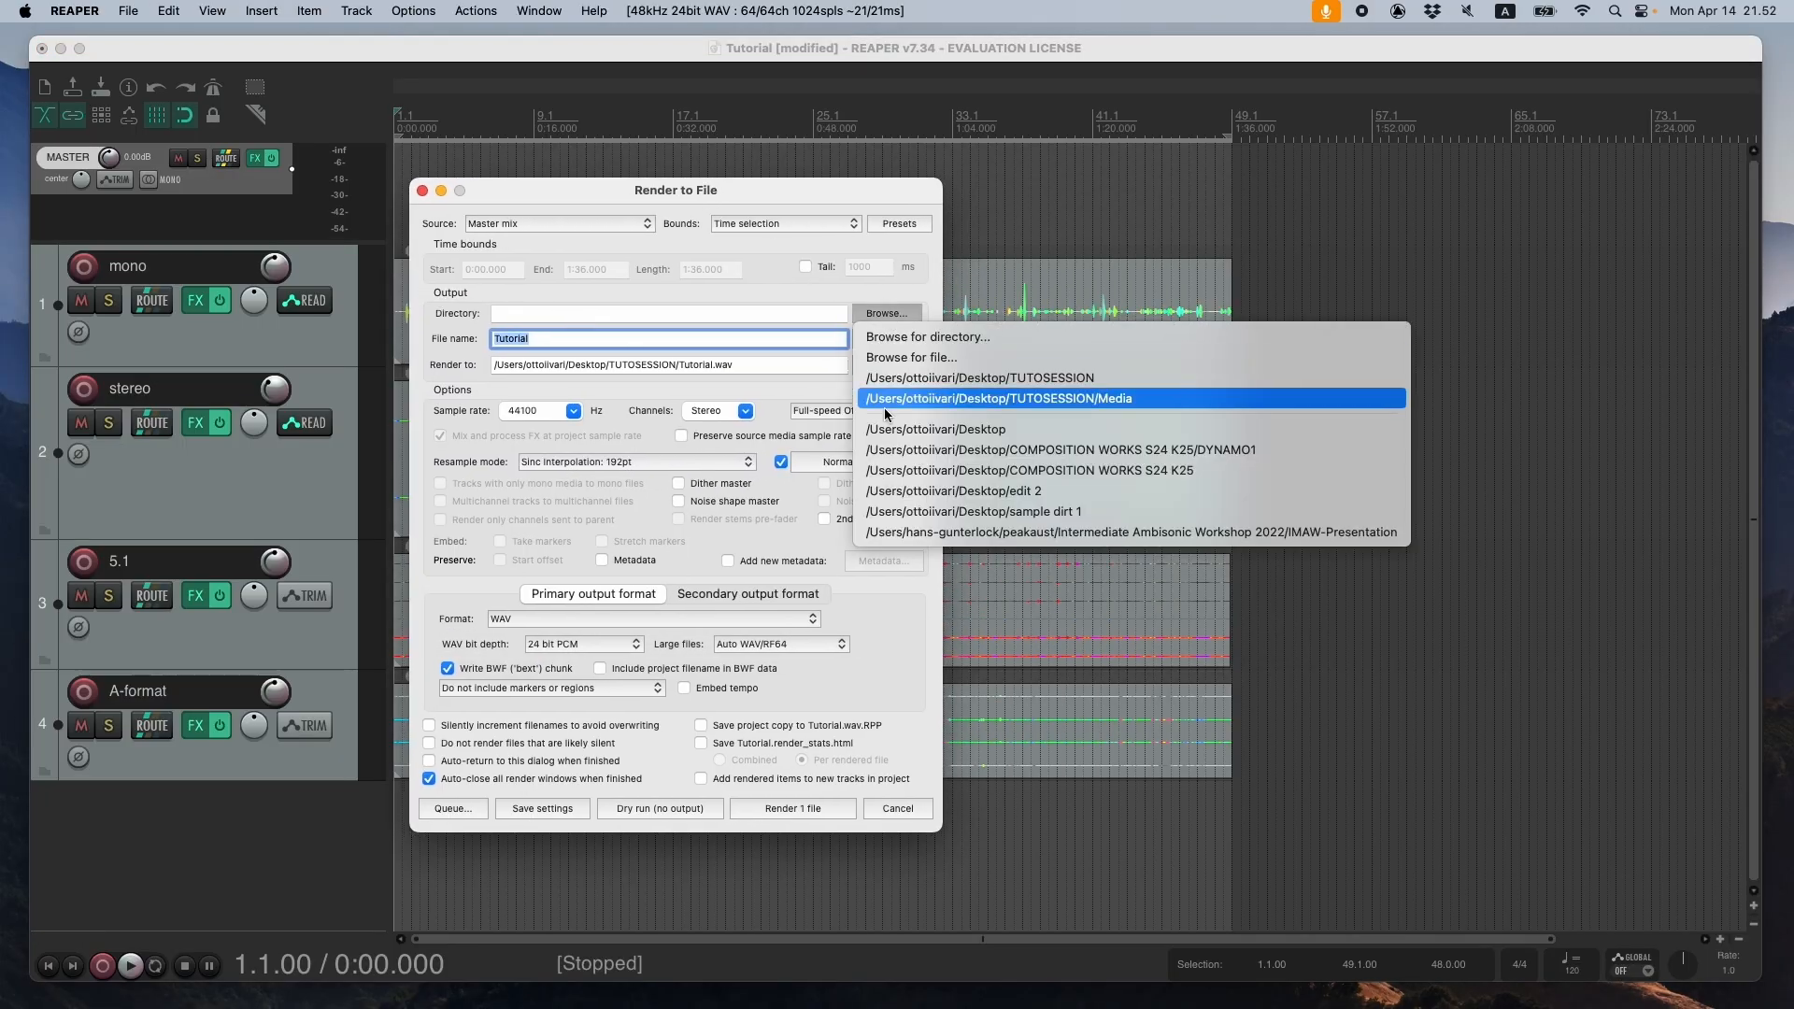
{"action": "left_click", "coordinate": [1088, 437]}
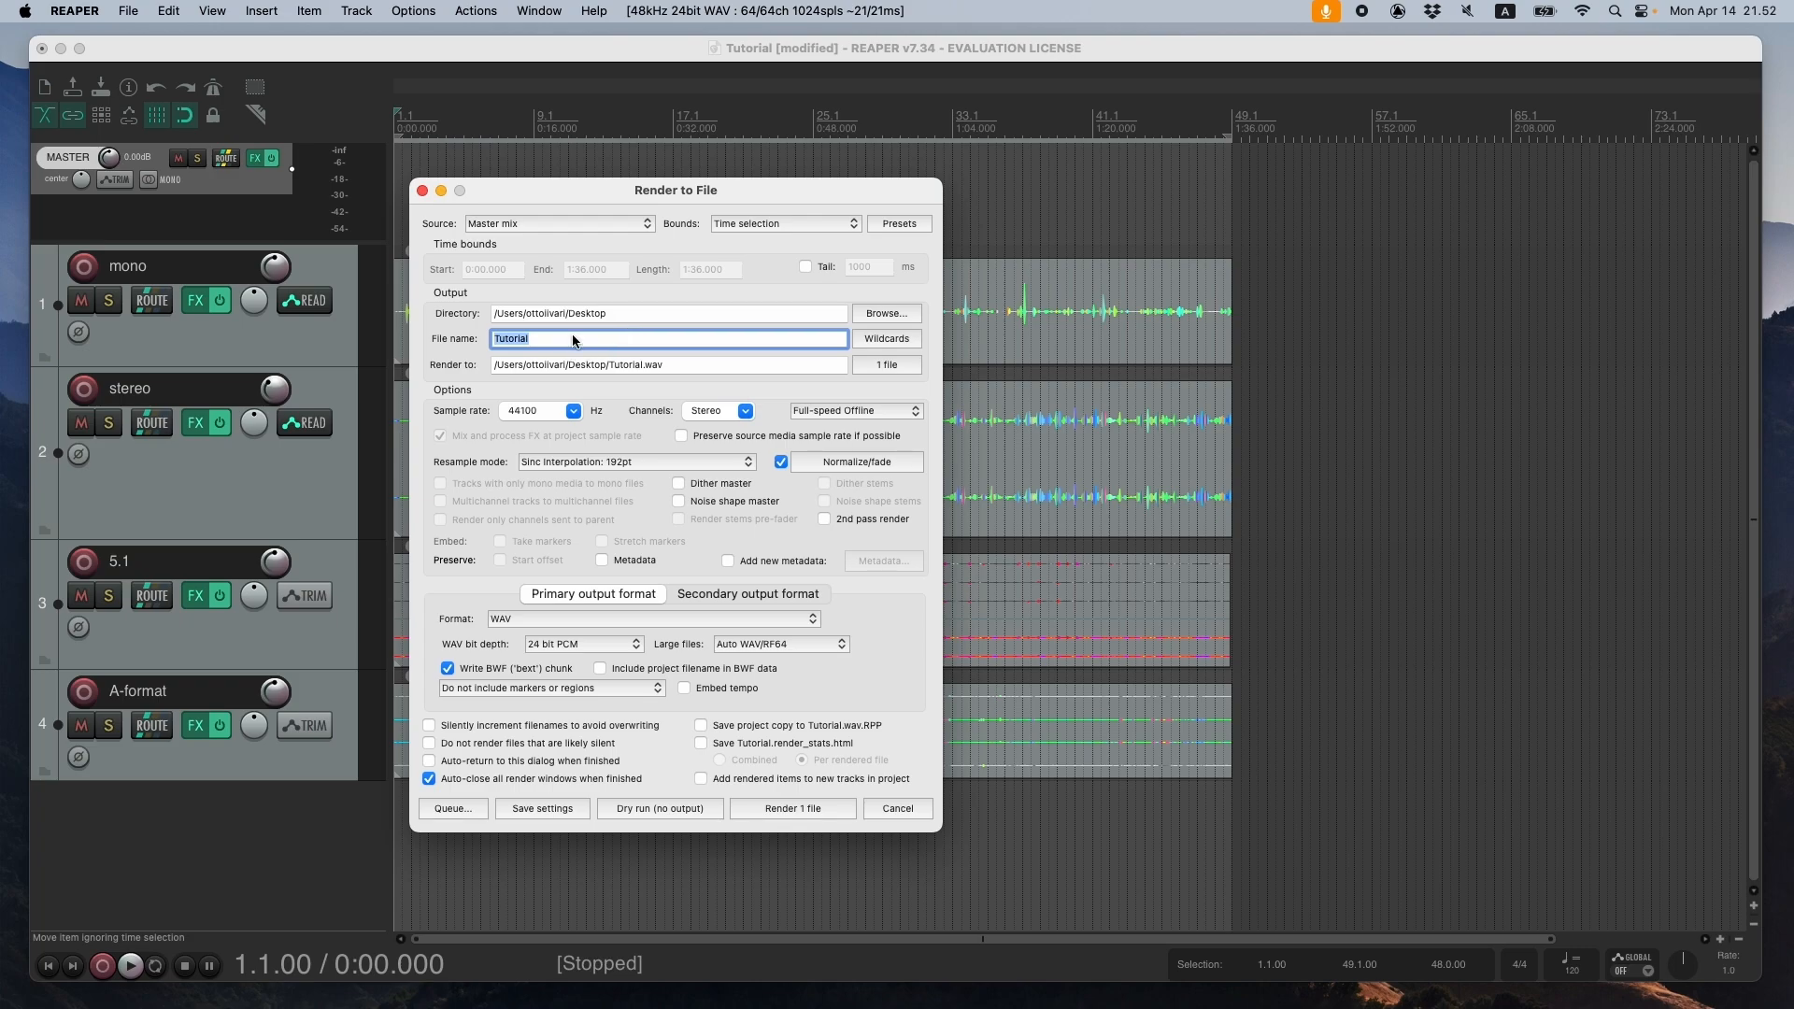
{"action": "type", "text": "the"}
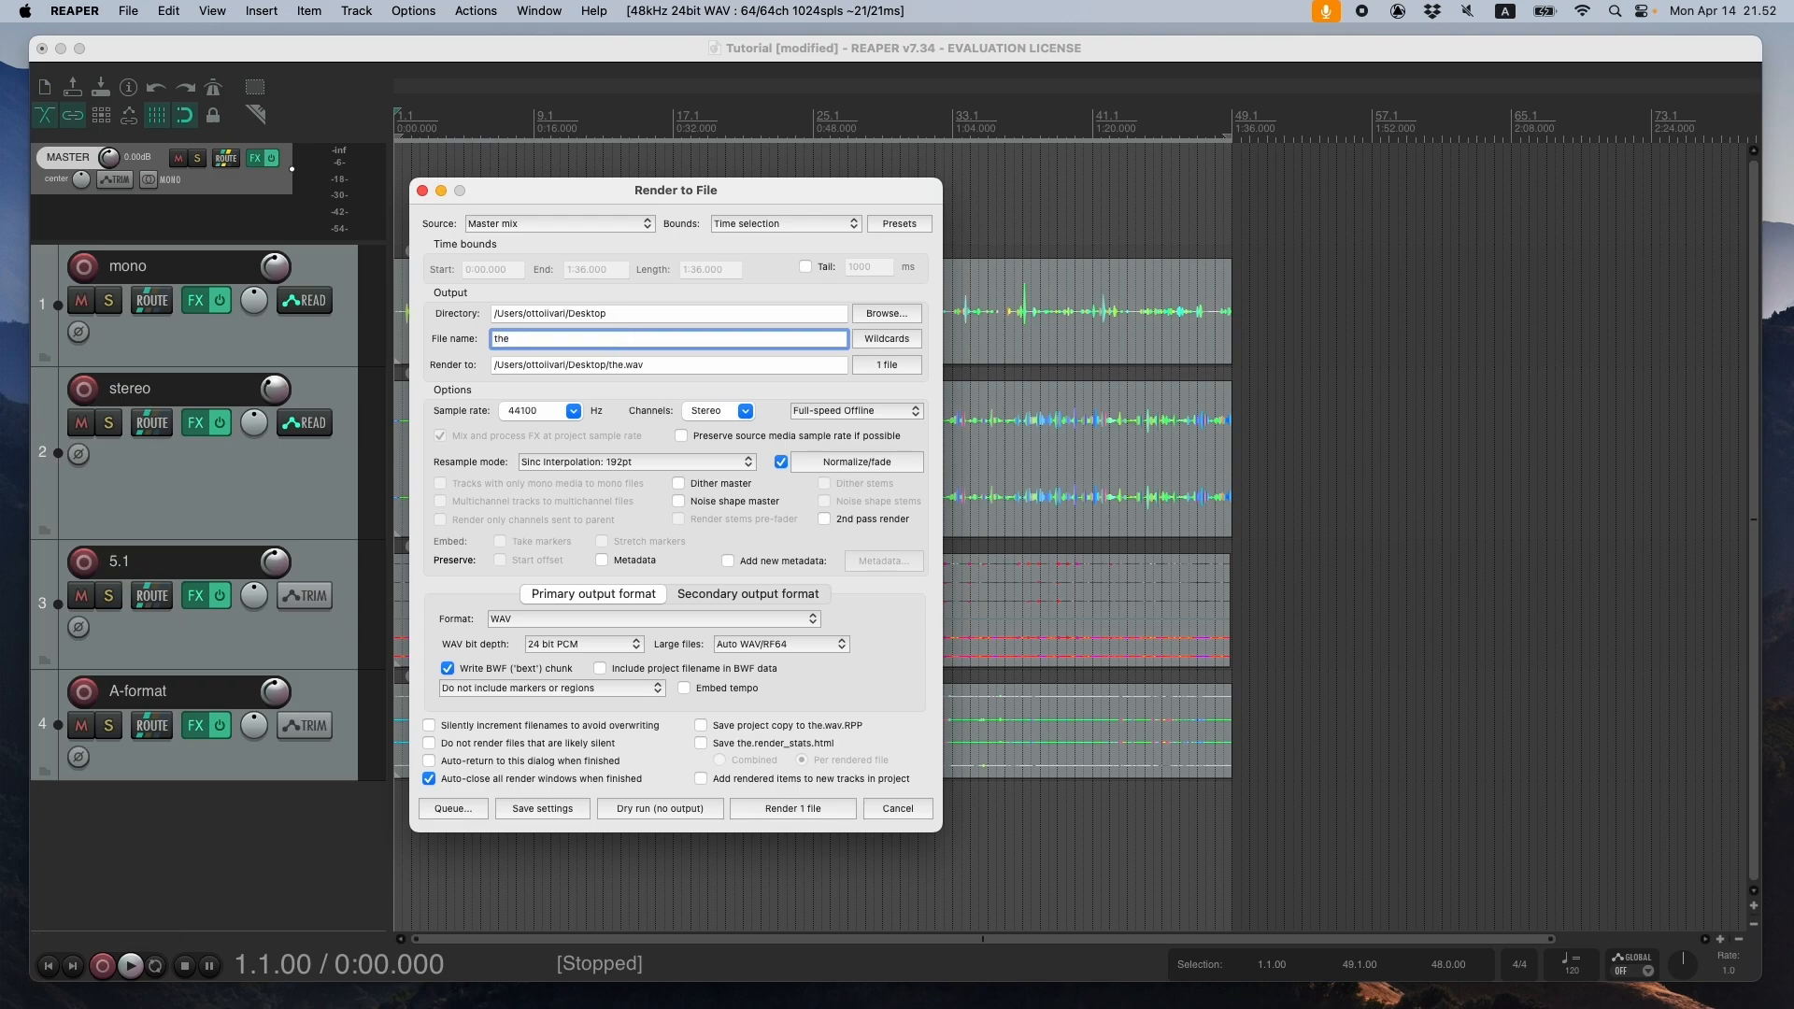
{"action": "type", "text": "bestpie"}
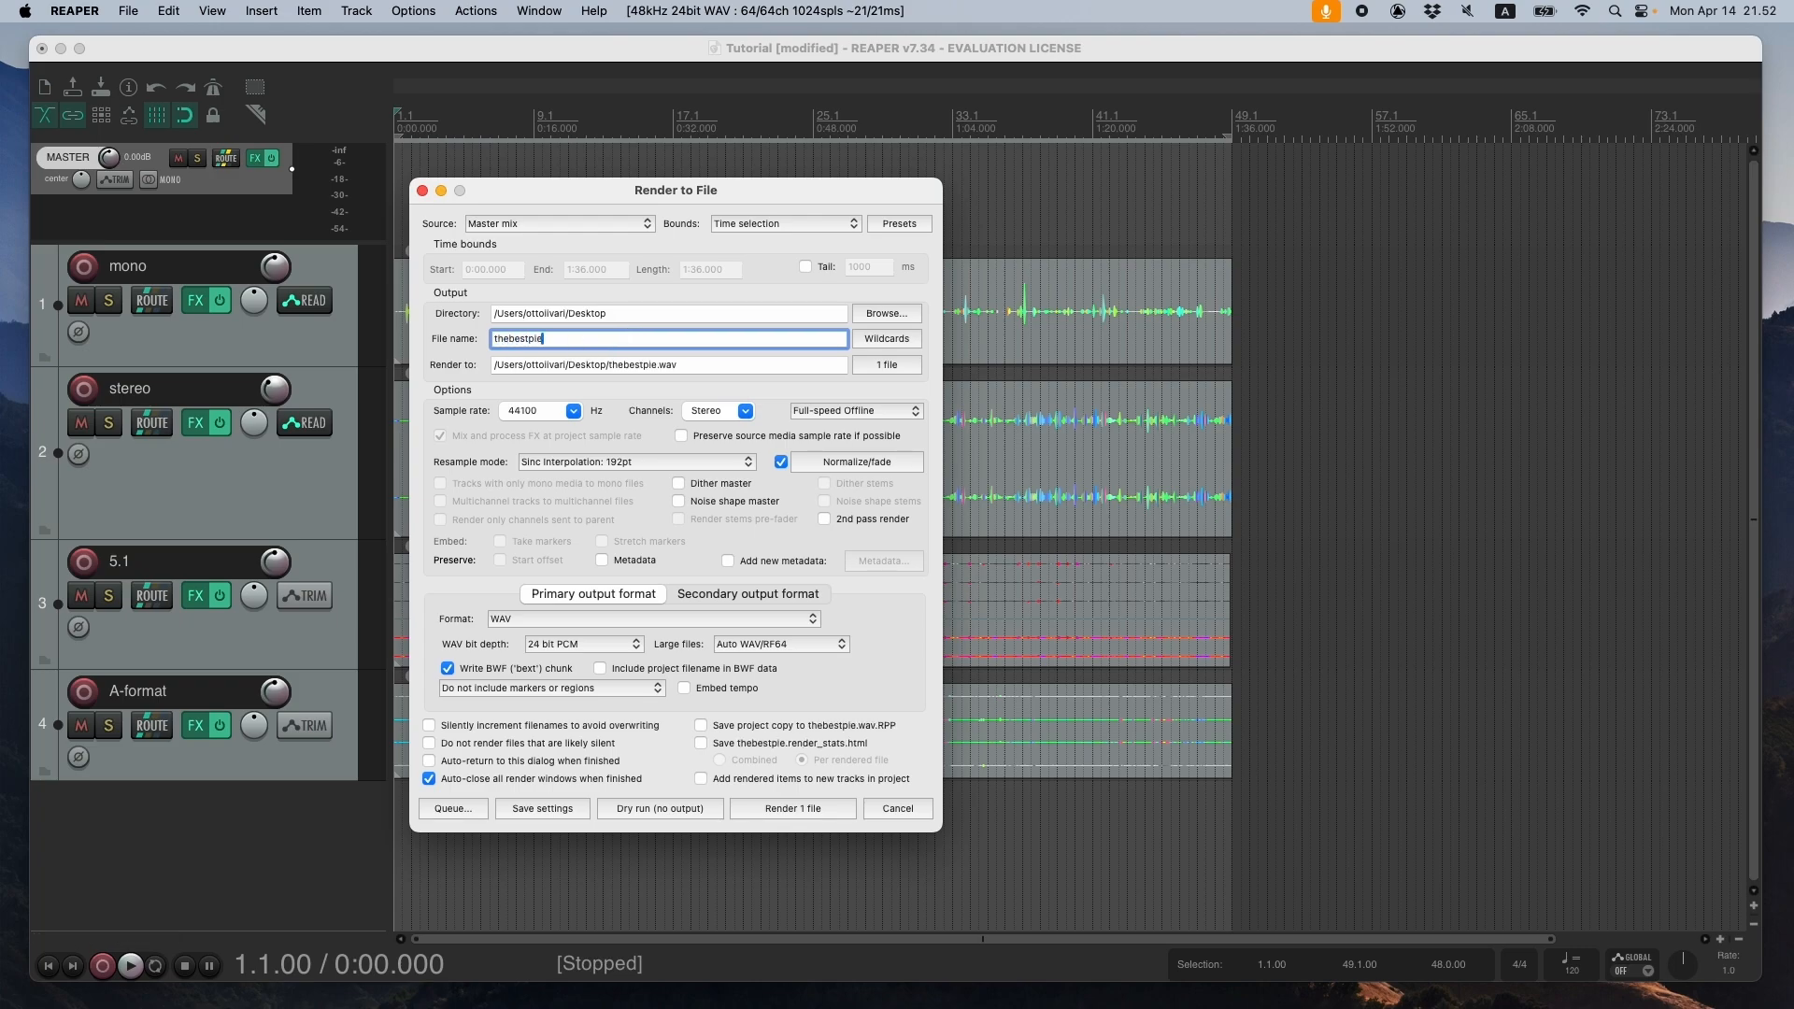
{"action": "type", "text": "ceever"}
- Render the master mix to a WAV file with a 48000 Hz sample rate and 64 channels
{"action": "left_click", "coordinate": [574, 411]}
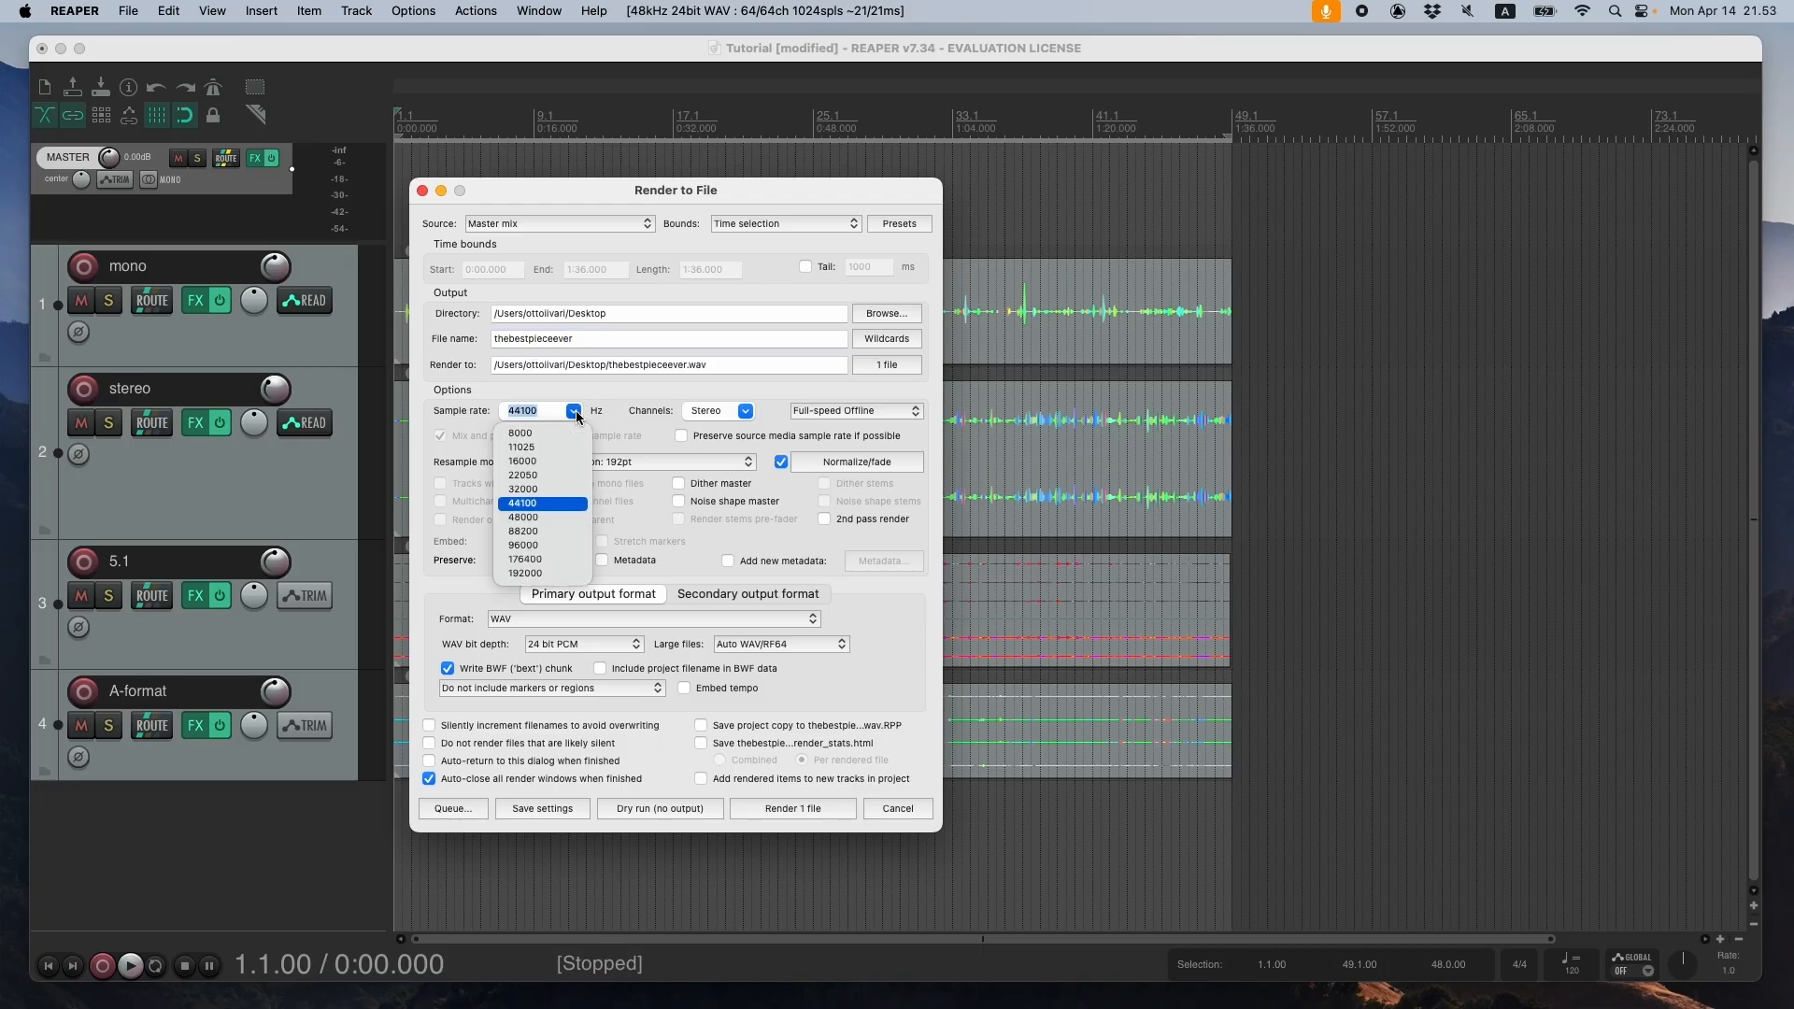
{"action": "left_click", "coordinate": [562, 517]}
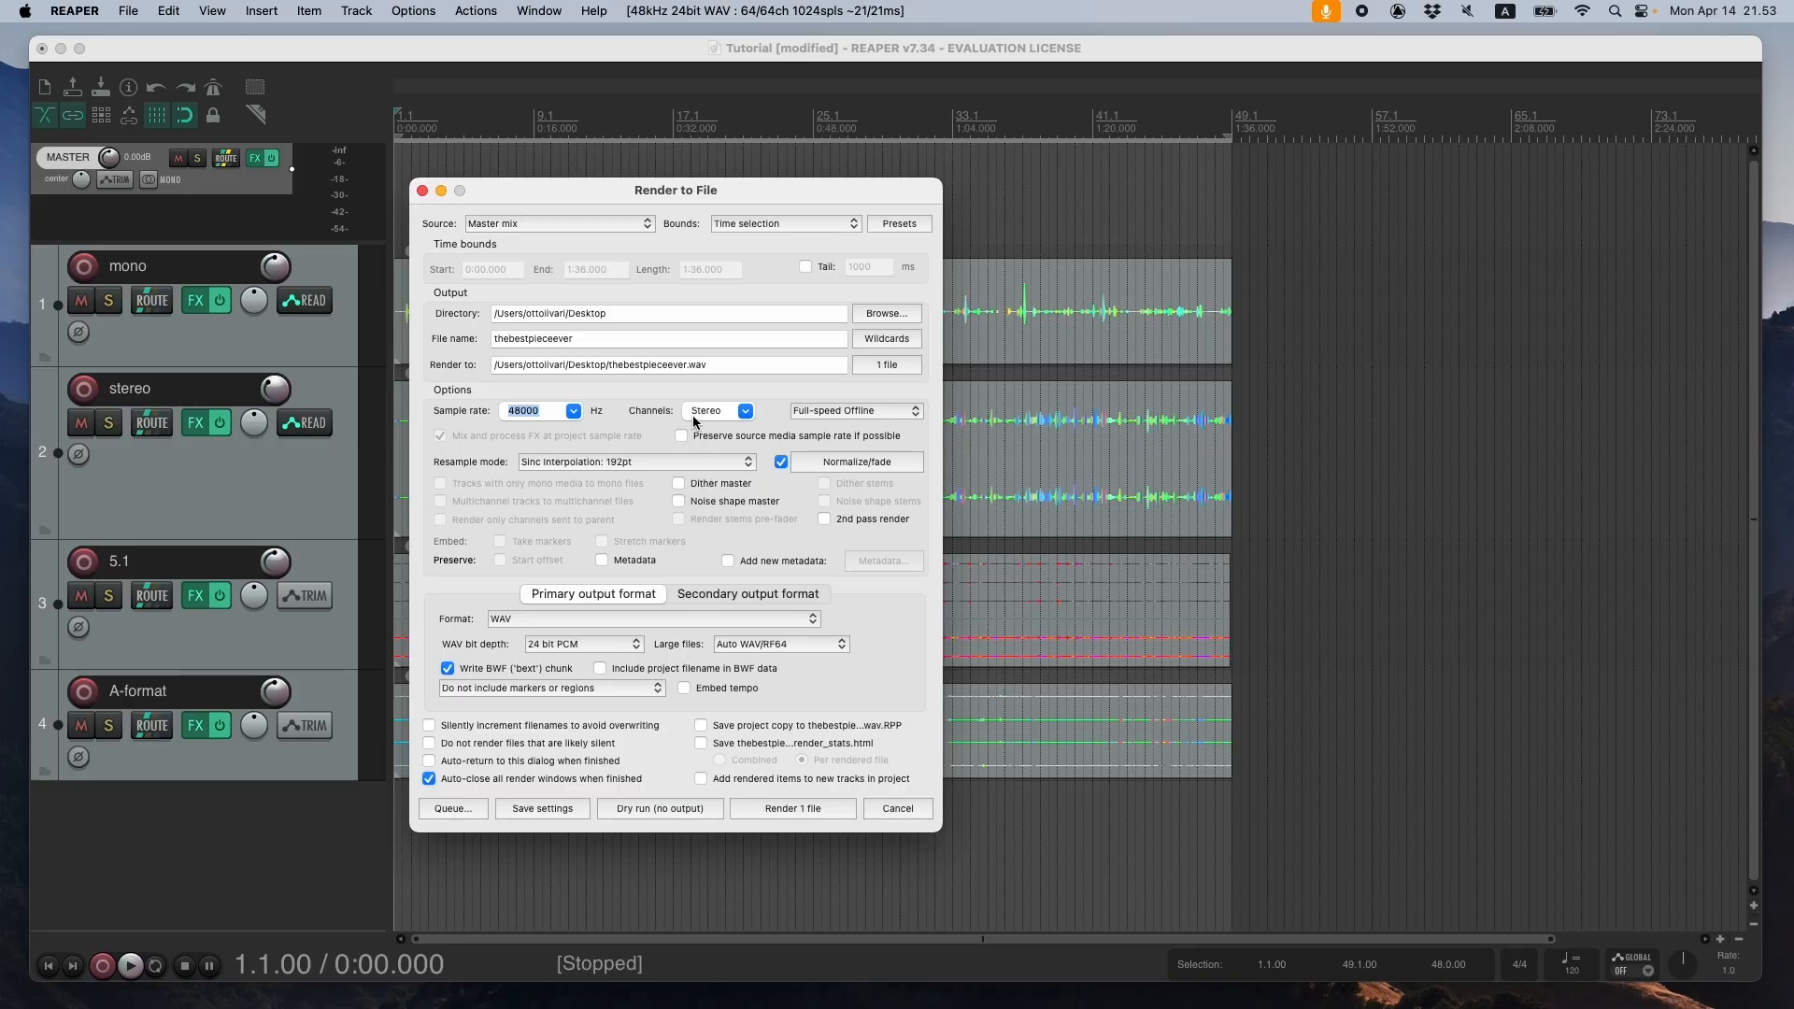
{"action": "left_click_drag", "start_coordinate": [696, 190], "coordinate": [726, 177]}
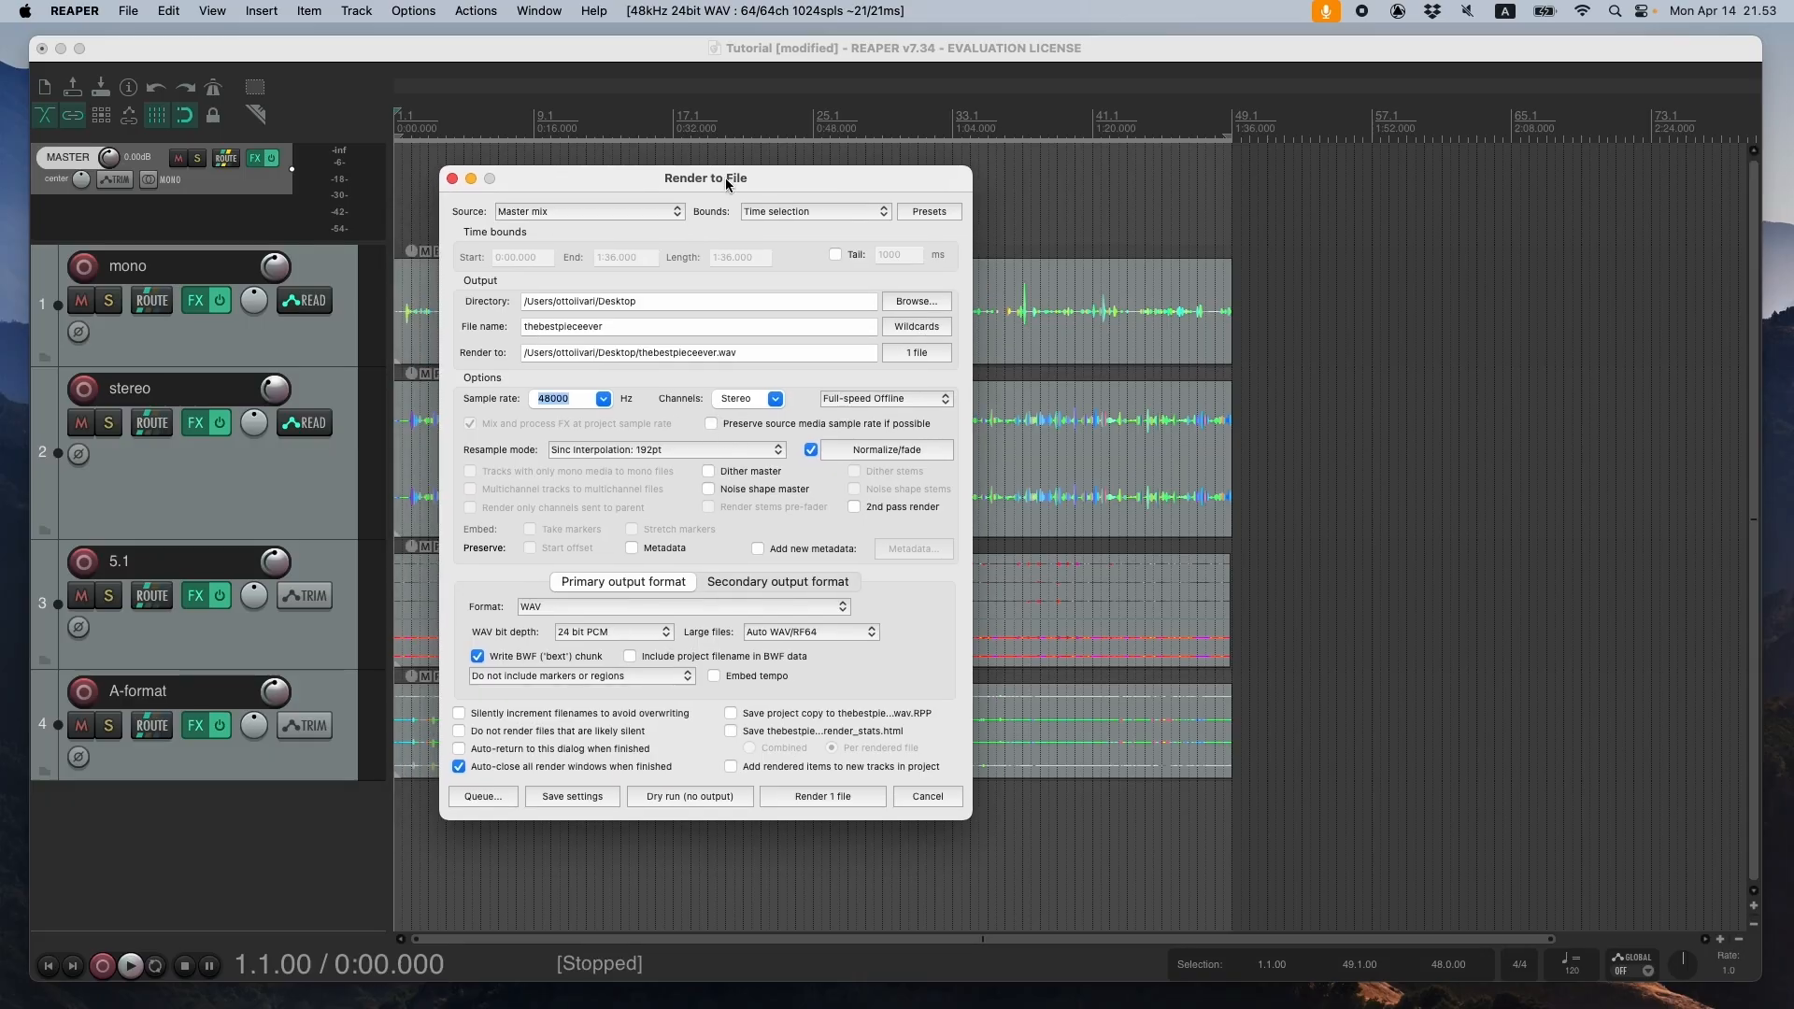
{"action": "left_click", "coordinate": [747, 398]}
{"action": "key", "text": "BackSpace"}
{"action": "key", "text": "BackSpace"}
{"action": "key", "text": "BackSpace"}
{"action": "key", "text": "BackSpace"}
{"action": "key", "text": "BackSpace"}
{"action": "key", "text": "BackSpace"}
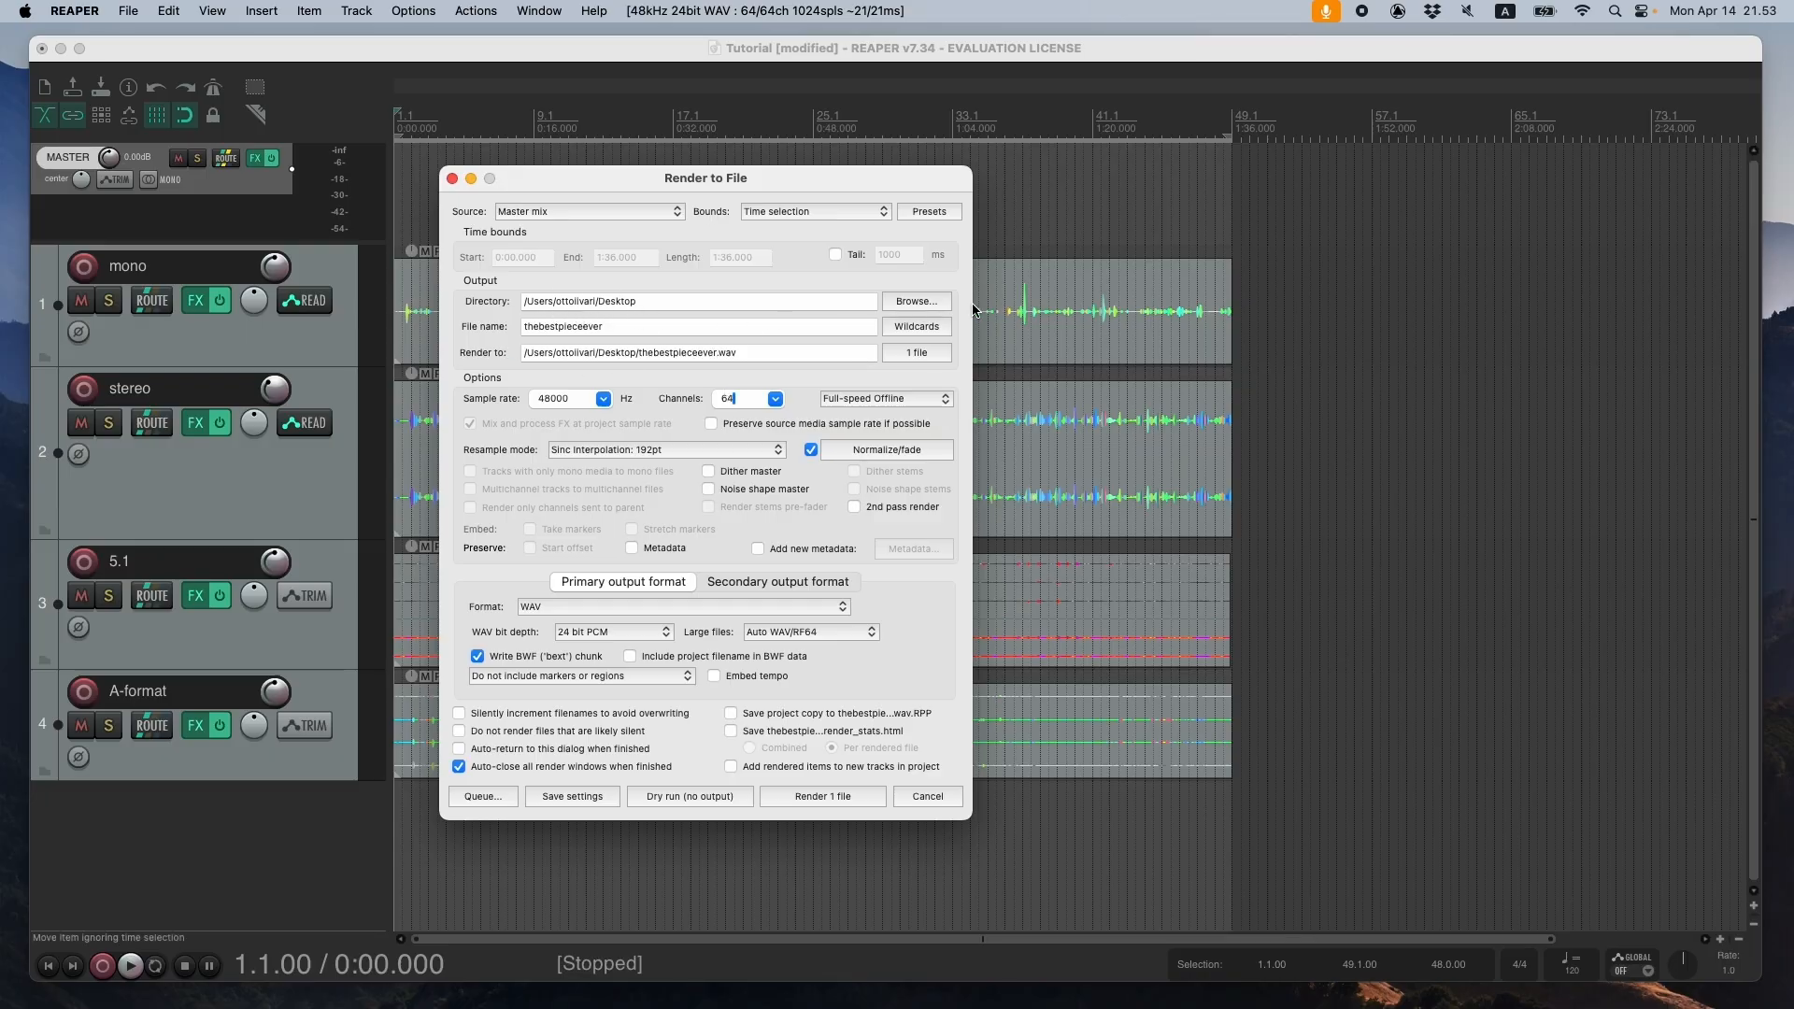
{"action": "left_click", "coordinate": [860, 796]}
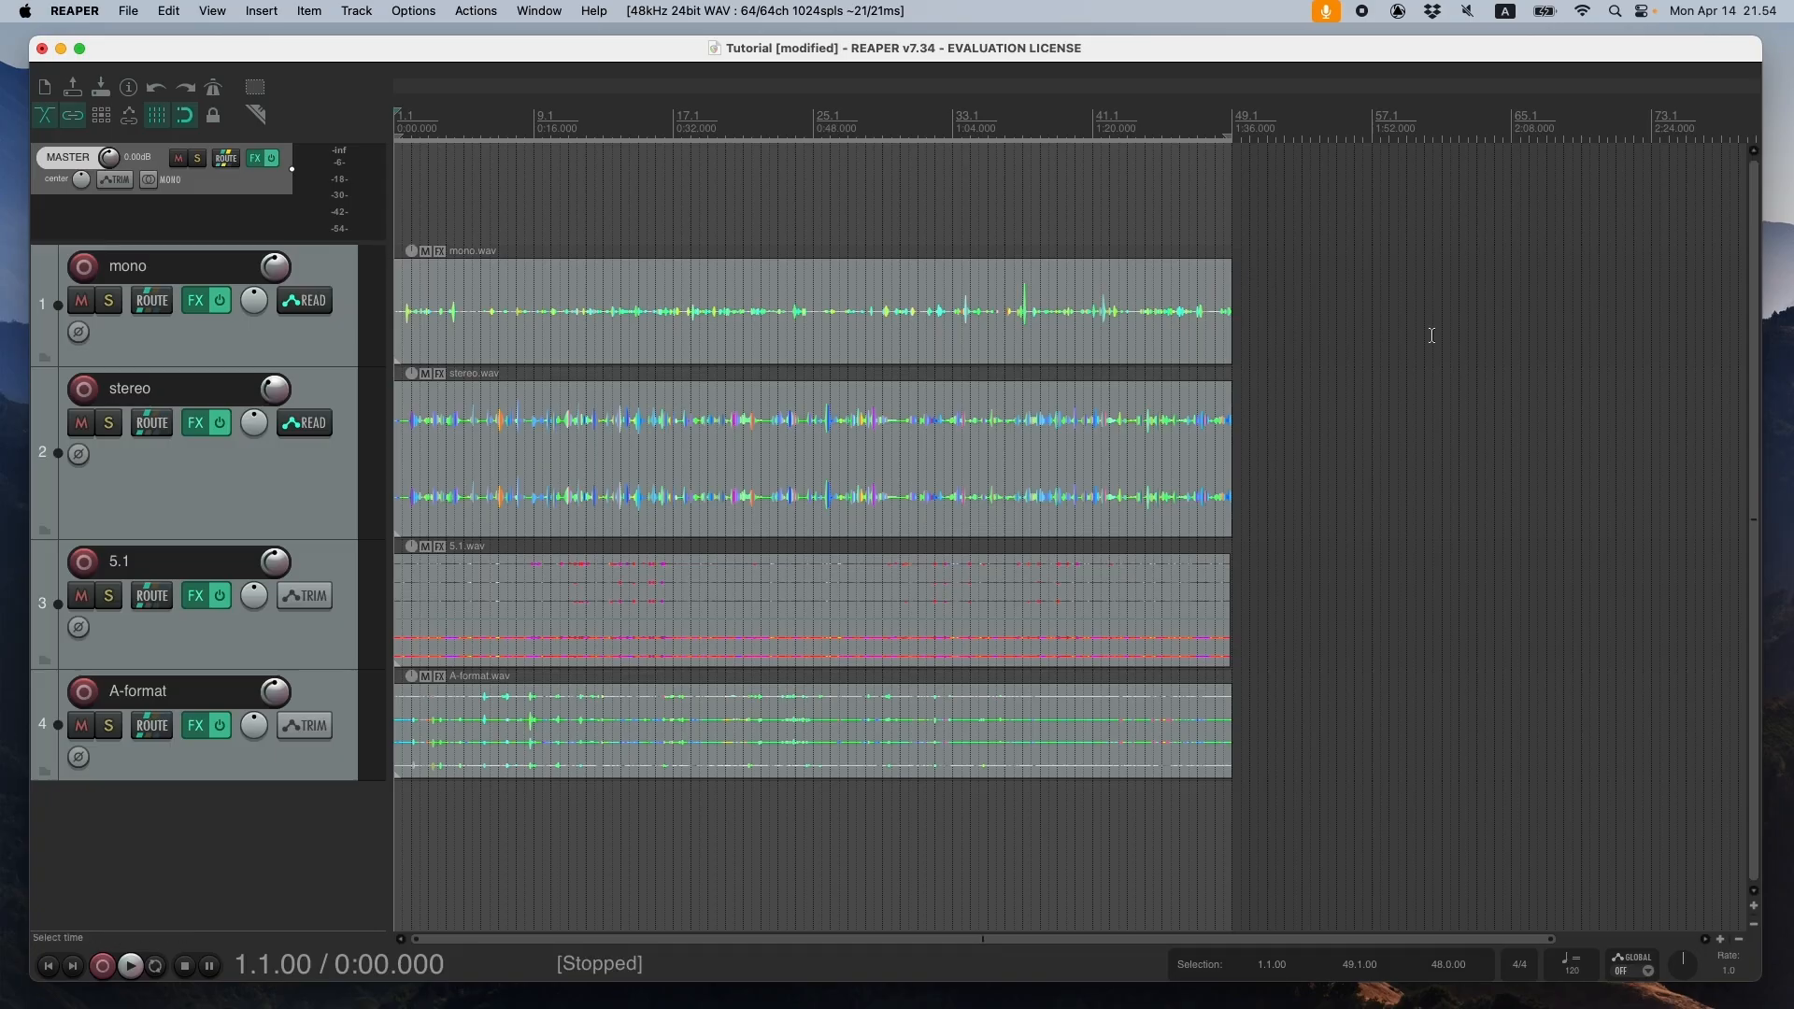
- Review the available bounds options in the render-to-file settings and close the dialog without rendering
{"action": "left_click", "coordinate": [128, 11]}
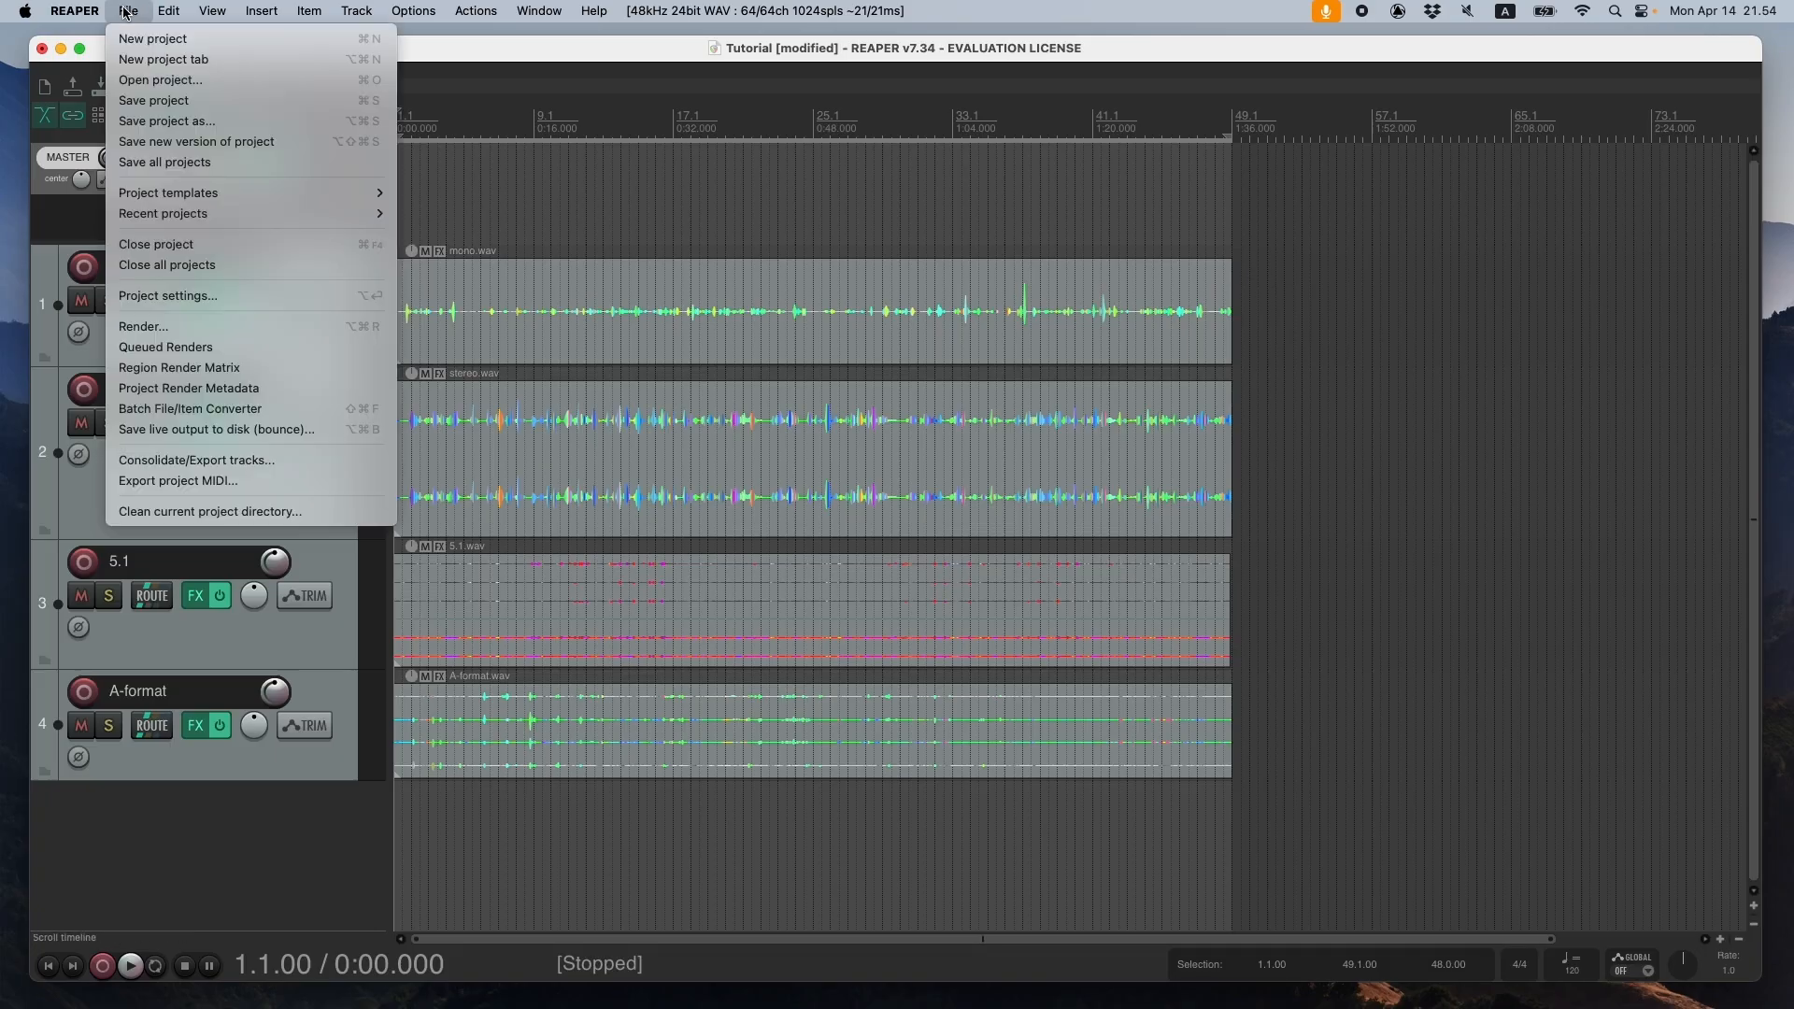
{"action": "left_click", "coordinate": [198, 325]}
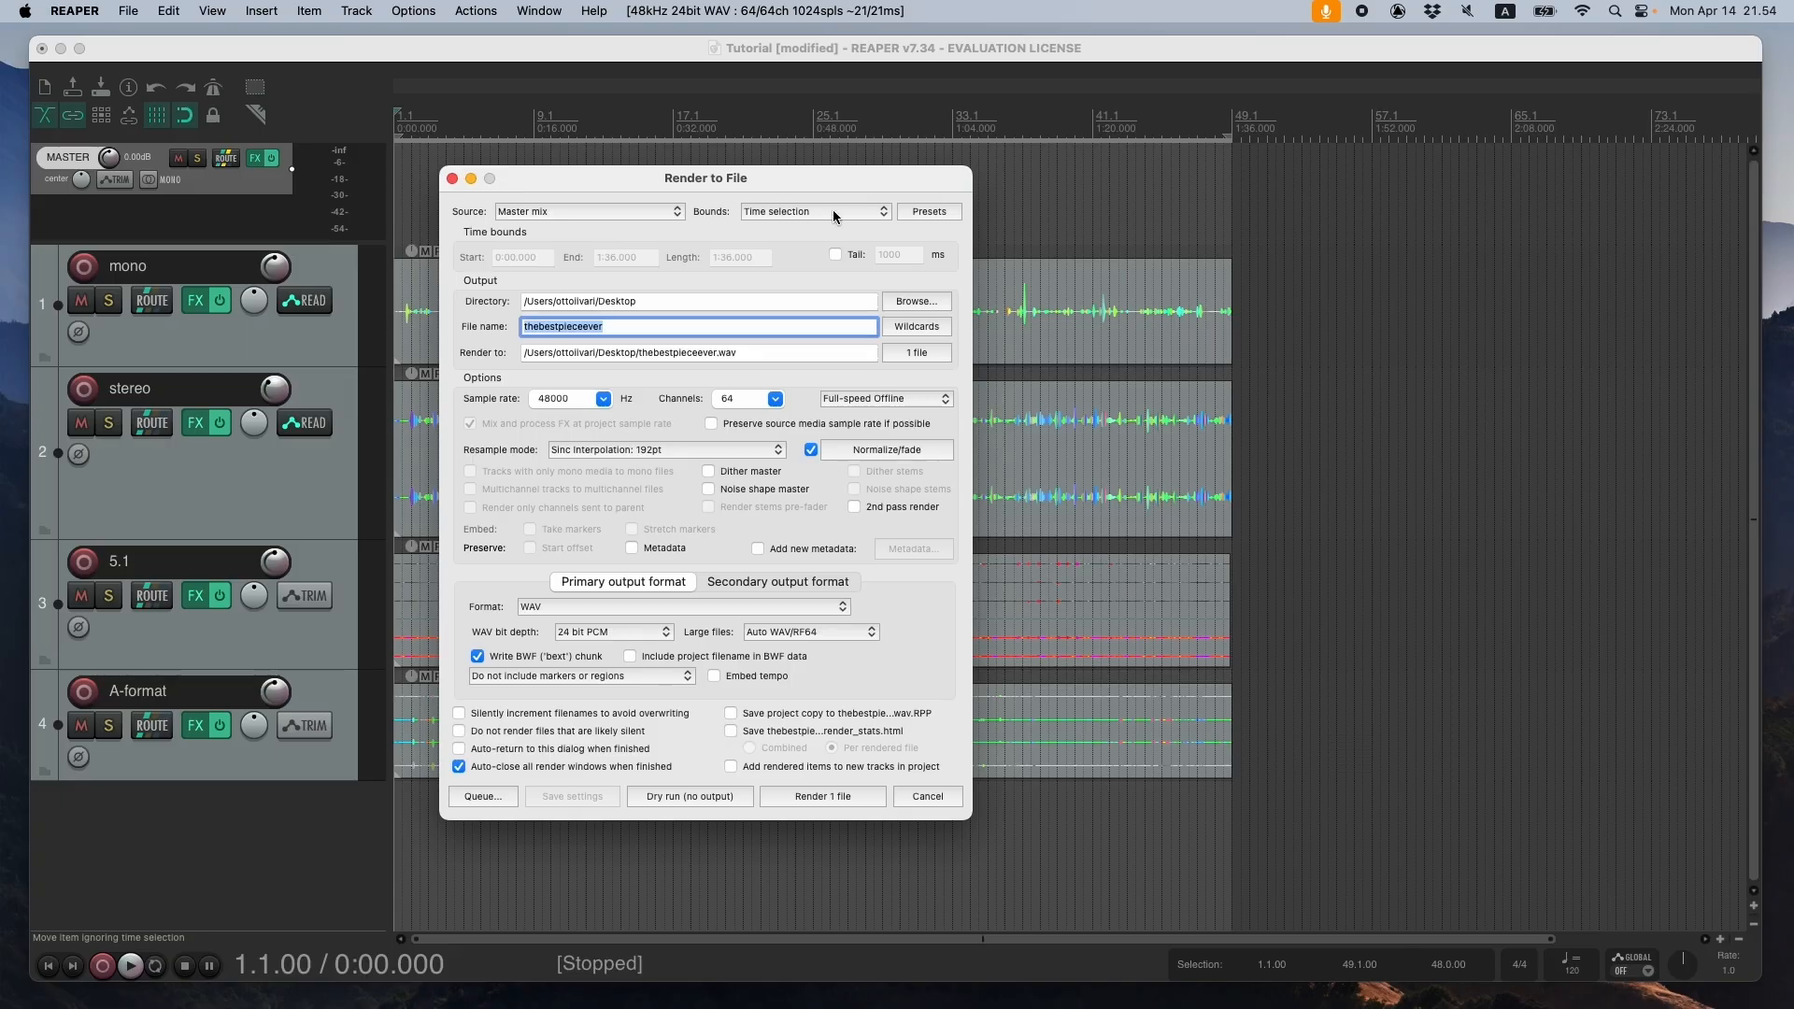
{"action": "left_click", "coordinate": [759, 217]}
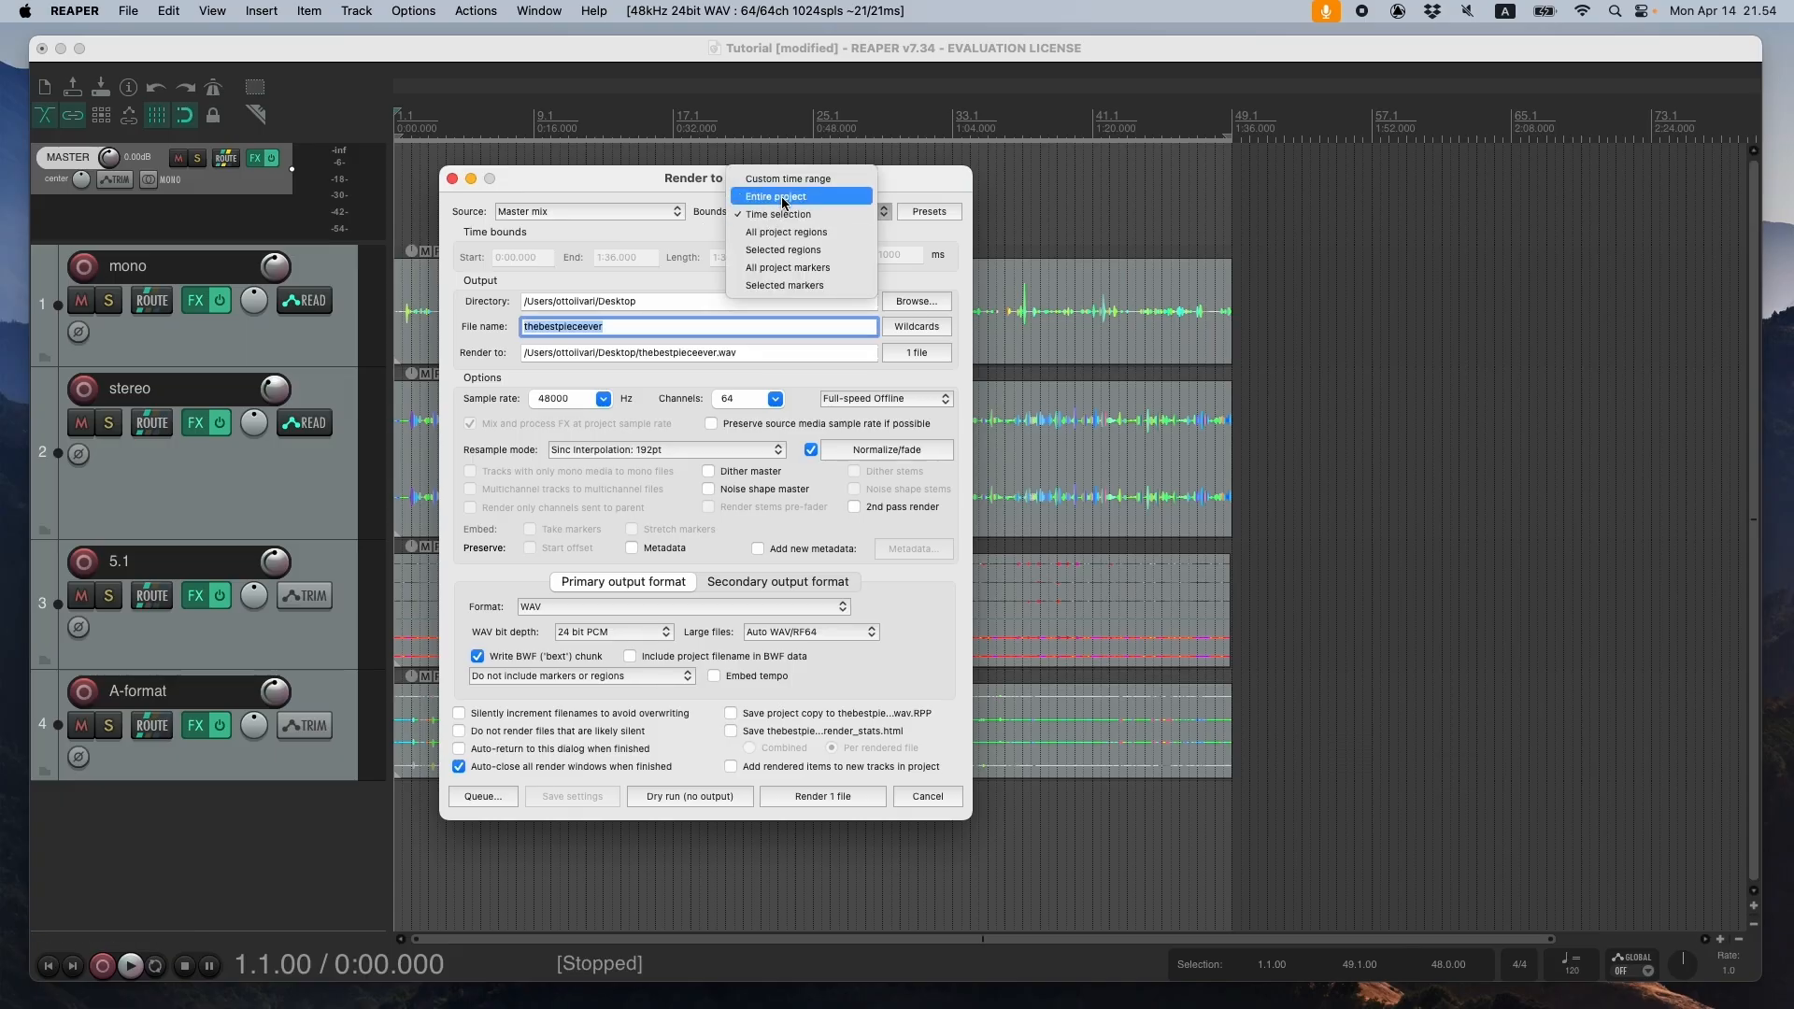
{"action": "left_click", "coordinate": [924, 175]}
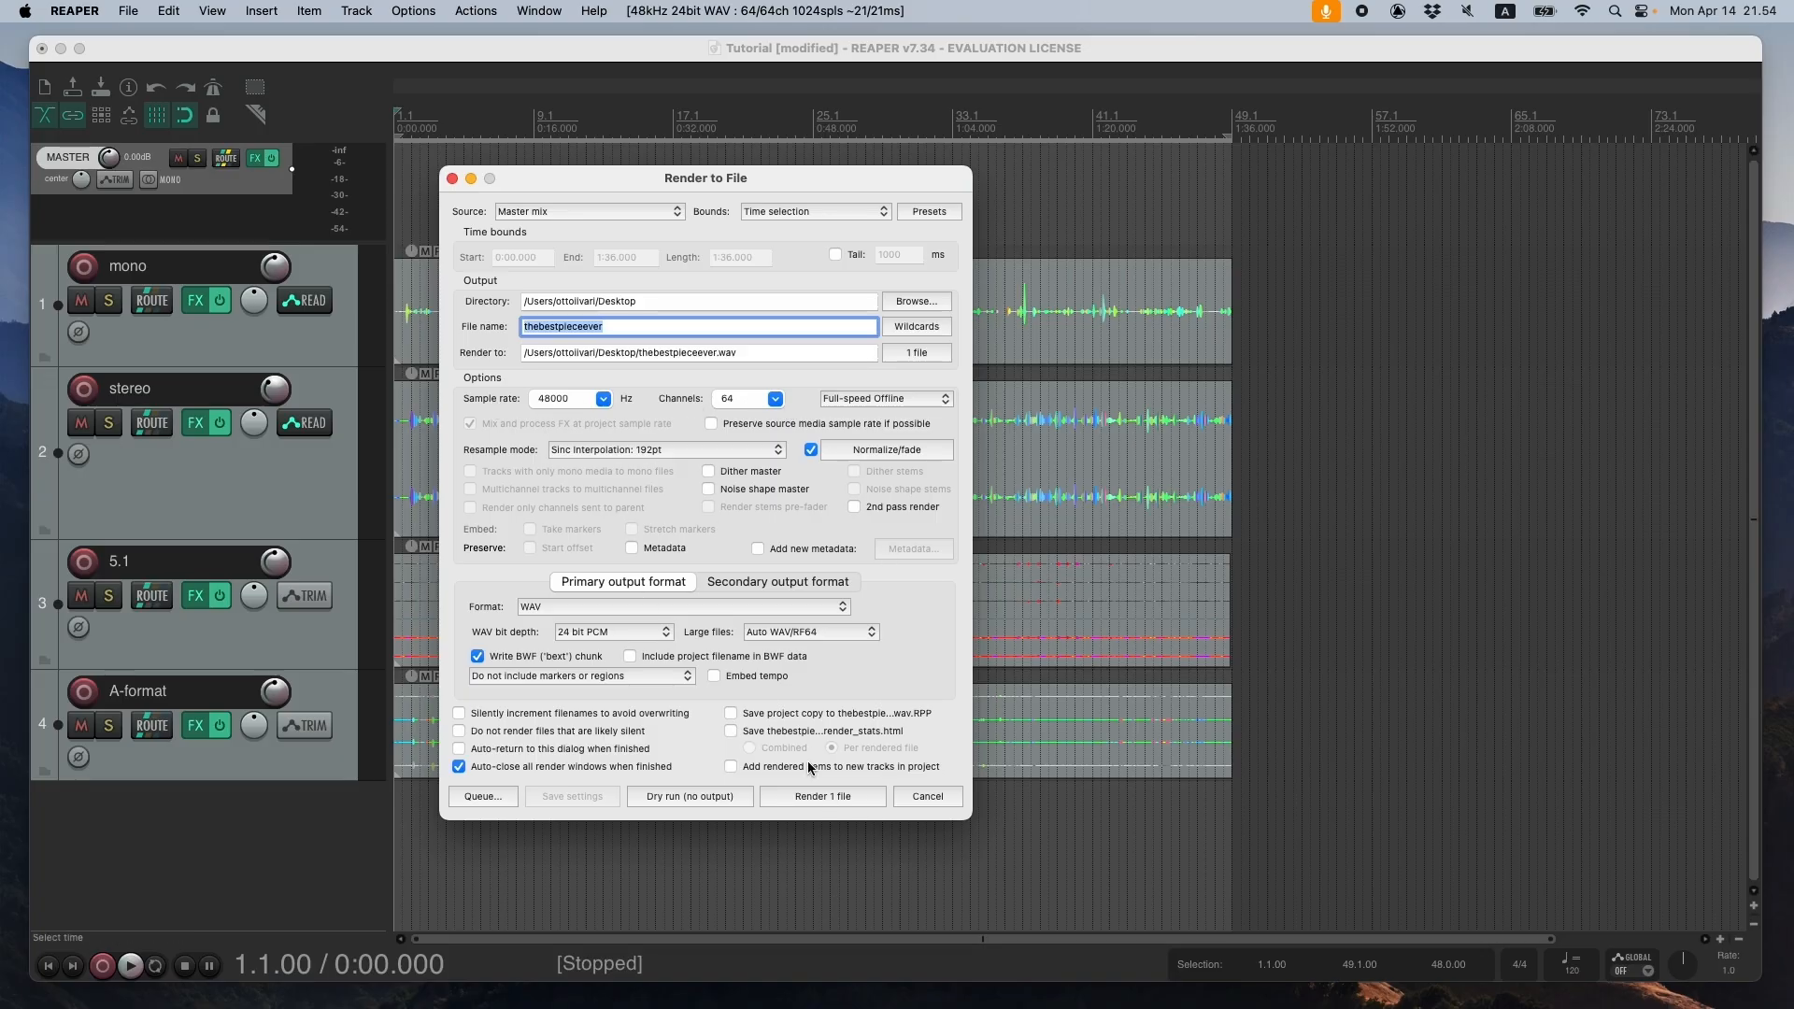
{"action": "left_click", "coordinate": [928, 797]}
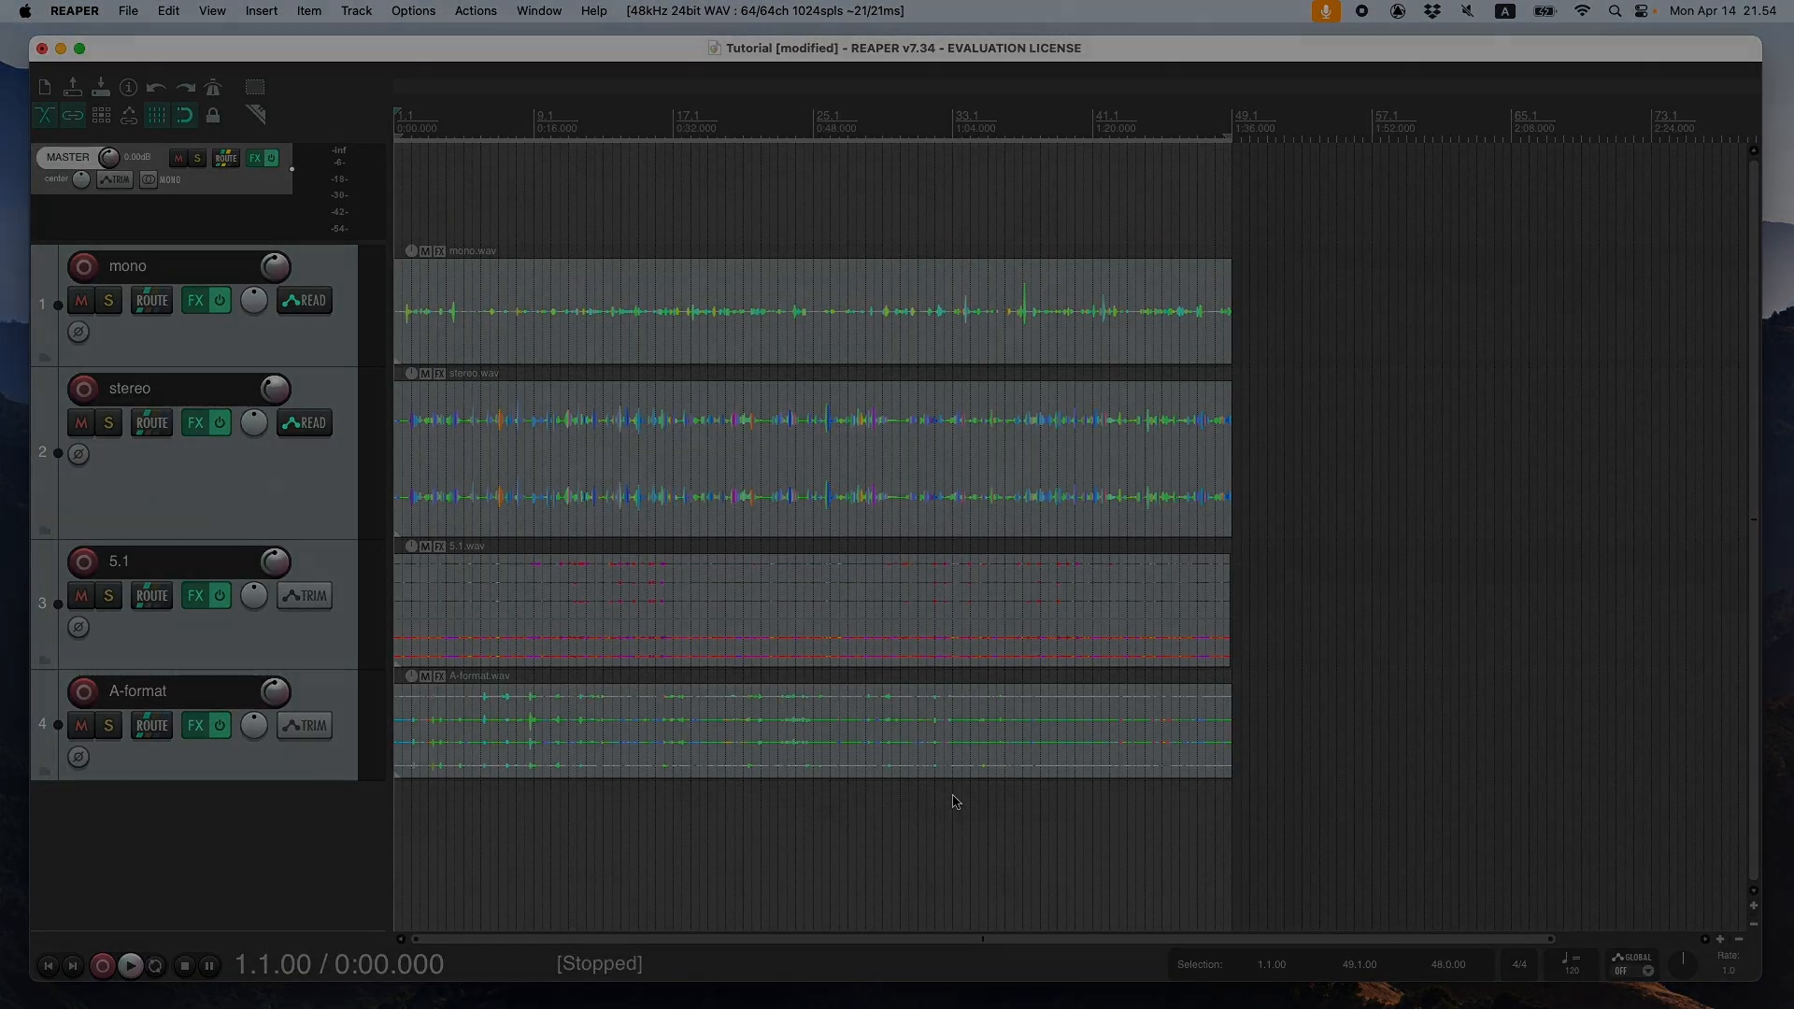